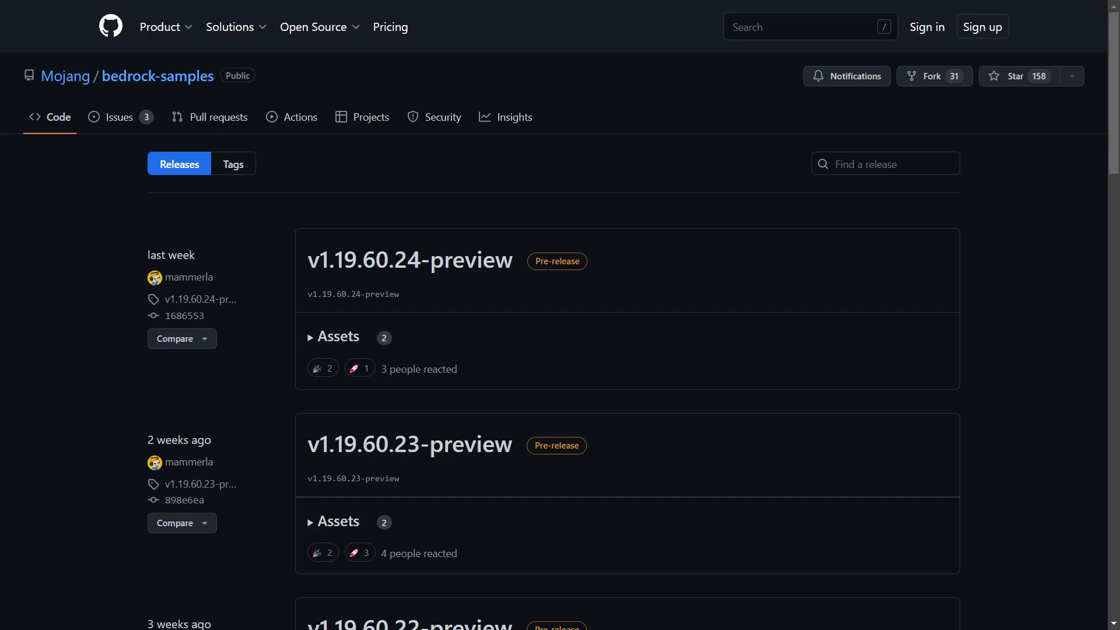
# Download the zip source code of the latest stable release, v1.19.50.2, from the Mojang bedrock-samples releases
pyautogui.moveTo(580, 264); pyautogui.dragTo(534, 264)
pyautogui.click(954, 310)
pyautogui.scroll(-8, 983, 309)
pyautogui.scroll(-1, 875, 318)
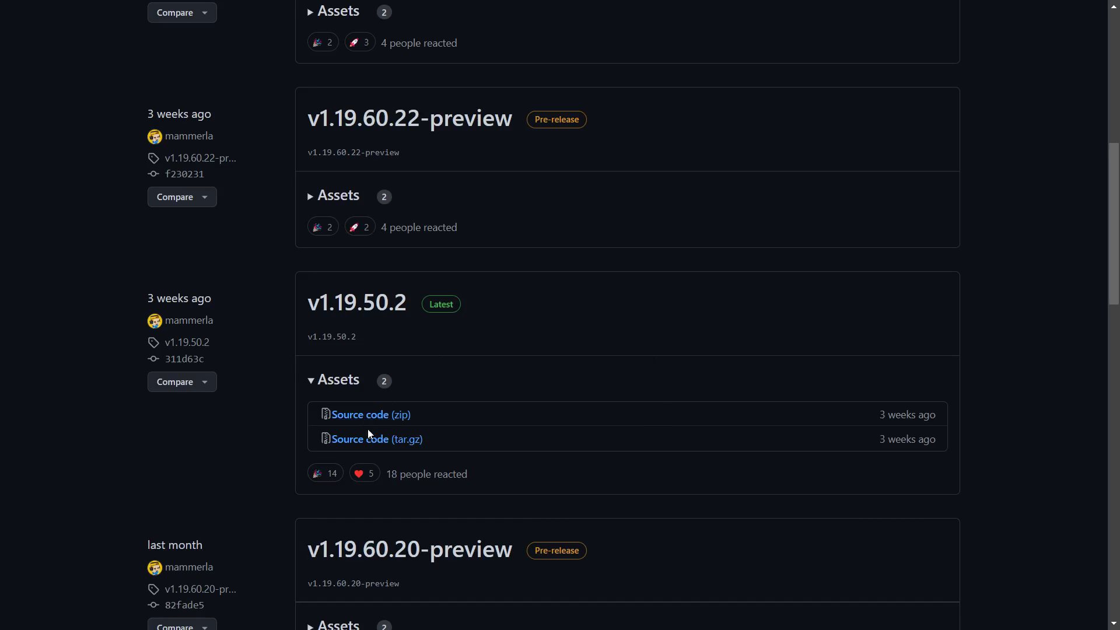
pyautogui.click(315, 387)
pyautogui.click(315, 387)
pyautogui.click(380, 416)
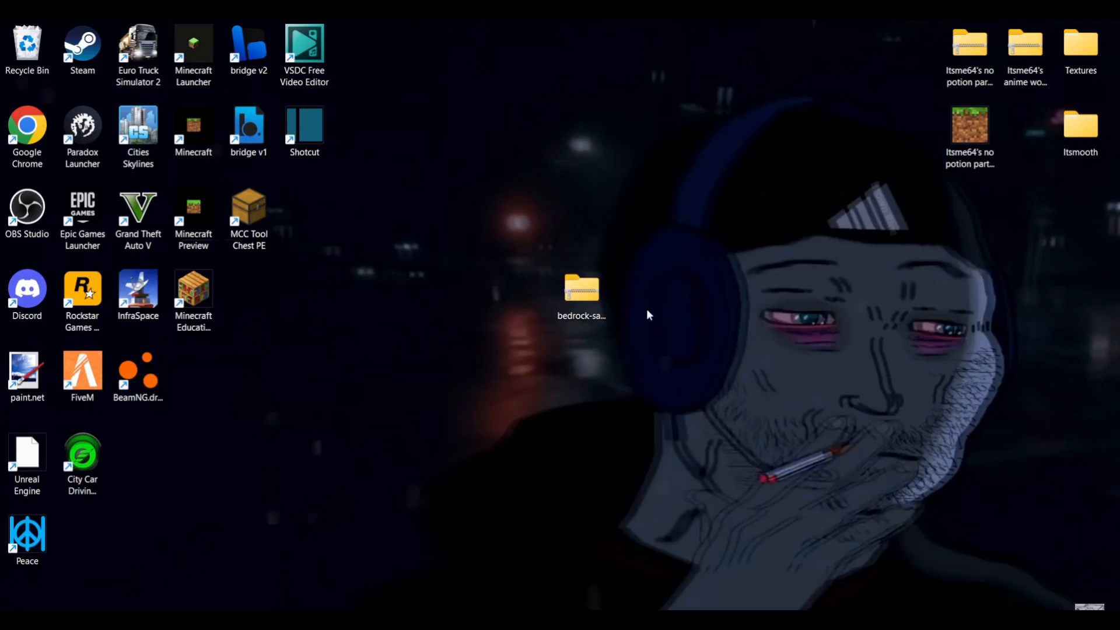
pyautogui.moveTo(515, 237); pyautogui.dragTo(671, 379)
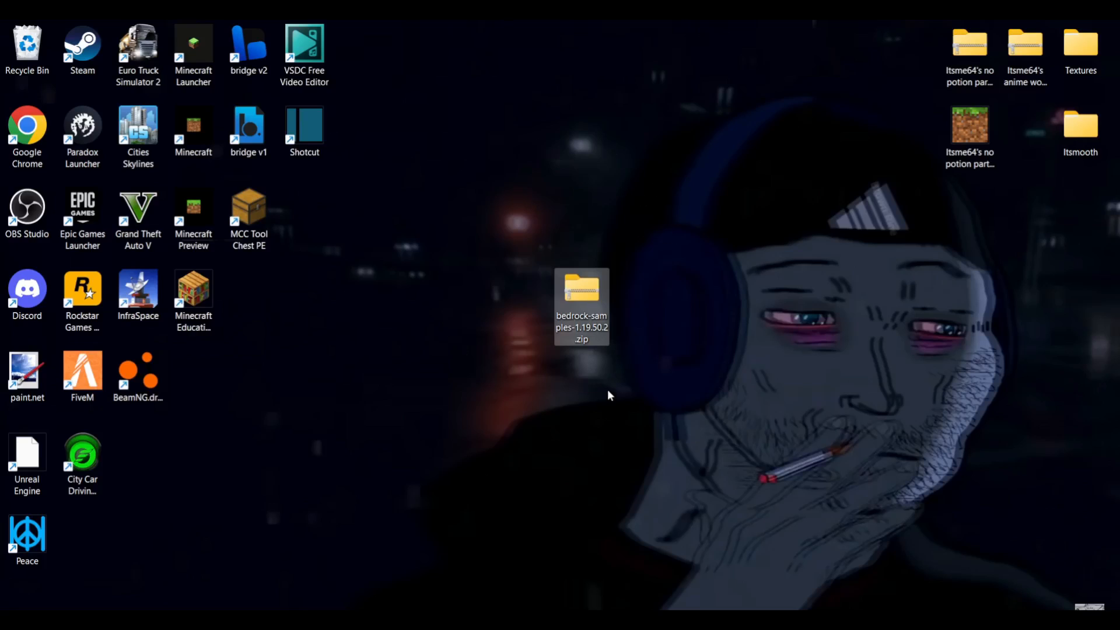
pyautogui.click(609, 374)
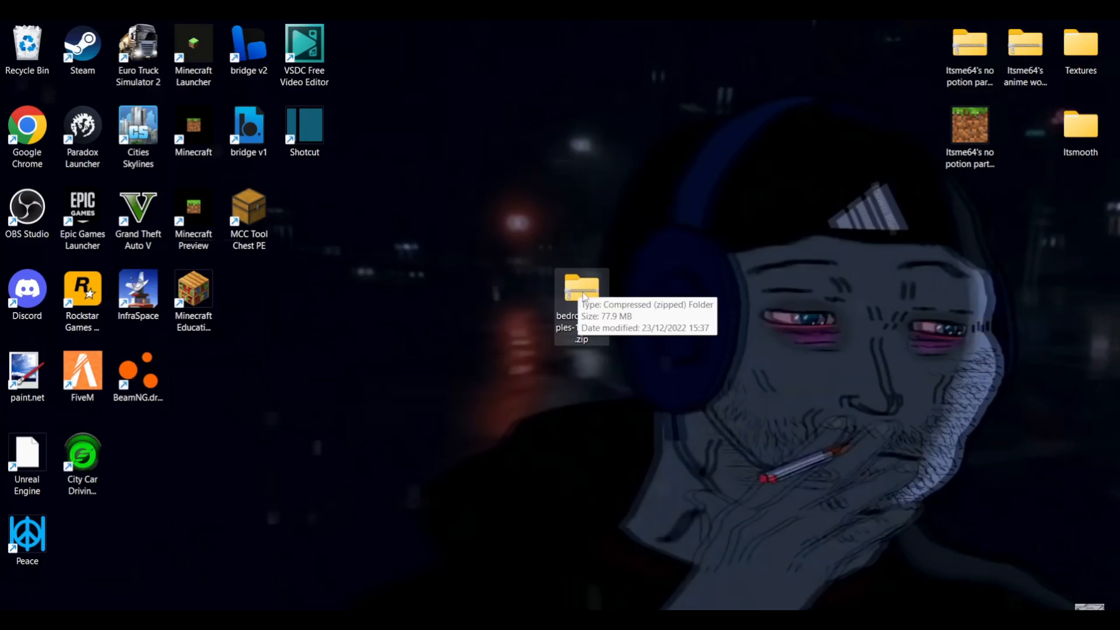
pyautogui.rightClick(584, 296)
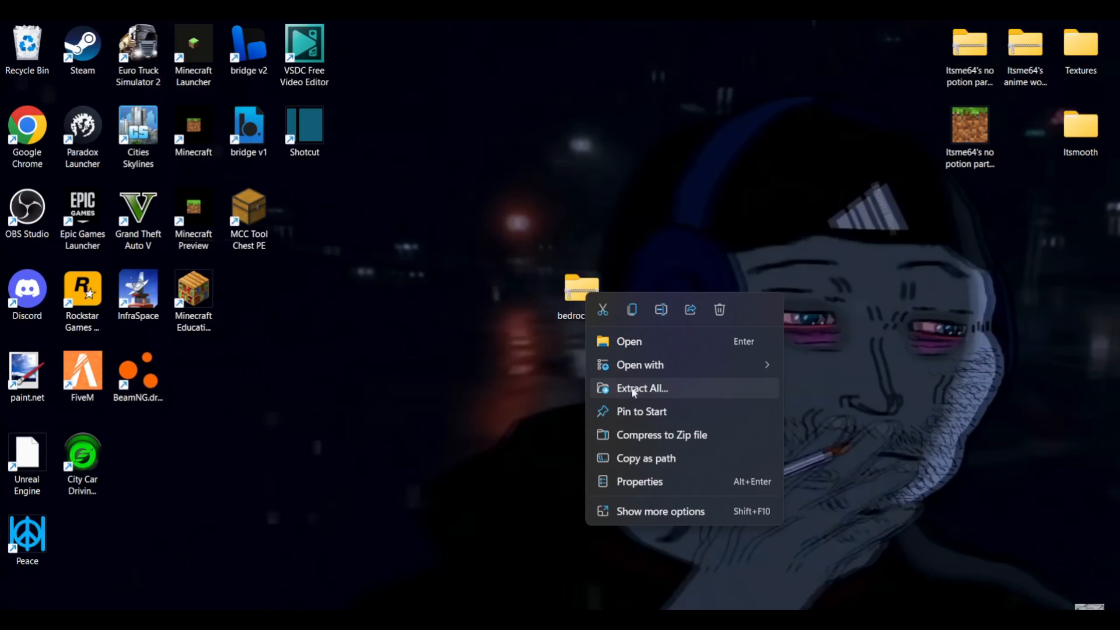
pyautogui.click(547, 387)
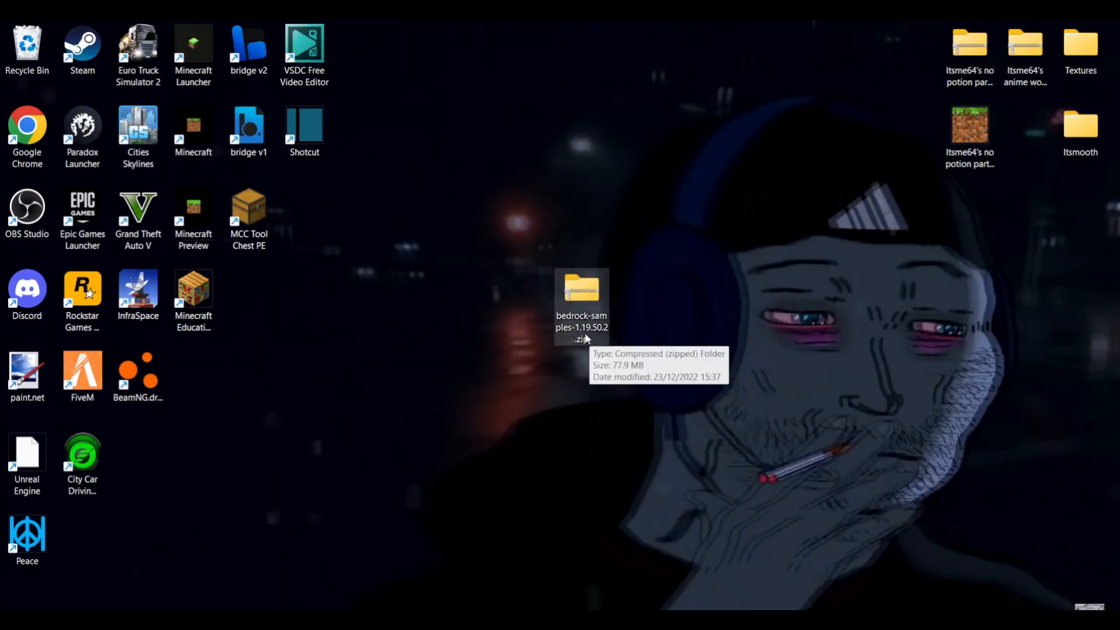
# Extract bedrock-samples-1.19.50.2.zip to a folder of the same name on the desktop
pyautogui.rightClick(585, 299)
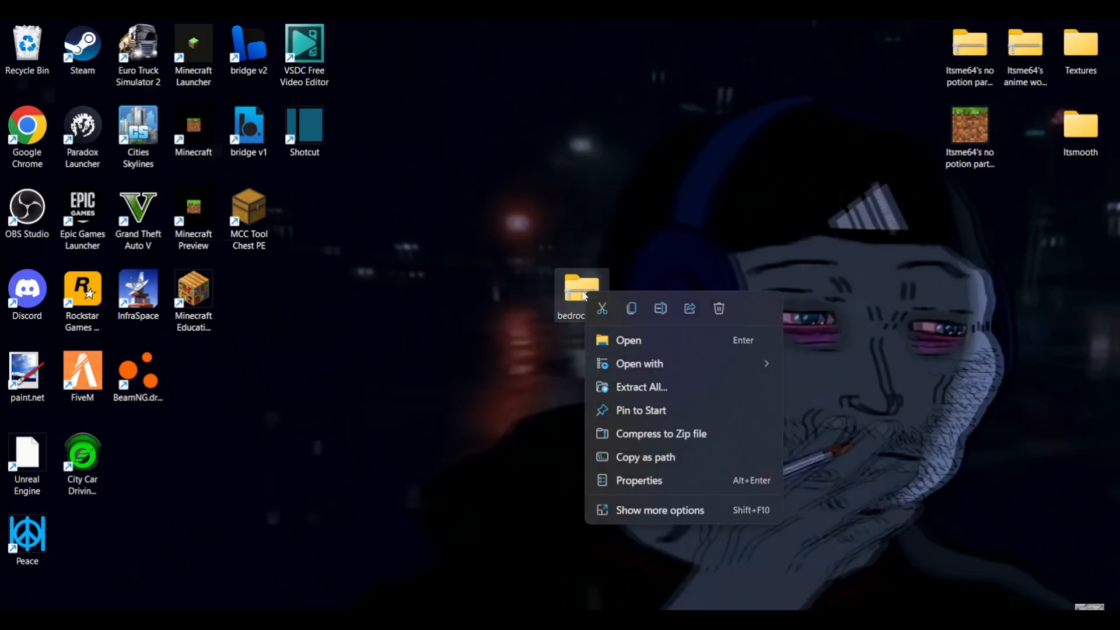
pyautogui.click(671, 390)
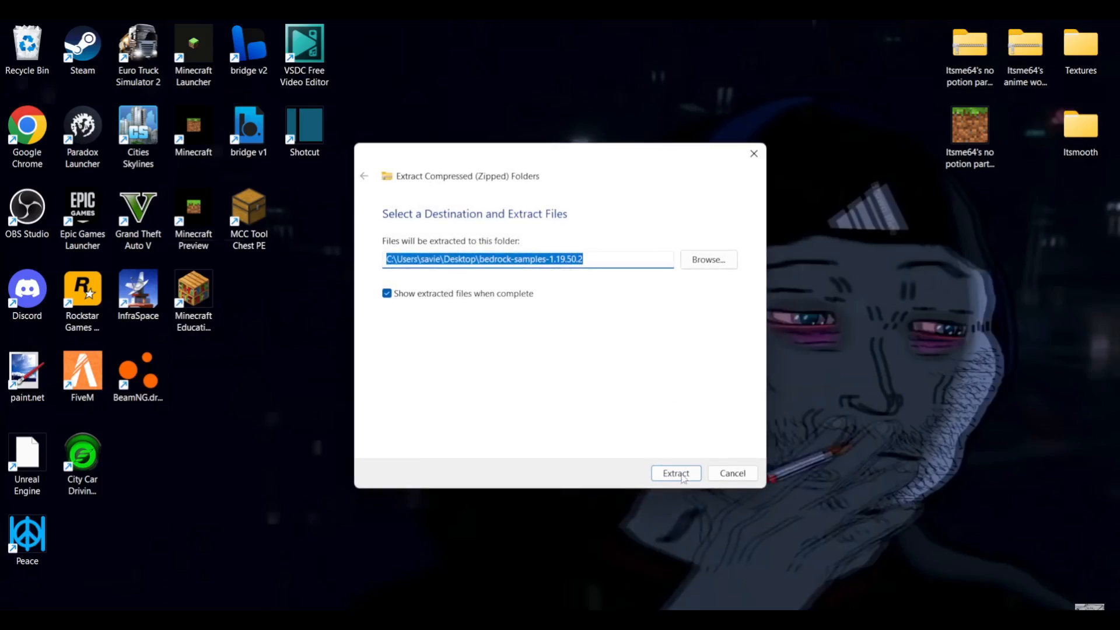
pyautogui.click(678, 475)
pyautogui.click(677, 475)
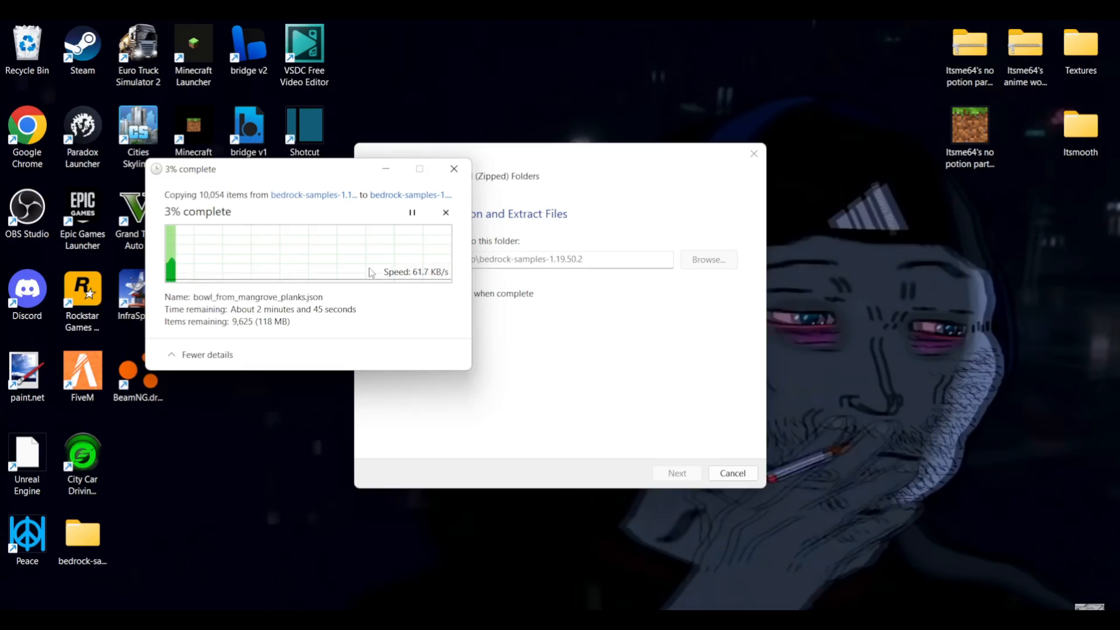
pyautogui.click(537, 549)
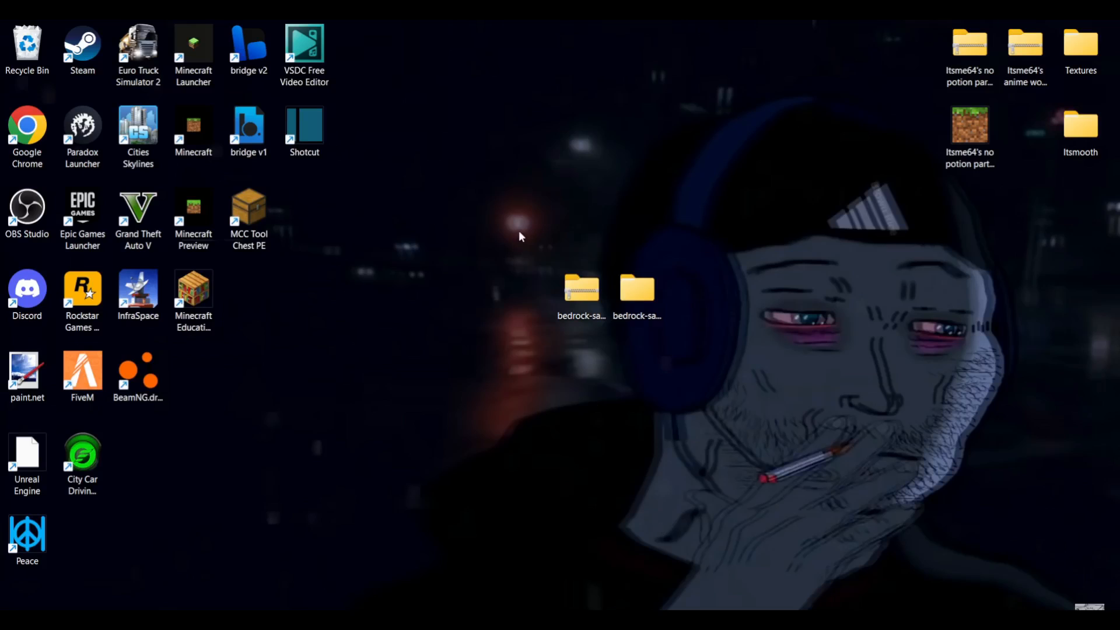
# Move the bedrock-samples-1.19.50.2.zip archive from the desktop to the Recycle Bin
pyautogui.moveTo(523, 232); pyautogui.dragTo(713, 375)
pyautogui.click(665, 367)
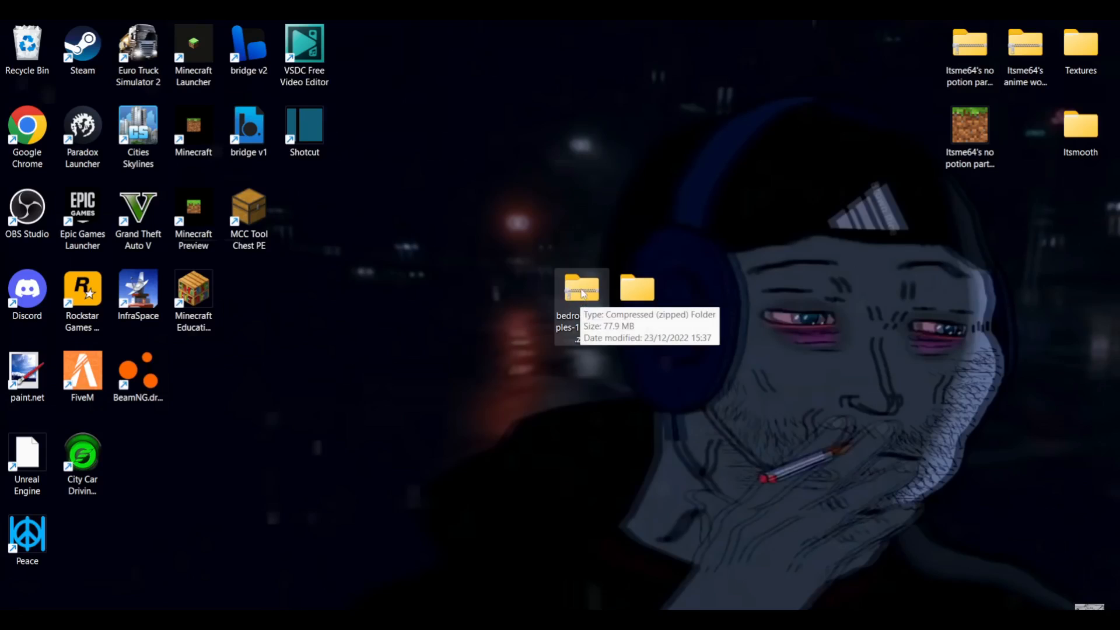
pyautogui.moveTo(582, 292); pyautogui.dragTo(14, 47)
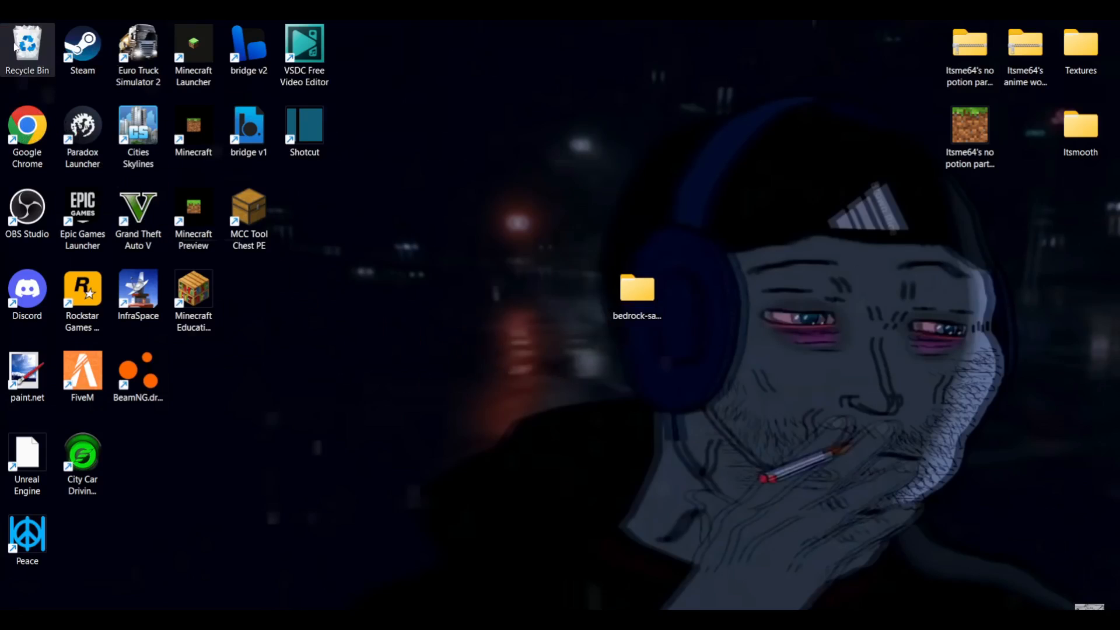
pyautogui.rightClick(642, 292)
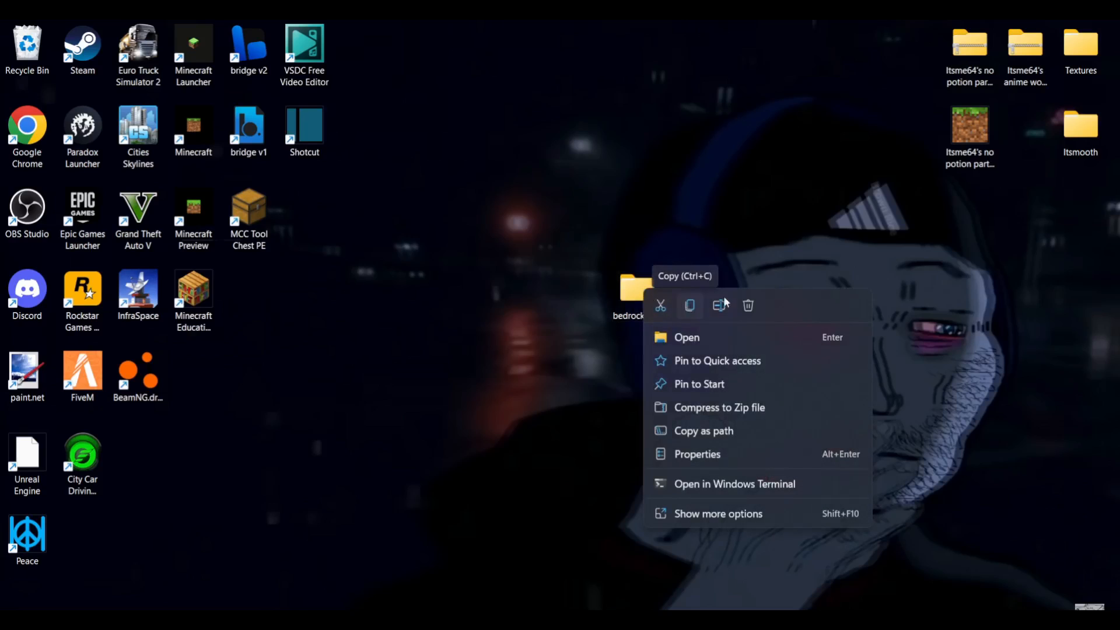
pyautogui.click(779, 258)
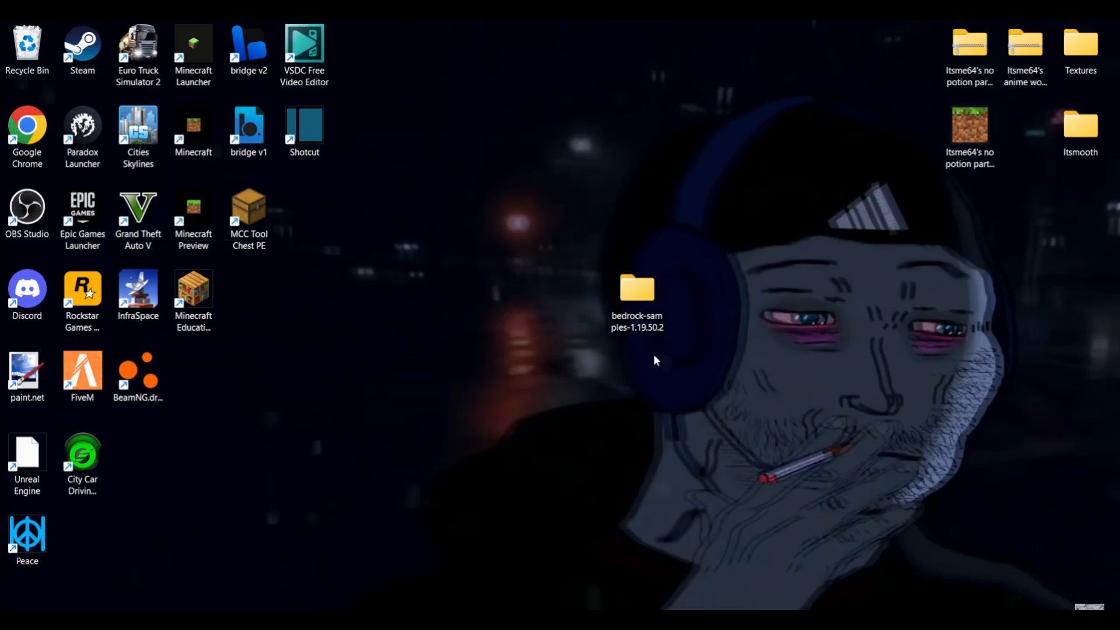
# Open the extracted bedrock-samples-1.19.50.2 folder in a maximized window and go into its nested folder of the same name
pyautogui.doubleClick(635, 294)
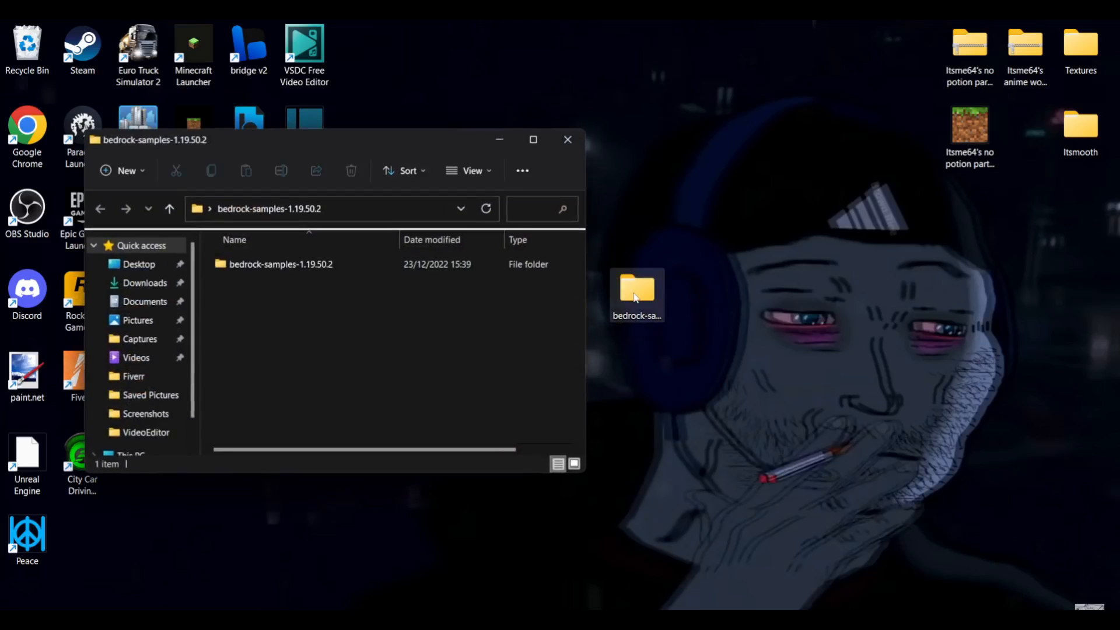
pyautogui.click(536, 146)
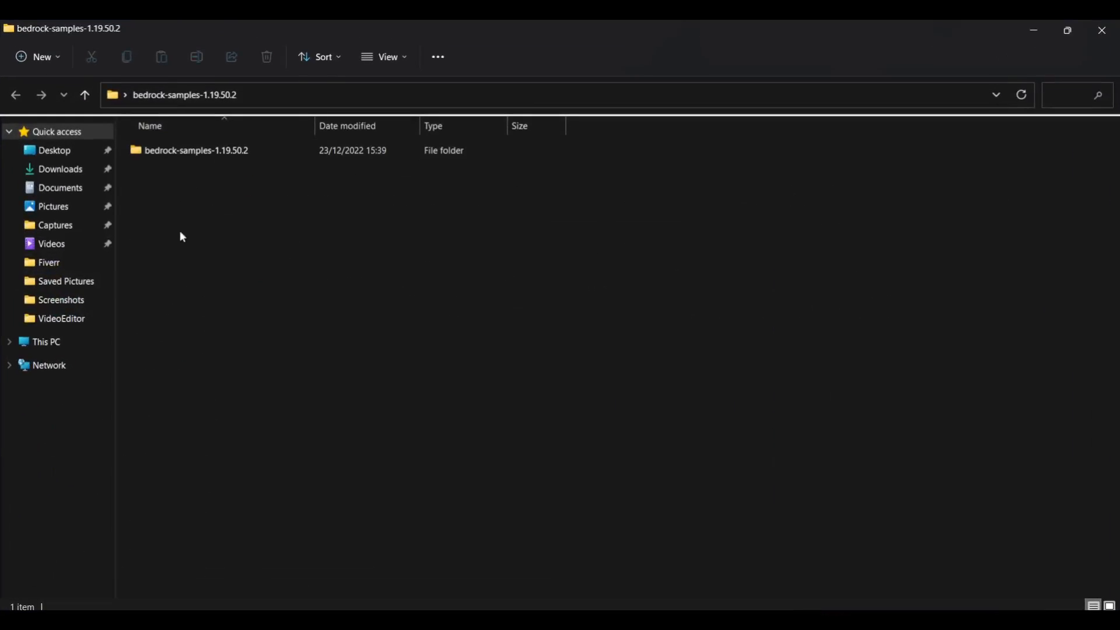
pyautogui.doubleClick(190, 153)
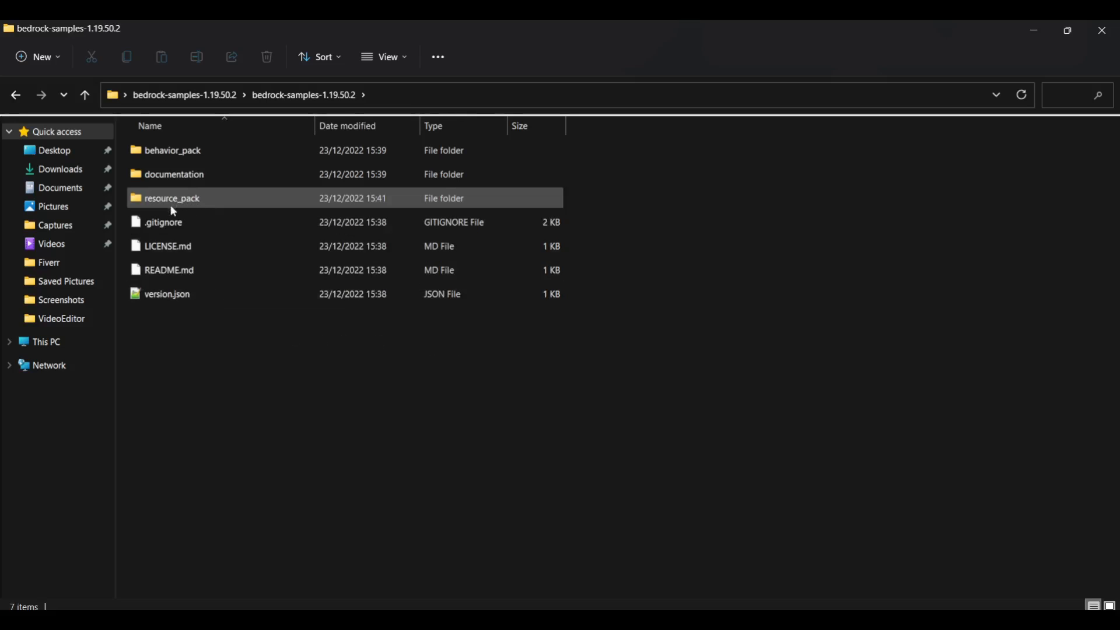
# Delete behavior_pack, documentation, .gitignore, LICENSE.md, README.md and version.json, keeping only the resource_pack folder
pyautogui.moveTo(182, 206)
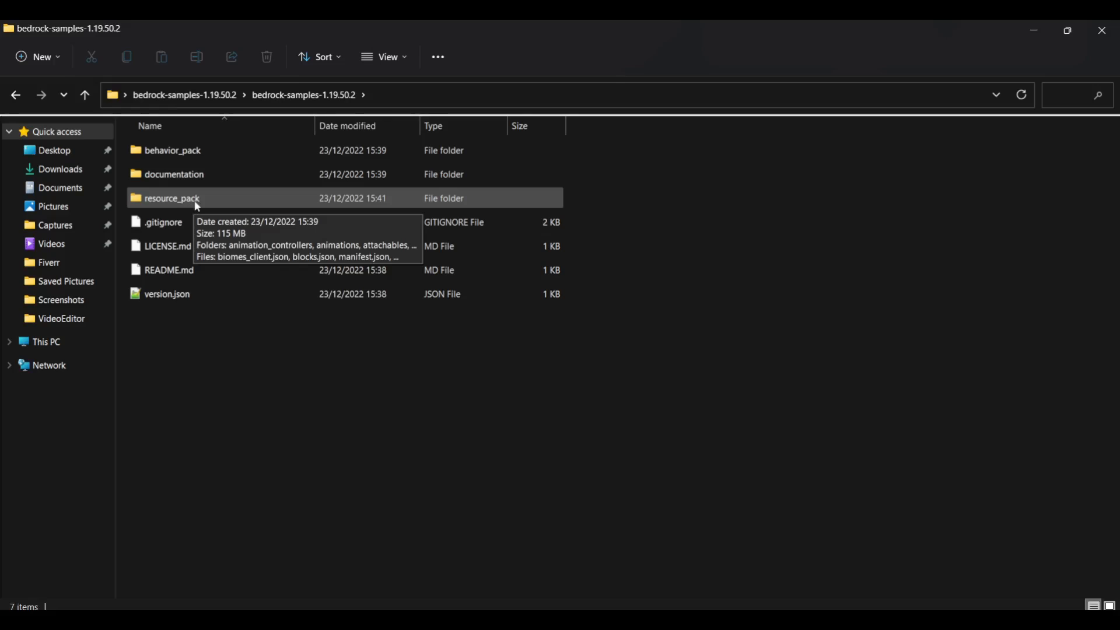
pyautogui.click(195, 182)
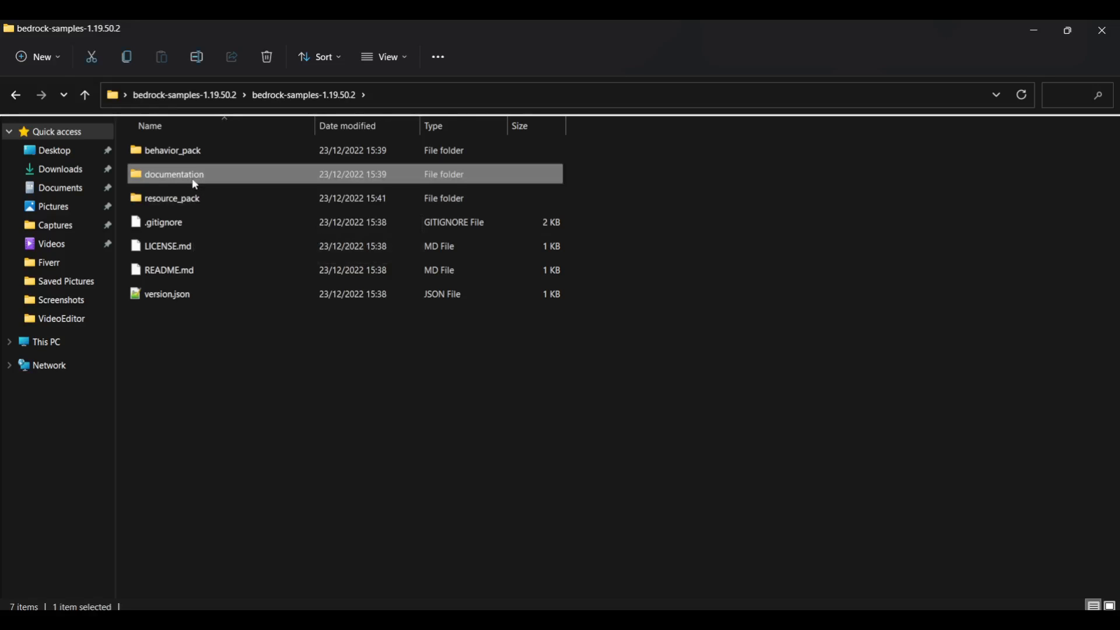
pyautogui.keyDown('ctrl'); pyautogui.click(193, 153); pyautogui.keyUp('ctrl')
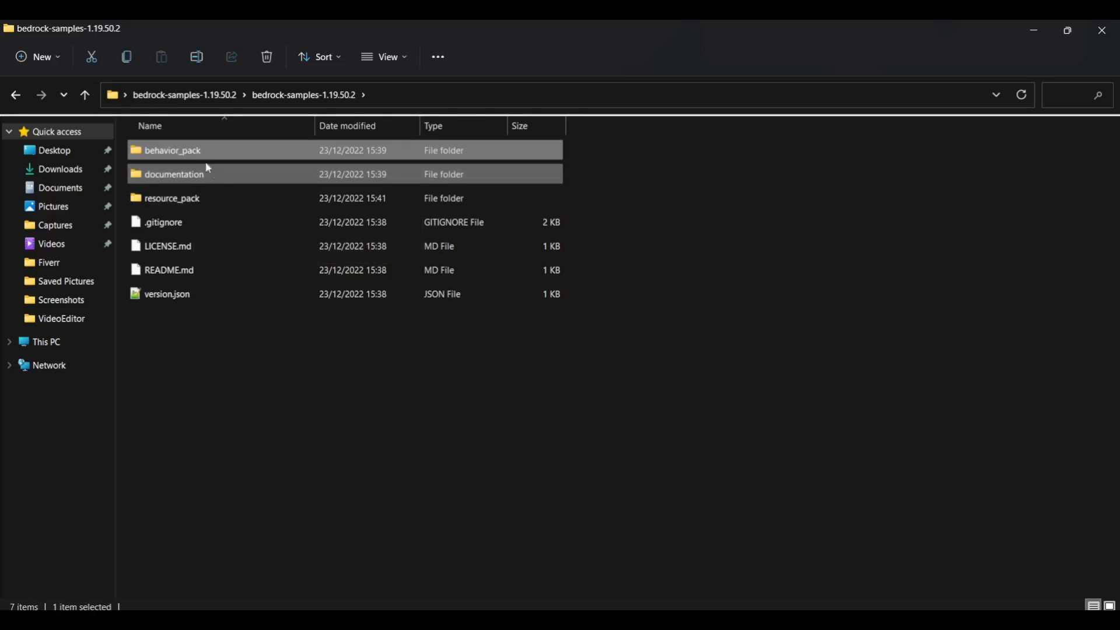
pyautogui.keyDown('ctrl'); pyautogui.click(158, 224); pyautogui.keyUp('ctrl')
pyautogui.keyDown('ctrl'); pyautogui.click(180, 248); pyautogui.keyUp('ctrl')
pyautogui.keyDown('ctrl'); pyautogui.click(181, 265); pyautogui.keyUp('ctrl')
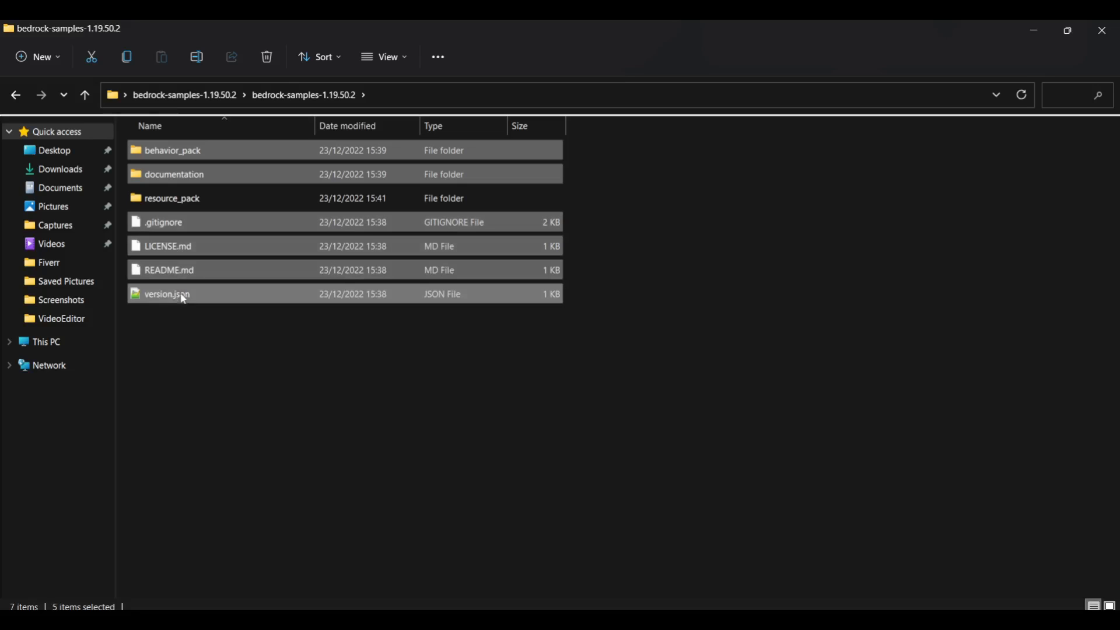
pyautogui.keyDown('ctrl'); pyautogui.click(184, 295); pyautogui.keyUp('ctrl')
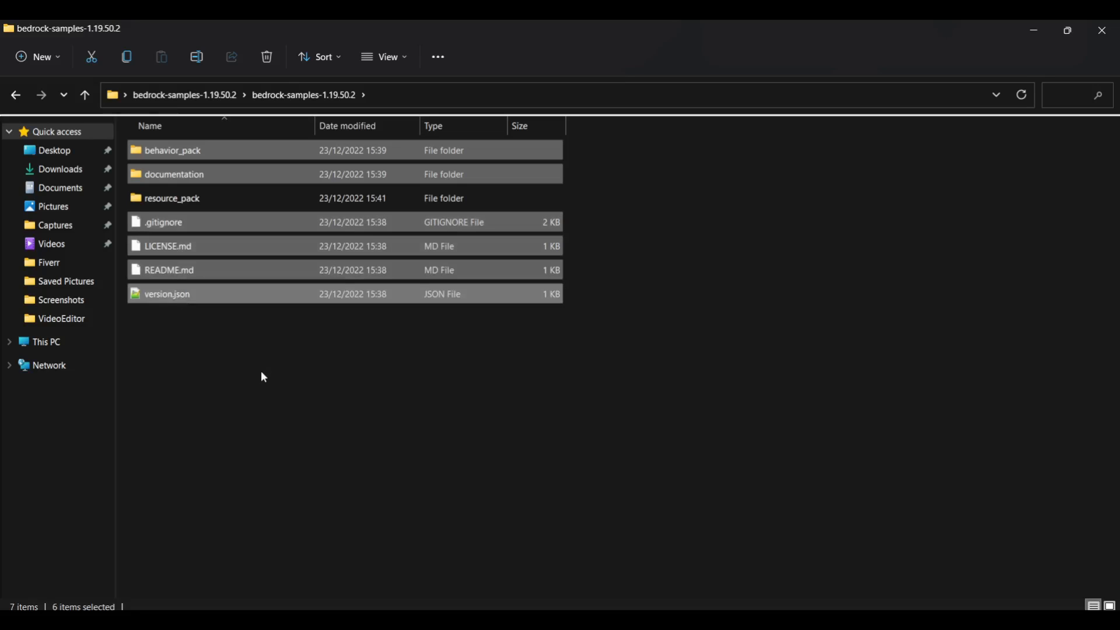
pyautogui.rightClick(160, 250)
pyautogui.click(266, 262)
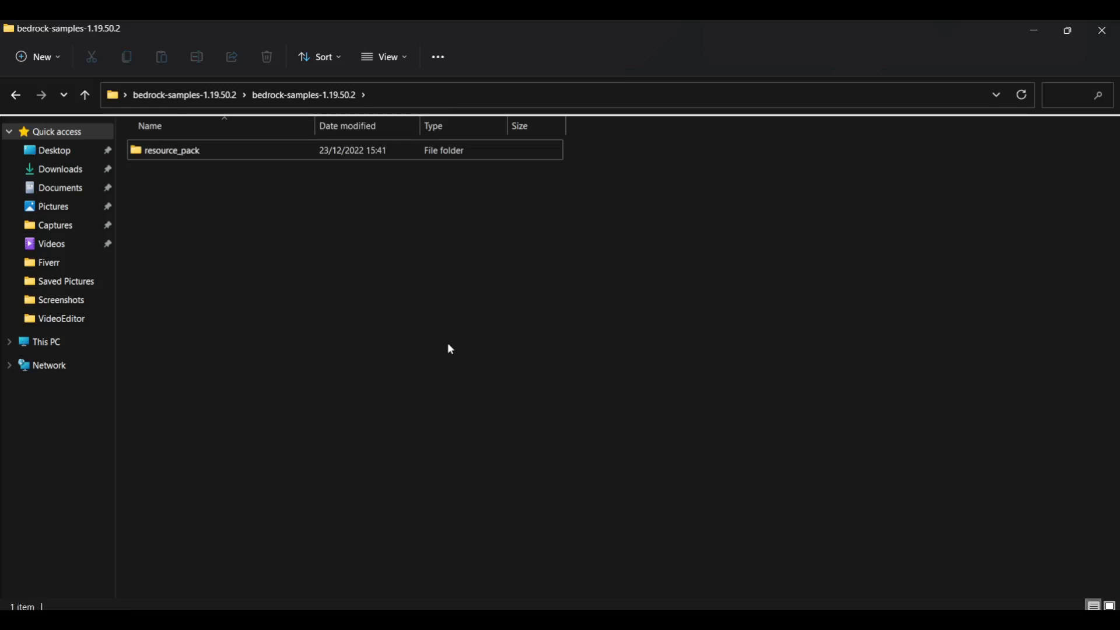
# In the resource_pack folder, delete all folders and files except the textures folder and manifest.json
pyautogui.doubleClick(179, 153)
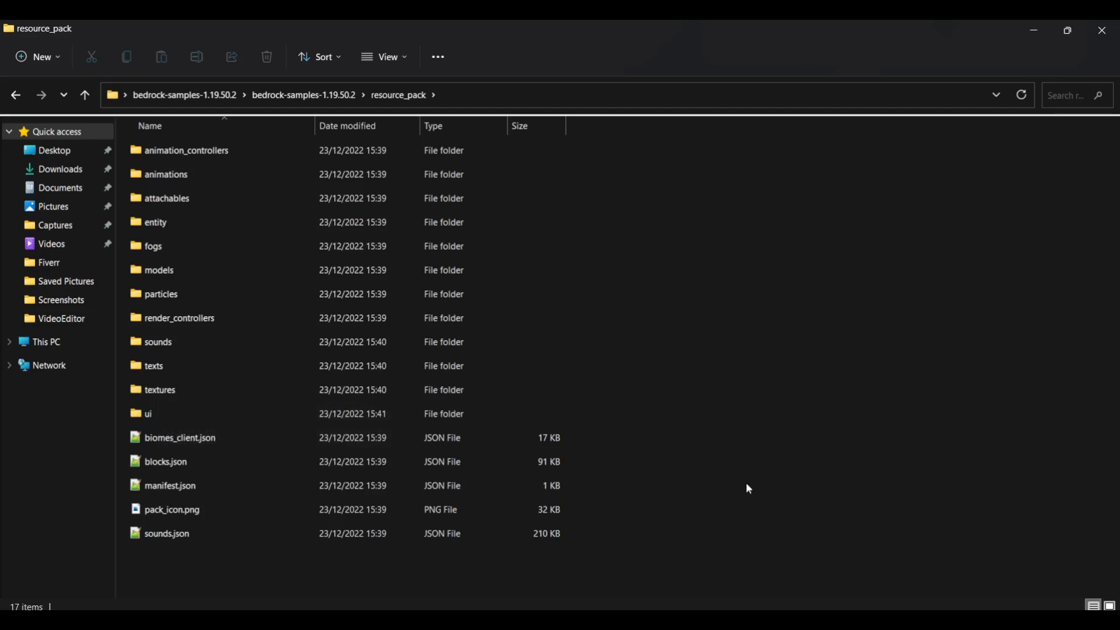
pyautogui.click(188, 158)
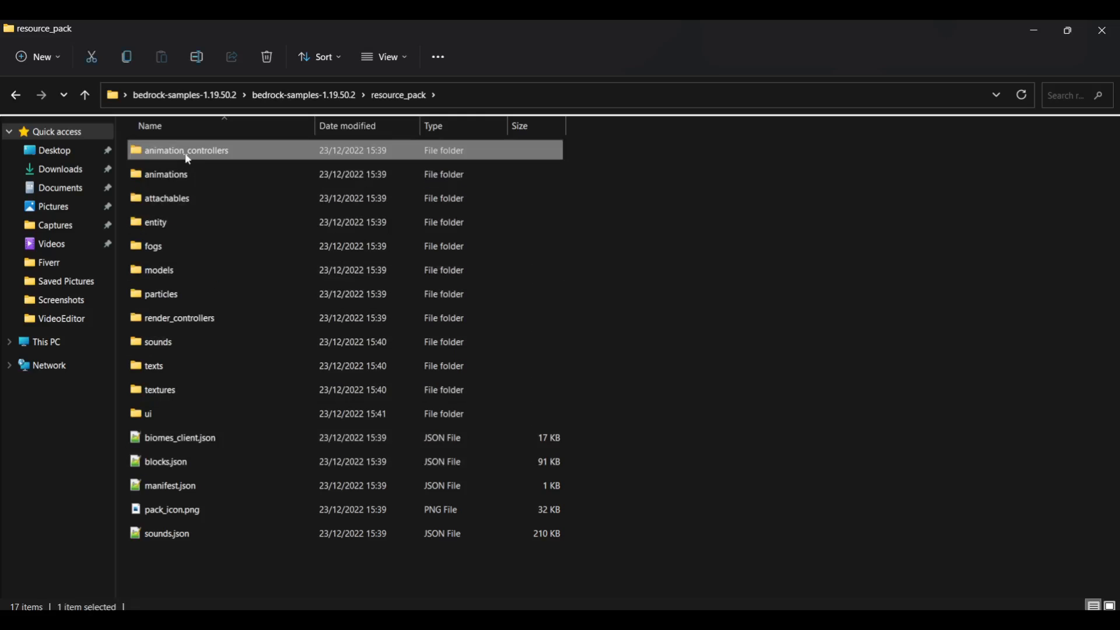
pyautogui.keyDown('shift'); pyautogui.click(170, 369); pyautogui.keyUp('shift')
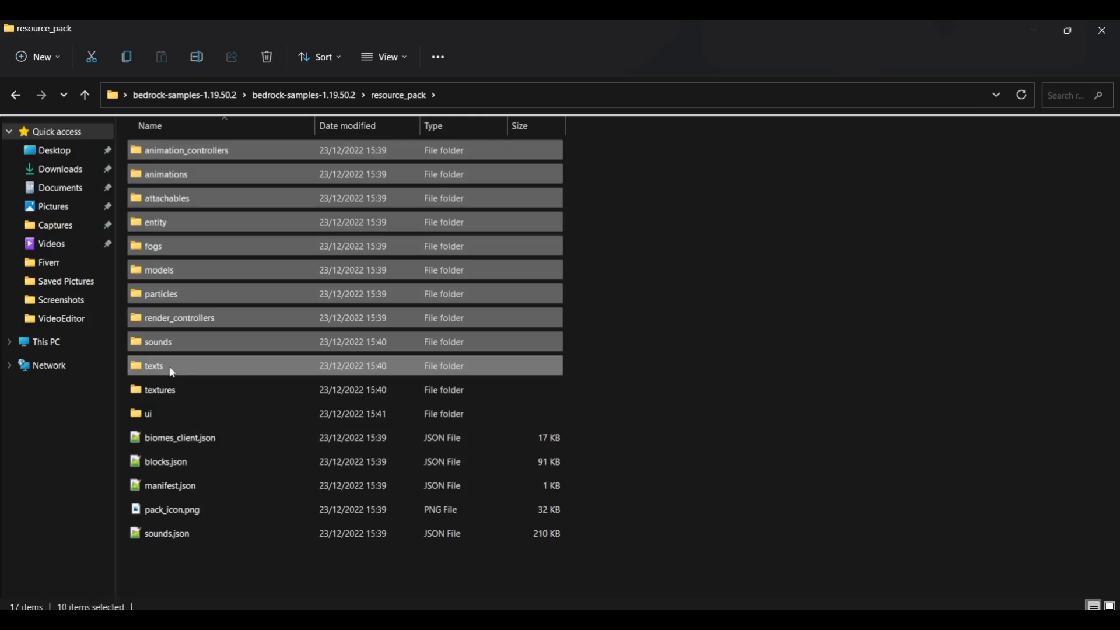
pyautogui.keyDown('ctrl'); pyautogui.click(167, 415); pyautogui.keyUp('ctrl')
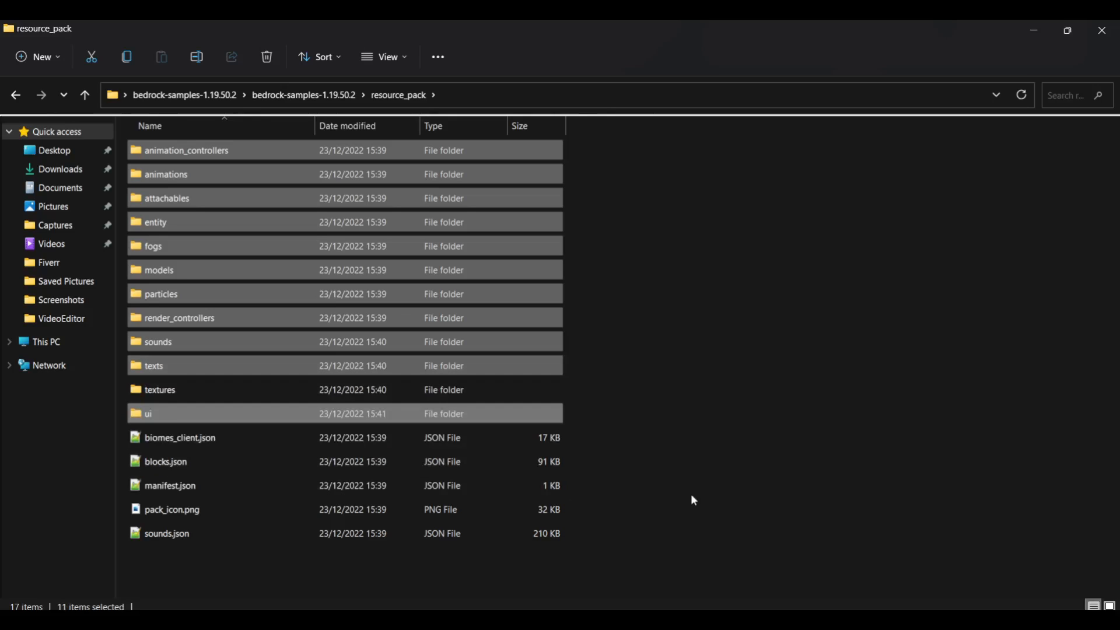
pyautogui.keyDown('ctrl'); pyautogui.click(177, 438); pyautogui.keyUp('ctrl')
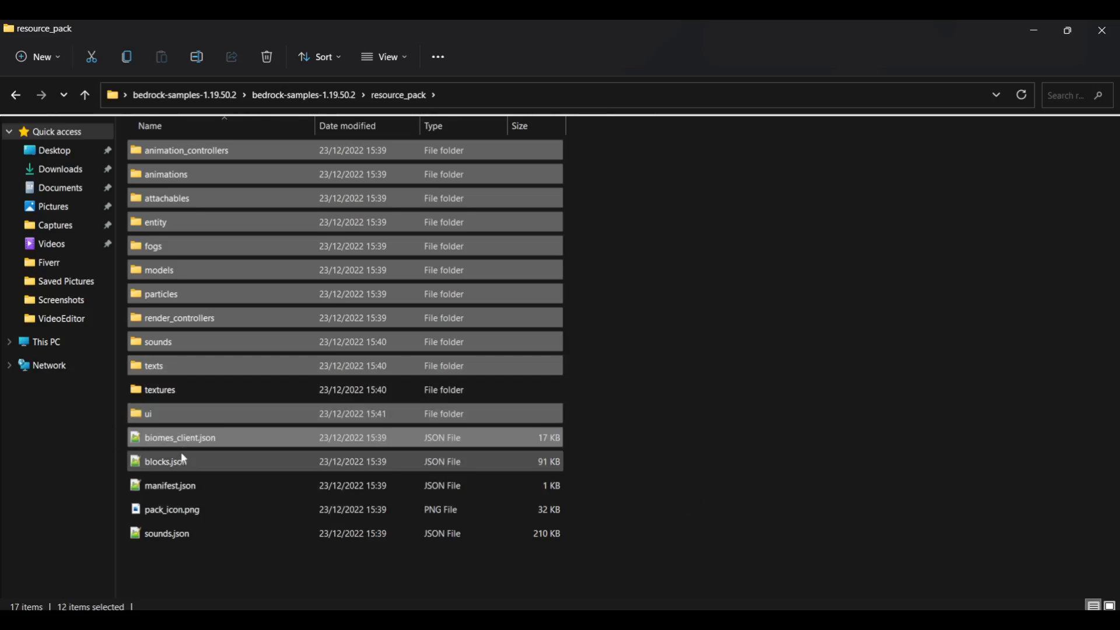
pyautogui.keyDown('ctrl'); pyautogui.click(181, 463); pyautogui.keyUp('ctrl')
pyautogui.keyDown('ctrl'); pyautogui.click(189, 511); pyautogui.keyUp('ctrl')
pyautogui.keyDown('ctrl'); pyautogui.click(192, 532); pyautogui.keyUp('ctrl')
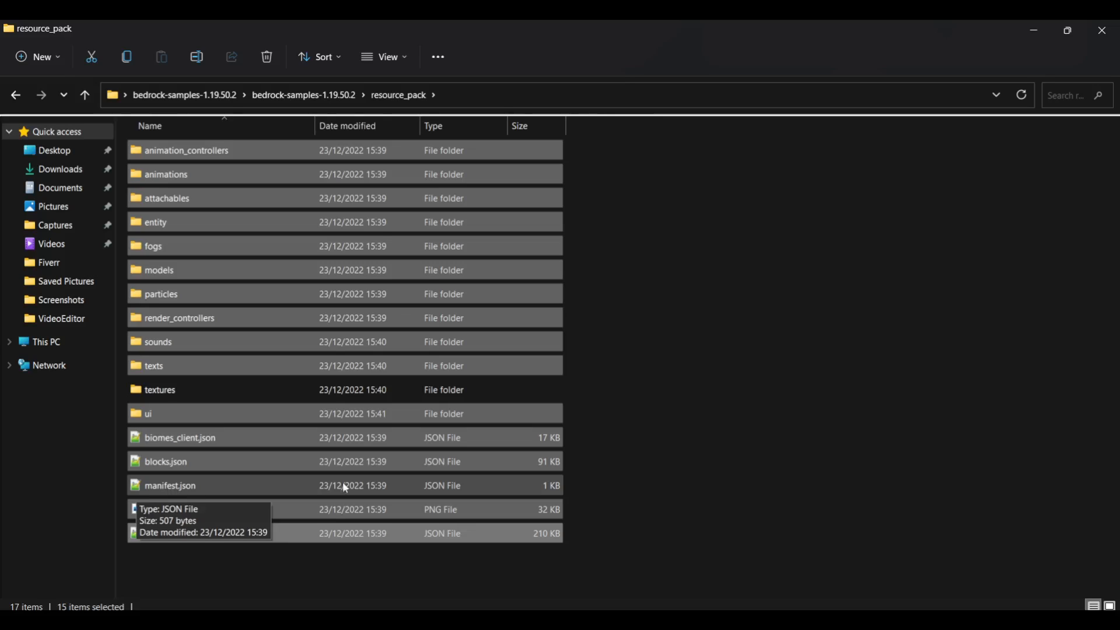
pyautogui.rightClick(169, 466)
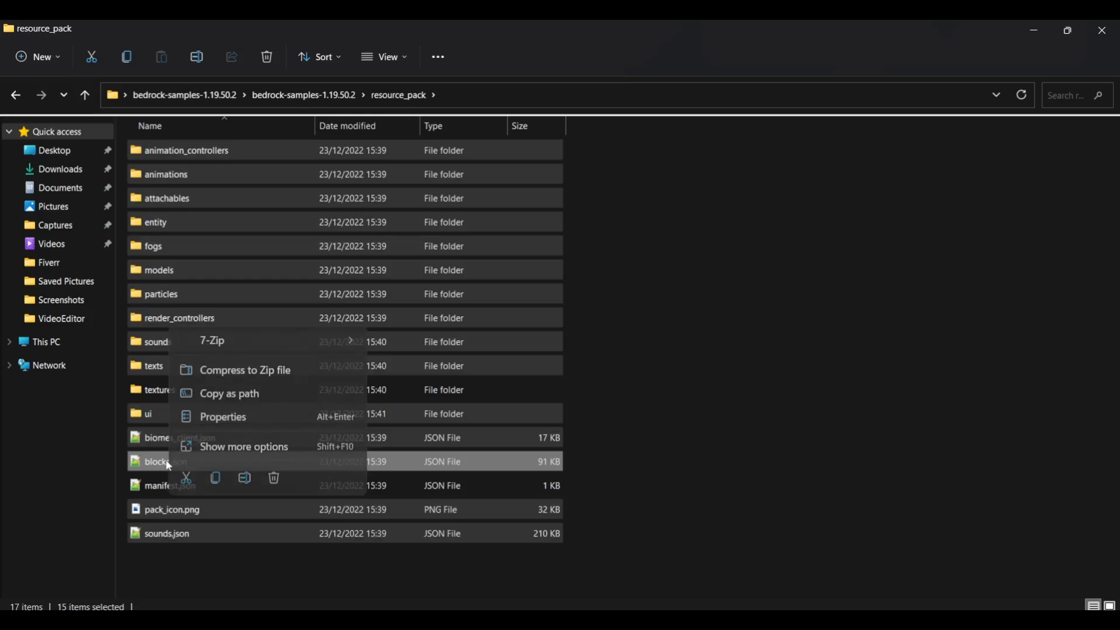
pyautogui.click(283, 484)
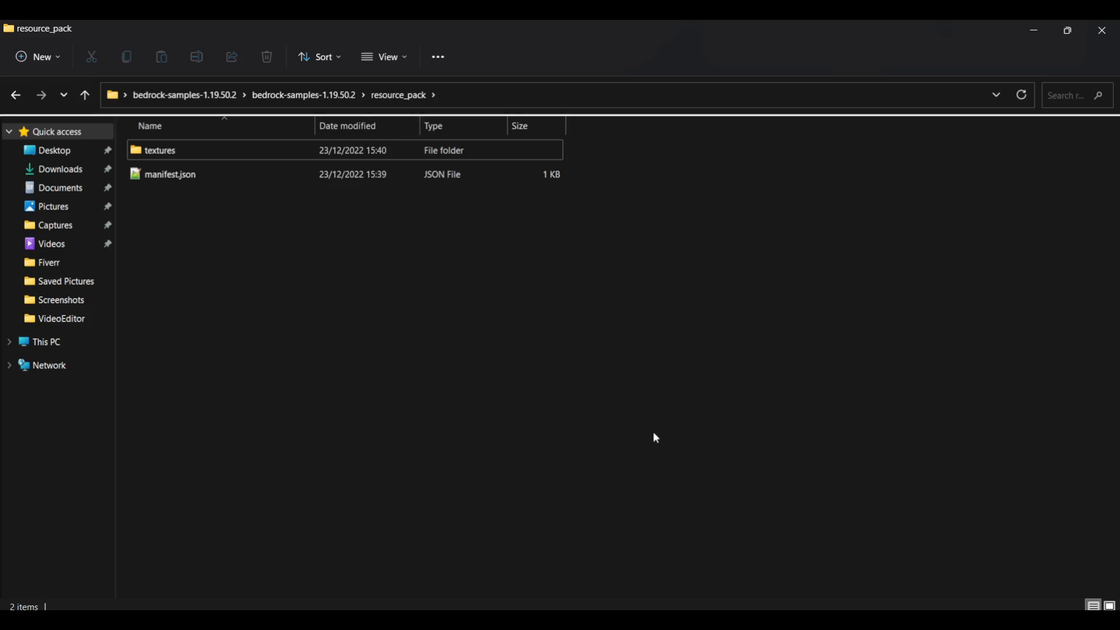
# Return to the resource_pack folder through its parent folders and open the textures folder
pyautogui.click(205, 96)
pyautogui.doubleClick(173, 152)
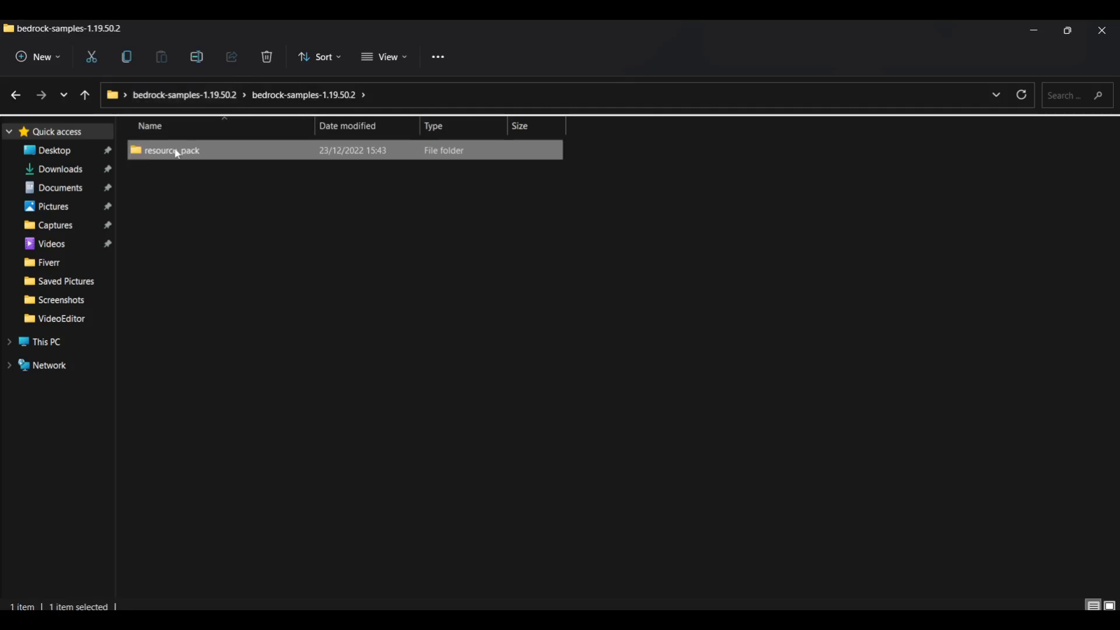
pyautogui.doubleClick(175, 152)
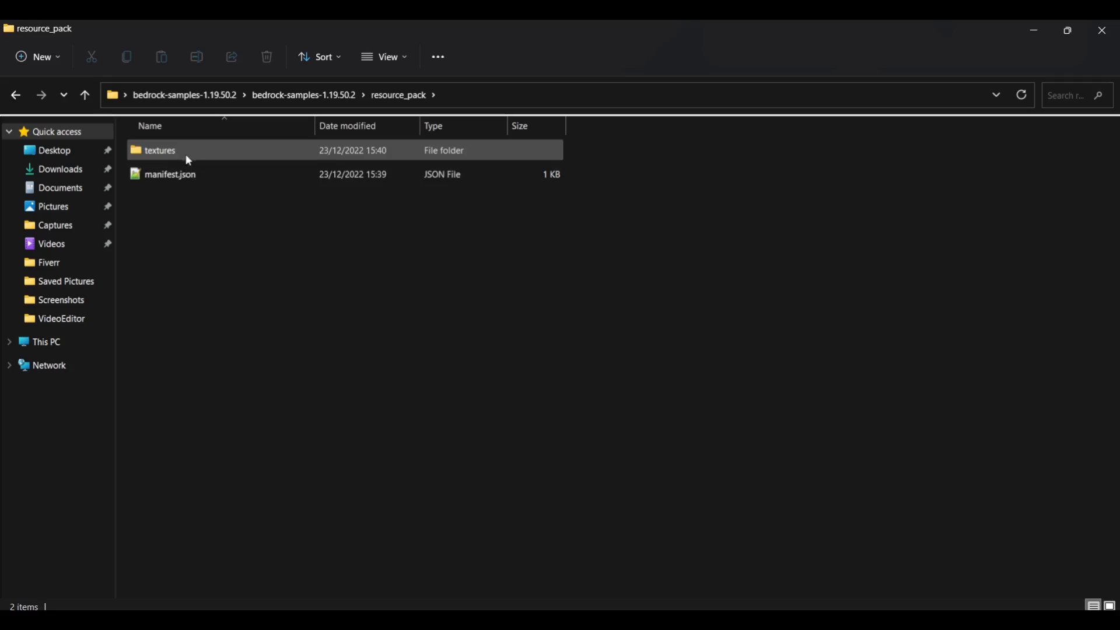
pyautogui.doubleClick(170, 152)
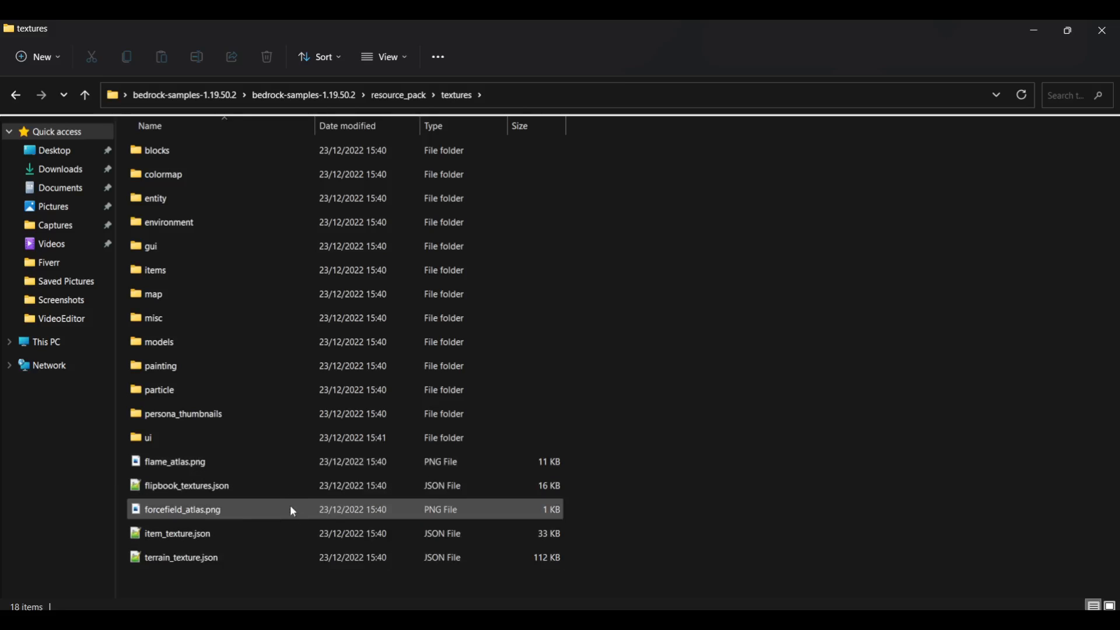
# Delete flipbook_textures.json, item_texture.json and terrain_texture.json from the textures folder
pyautogui.click(202, 486)
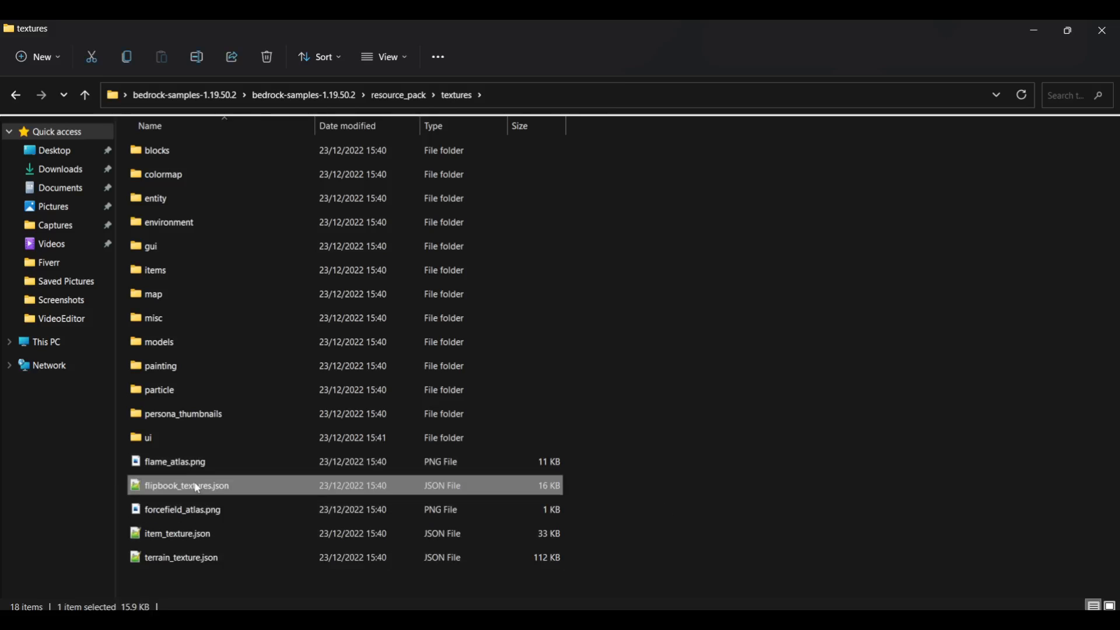
pyautogui.keyDown('ctrl'); pyautogui.click(196, 535); pyautogui.keyUp('ctrl')
pyautogui.keyDown('ctrl'); pyautogui.click(200, 559); pyautogui.keyUp('ctrl')
pyautogui.rightClick(201, 561)
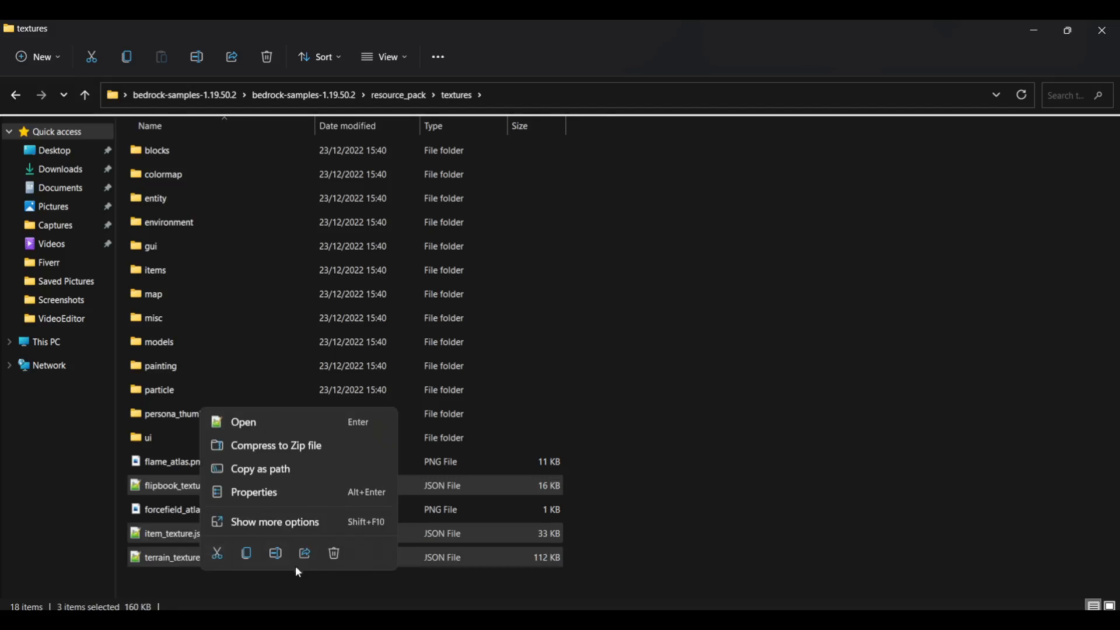
pyautogui.click(336, 556)
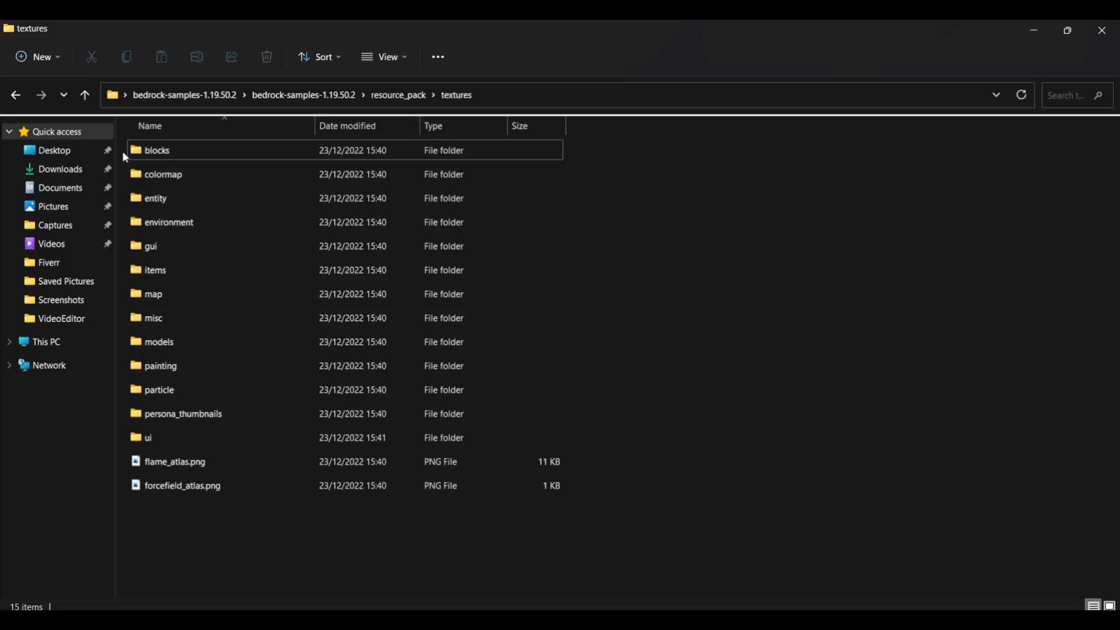
# Look through the block textures in the blocks folder and return to the textures folder
pyautogui.doubleClick(166, 160)
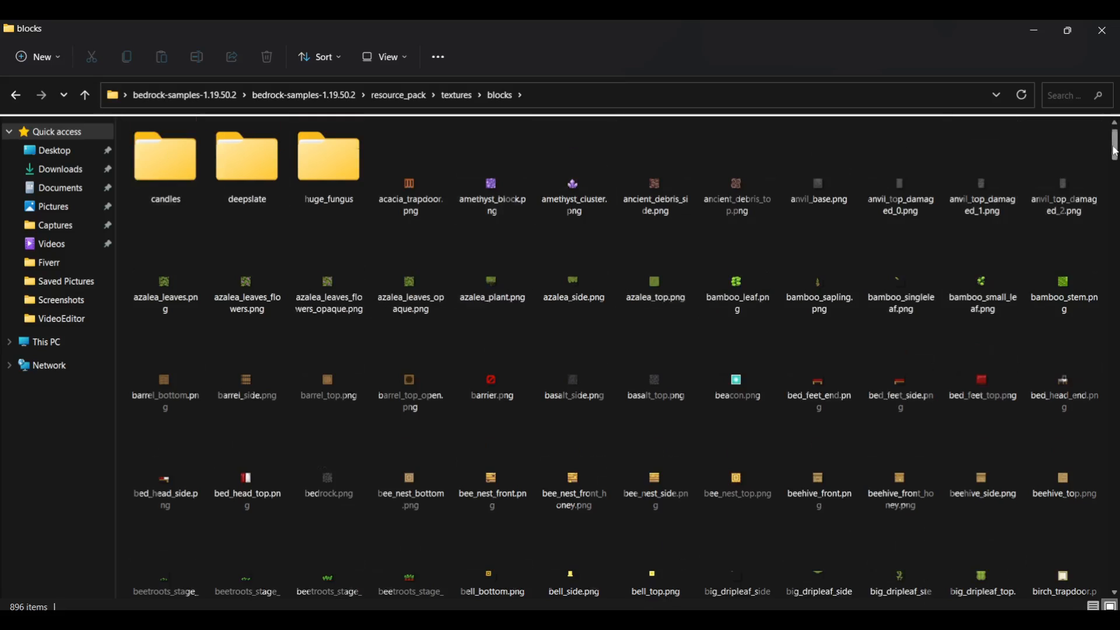
pyautogui.moveTo(1114, 143); pyautogui.dragTo(1102, 279)
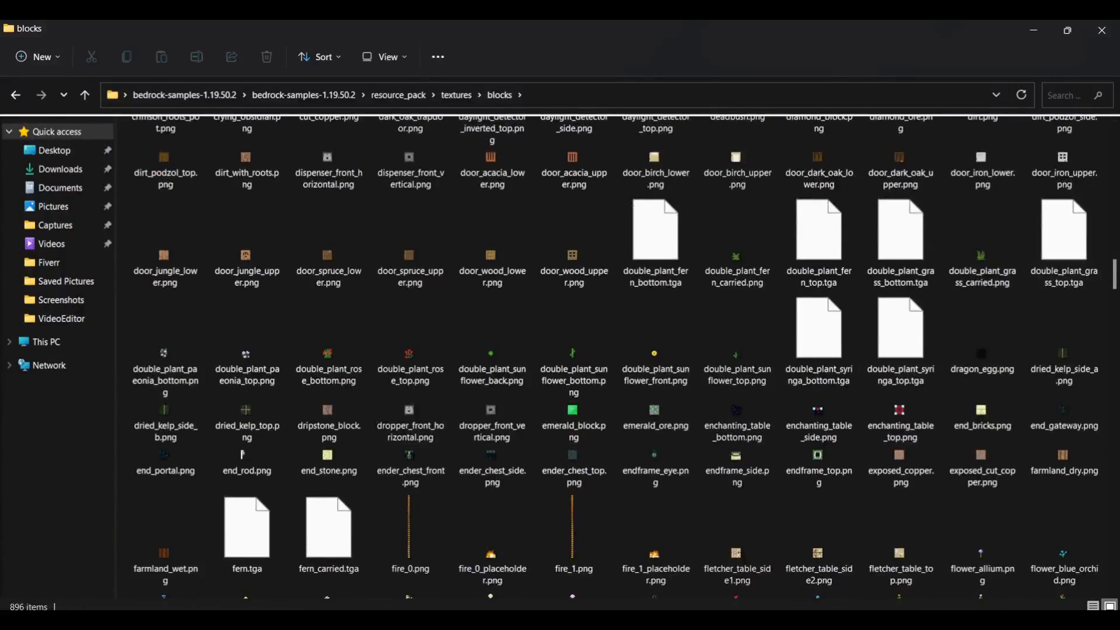
pyautogui.moveTo(1114, 275); pyautogui.dragTo(1113, 140)
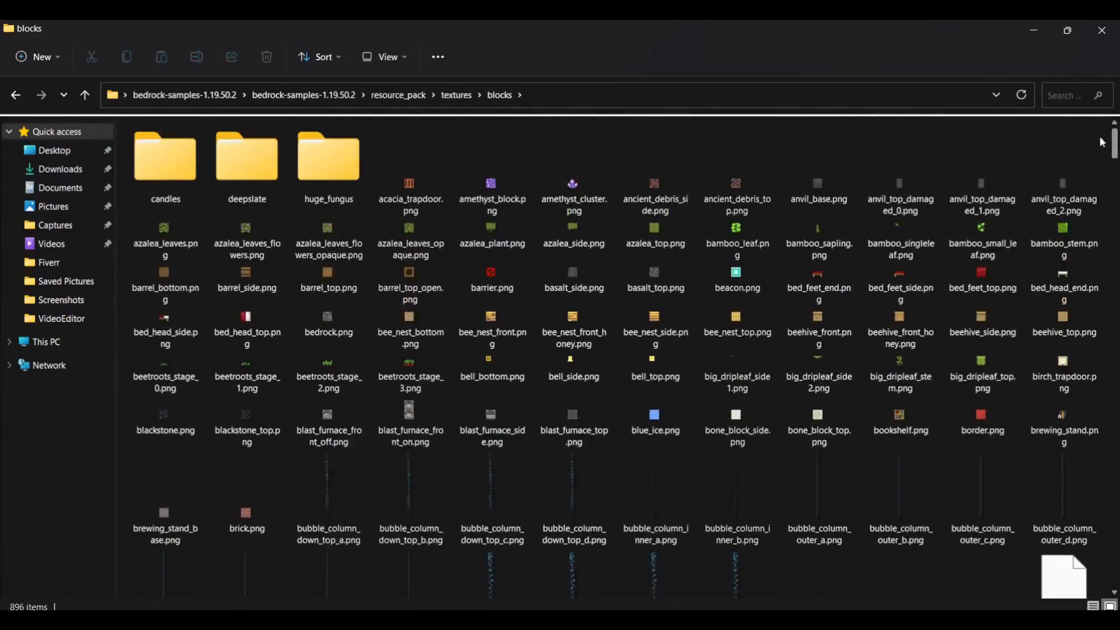
pyautogui.click(461, 95)
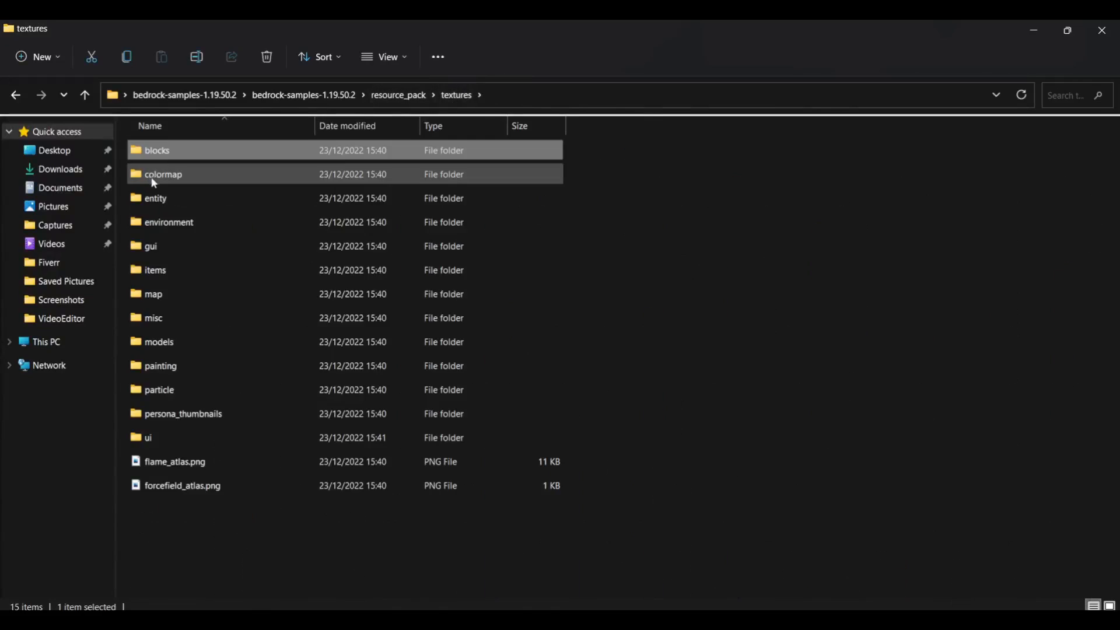
# Browse the entity folder, view images such as dolphin.png and chicken.png, and return to the textures folder
pyautogui.doubleClick(156, 202)
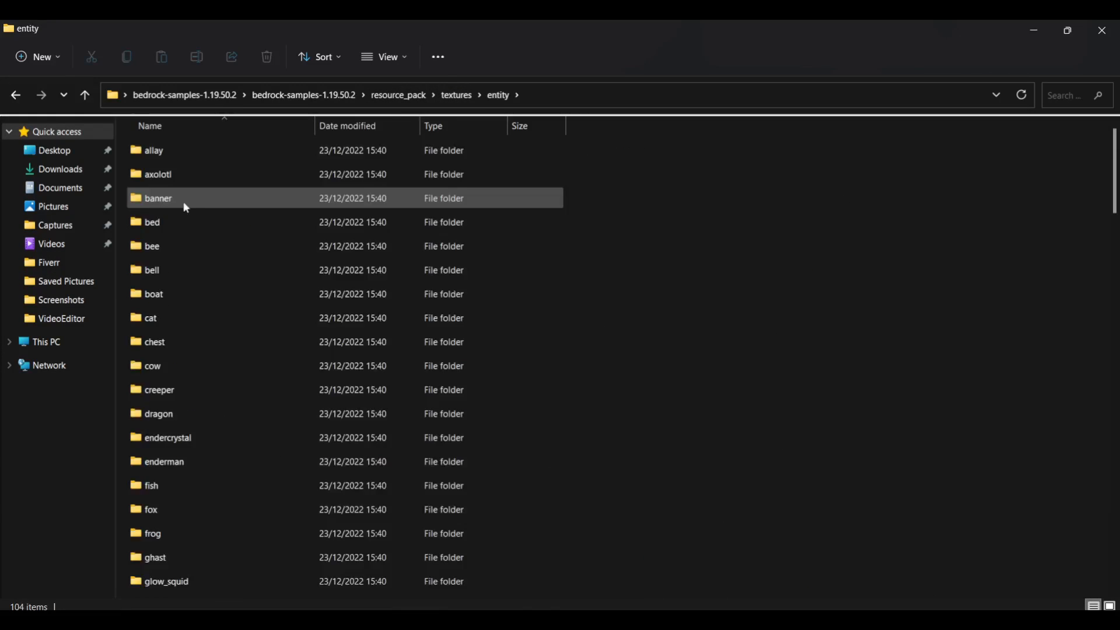
pyautogui.scroll(-4, 192, 205)
pyautogui.scroll(-15, 199, 212)
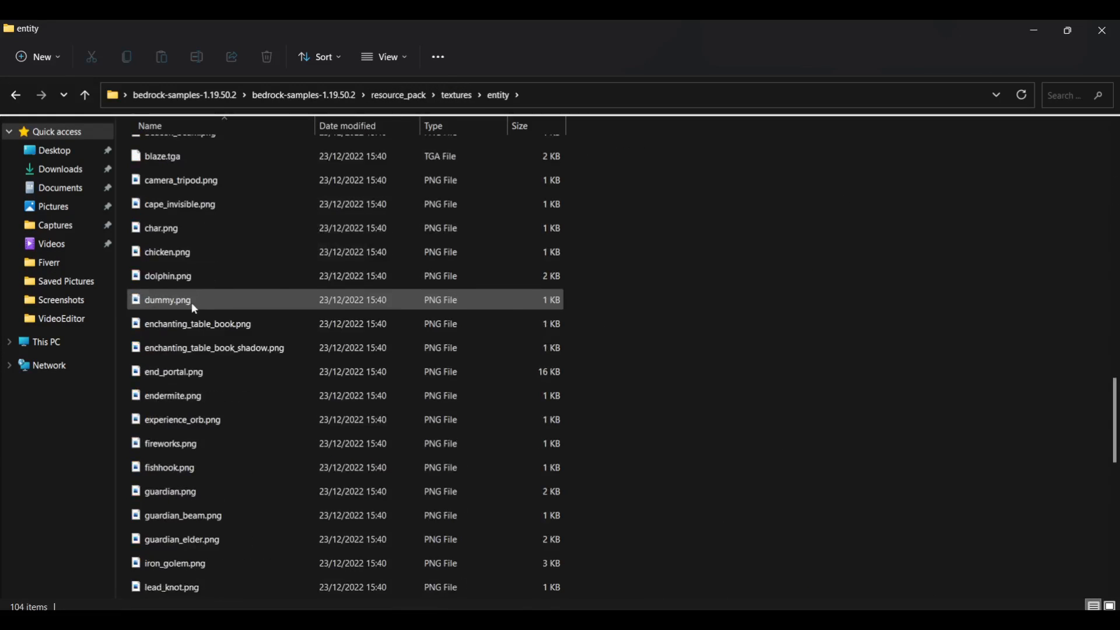
pyautogui.doubleClick(182, 303)
pyautogui.press('Left')
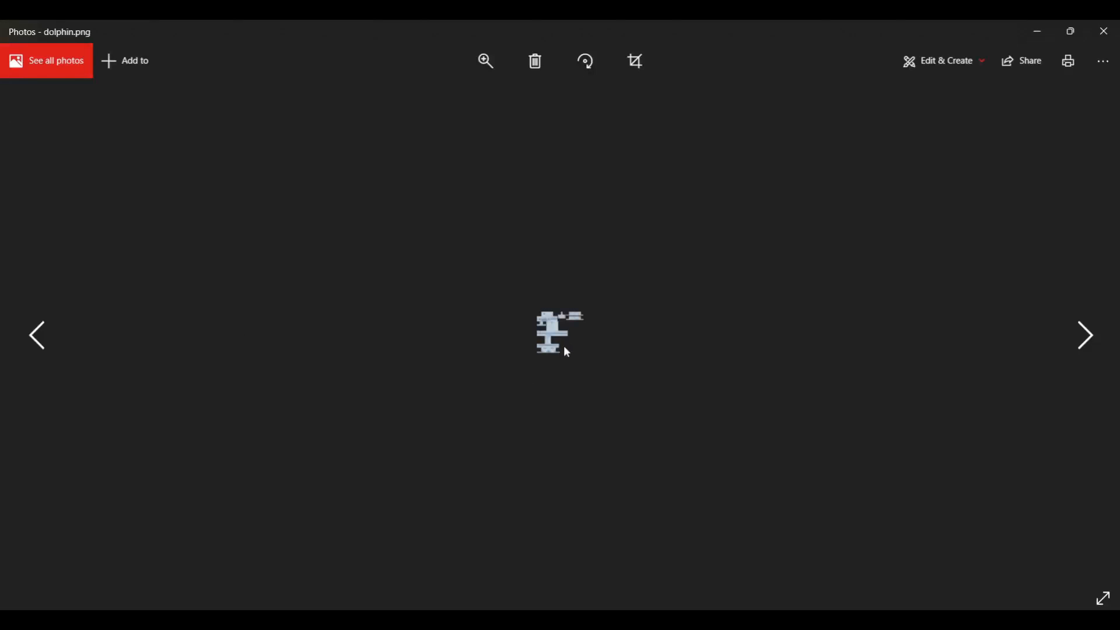
pyautogui.press('Left')
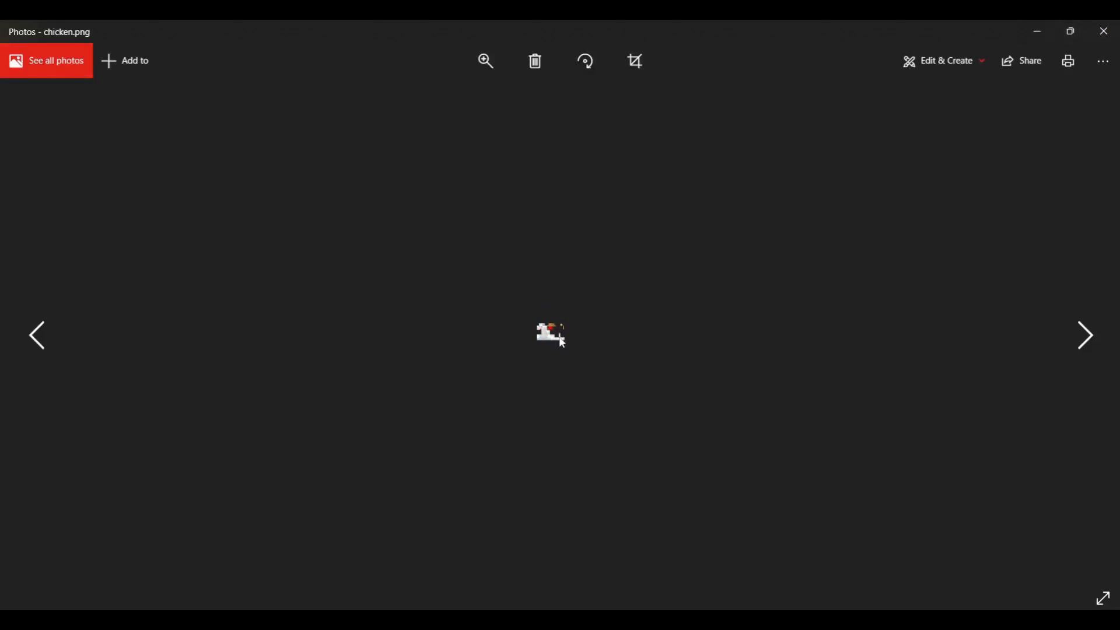
pyautogui.press('Left')
pyautogui.press('Left')
pyautogui.click(1104, 30)
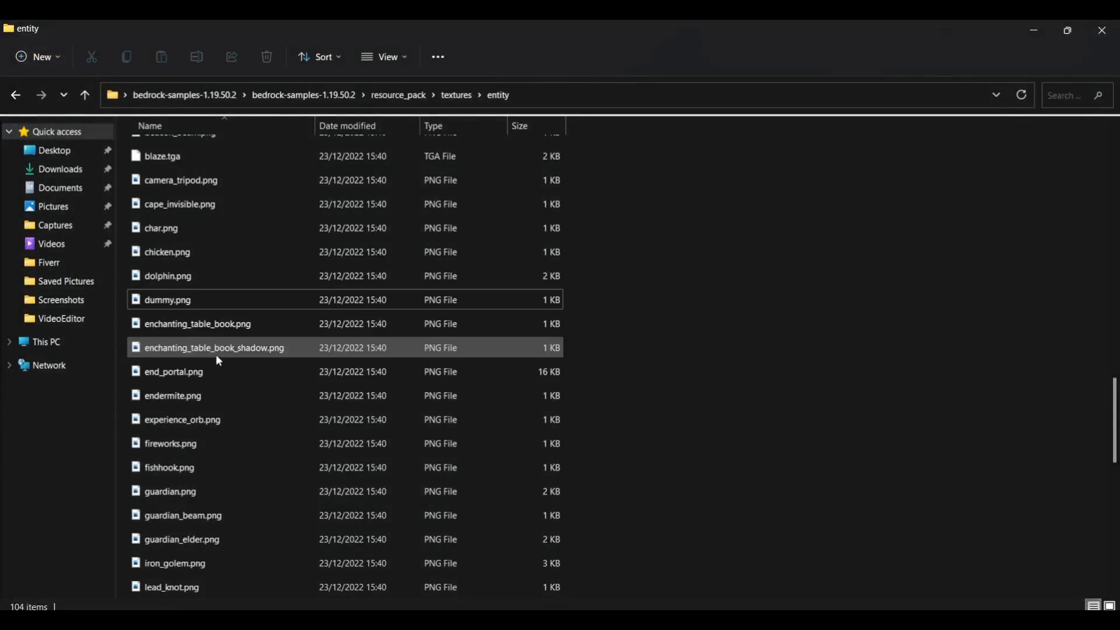
pyautogui.click(455, 98)
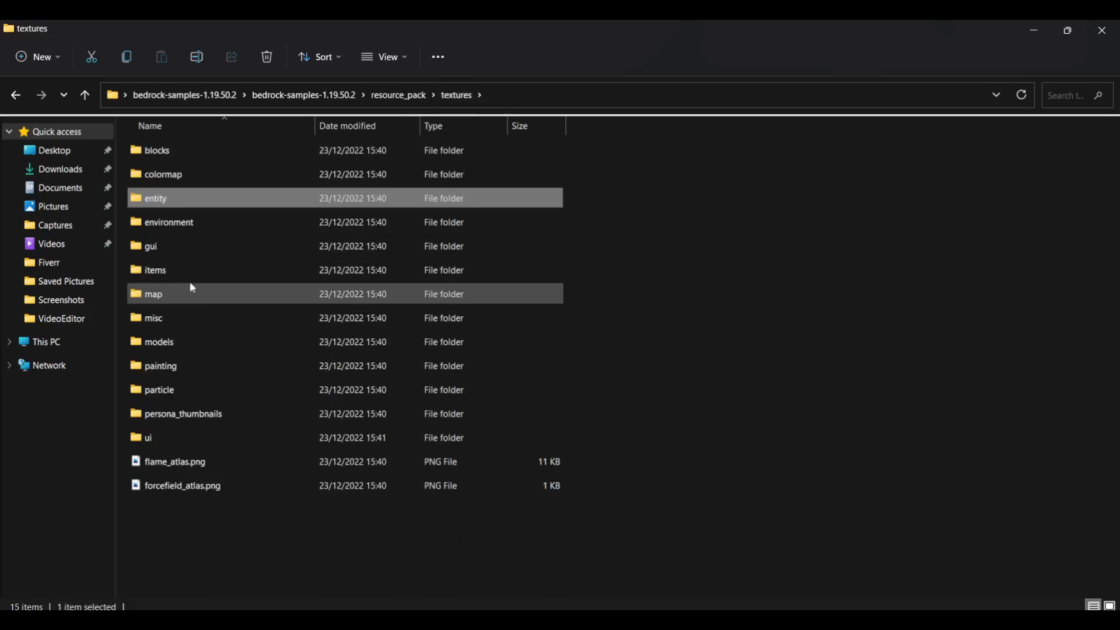
# Look through the item textures in the items folder and return to the textures folder
pyautogui.doubleClick(176, 269)
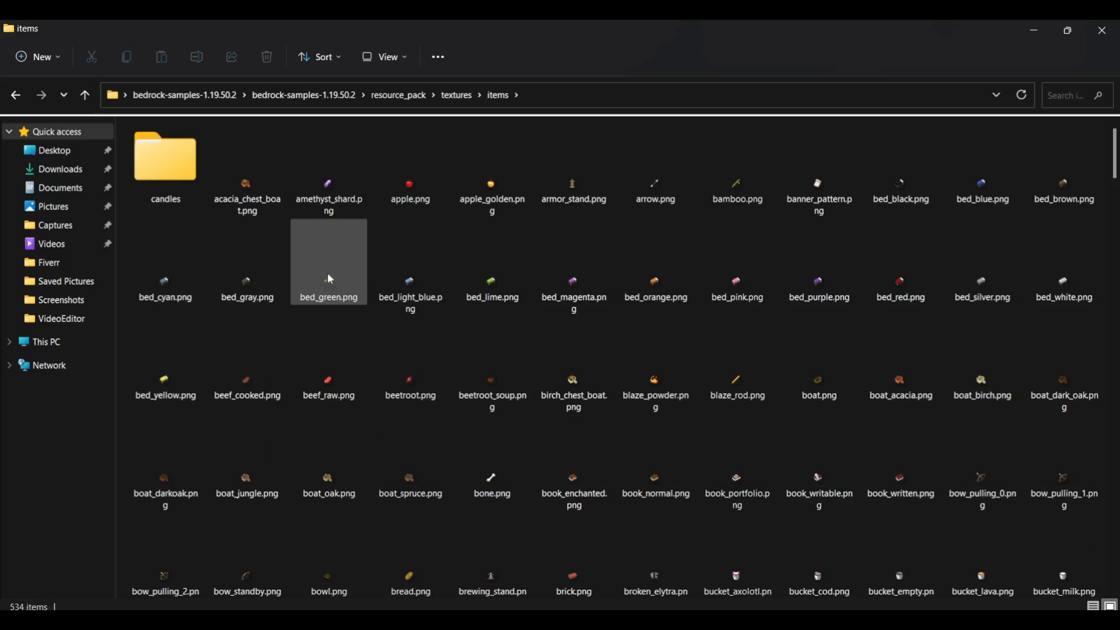
pyautogui.scroll(-2, 595, 291)
pyautogui.scroll(-10, 591, 287)
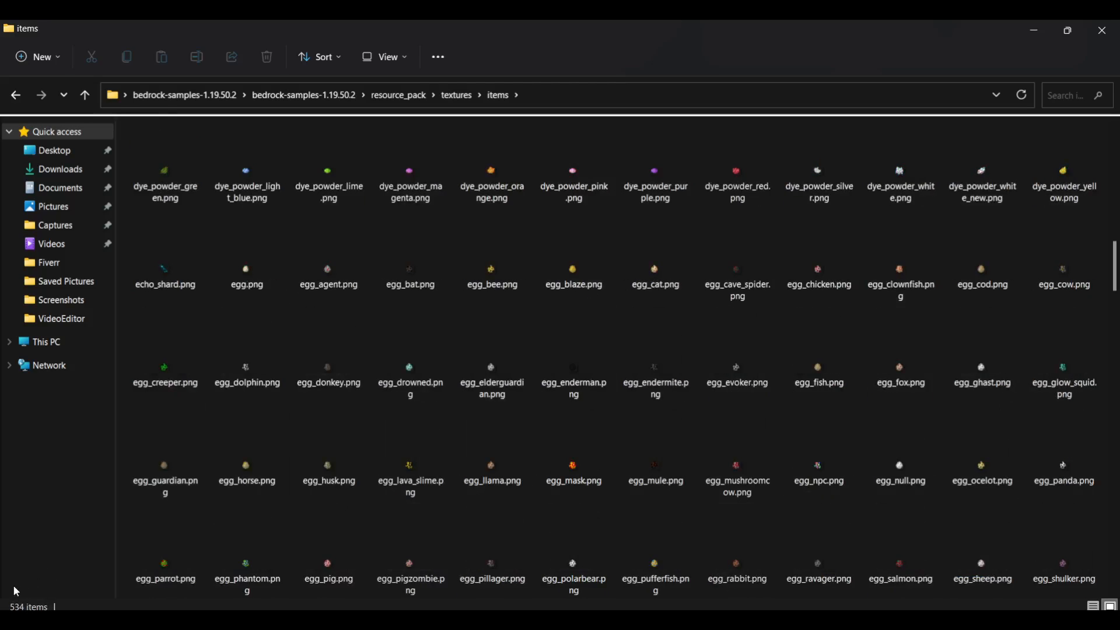
pyautogui.click(460, 95)
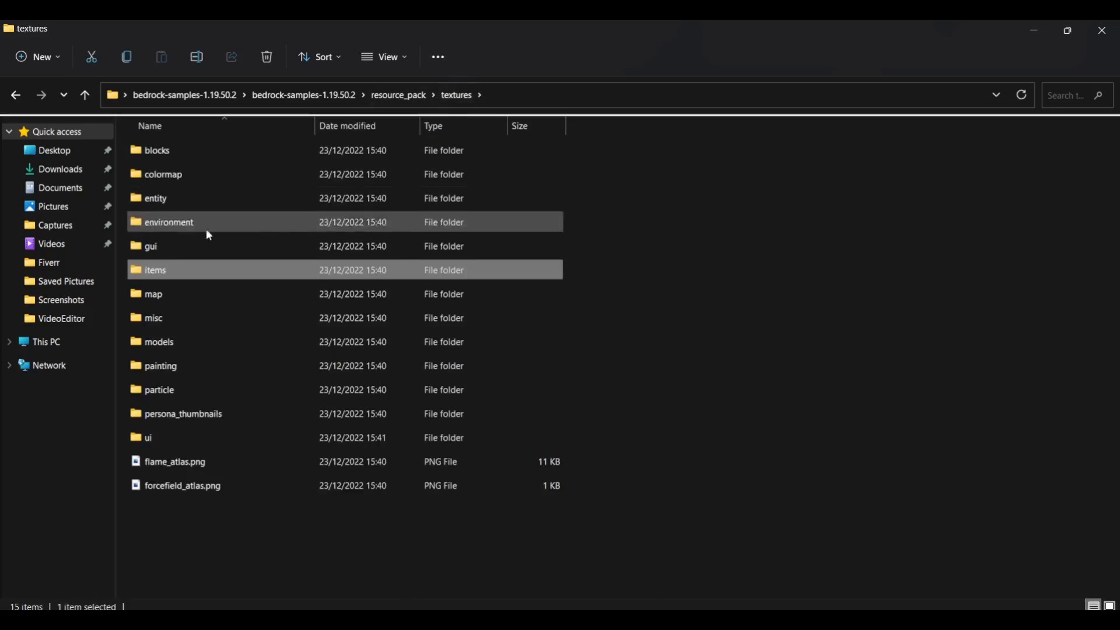
# View gui.png in the gui folder, check the map folder's images, and return to the textures folder
pyautogui.click(193, 251)
pyautogui.doubleClick(196, 258)
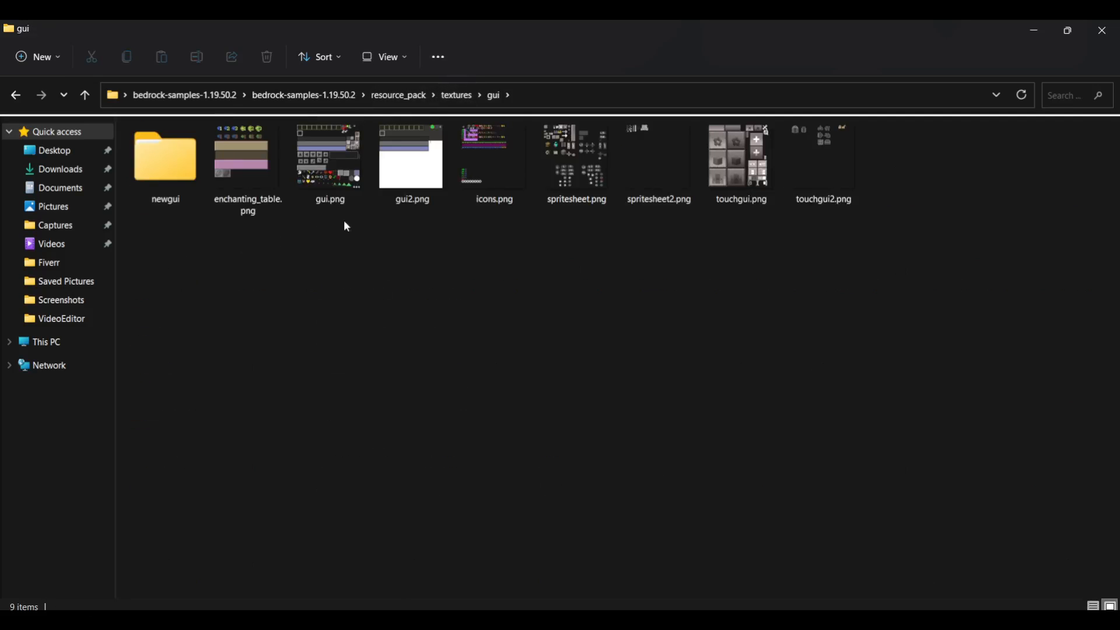
pyautogui.doubleClick(319, 161)
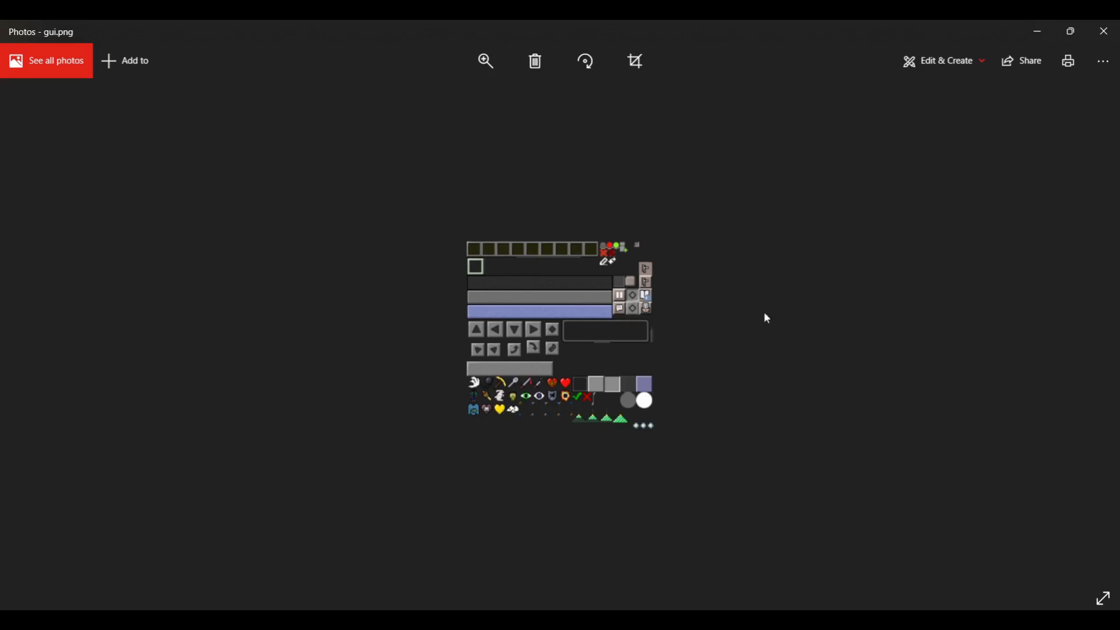
pyautogui.click(1104, 31)
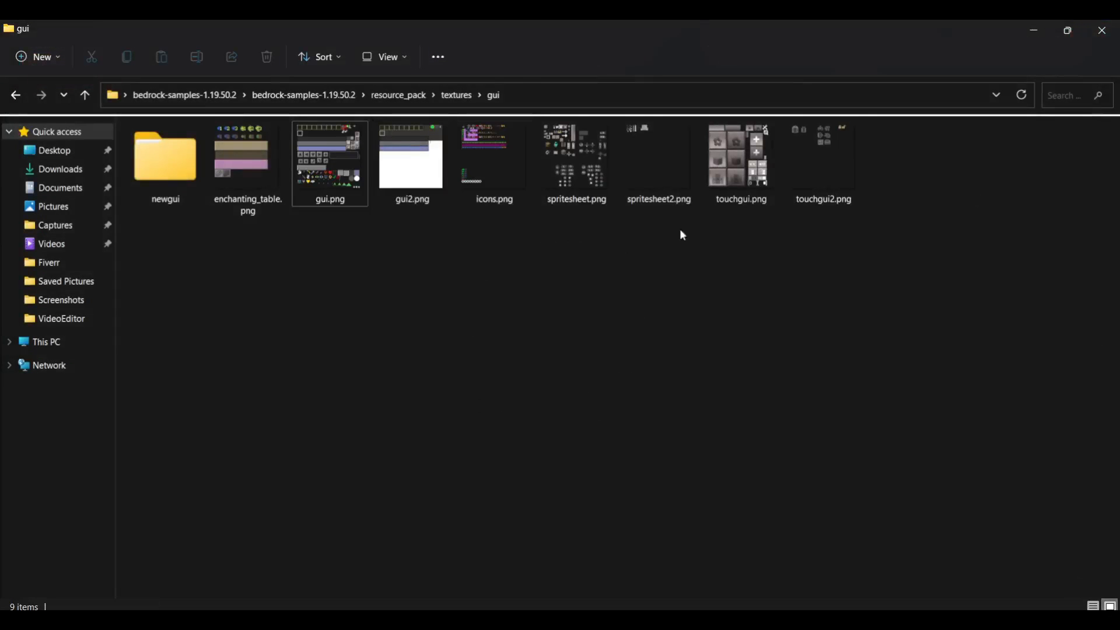
pyautogui.click(456, 95)
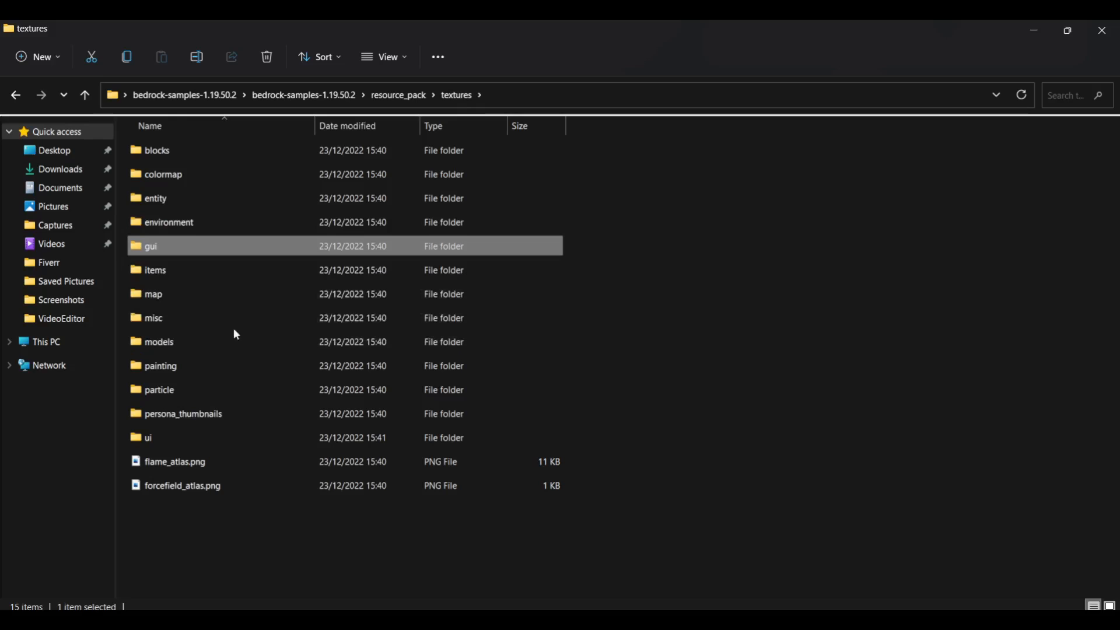
pyautogui.doubleClick(163, 292)
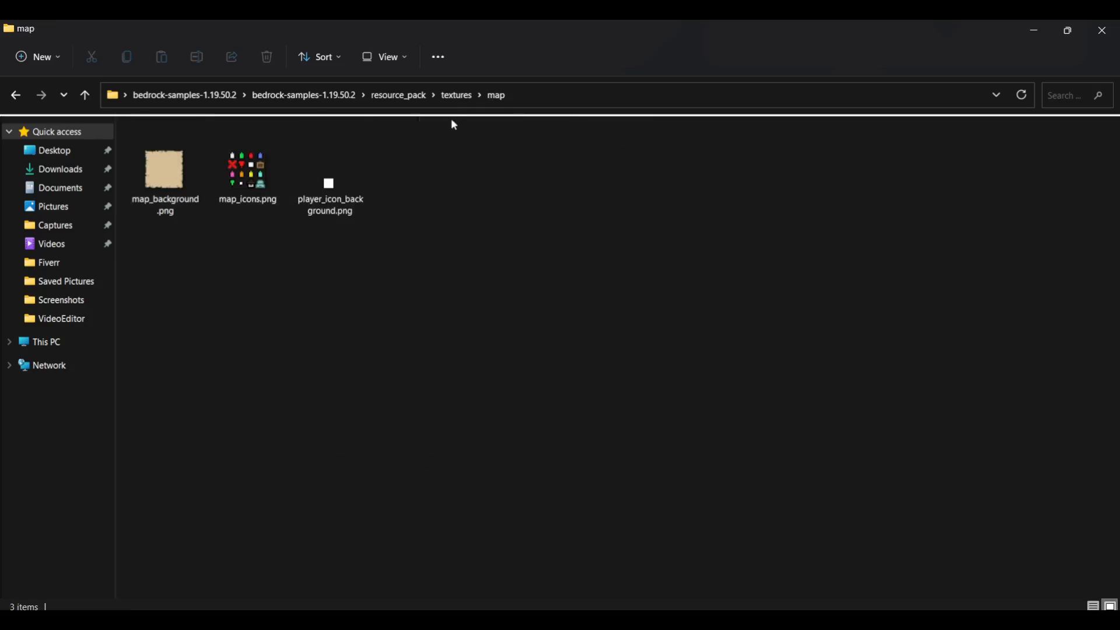
pyautogui.click(454, 97)
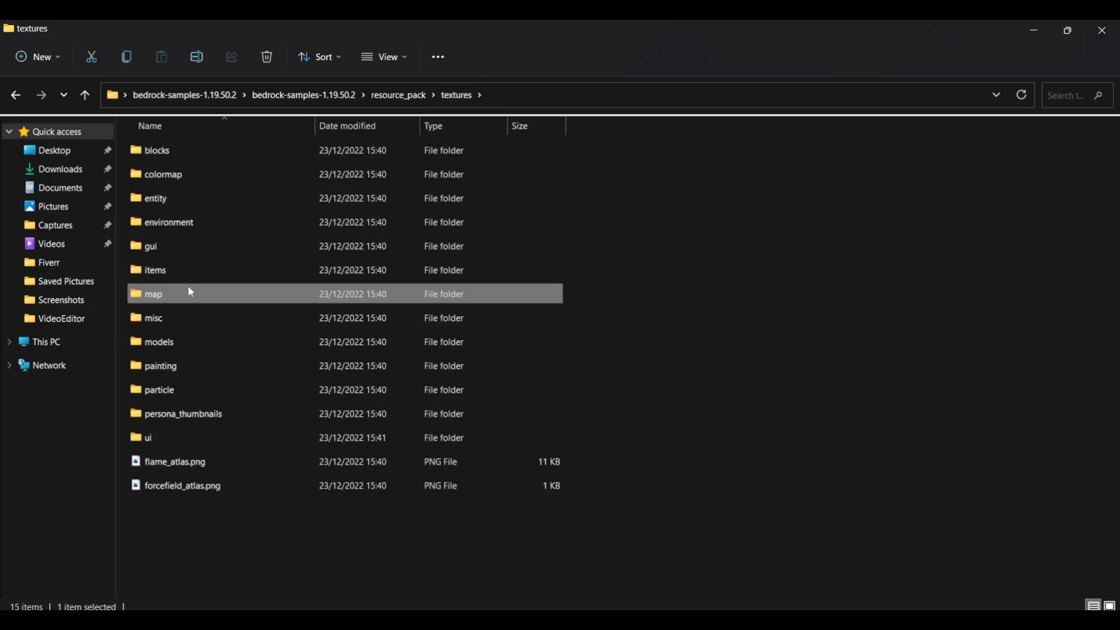
# View kz.png in the painting folder, check the particle folder's images, and return to the textures folder
pyautogui.doubleClick(175, 365)
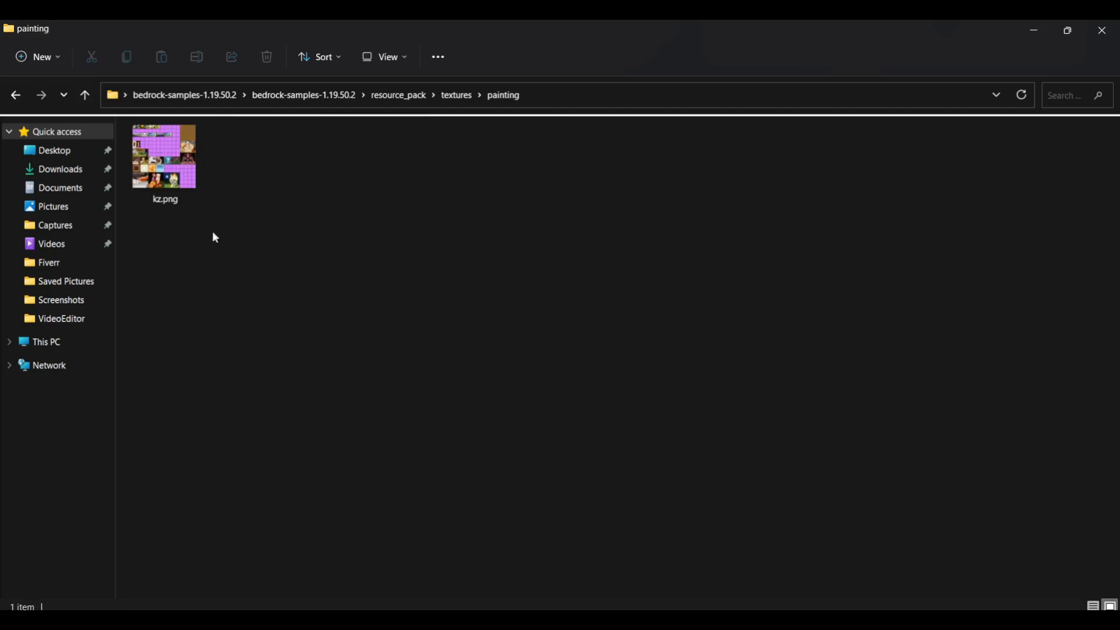
pyautogui.doubleClick(171, 163)
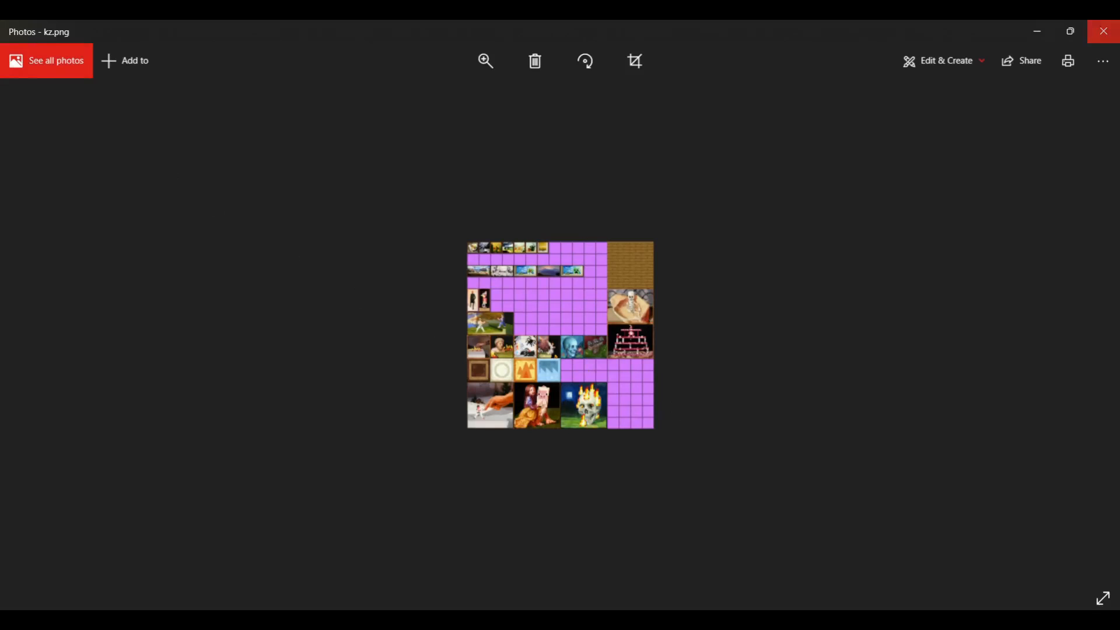
pyautogui.click(1104, 31)
pyautogui.click(448, 97)
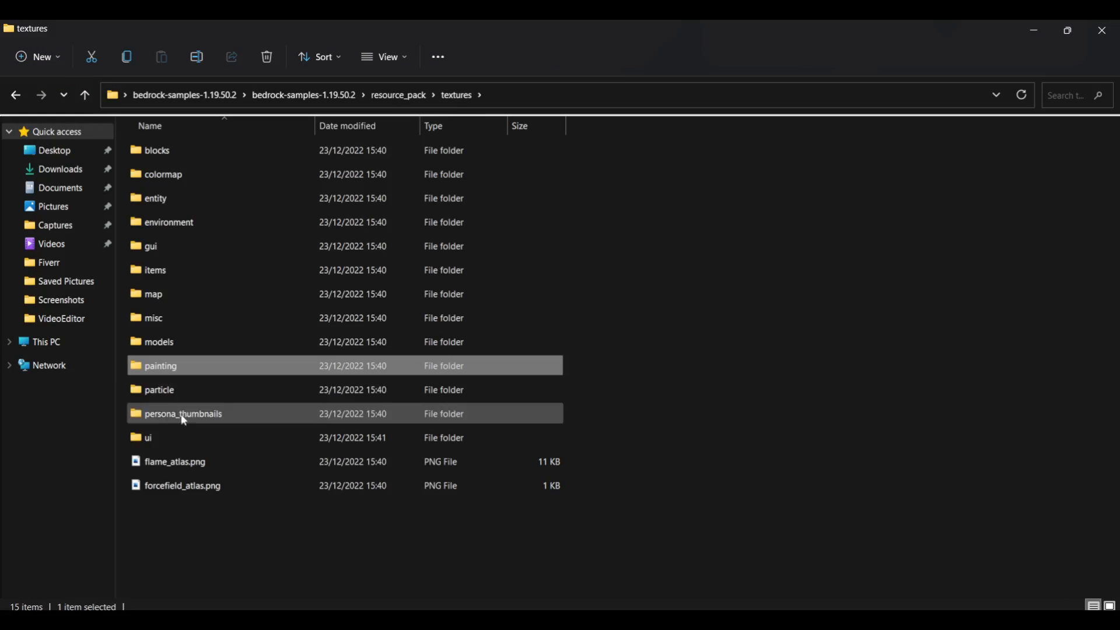
pyautogui.doubleClick(184, 391)
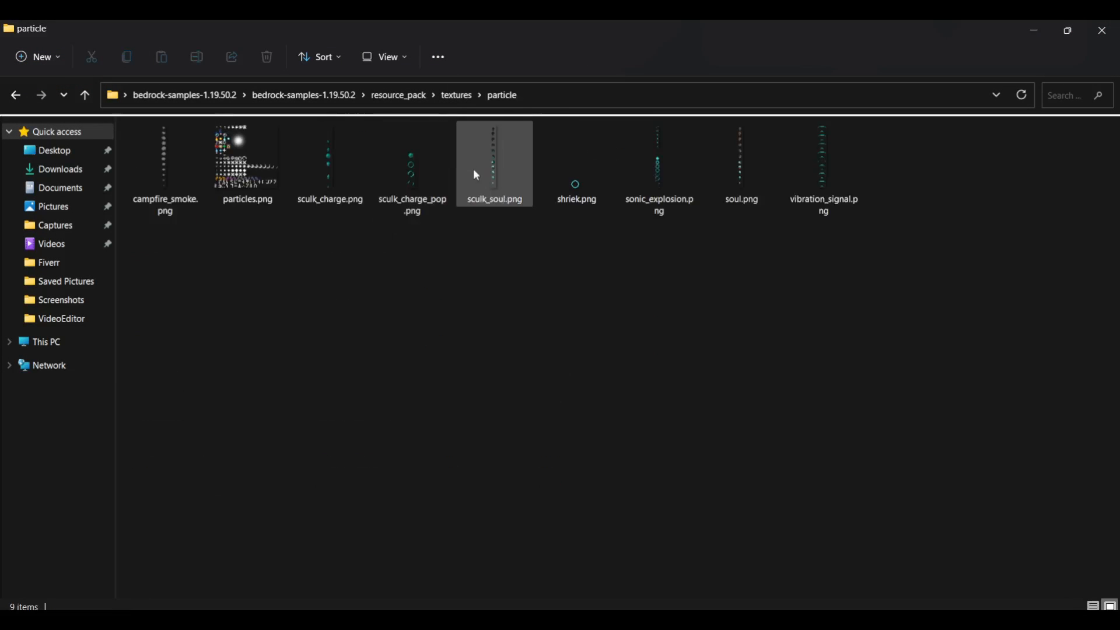
pyautogui.click(452, 95)
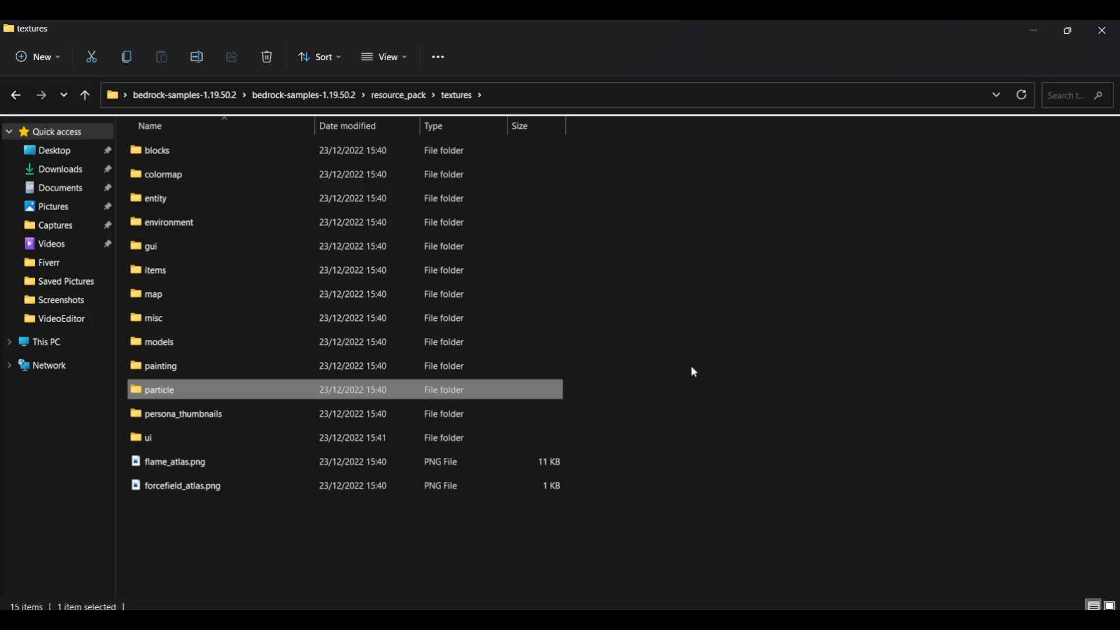
# Open acacia_trapdoor.png from the blocks folder in Paint 3D for a close-up view of its pixels
pyautogui.doubleClick(167, 150)
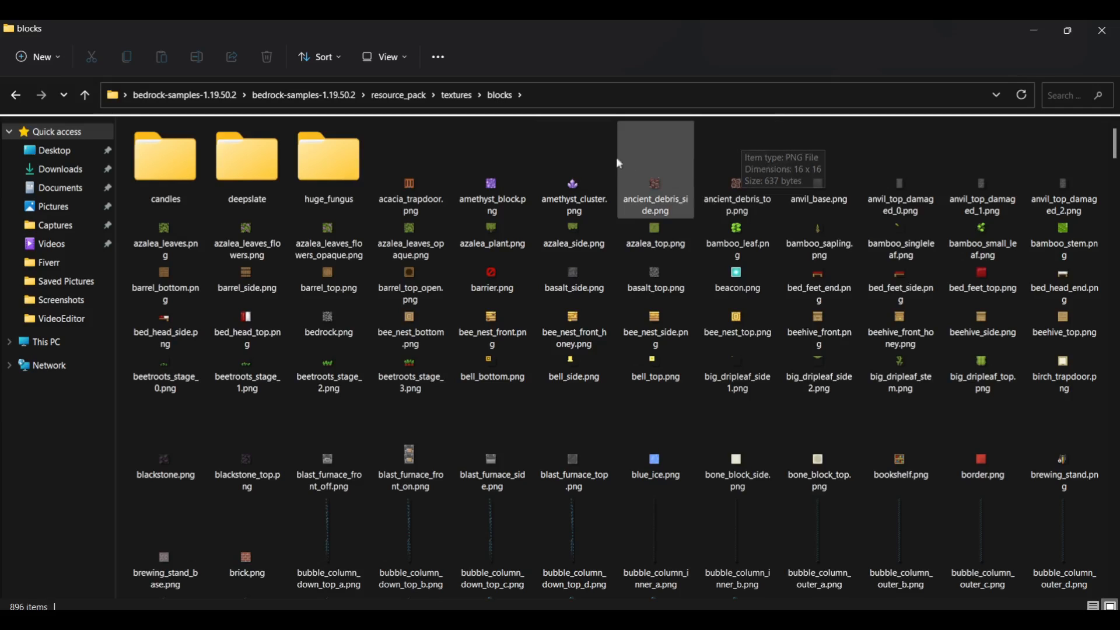
pyautogui.rightClick(412, 188)
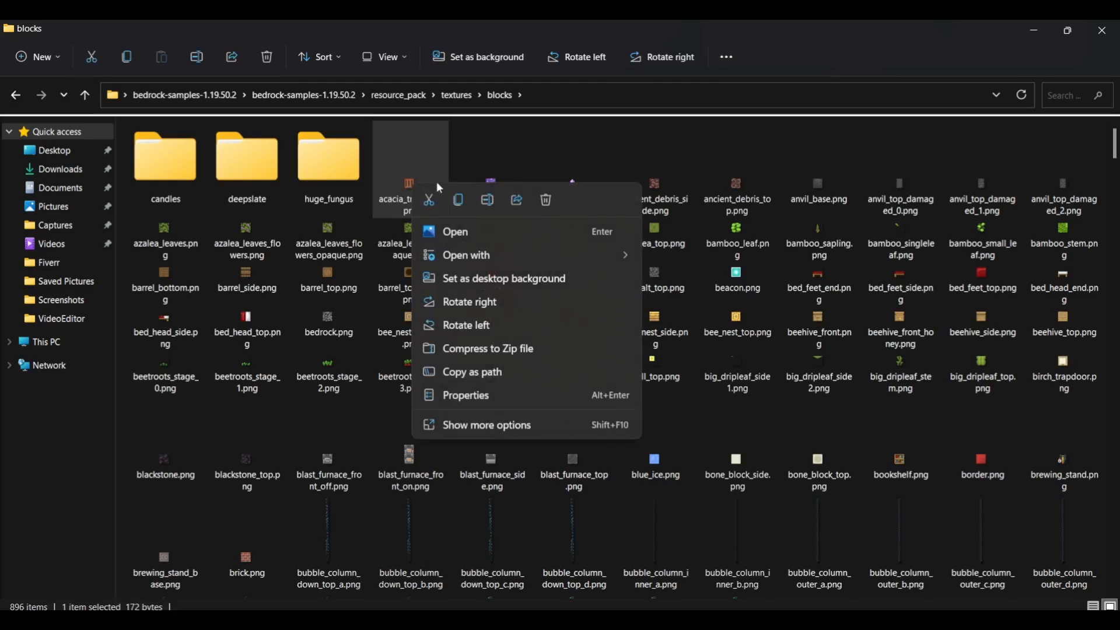
pyautogui.moveTo(632, 257)
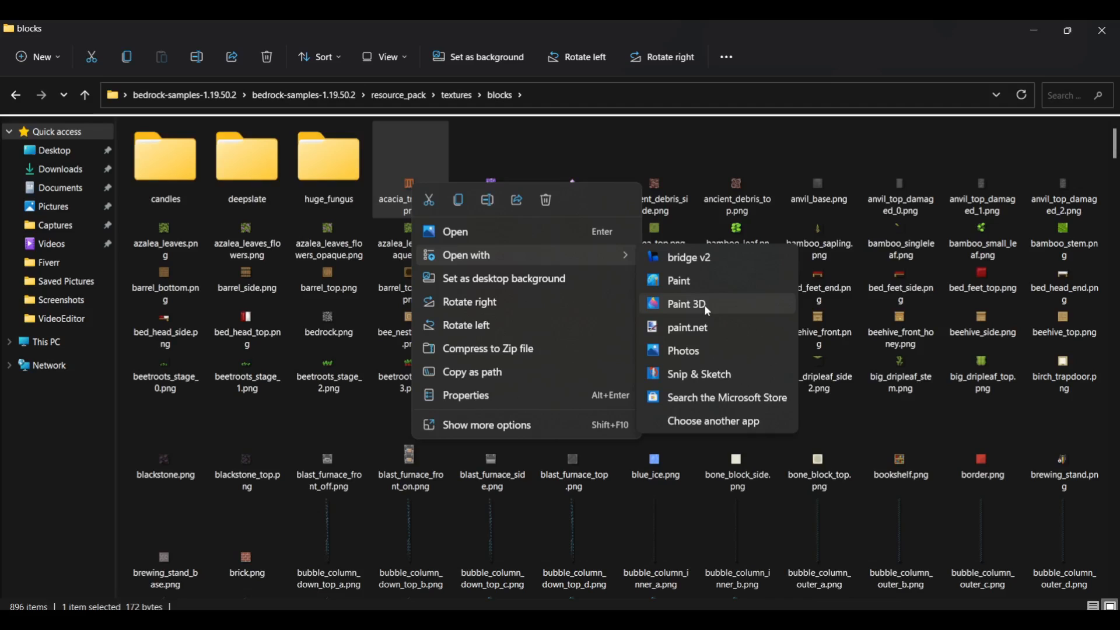
pyautogui.click(704, 304)
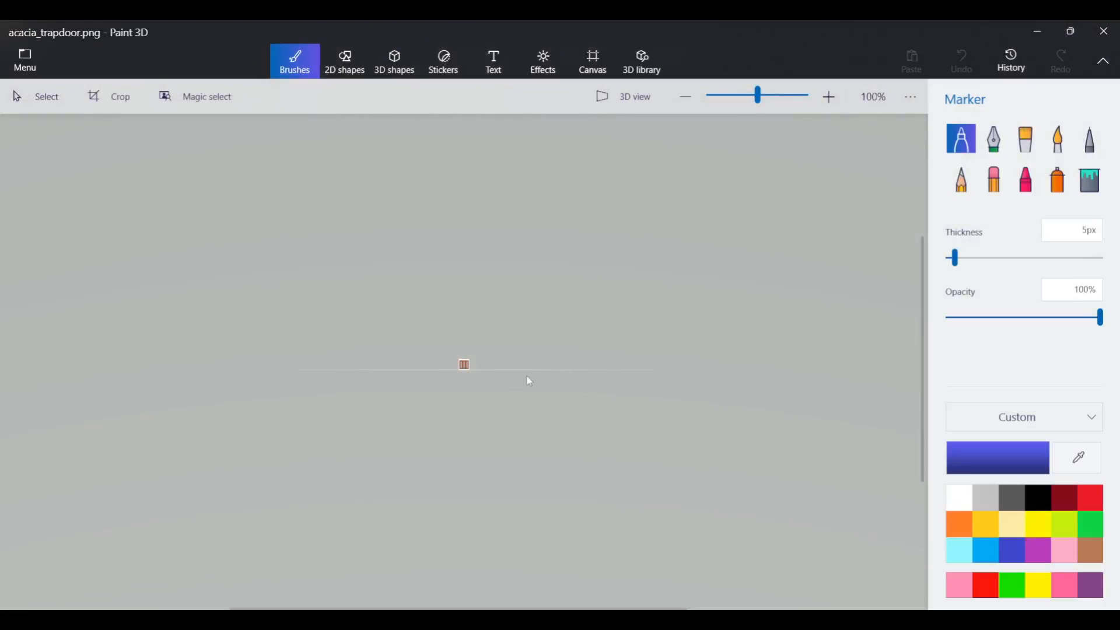
pyautogui.scroll(10, 467, 380)
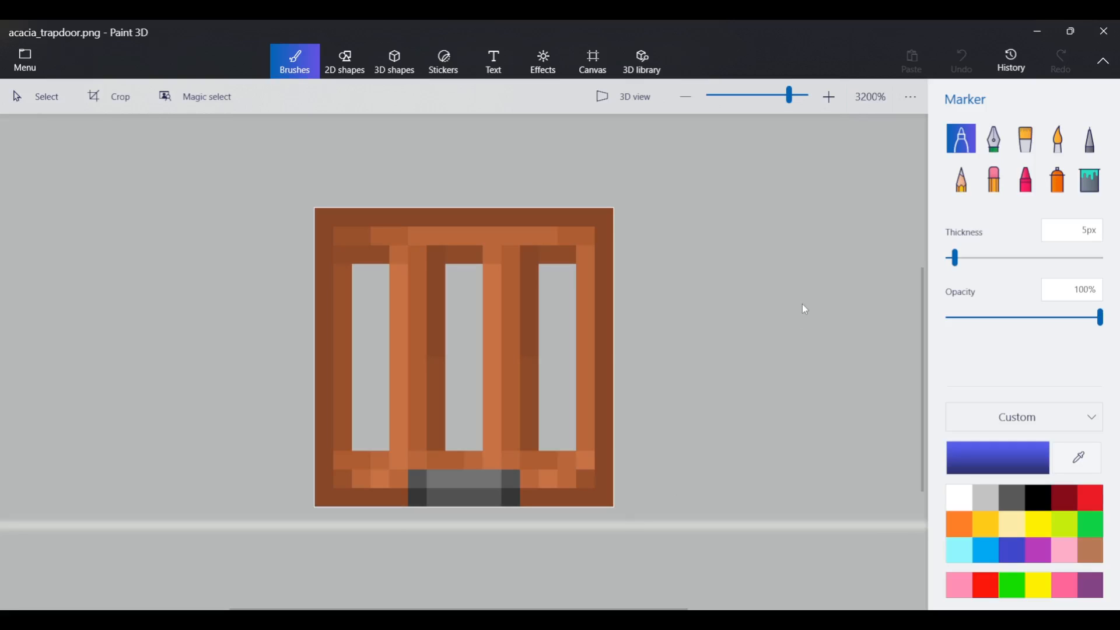
# Choose the Pixel pen with a thickness of 1px and display the canvas settings for the trapdoor texture
pyautogui.click(1092, 146)
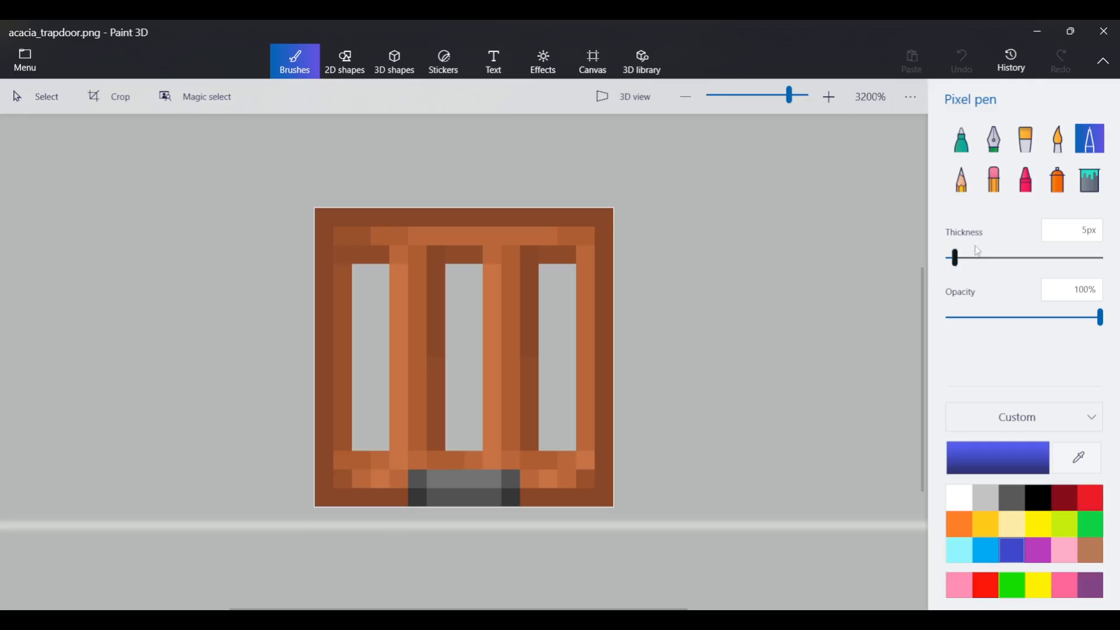
pyautogui.moveTo(956, 258); pyautogui.dragTo(949, 257)
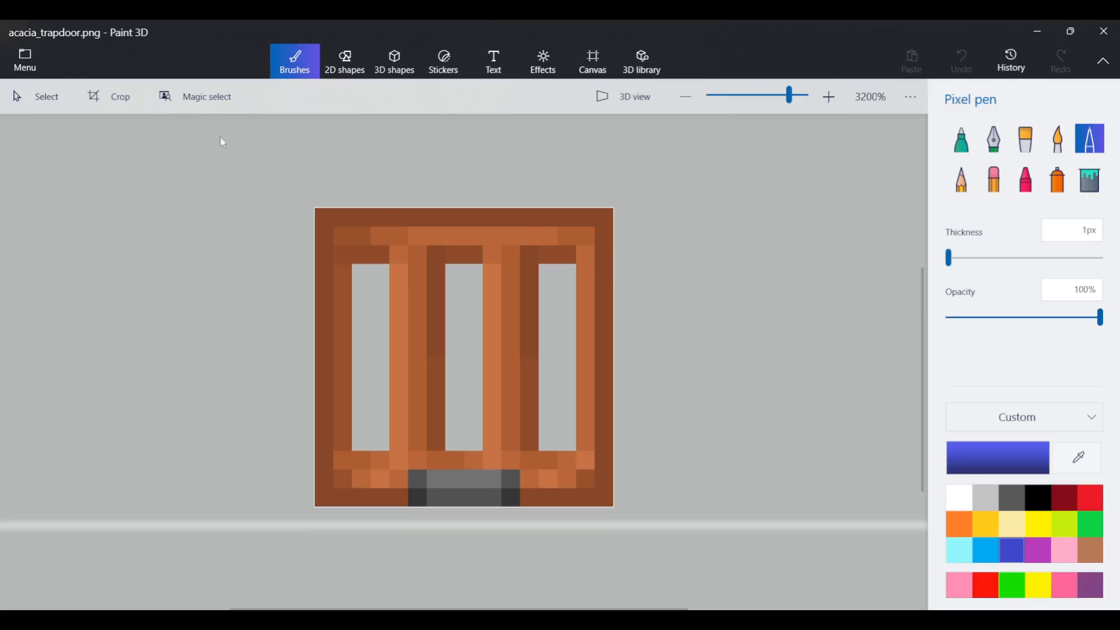
pyautogui.click(600, 66)
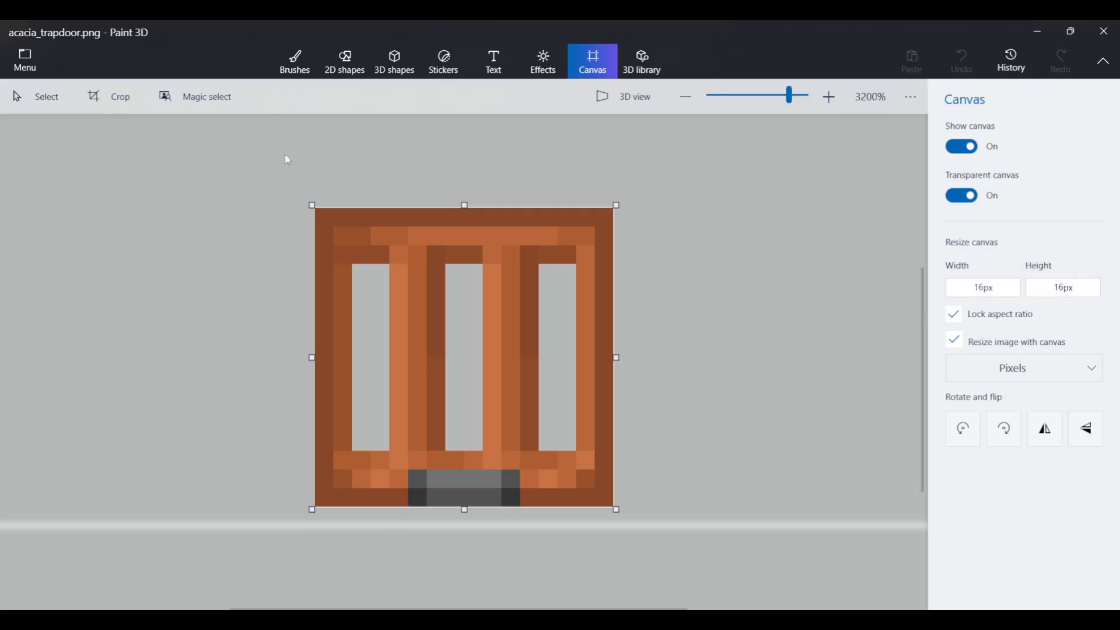
# Paint four separate single blue pixels on the trapdoor's frame and bars with the 1px Pixel pen
pyautogui.click(295, 60)
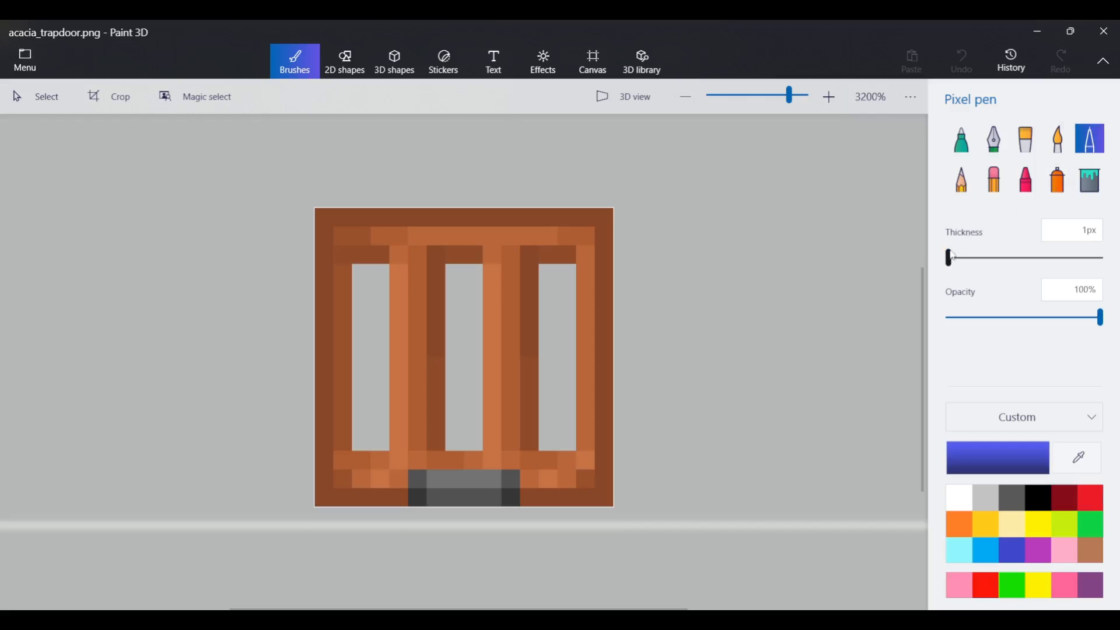
pyautogui.click(605, 366)
pyautogui.click(586, 329)
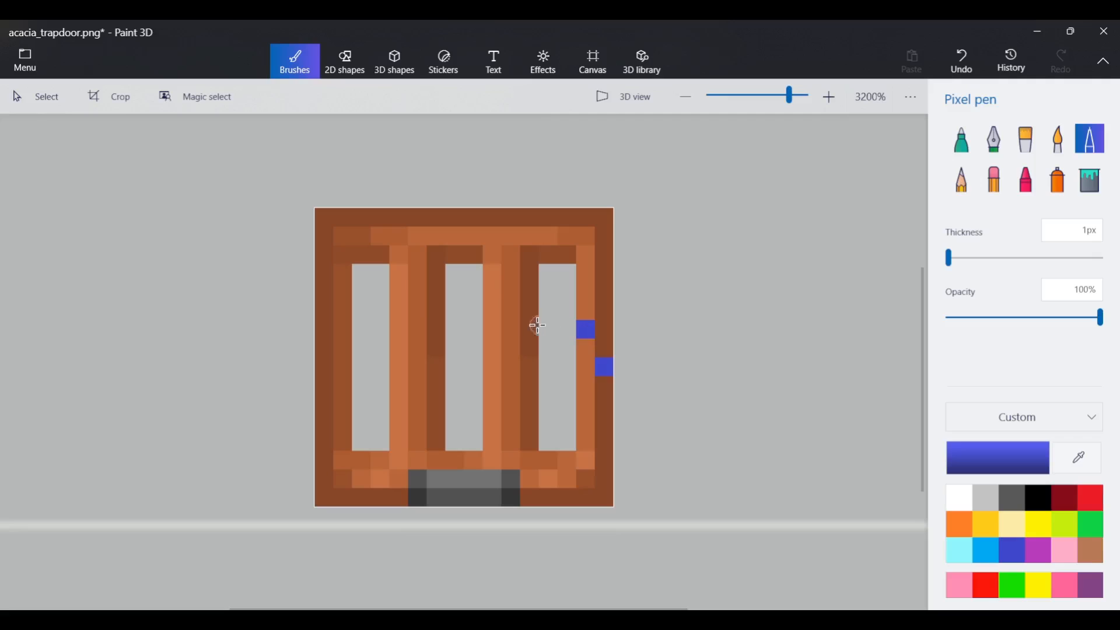
pyautogui.click(512, 329)
pyautogui.click(494, 384)
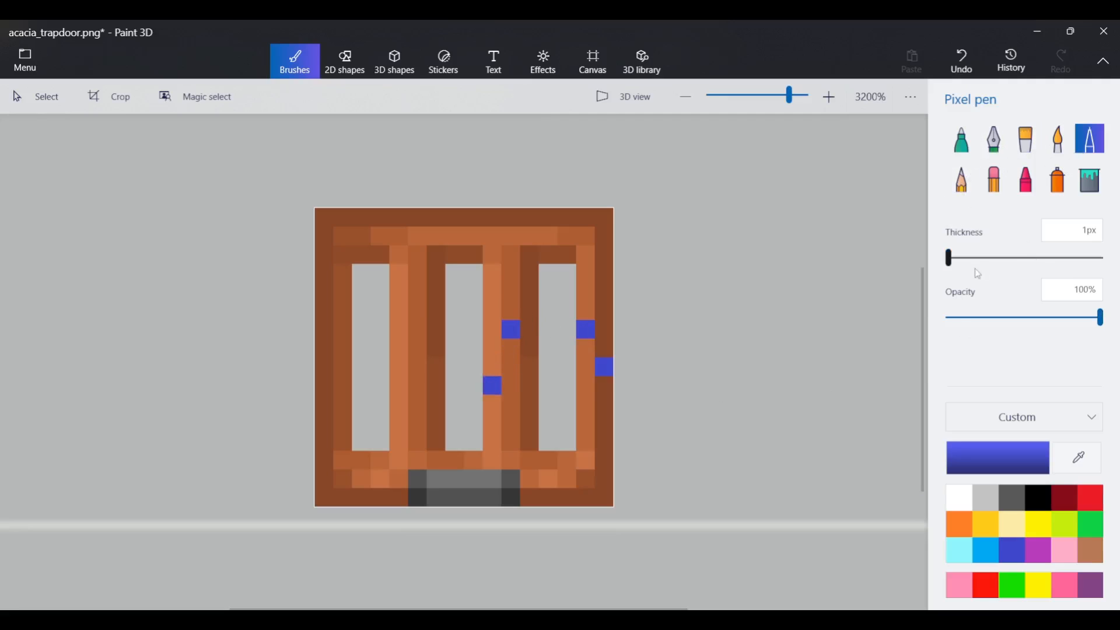
# Set the Pixel pen thickness to 5px and paint three large blue spots over the trapdoor's bars and openings
pyautogui.click(1074, 230)
pyautogui.write('5')
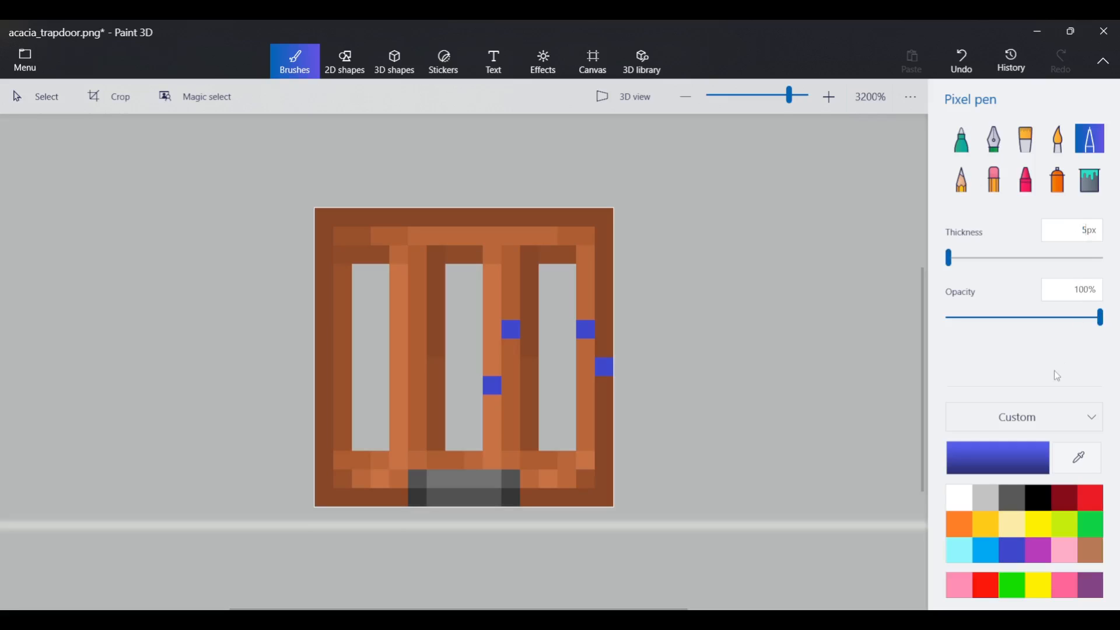
pyautogui.click(526, 291)
pyautogui.click(387, 299)
pyautogui.click(388, 393)
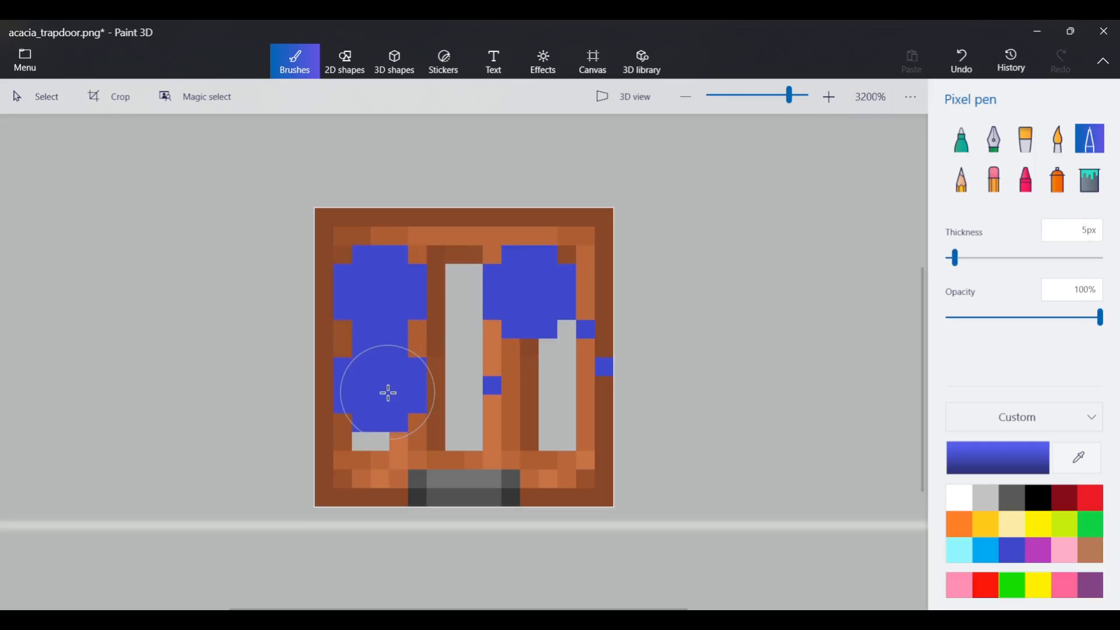
# Undo all the blue strokes on the trapdoor texture
pyautogui.hotkey('ctrl', 'z')
pyautogui.hotkey('ctrl', 'z')
pyautogui.hotkey('ctrl', 'z')
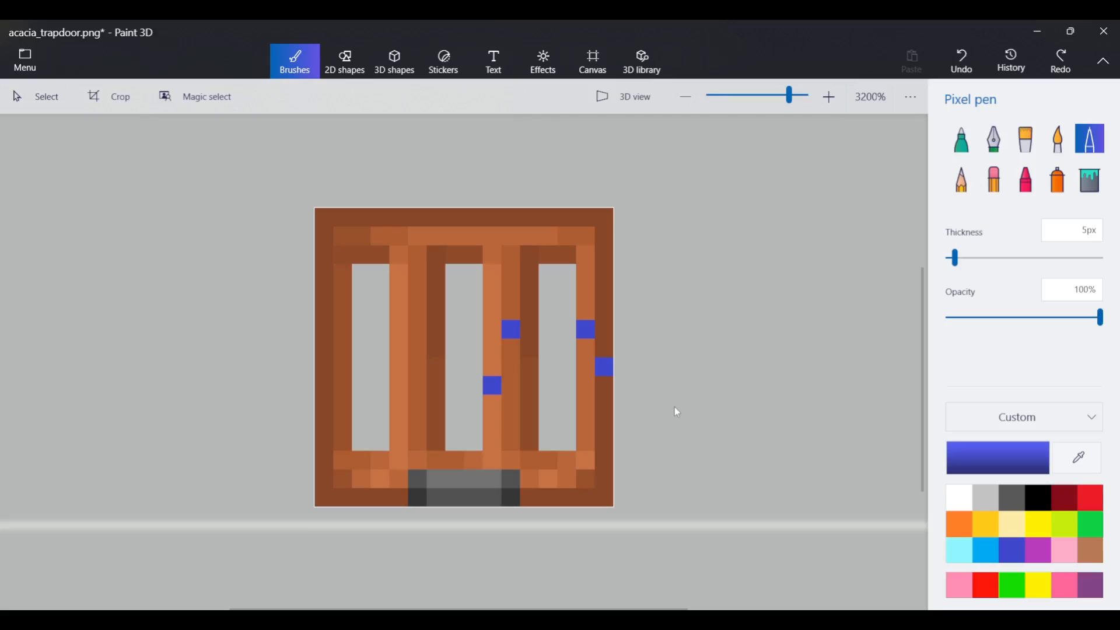
pyautogui.hotkey('ctrl', 'z')
pyautogui.hotkey('ctrl', 'z')
pyautogui.hotkey('ctrl', 'z')
pyautogui.hotkey('ctrl', 'z')
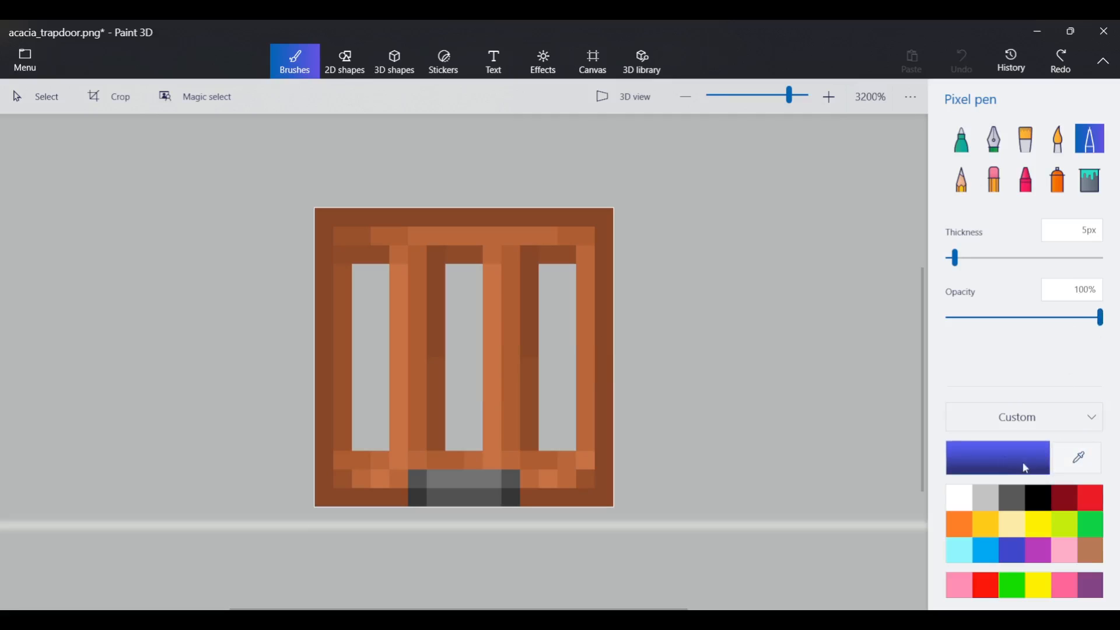
# Set the Pixel pen thickness to 1px and its custom colour to pure red, ff0000
pyautogui.moveTo(955, 258); pyautogui.dragTo(947, 258)
pyautogui.click(997, 457)
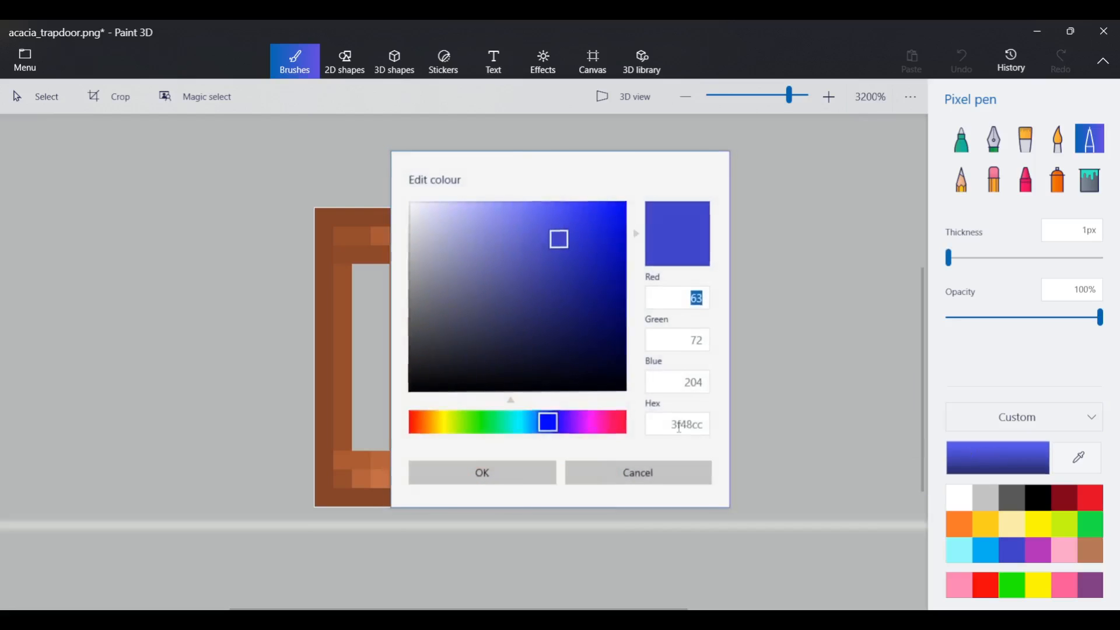
pyautogui.moveTo(548, 422); pyautogui.dragTo(420, 423)
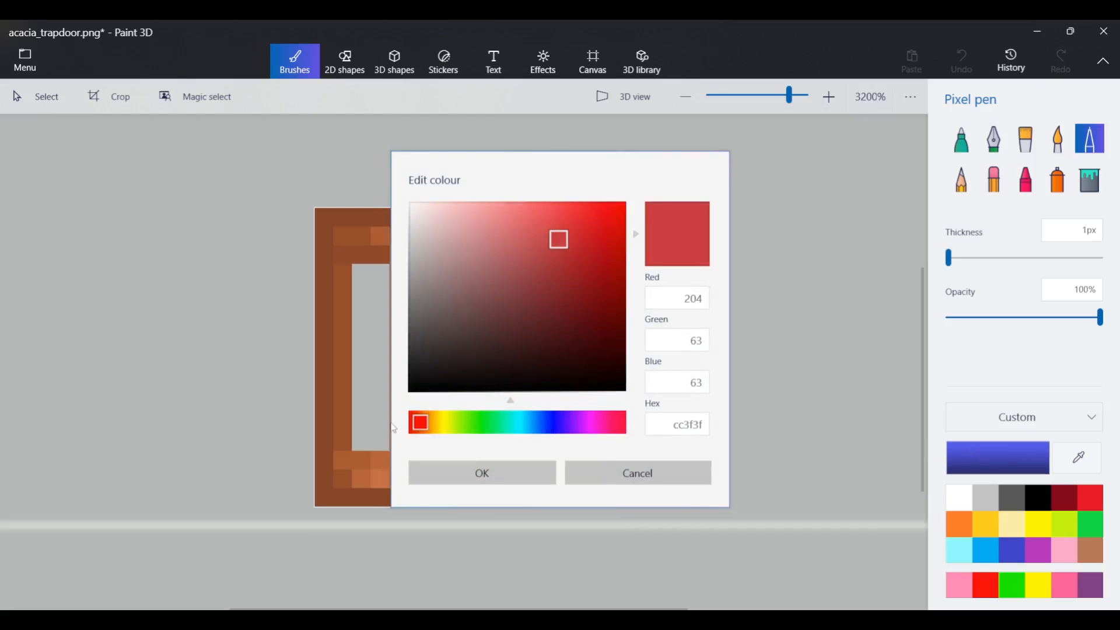
pyautogui.moveTo(559, 241); pyautogui.dragTo(702, 186)
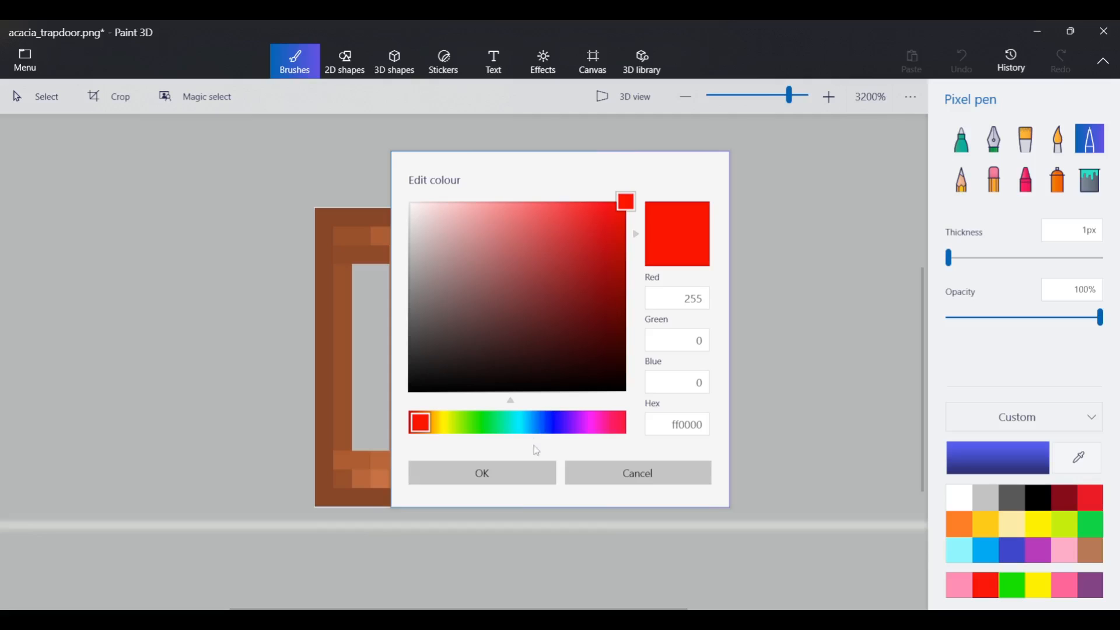
pyautogui.click(522, 474)
# Paint red pixels on the trapdoor's bottom rail, down its two lighter vertical bars, and across the middle of its top rail
pyautogui.click(548, 479)
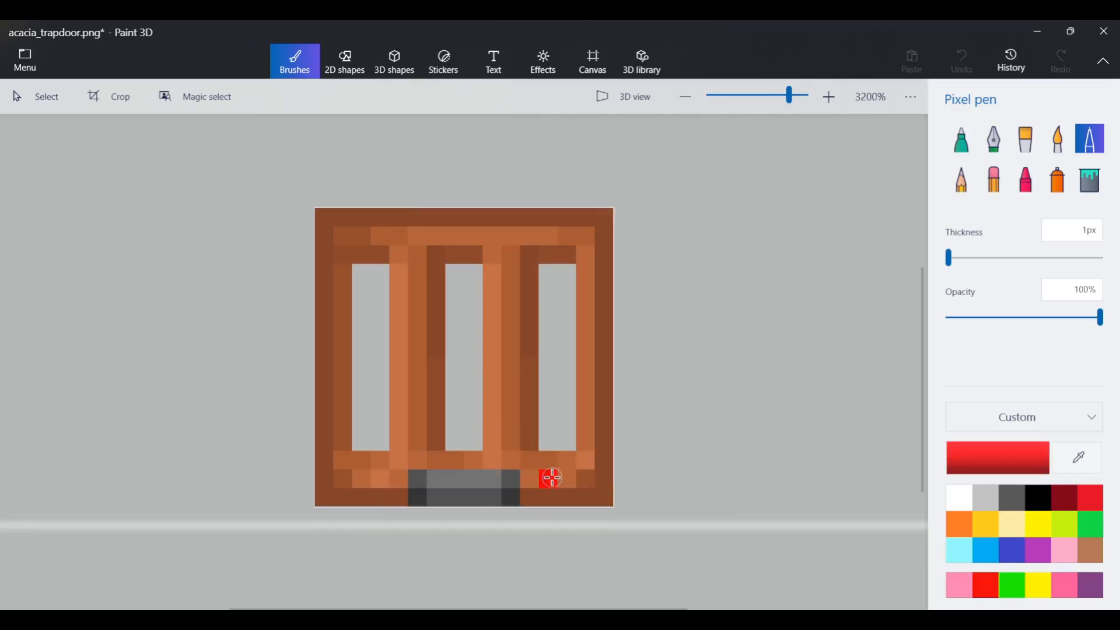
pyautogui.click(582, 465)
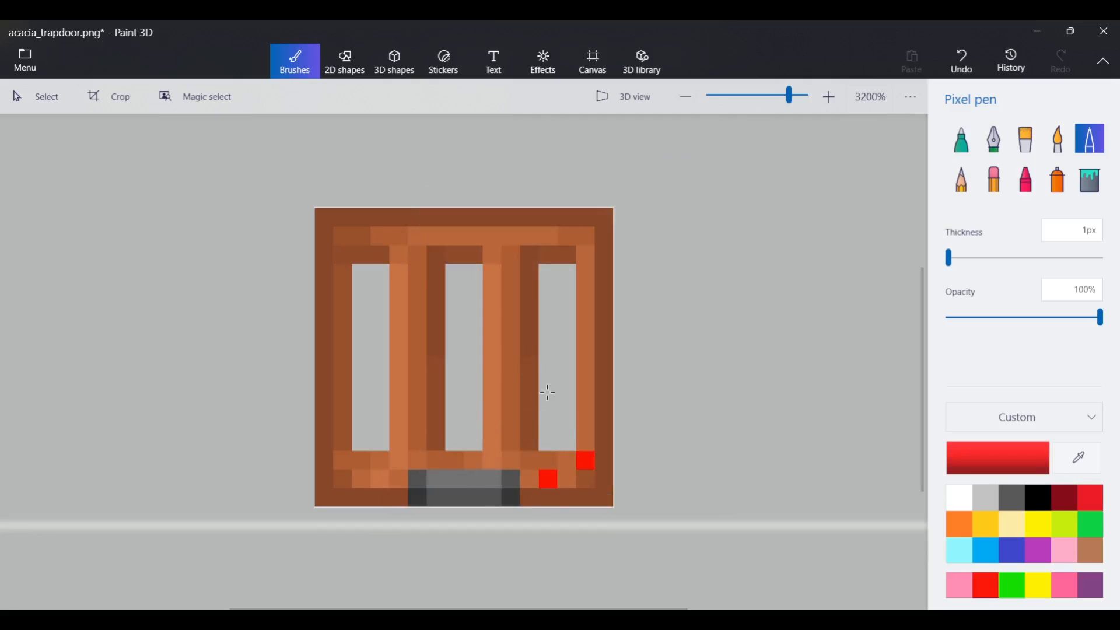
pyautogui.moveTo(491, 276); pyautogui.dragTo(495, 456)
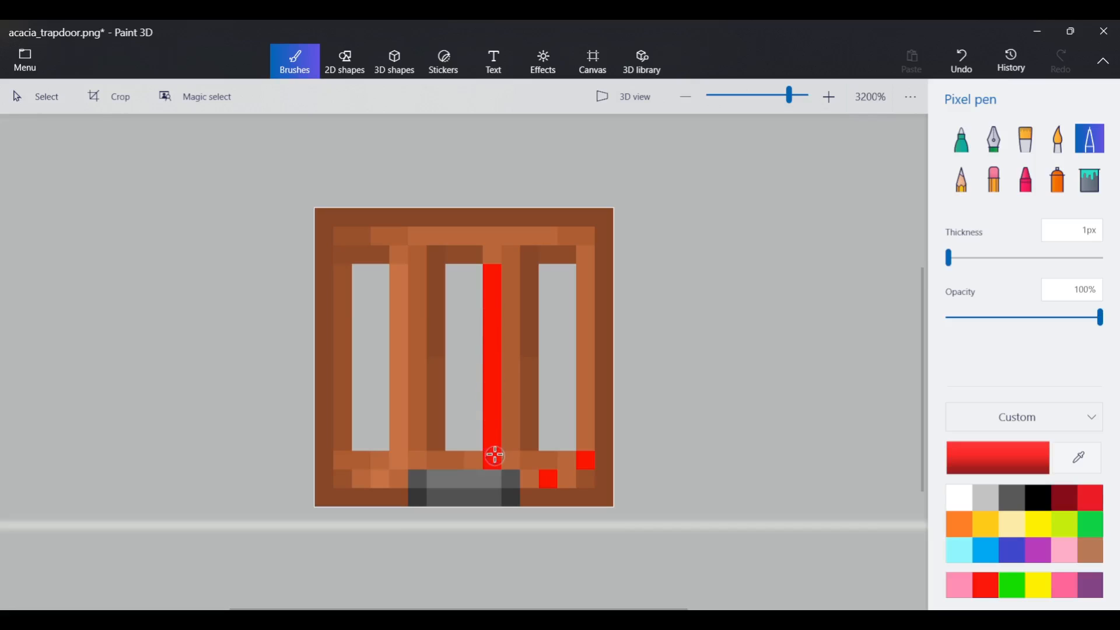
pyautogui.click(380, 478)
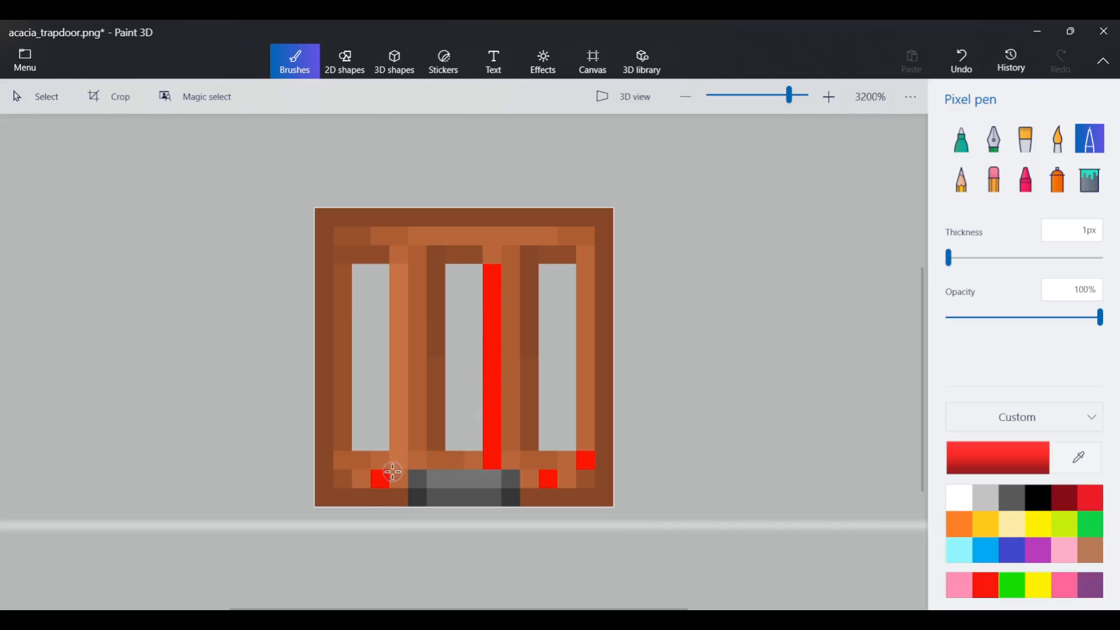
pyautogui.click(398, 276)
pyautogui.moveTo(398, 276); pyautogui.dragTo(400, 455)
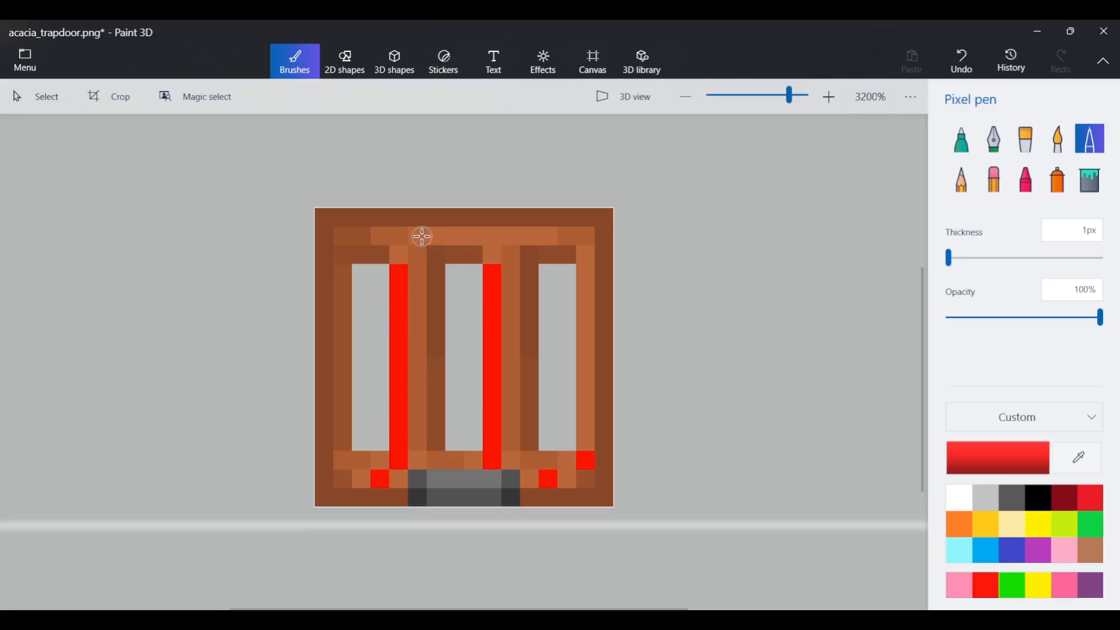
pyautogui.moveTo(420, 237)
pyautogui.mouseDown()
pyautogui.moveTo(492, 245)
pyautogui.moveTo(551, 236)
pyautogui.mouseUp()
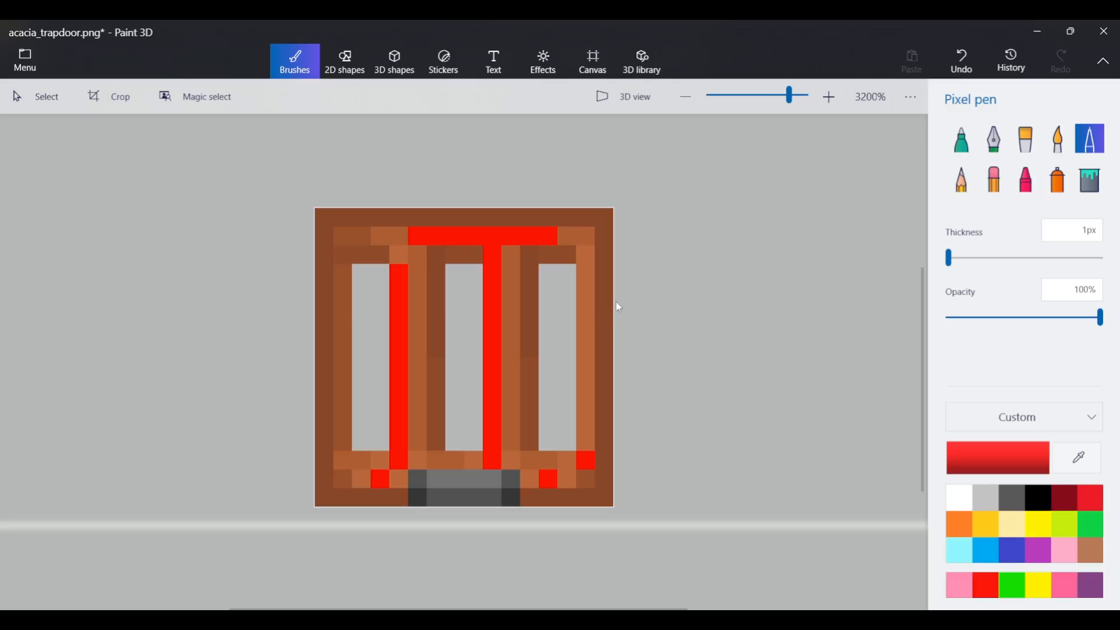
# Try a short red stroke in the trapdoor's right-hand opening and undo it
pyautogui.scroll(-2, 616, 303)
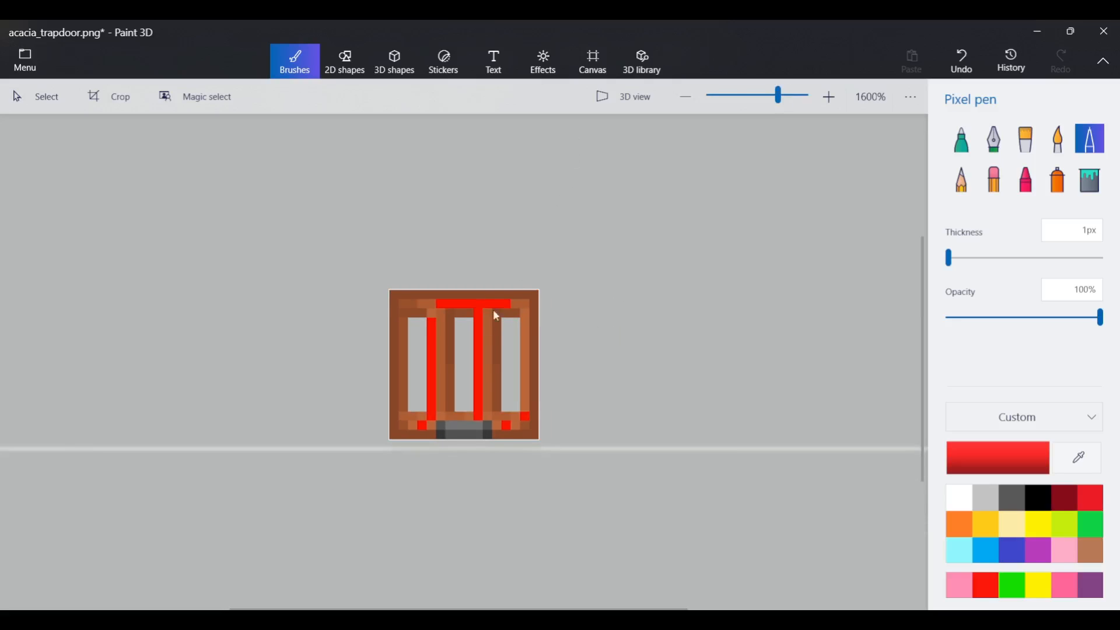
pyautogui.scroll(2, 463, 357)
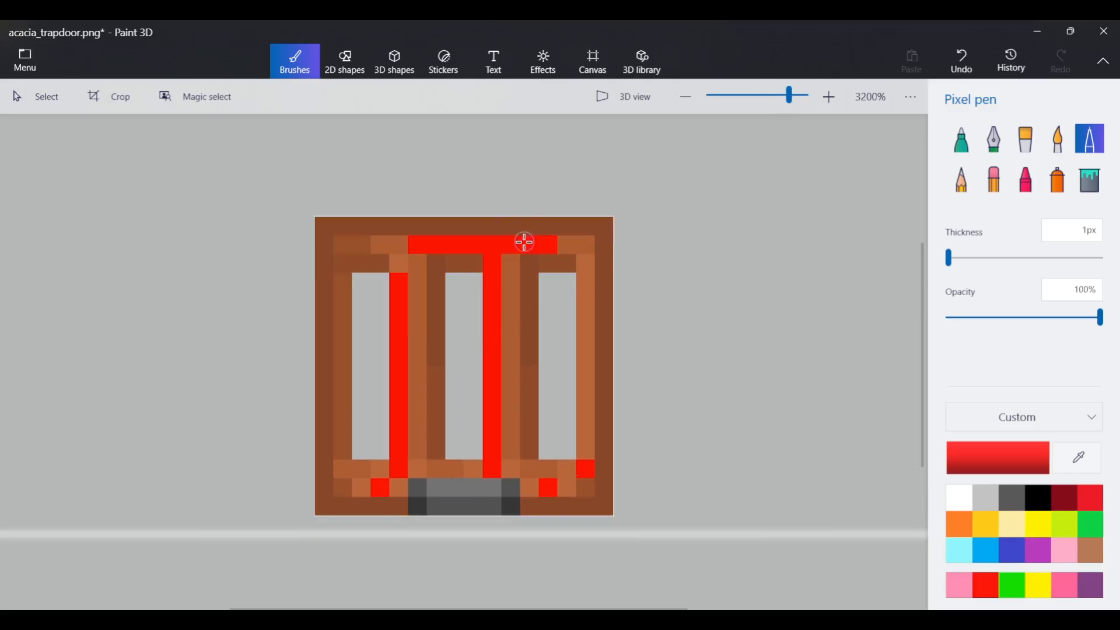
pyautogui.moveTo(554, 302); pyautogui.dragTo(562, 317)
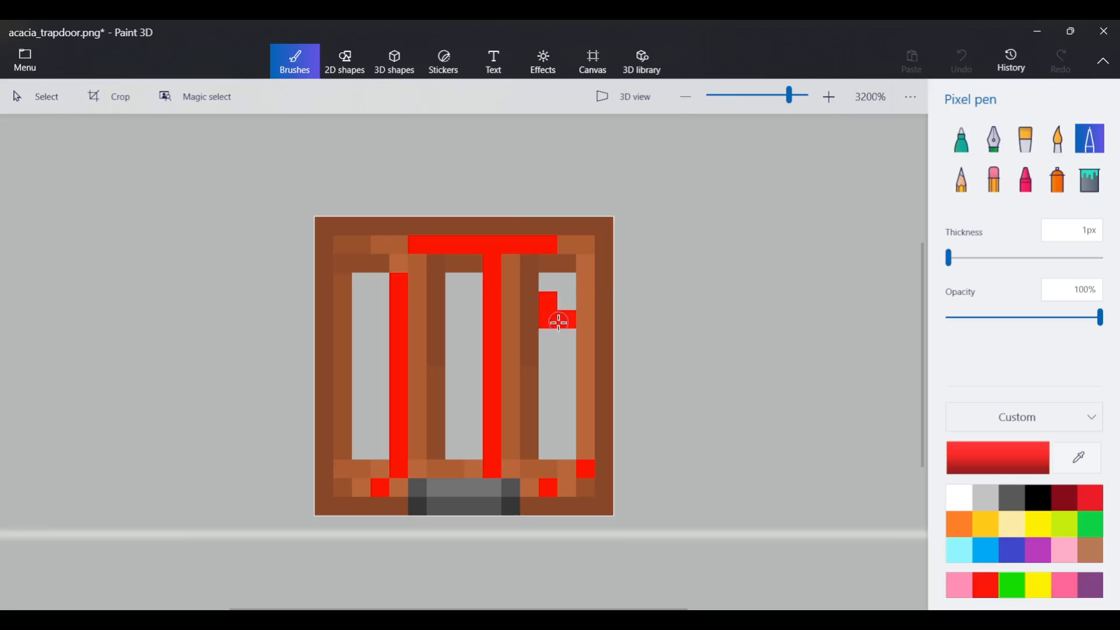
pyautogui.hotkey('ctrl', 'z')
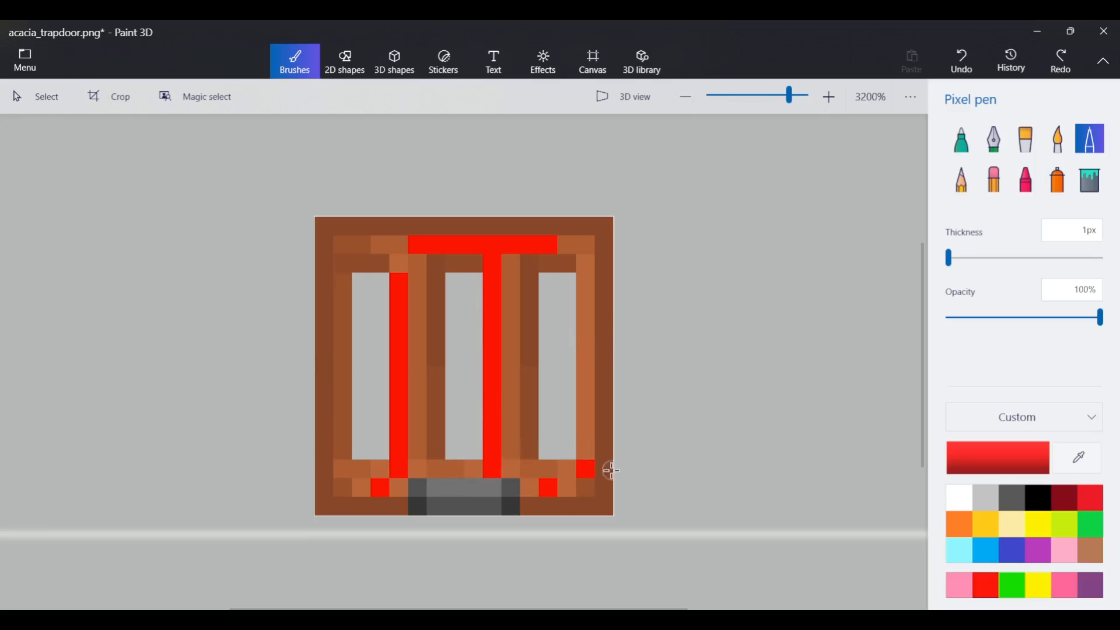
# Paste the version recoloured in red shades over the trapdoor texture, then save acacia_trapdoor.png and close it
pyautogui.hotkey('ctrl', 'v')
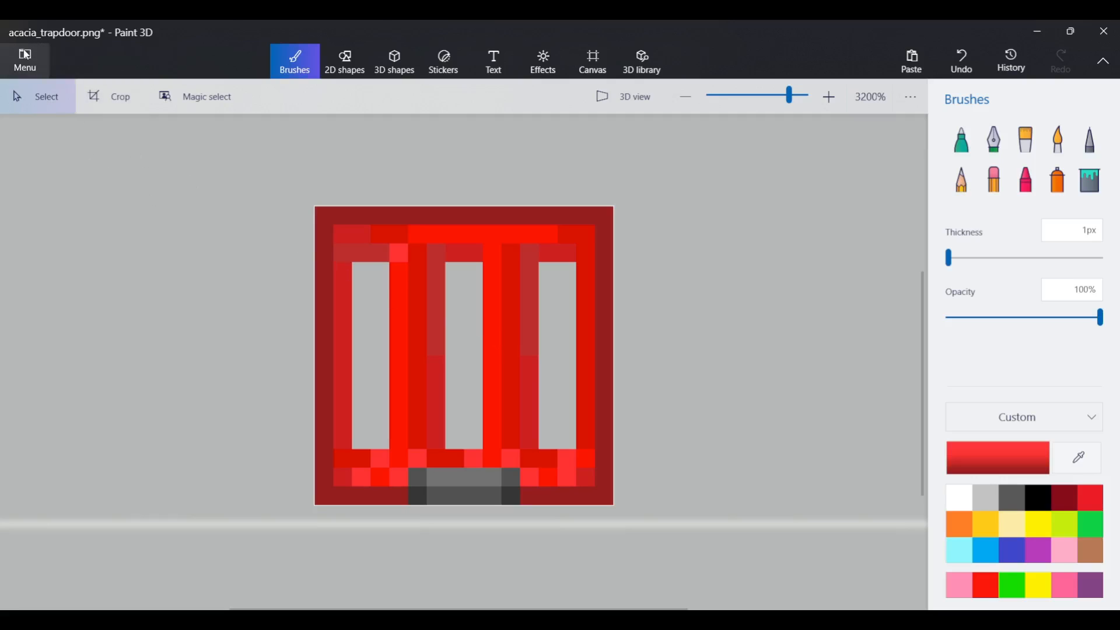
pyautogui.click(35, 68)
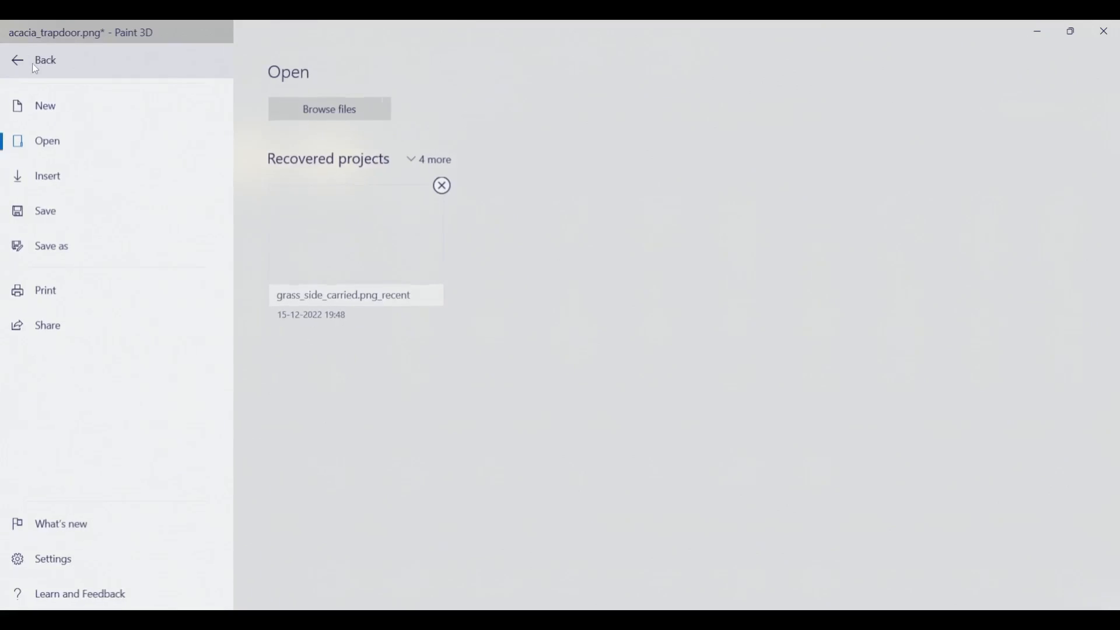
pyautogui.click(78, 212)
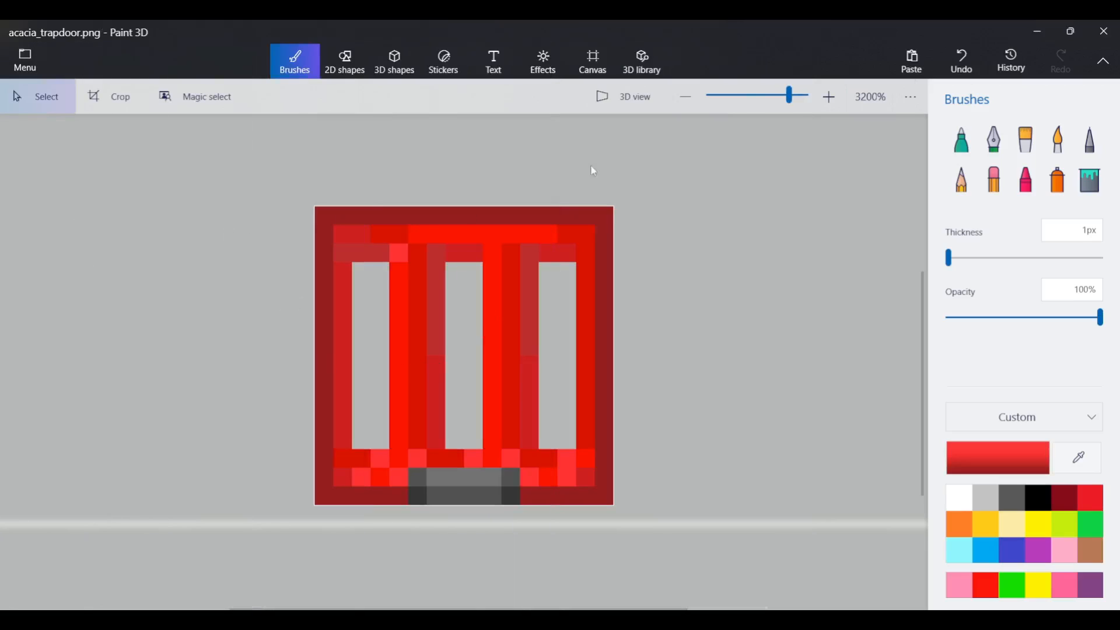
pyautogui.click(1103, 31)
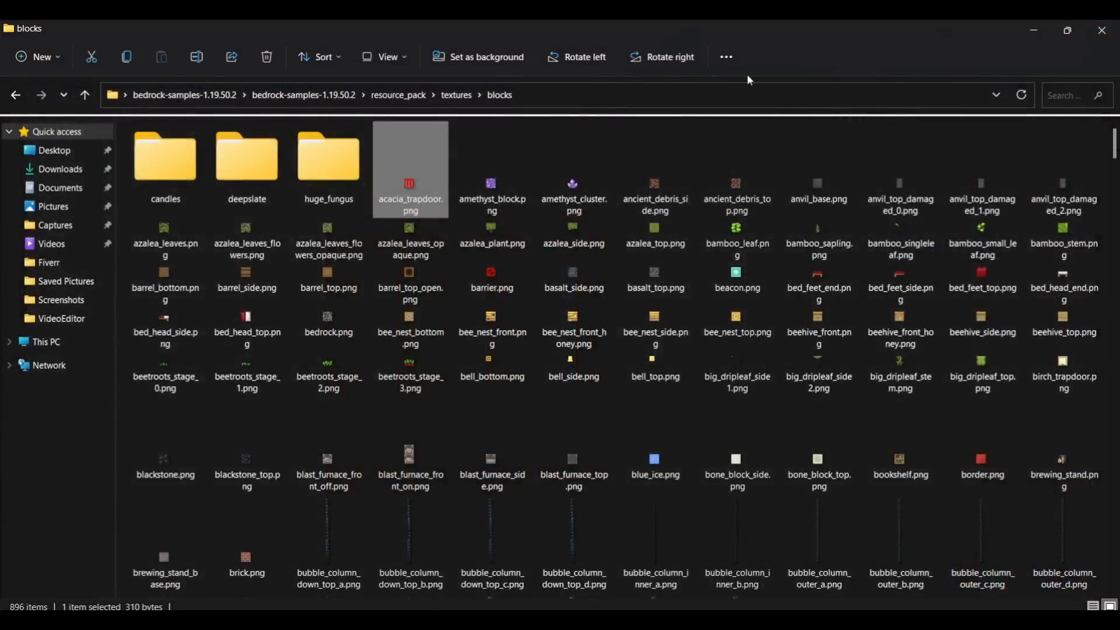
# View the saved acacia_trapdoor.png in Photos, then return to the blocks folder and clear the selection
pyautogui.click(451, 209)
pyautogui.doubleClick(449, 206)
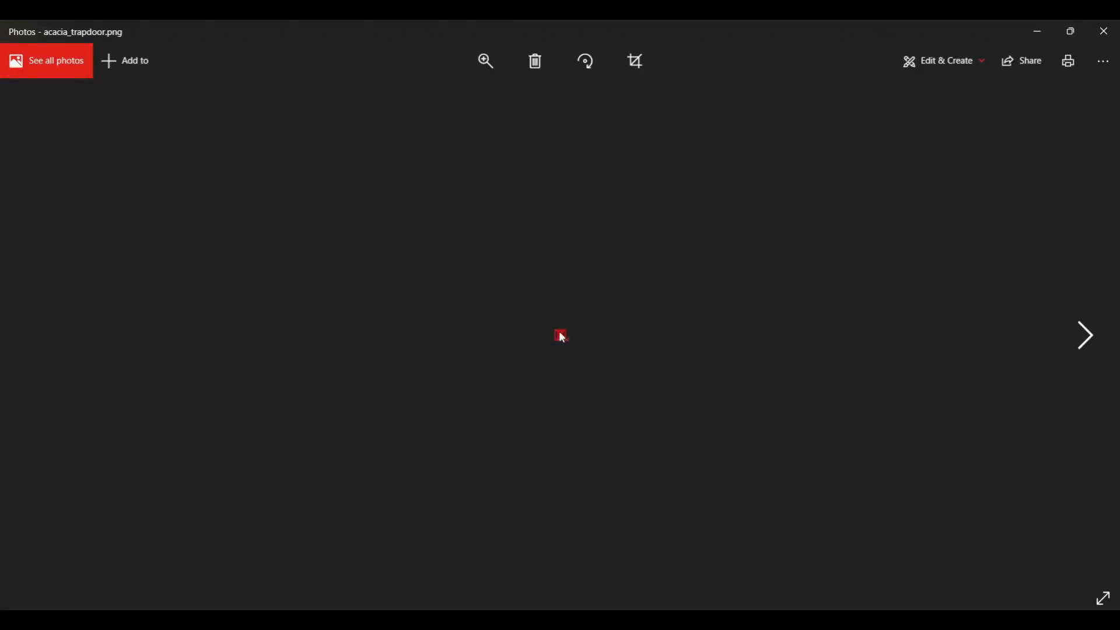
pyautogui.click(1104, 31)
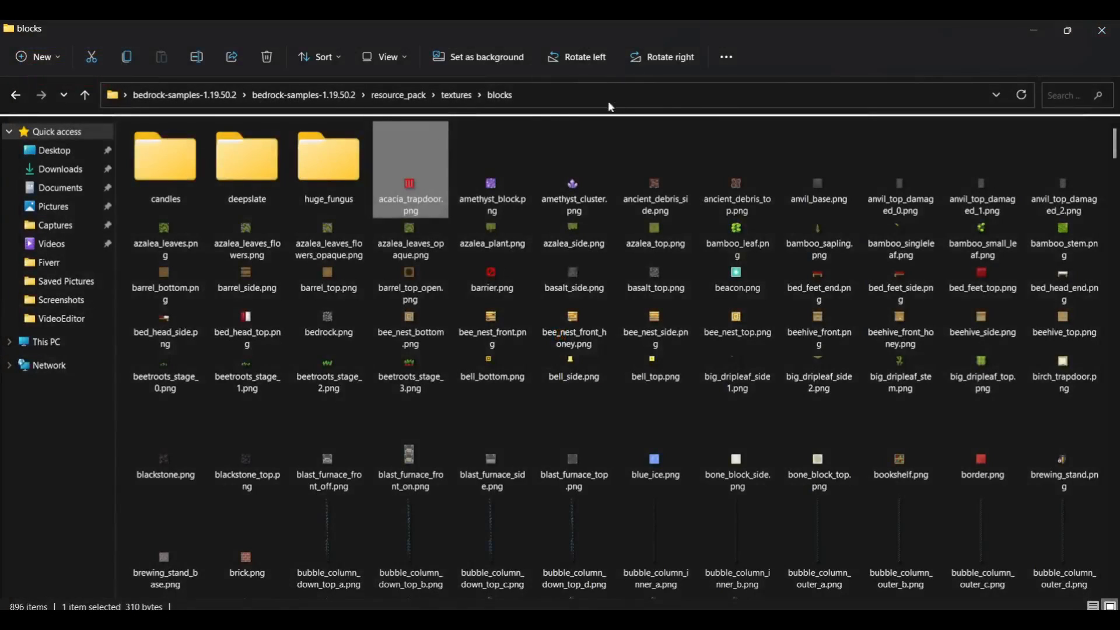
pyautogui.click(451, 196)
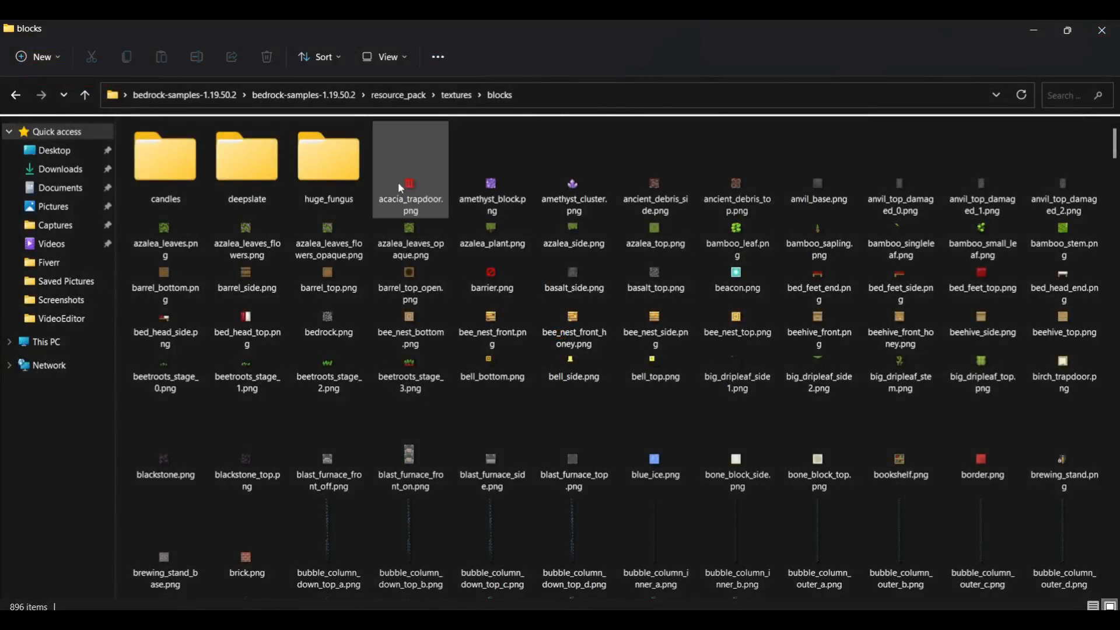
pyautogui.moveTo(415, 184)
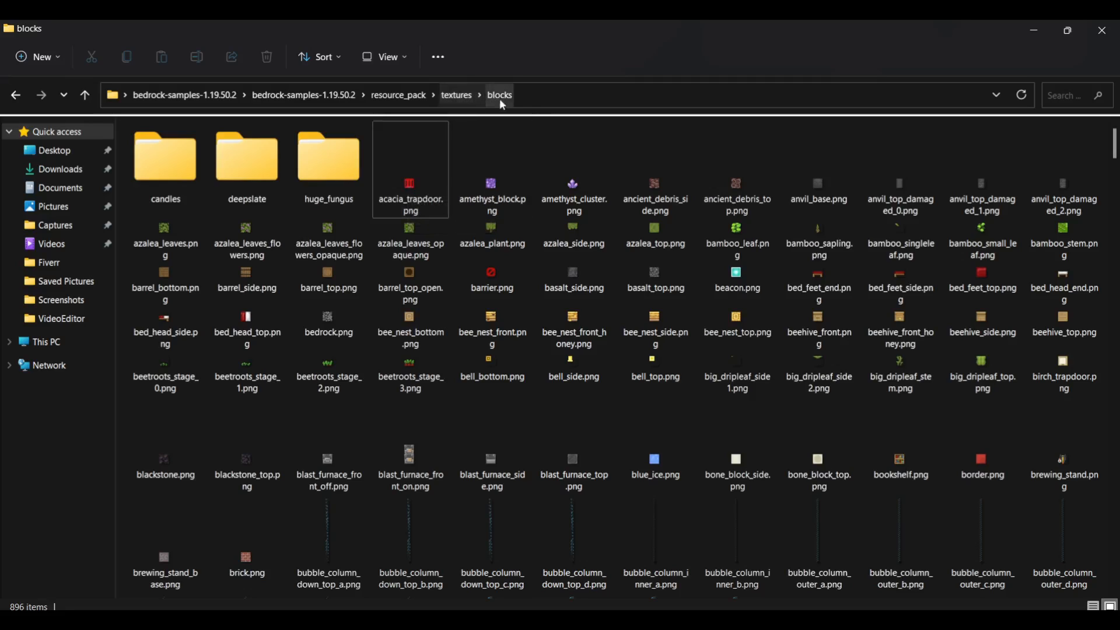
# Open amethyst_shard.png from the items folder under textures in Paint 3D
pyautogui.click(458, 99)
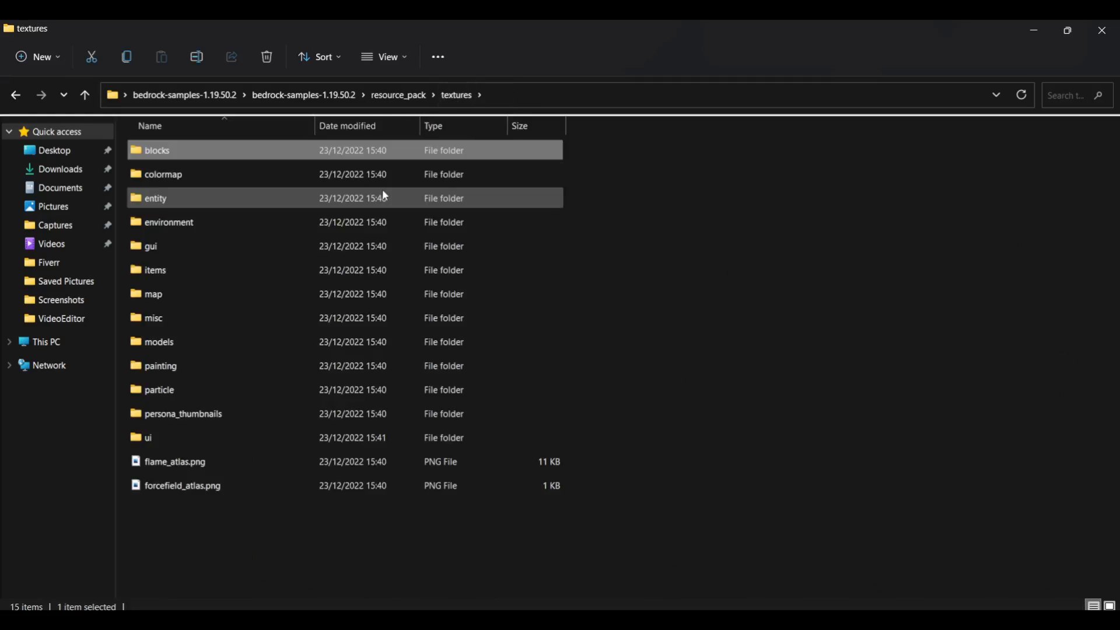
pyautogui.doubleClick(154, 272)
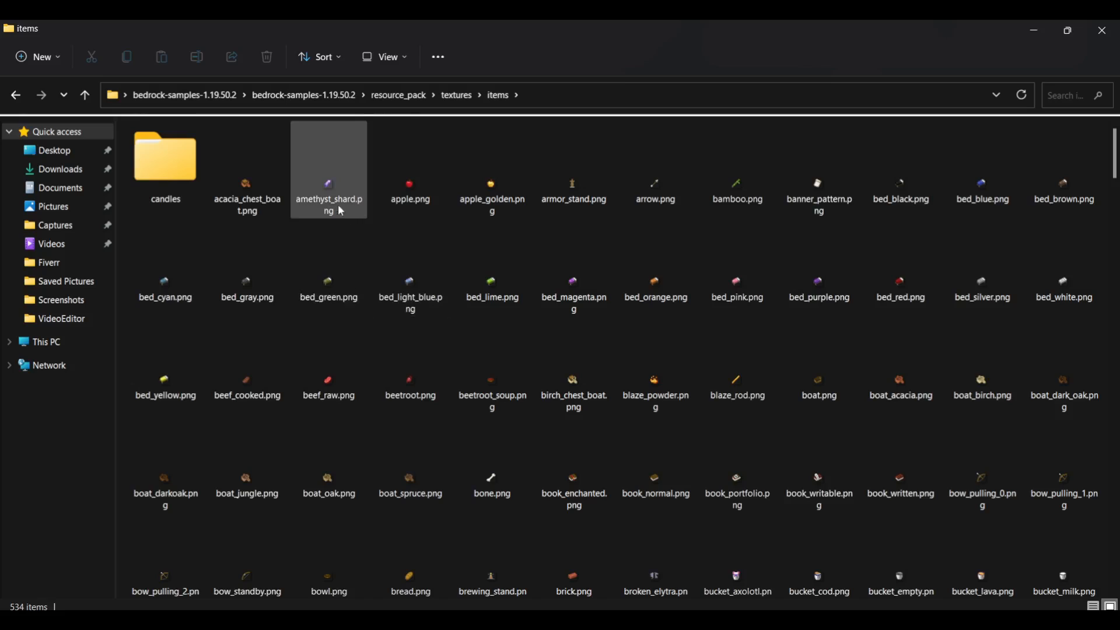
pyautogui.click(328, 189)
pyautogui.rightClick(328, 189)
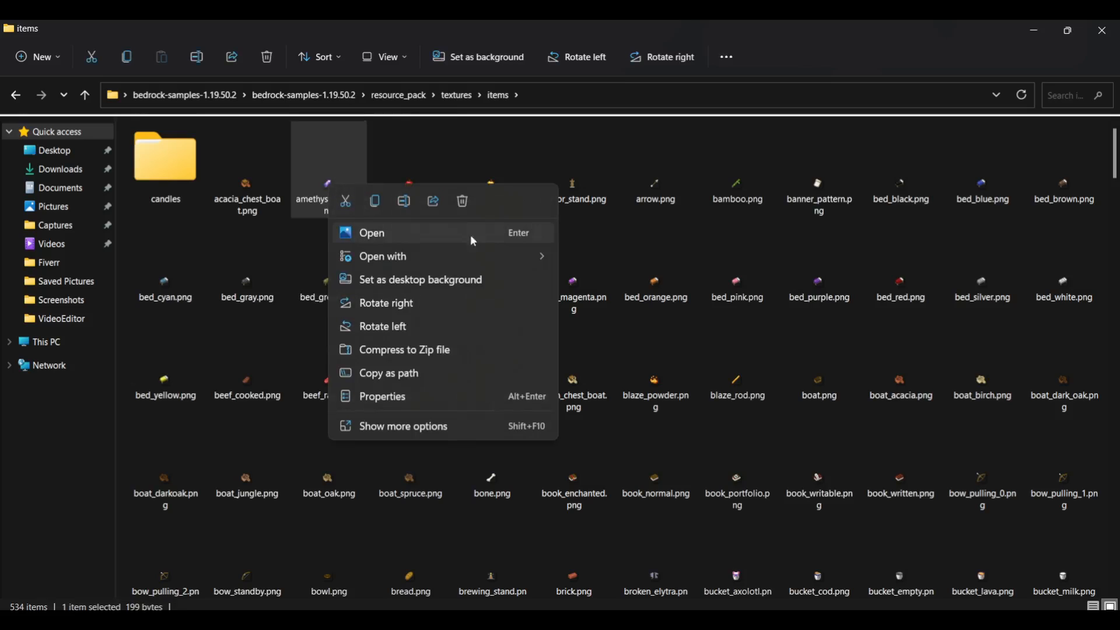
pyautogui.moveTo(548, 257)
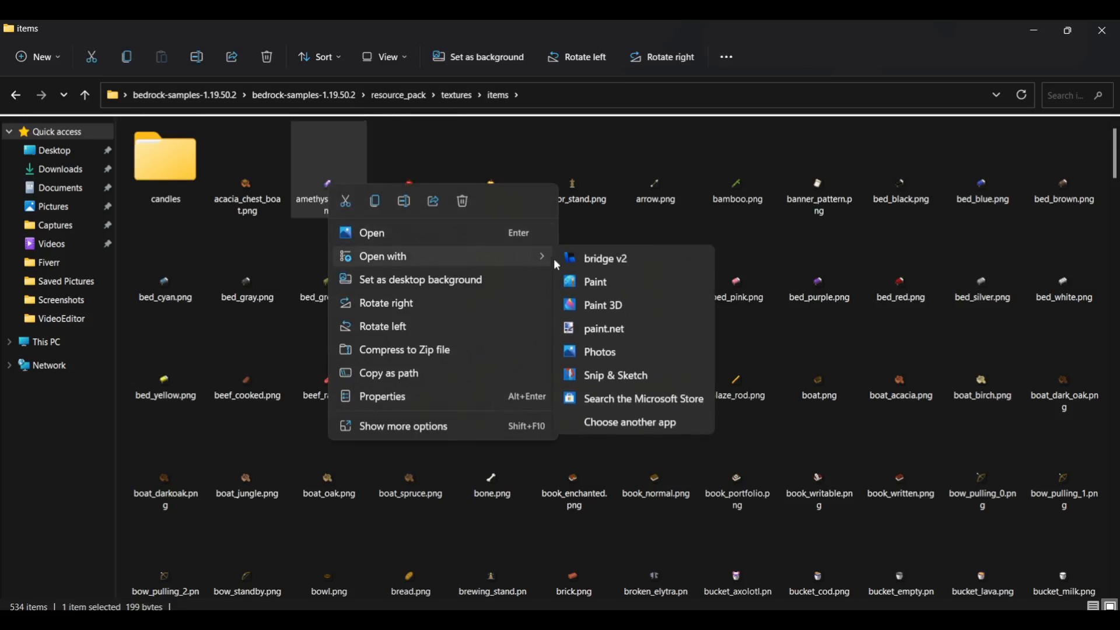
pyautogui.click(624, 304)
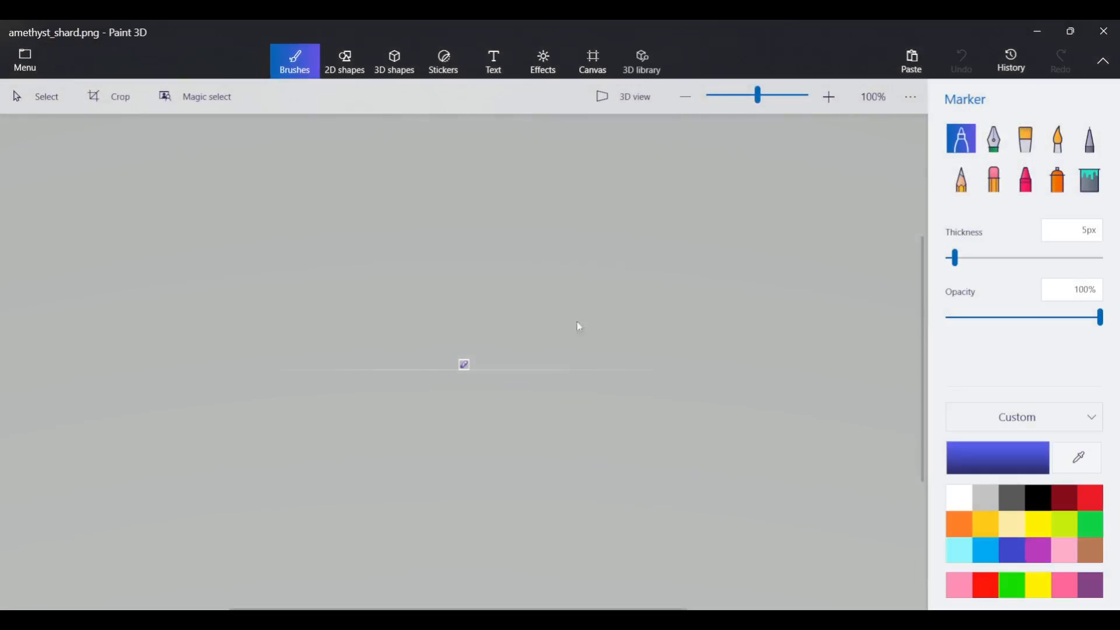
# Choose the Pixel pen with a thickness of 1px for editing the amethyst shard texture up close
pyautogui.scroll(4, 475, 357)
pyautogui.scroll(8, 475, 359)
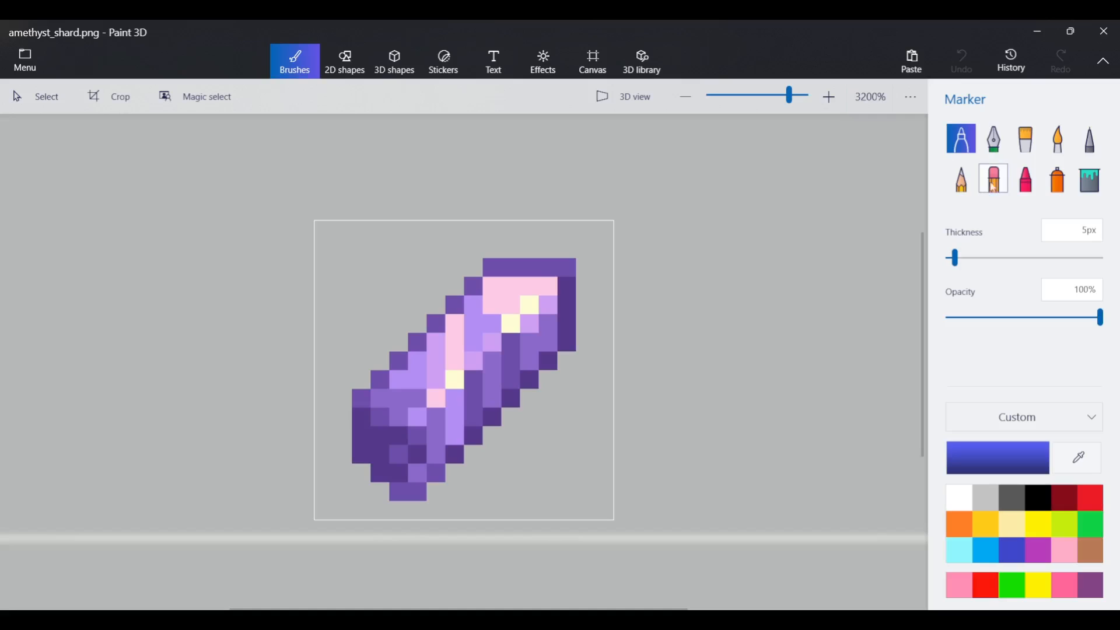
pyautogui.click(1089, 139)
pyautogui.moveTo(964, 259); pyautogui.dragTo(947, 259)
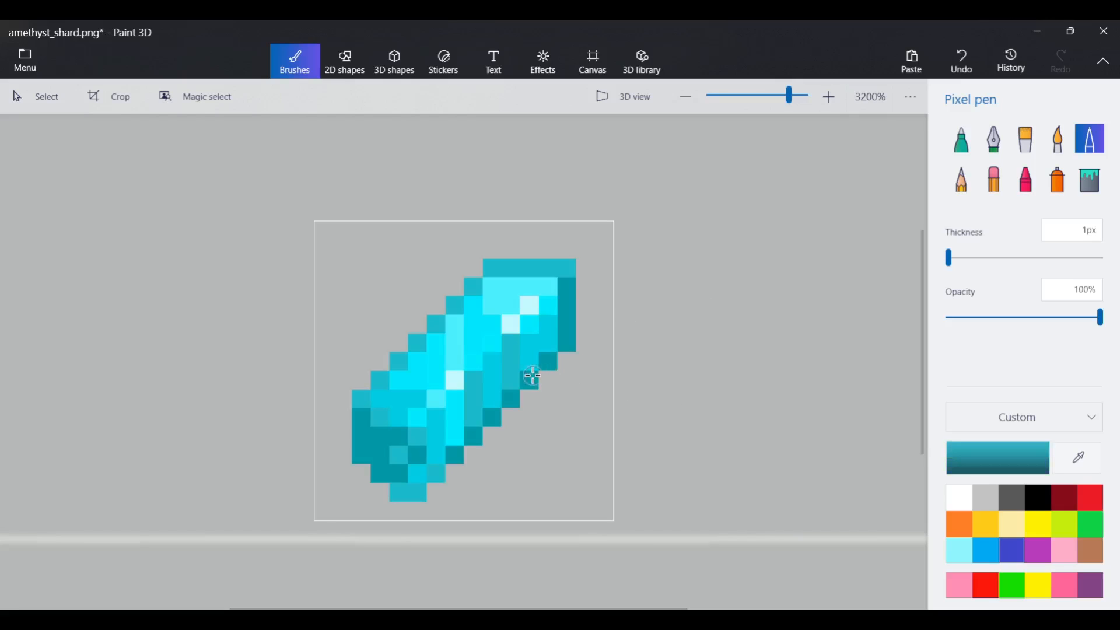
# Try a black diagonal pixel stroke on the empty area below the amethyst shard, then undo it
pyautogui.click(1045, 505)
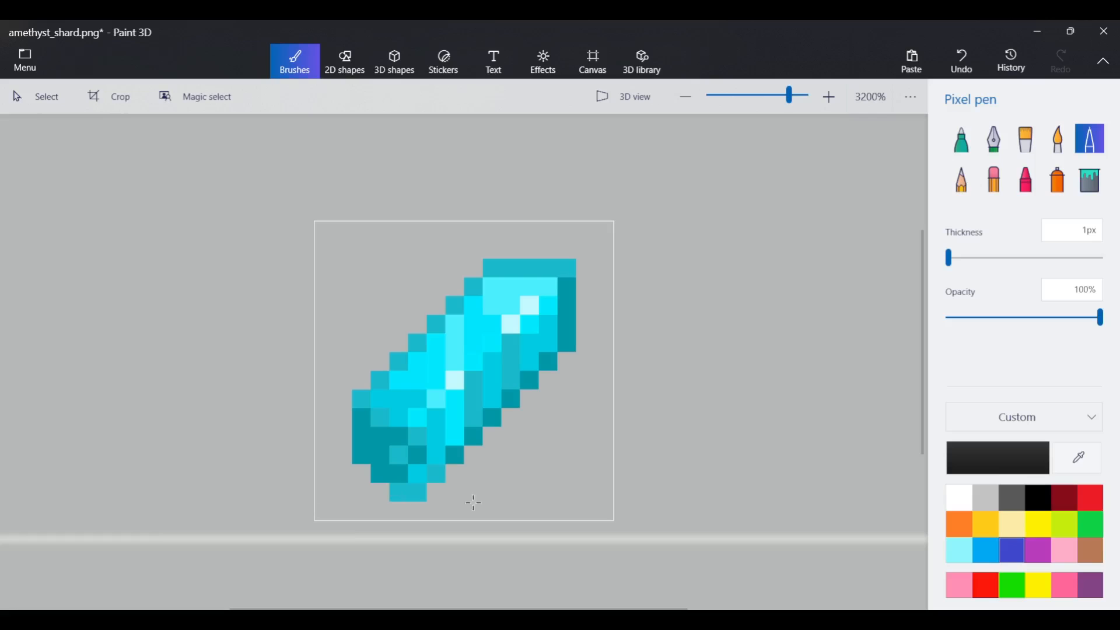
pyautogui.click(591, 61)
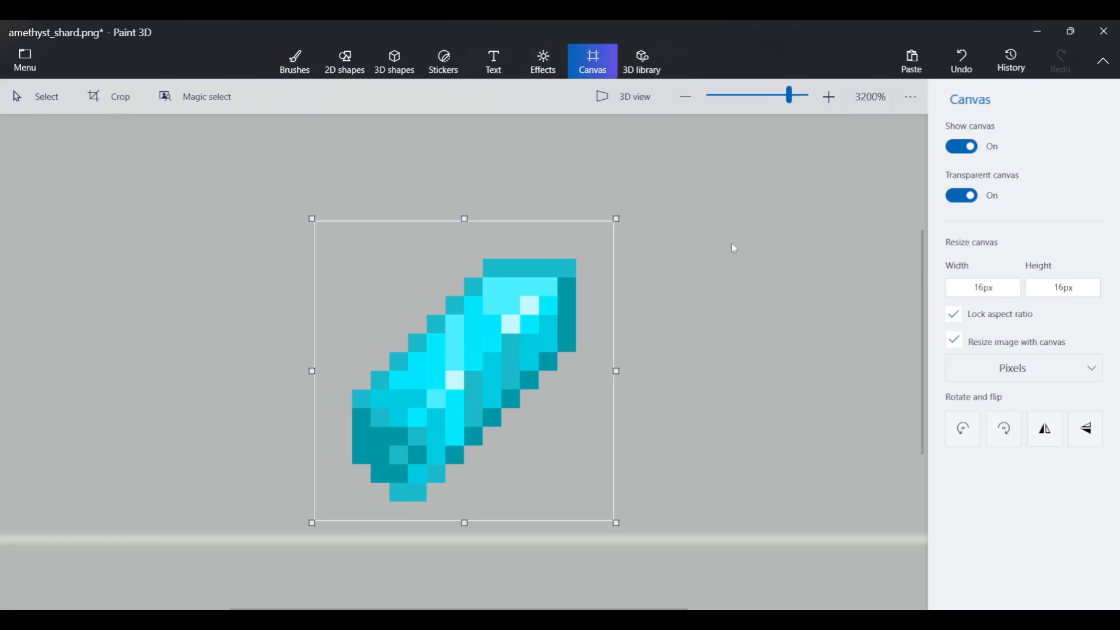
pyautogui.click(298, 61)
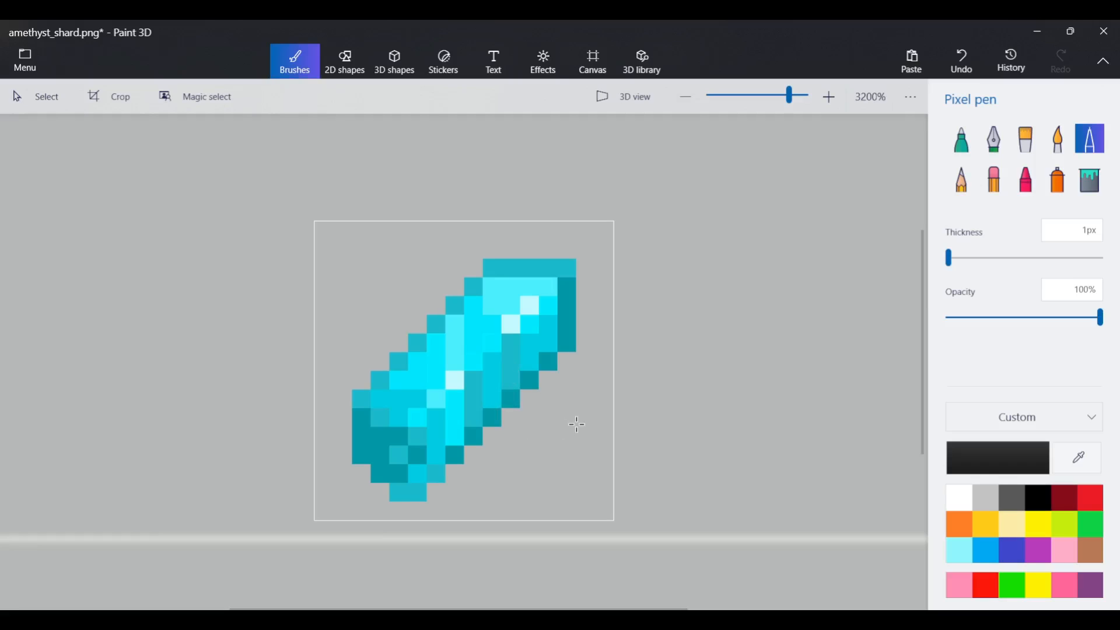
pyautogui.scroll(2, 577, 425)
pyautogui.moveTo(636, 412)
pyautogui.mouseDown()
pyautogui.moveTo(595, 456)
pyautogui.moveTo(550, 476)
pyautogui.moveTo(490, 530)
pyautogui.mouseUp()
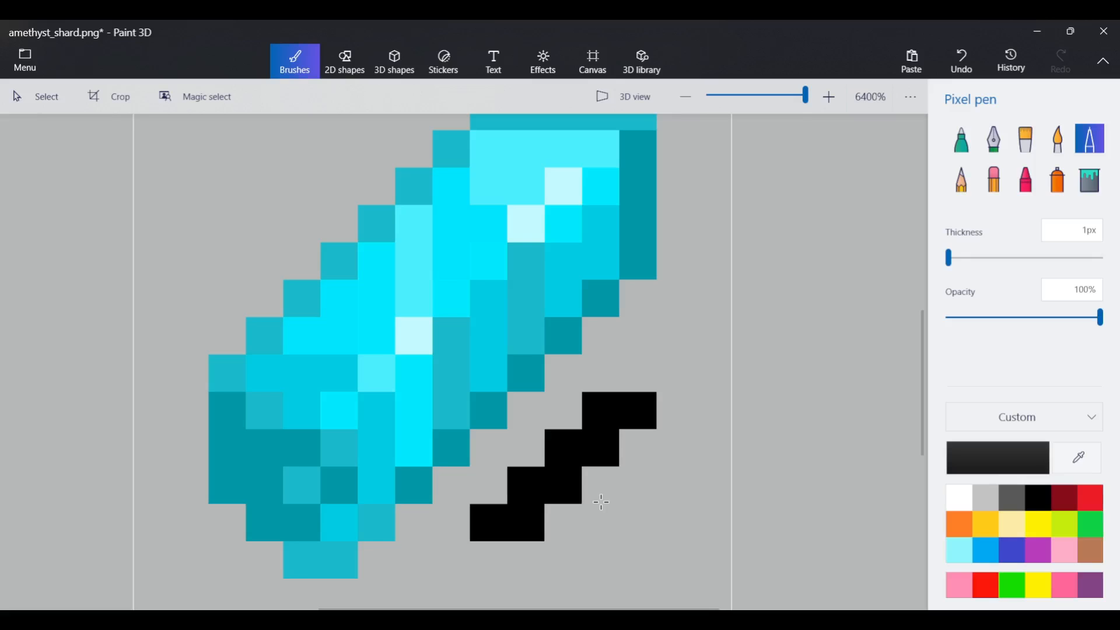
pyautogui.hotkey('ctrl', 'z')
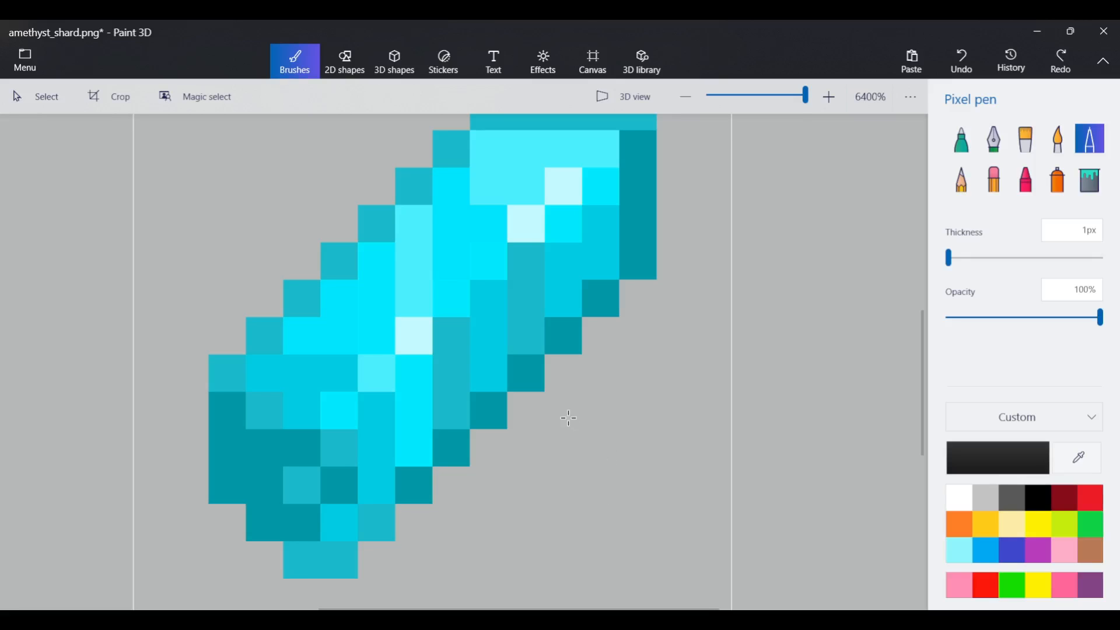
# Save amethyst_shard.png, close it and clear the file selection in the items folder
pyautogui.scroll(-1, 557, 420)
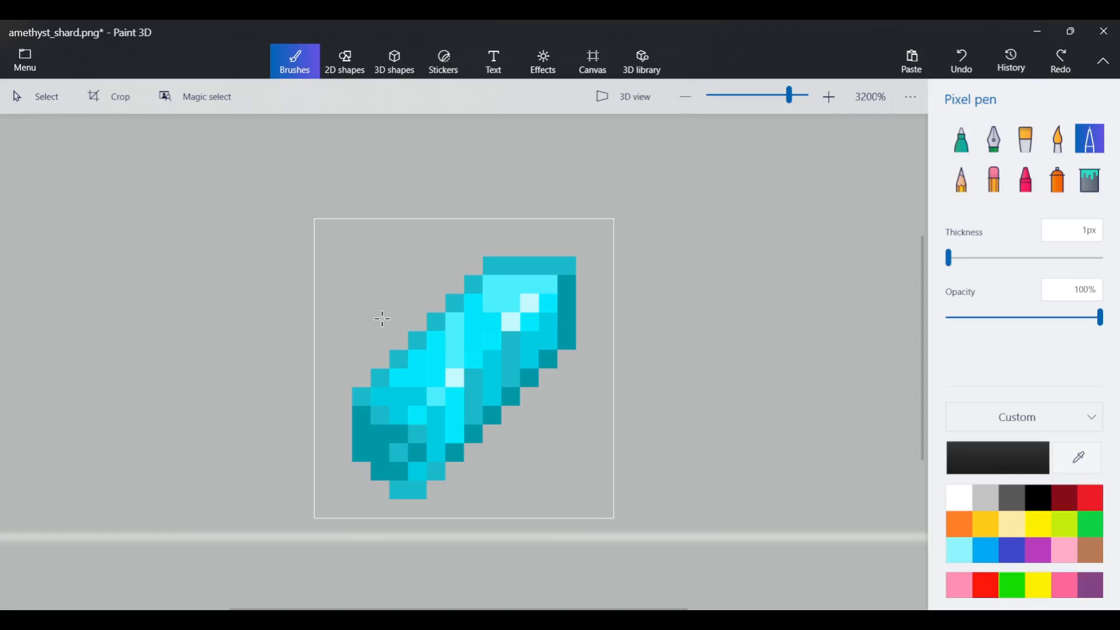
pyautogui.hotkey('ctrl', 's')
pyautogui.click(1104, 31)
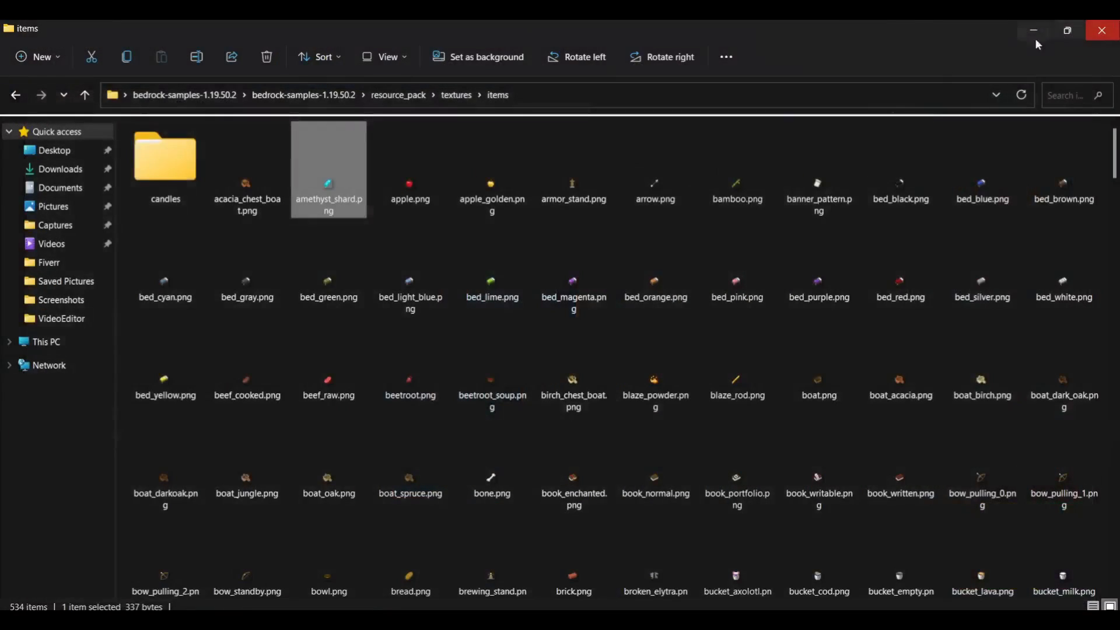
pyautogui.click(369, 207)
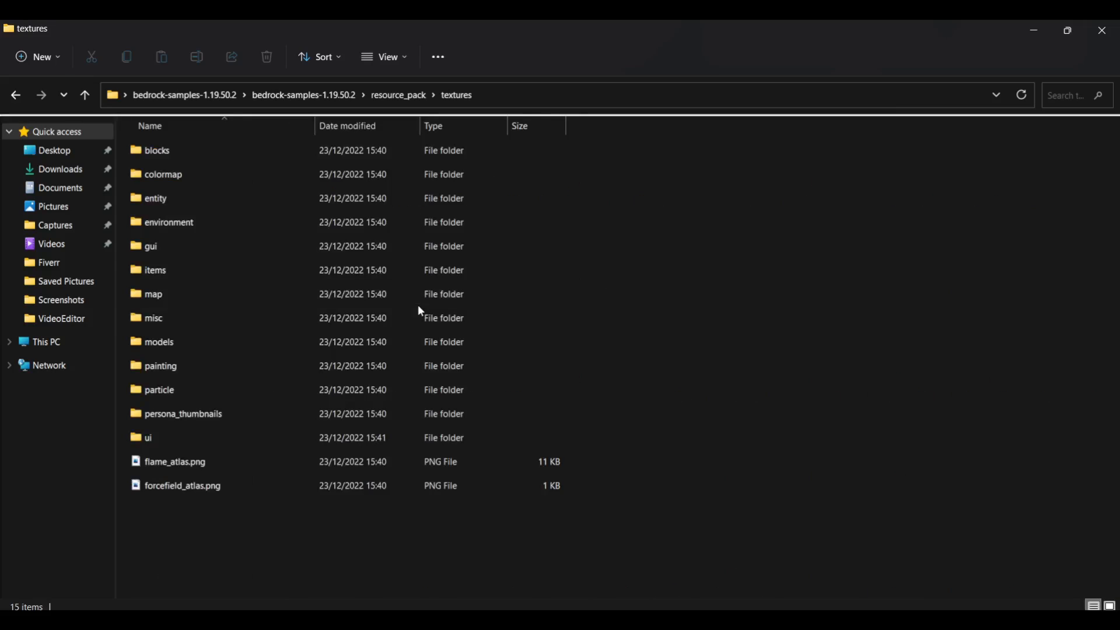
# Look over the contents of the items and blocks folders, then return to the textures folder
pyautogui.doubleClick(189, 279)
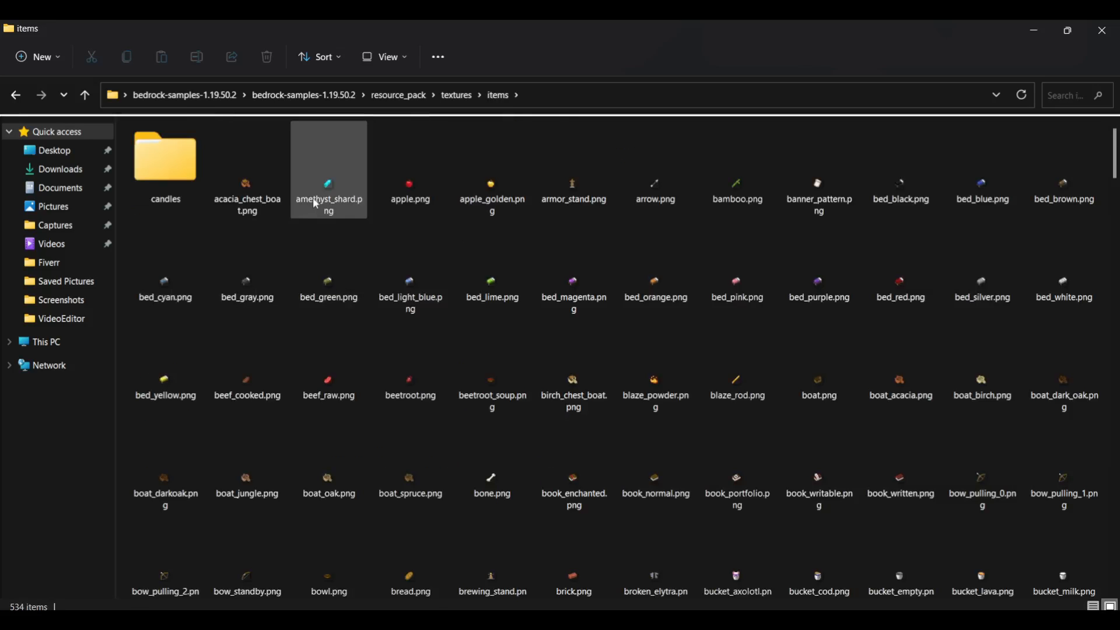
pyautogui.click(445, 93)
pyautogui.doubleClick(285, 156)
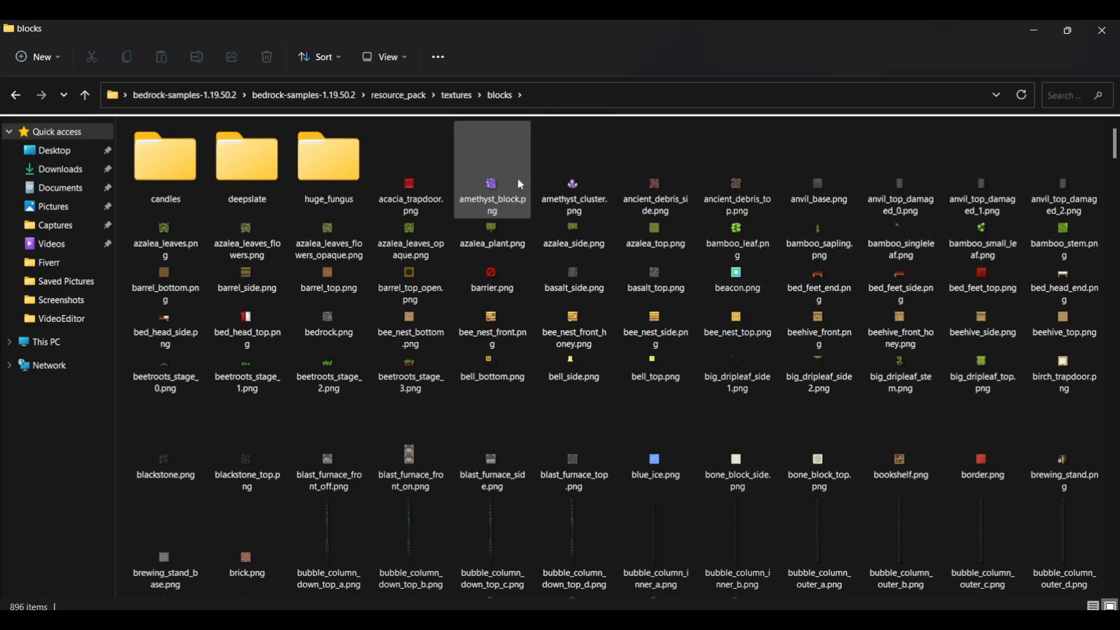
pyautogui.click(461, 101)
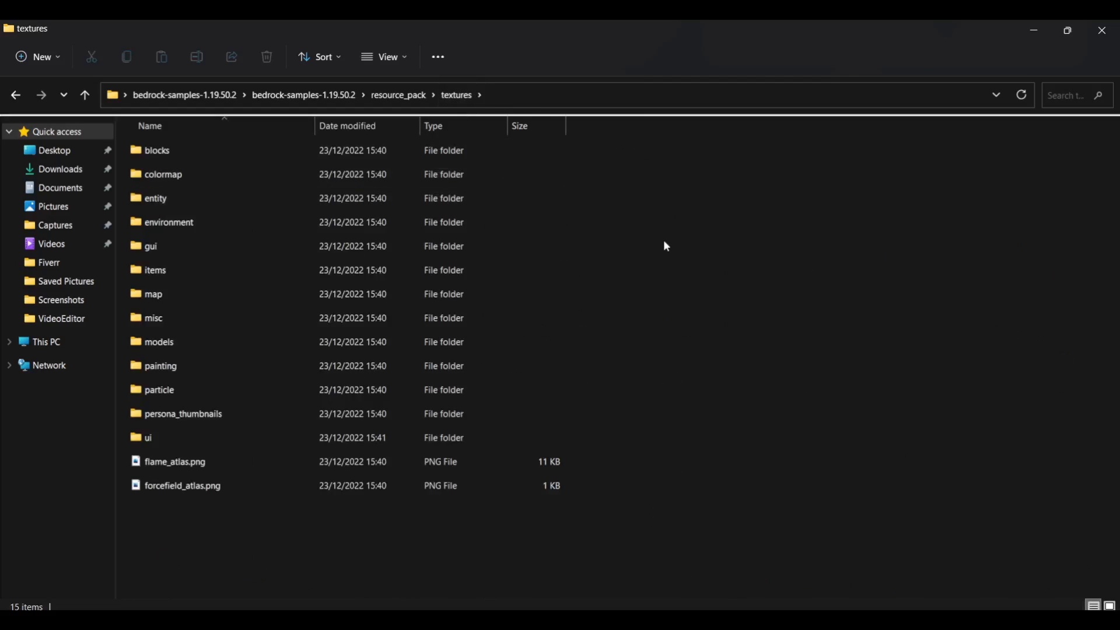
pyautogui.doubleClick(208, 154)
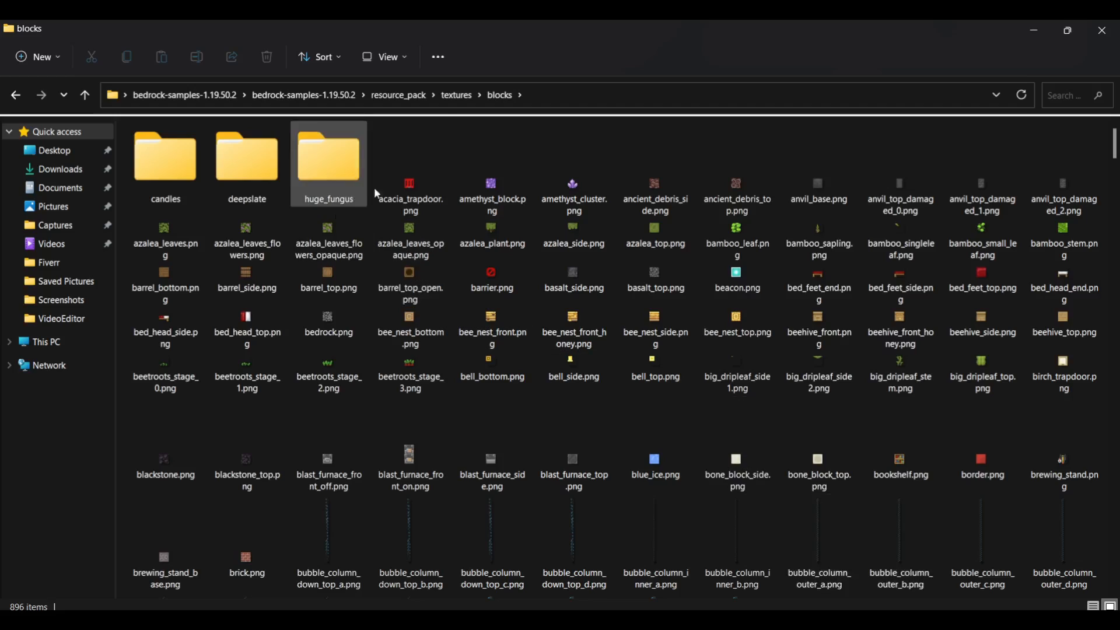
pyautogui.click(399, 99)
pyautogui.click(326, 196)
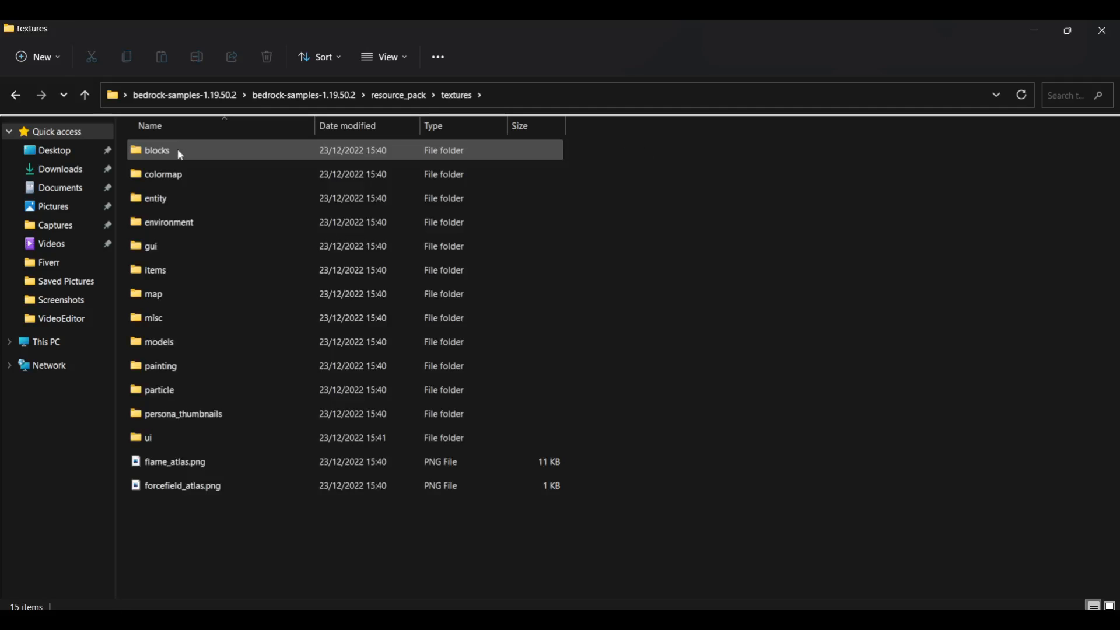
# Delete the candles, deepslate and huge_fungus subfolders from the blocks folder
pyautogui.doubleClick(179, 152)
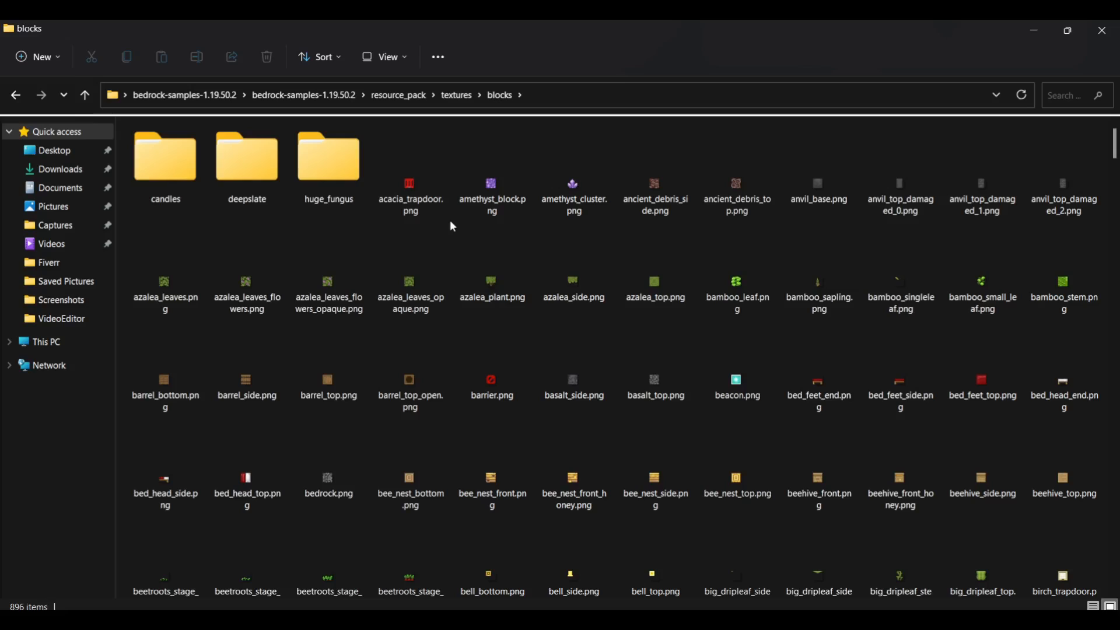
pyautogui.click(336, 175)
pyautogui.keyDown('shift'); pyautogui.click(162, 179); pyautogui.keyUp('shift')
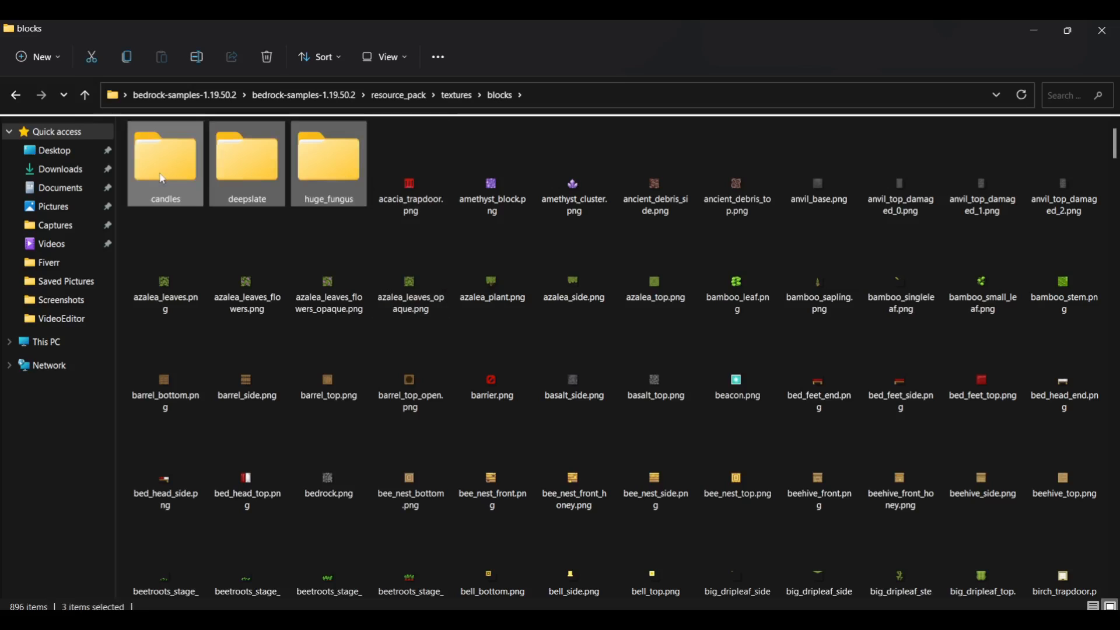
pyautogui.rightClick(167, 166)
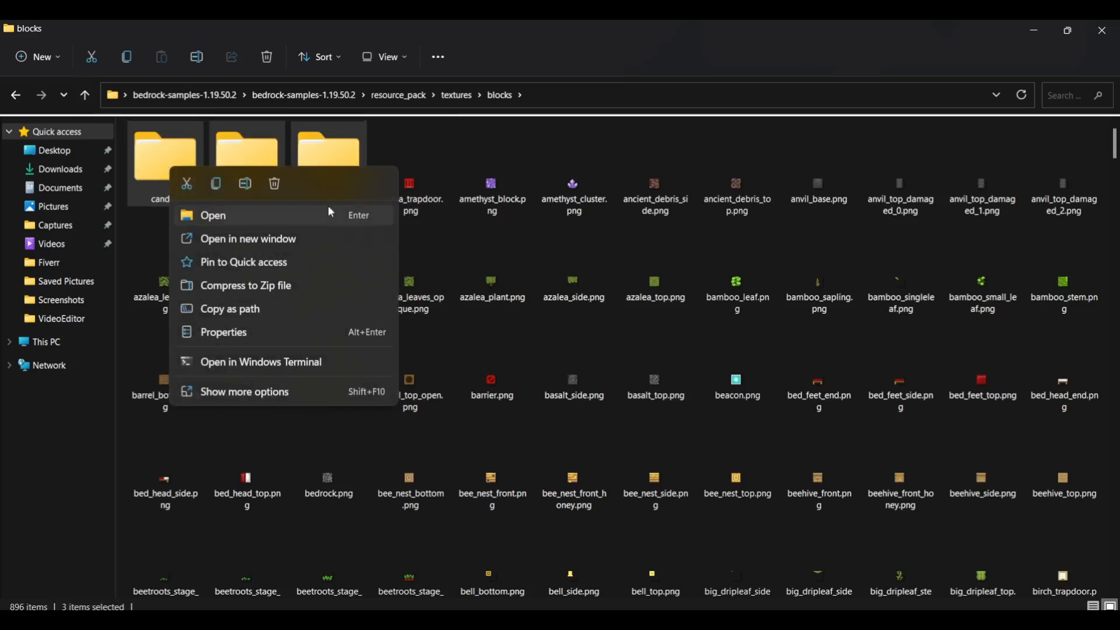
pyautogui.click(278, 185)
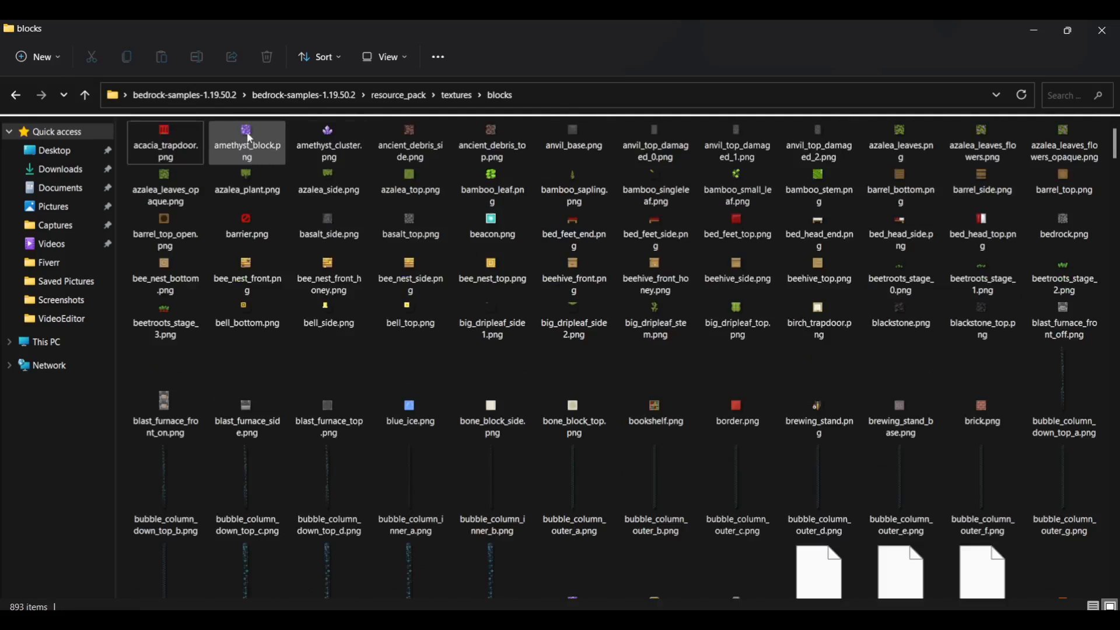
# Delete every block texture from amethyst_block.png through wool_colored_yellow.png, keeping only the edited acacia_trapdoor.png
pyautogui.moveTo(250, 137)
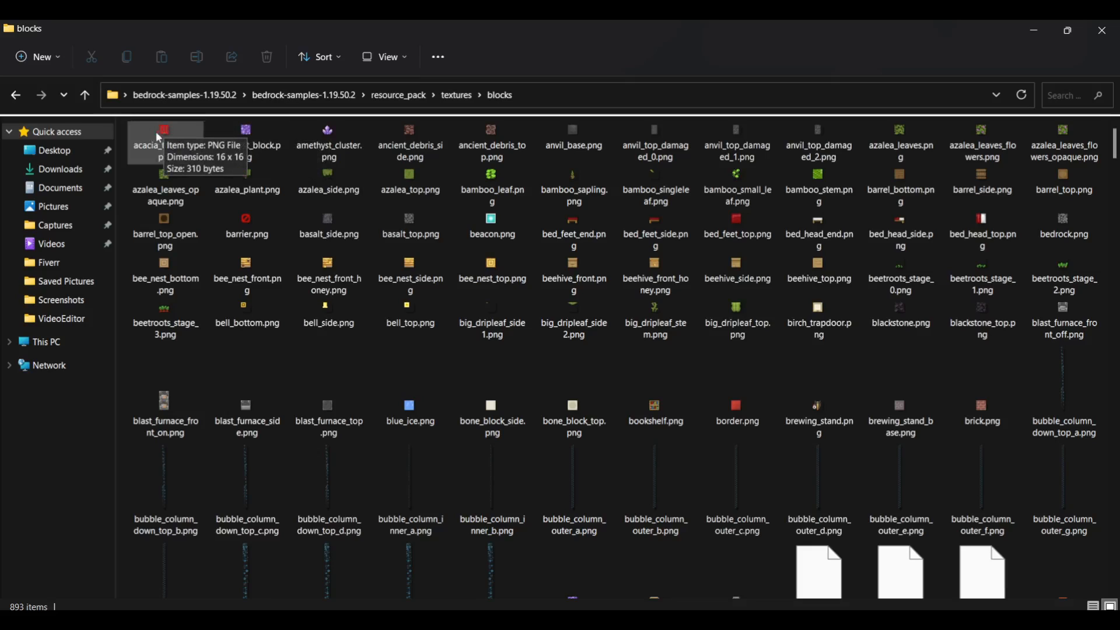
pyautogui.click(248, 136)
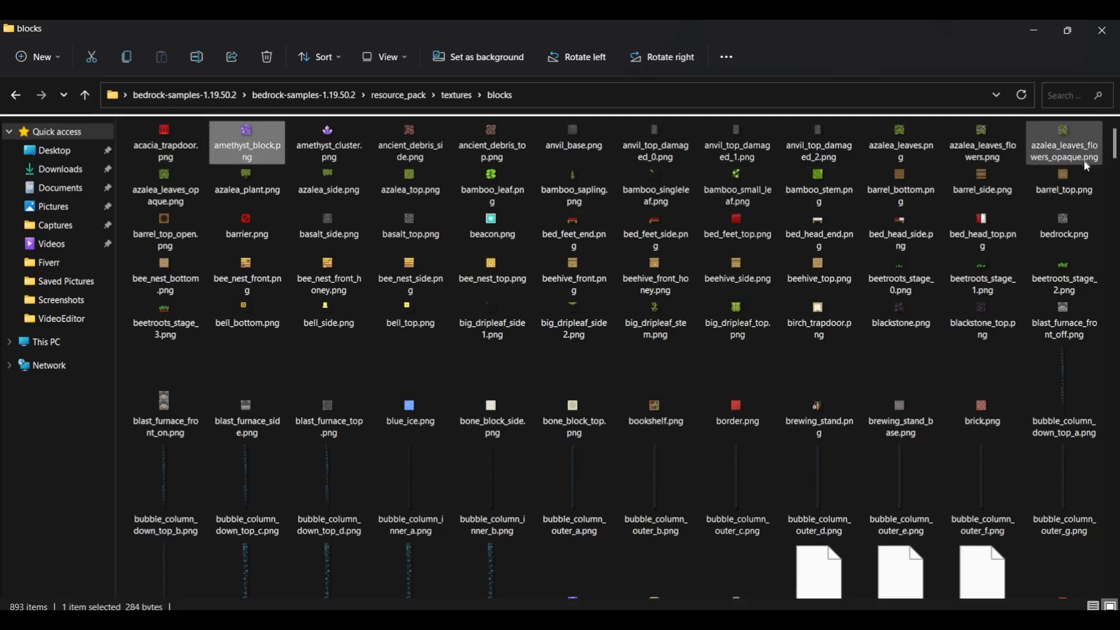
pyautogui.moveTo(1116, 152); pyautogui.dragTo(1114, 581)
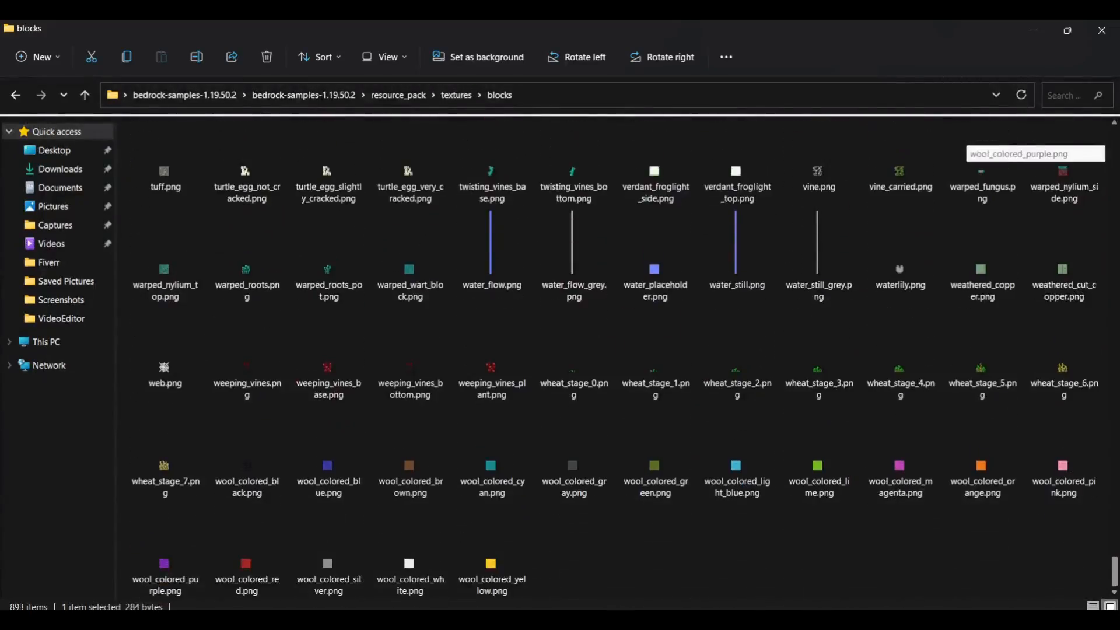
pyautogui.keyDown('shift'); pyautogui.click(493, 566); pyautogui.keyUp('shift')
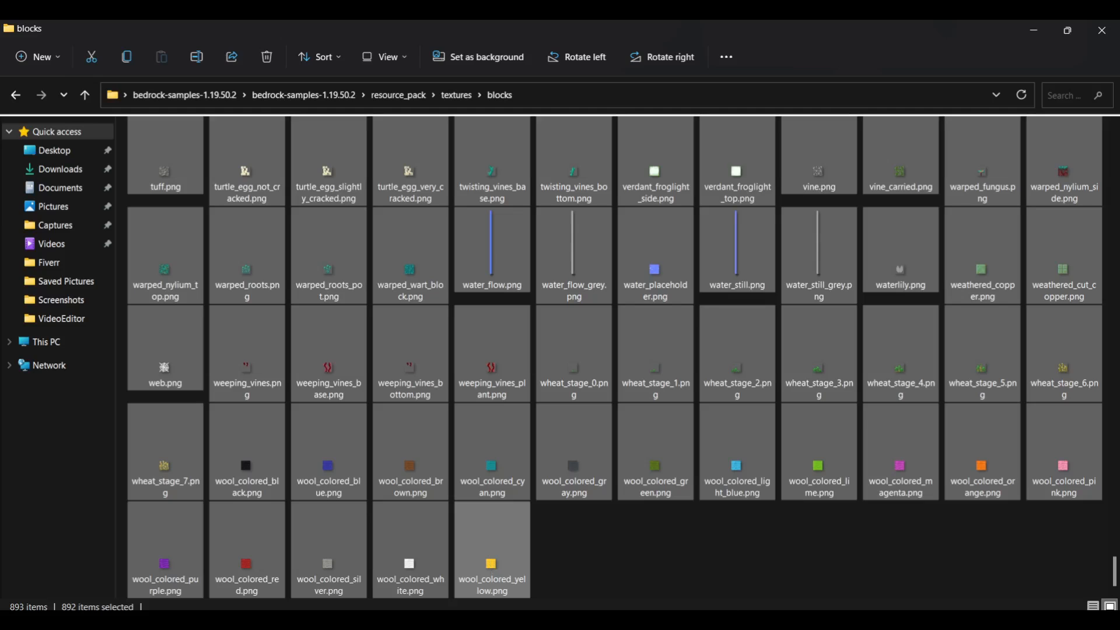
pyautogui.rightClick(493, 568)
pyautogui.click(625, 580)
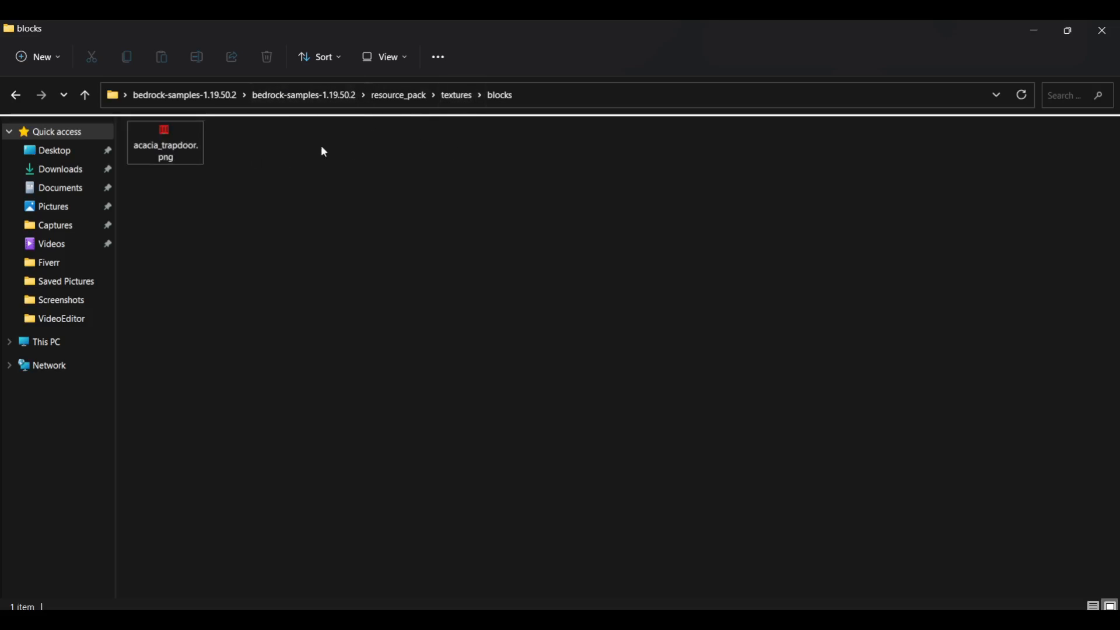
# Check the images inside the colormap folder, then delete that folder from textures
pyautogui.click(455, 96)
pyautogui.click(770, 298)
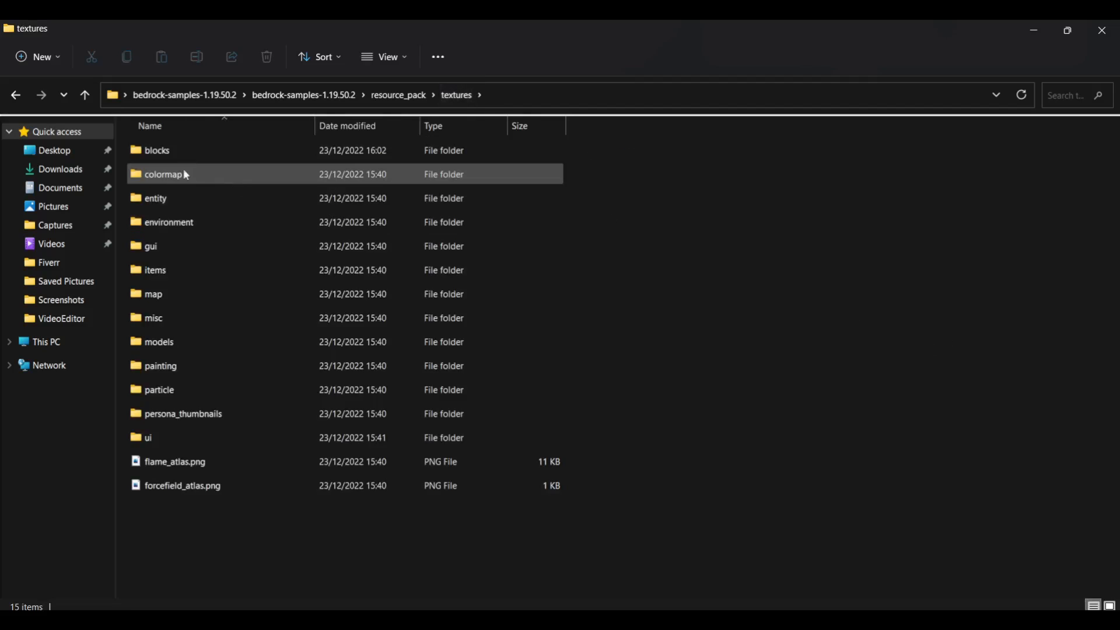
pyautogui.doubleClick(162, 183)
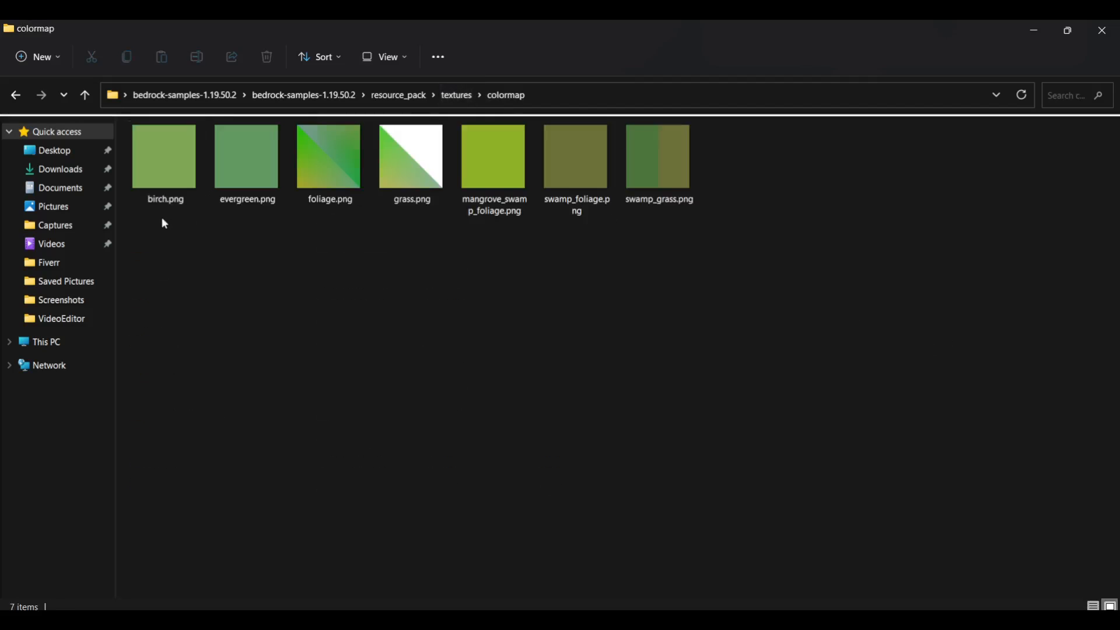
pyautogui.moveTo(162, 217); pyautogui.dragTo(654, 168)
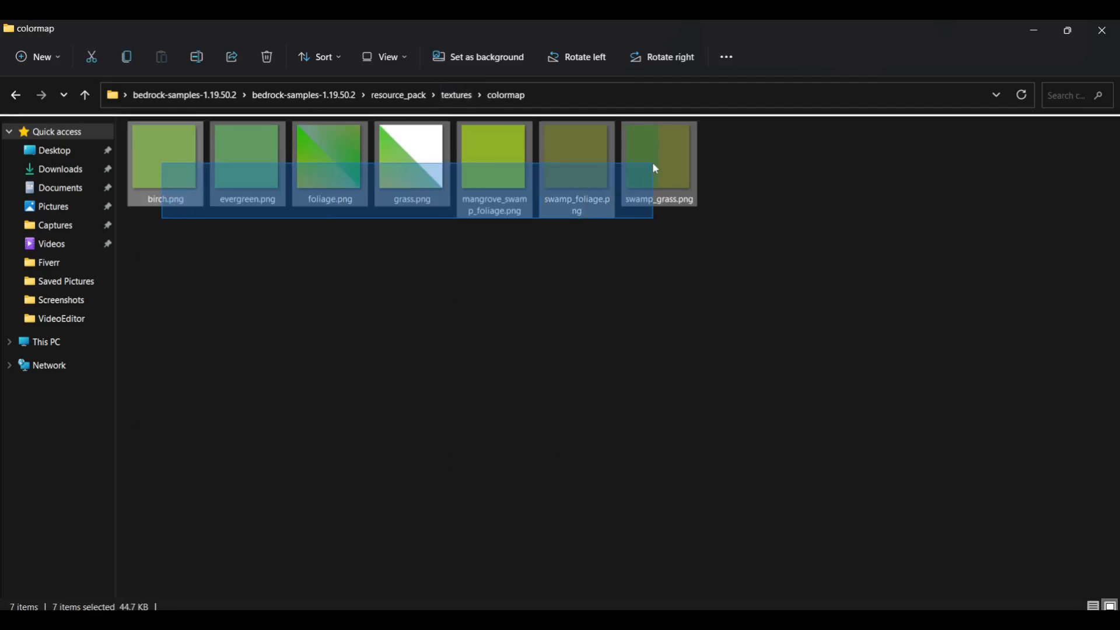
pyautogui.click(457, 95)
pyautogui.rightClick(171, 175)
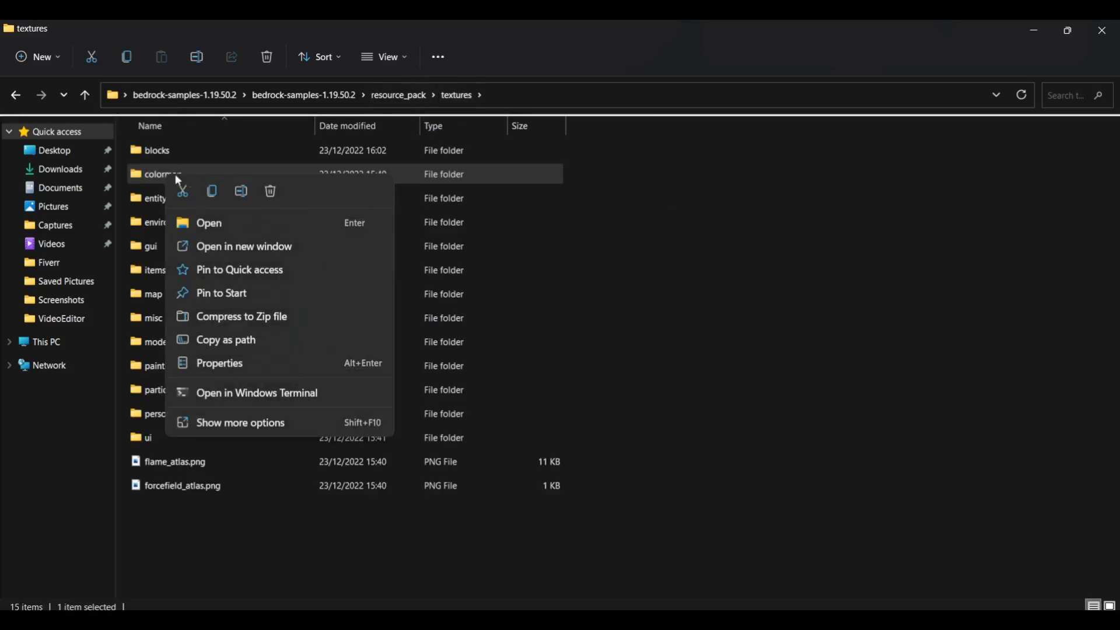
pyautogui.click(276, 192)
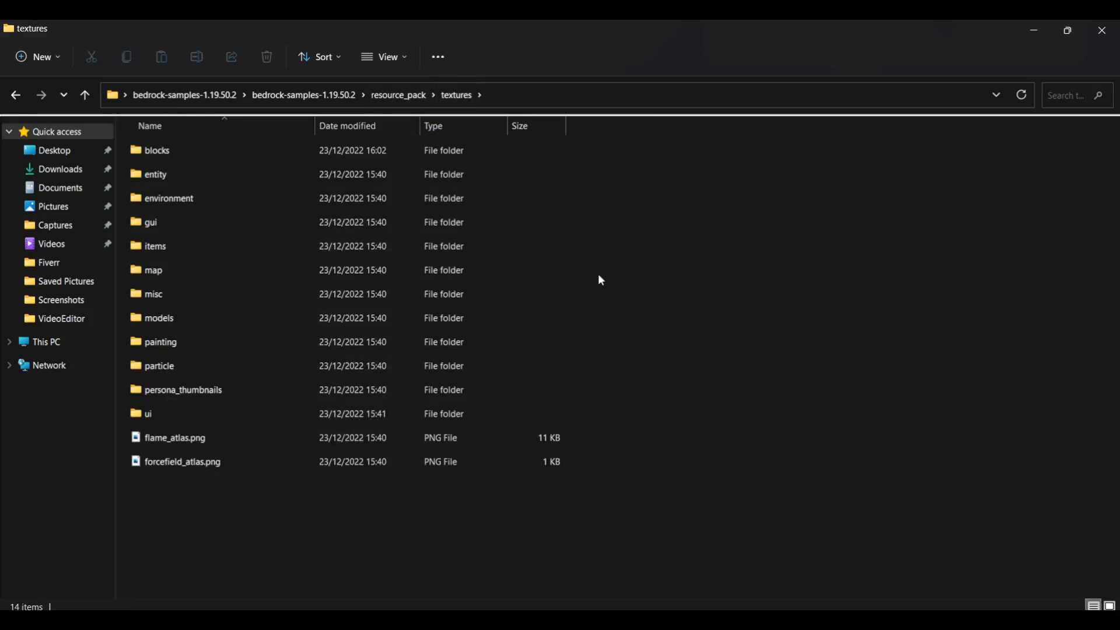
# Delete the entity, environment and gui folders from the textures folder
pyautogui.rightClick(176, 180)
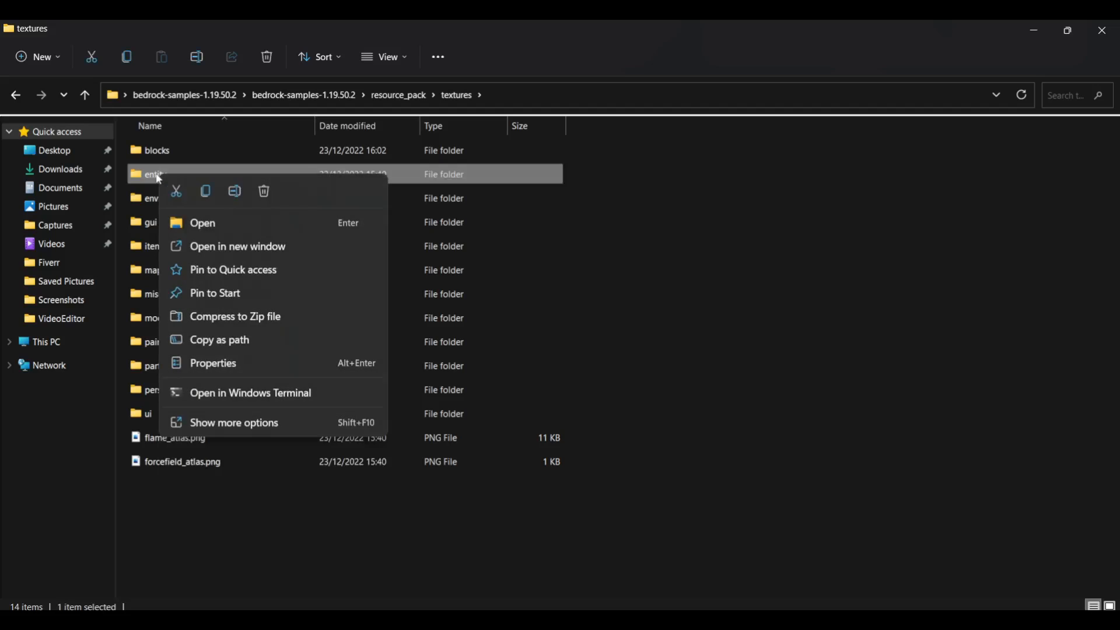
pyautogui.click(267, 191)
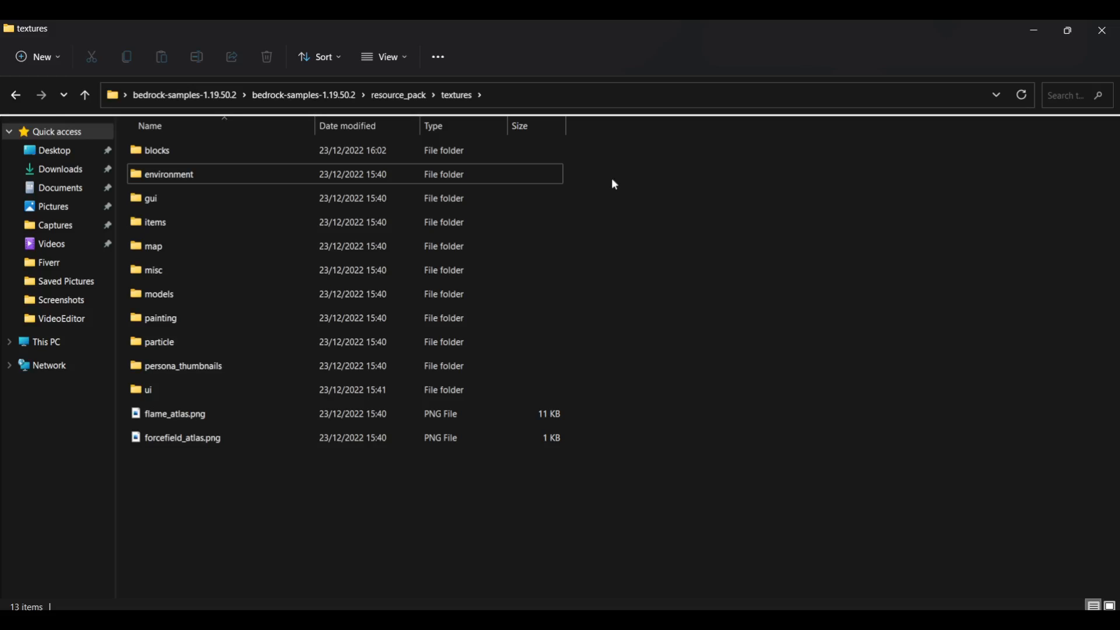
pyautogui.rightClick(164, 178)
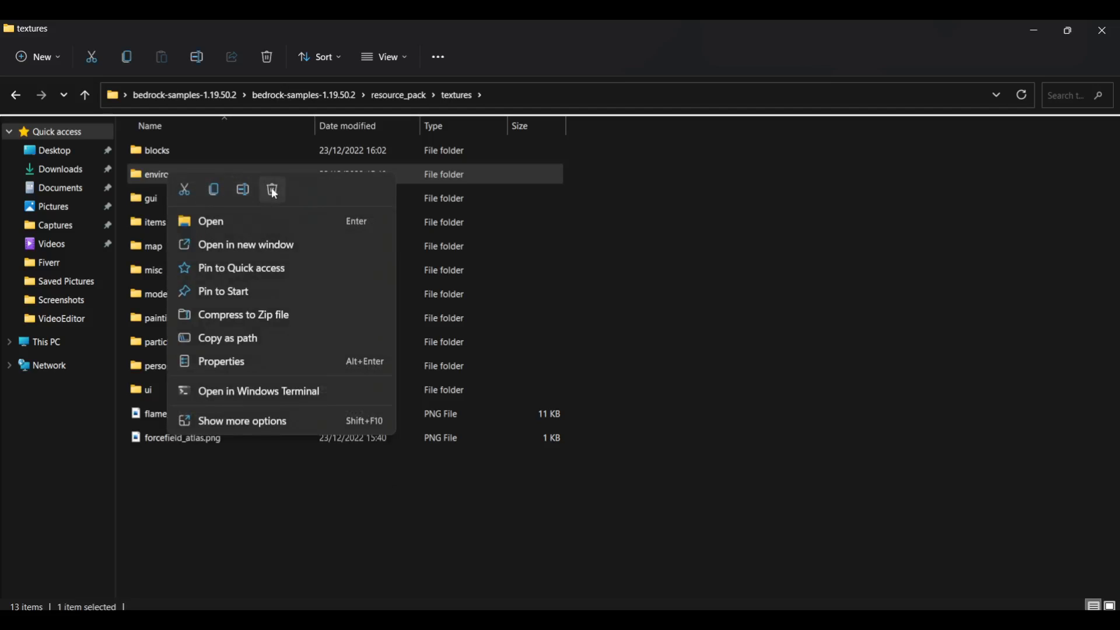
pyautogui.click(273, 192)
pyautogui.rightClick(149, 176)
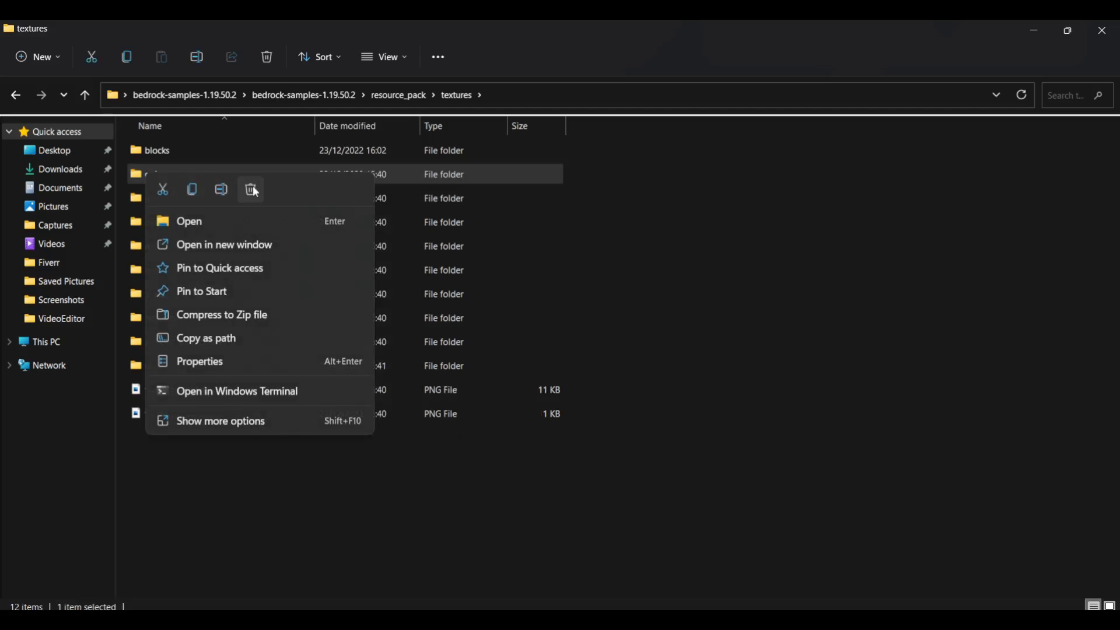
pyautogui.click(254, 190)
# Delete the candles subfolder and acacia_chest_boat.png from the items folder
pyautogui.doubleClick(159, 175)
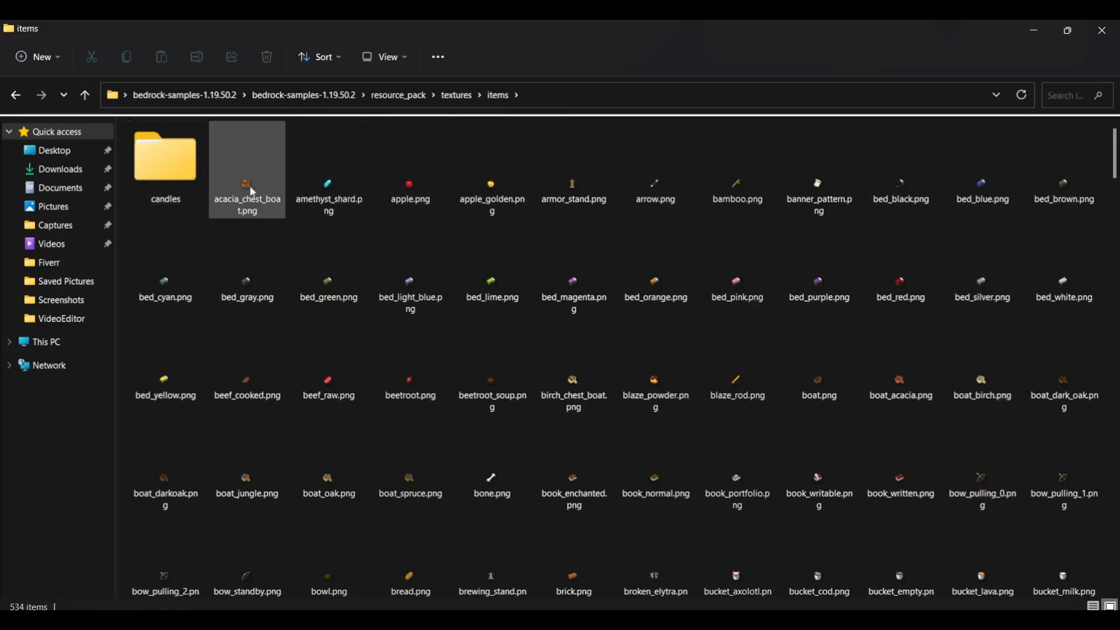
pyautogui.click(250, 186)
pyautogui.keyDown('ctrl'); pyautogui.click(167, 166); pyautogui.keyUp('ctrl')
pyautogui.rightClick(167, 166)
pyautogui.click(270, 186)
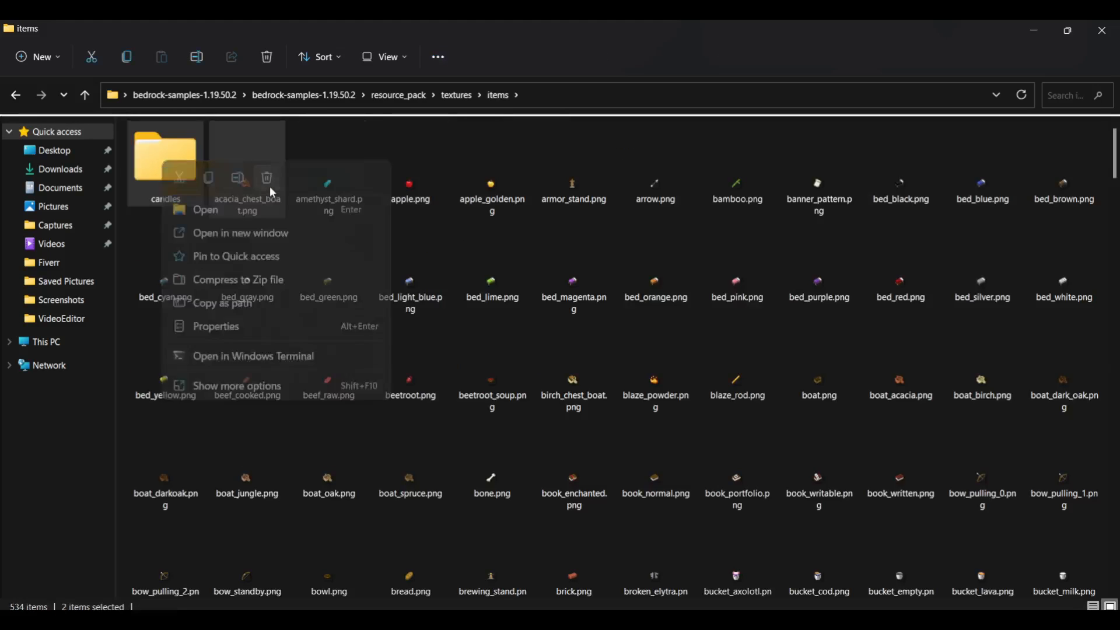
# Delete every item texture from apple.png through wood_sword.png, keeping only amethyst_shard.png in the items folder
pyautogui.click(248, 139)
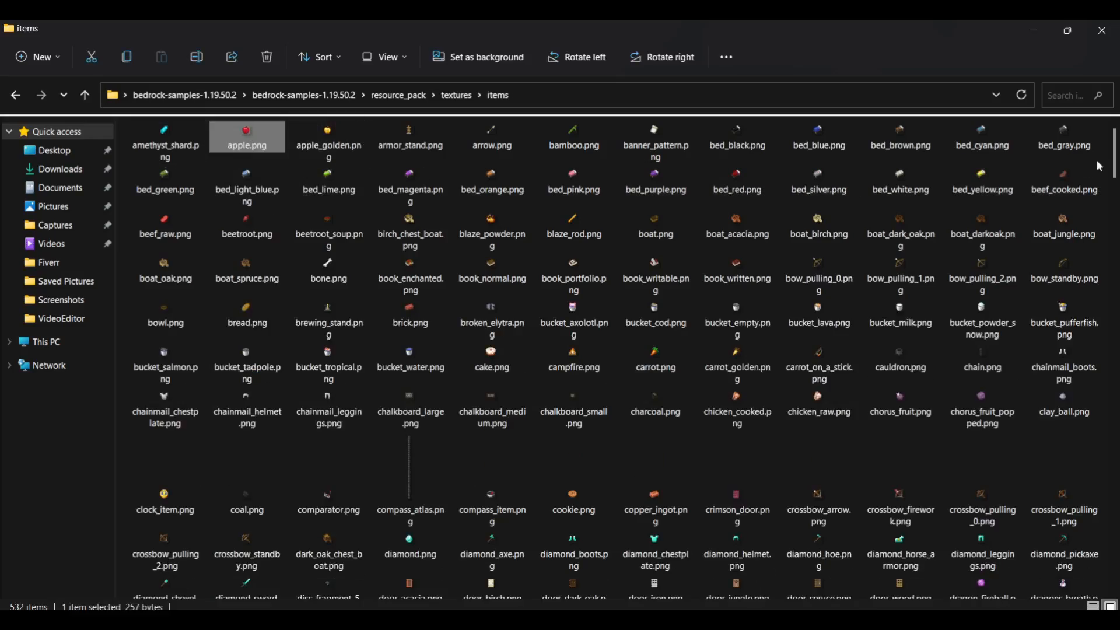
pyautogui.moveTo(1115, 161); pyautogui.dragTo(1117, 565)
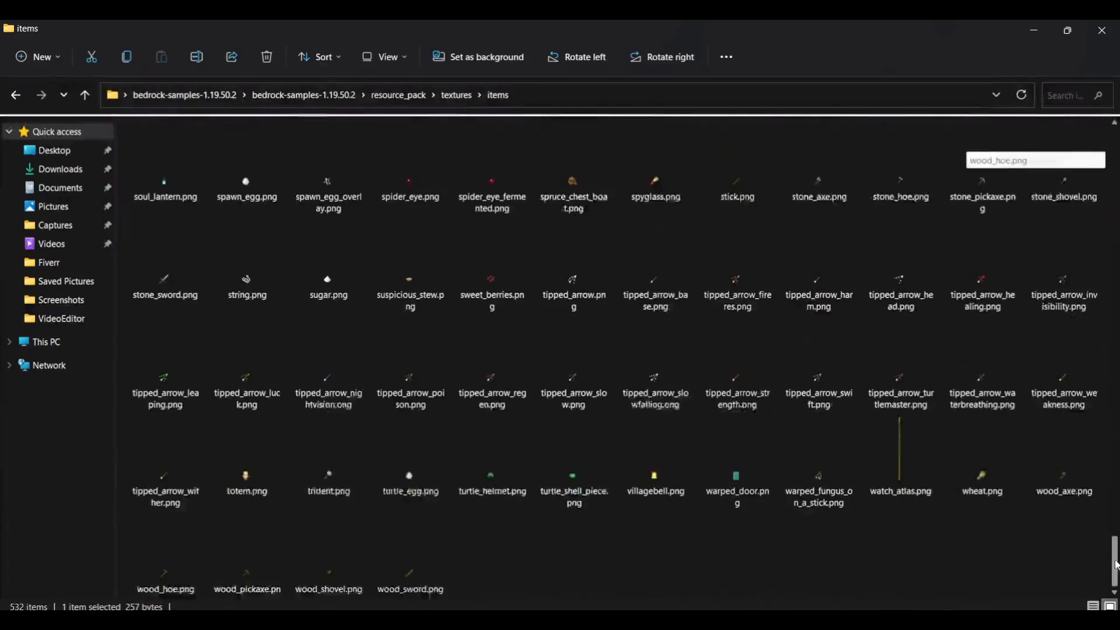
pyautogui.keyDown('shift'); pyautogui.click(414, 570); pyautogui.keyUp('shift')
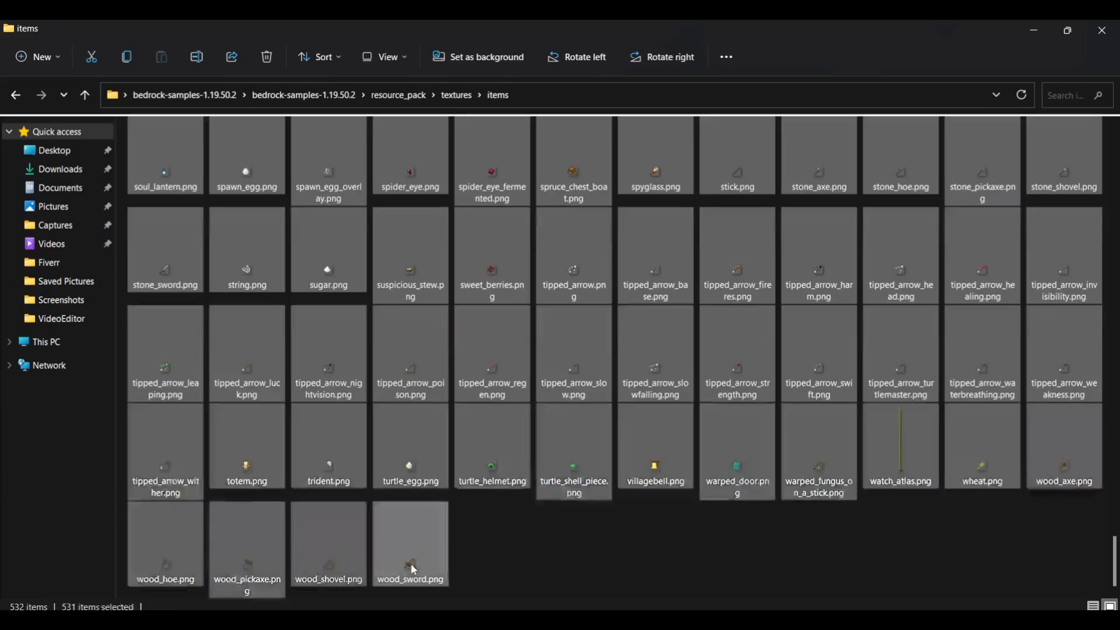
pyautogui.rightClick(412, 570)
pyautogui.click(544, 585)
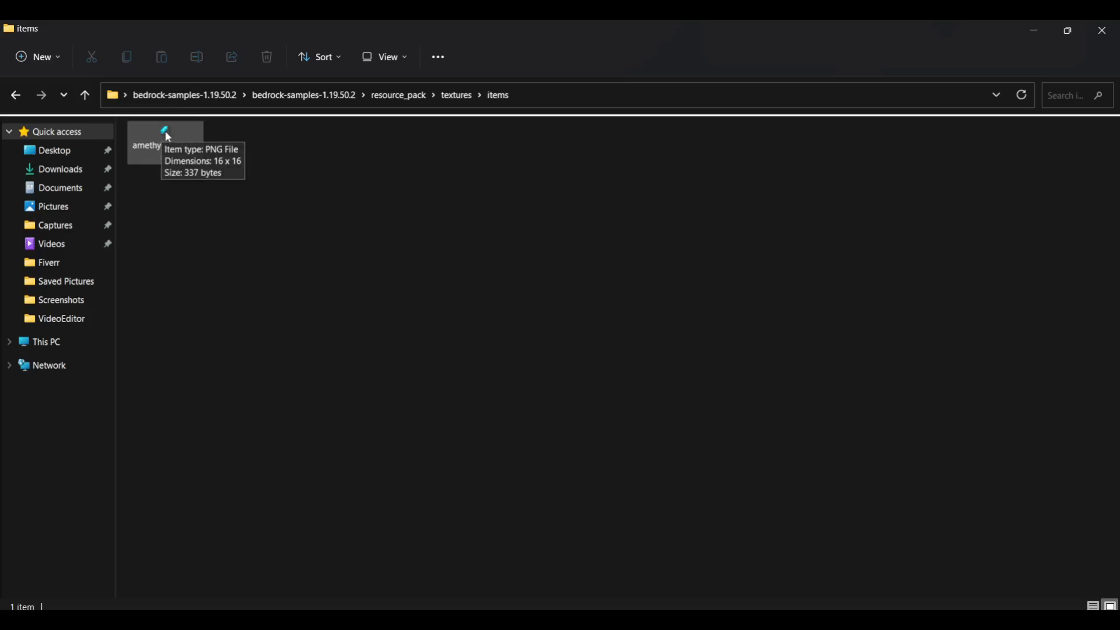
# Delete everything in the textures folder from the map folder through forcefield_atlas.png, keeping only blocks and items
pyautogui.click(451, 99)
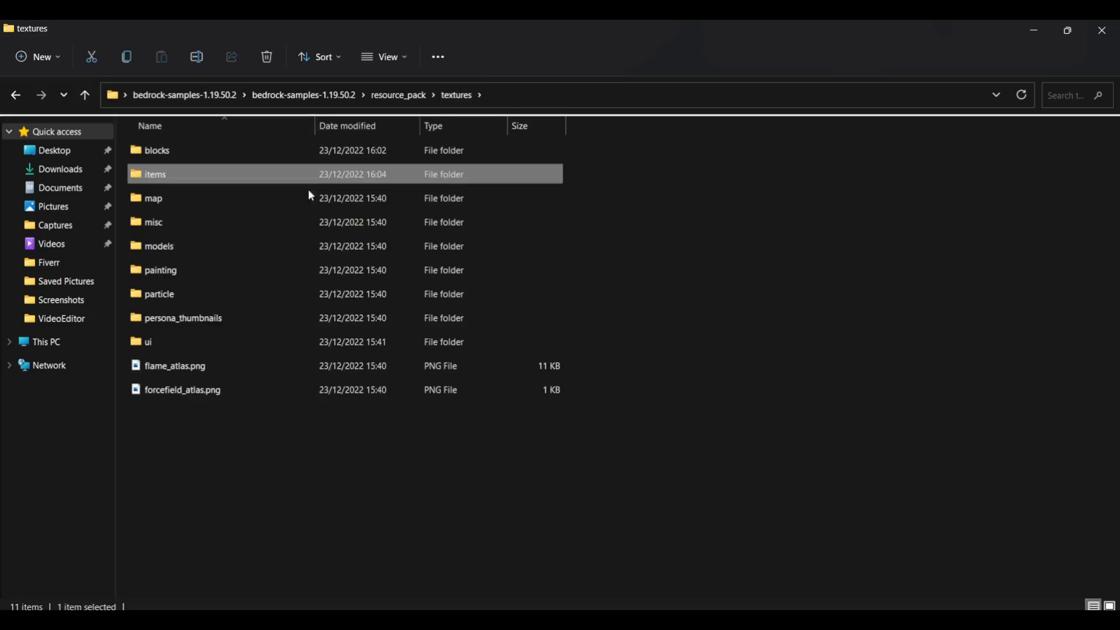
pyautogui.click(173, 200)
pyautogui.keyDown('shift'); pyautogui.click(204, 391); pyautogui.keyUp('shift')
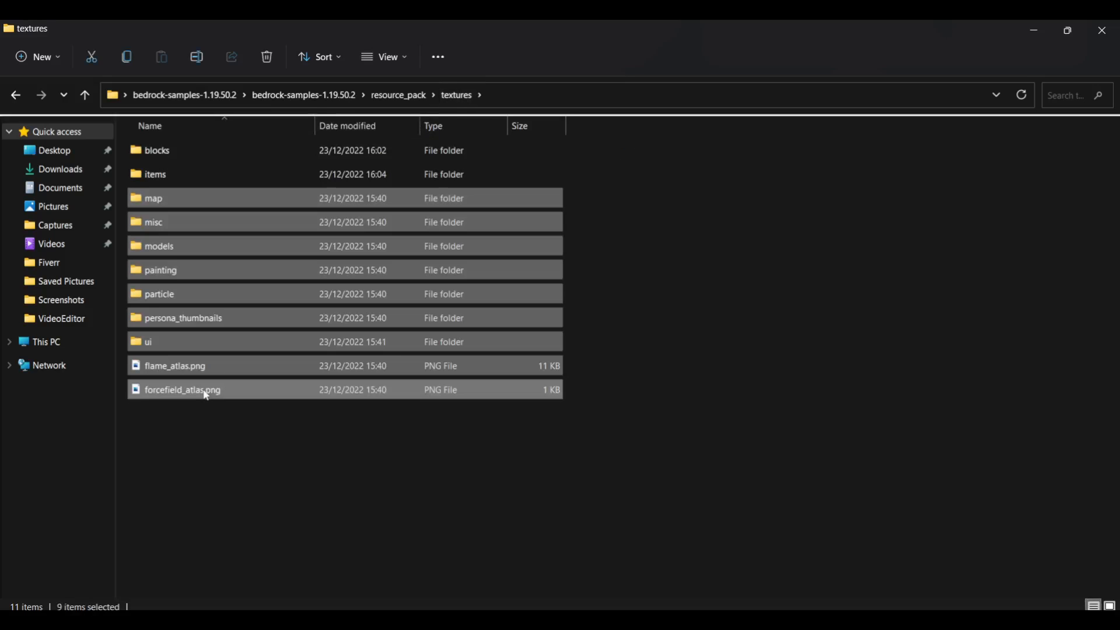
pyautogui.rightClick(205, 372)
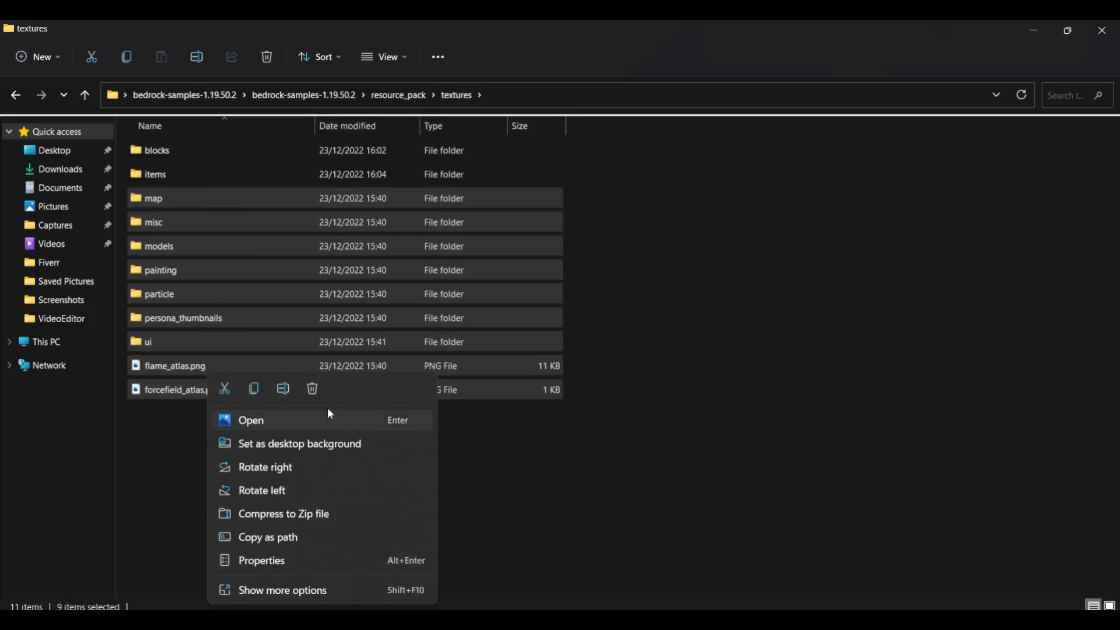
pyautogui.click(313, 388)
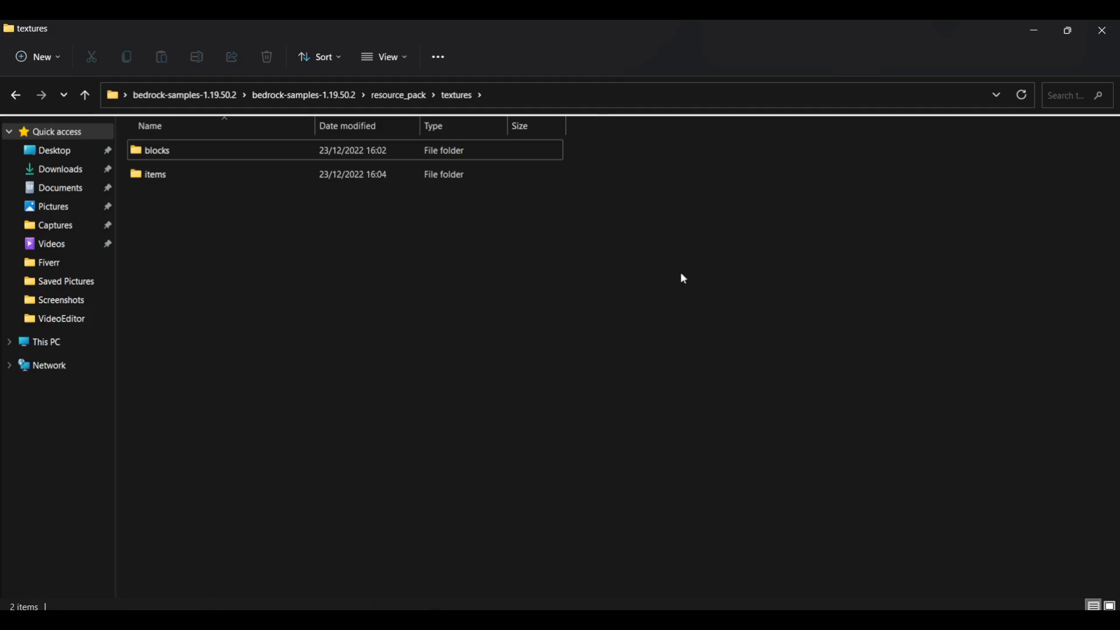
# Review what remains in the stripped pack by checking bedrock-samples-1.19.50.2, resource_pack, textures and its subfolders
pyautogui.click(396, 97)
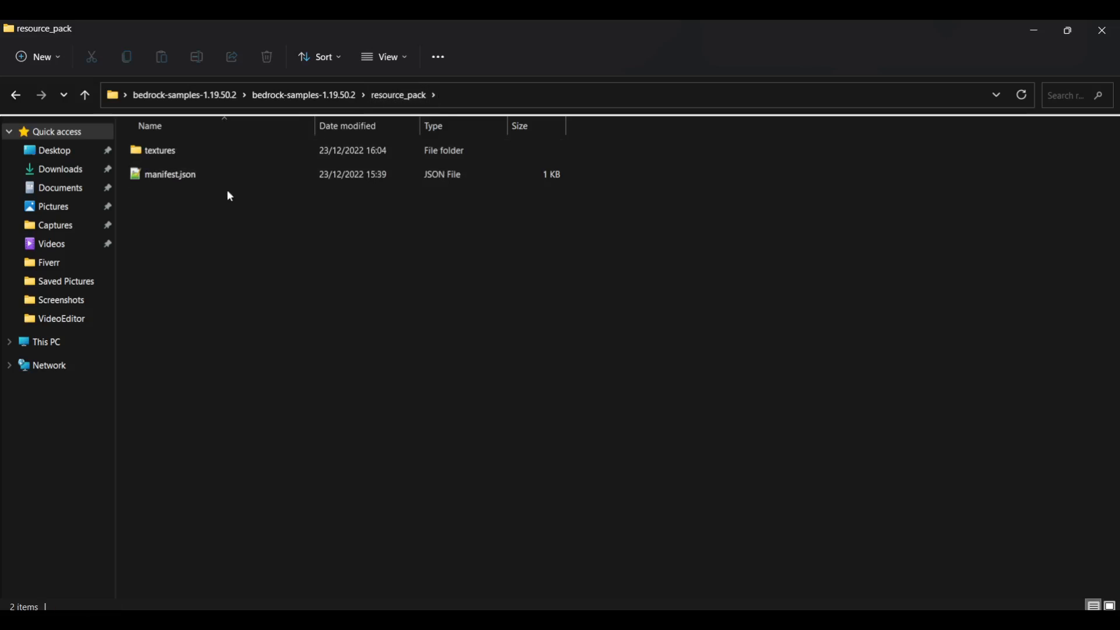
pyautogui.click(130, 151)
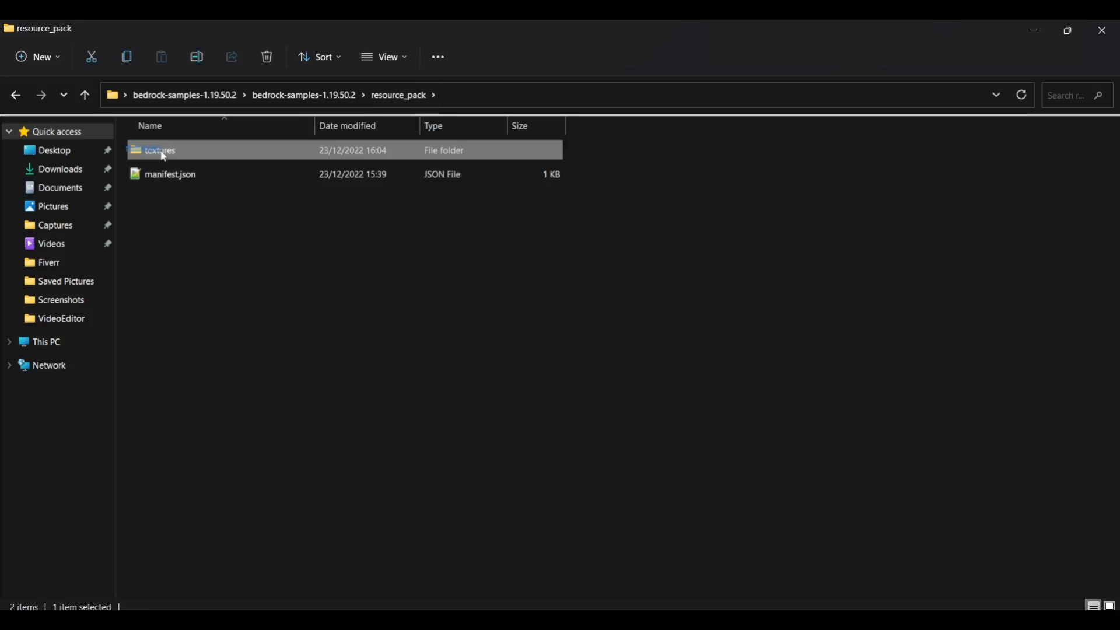
pyautogui.hotkey('ctrl', 'a')
pyautogui.moveTo(131, 152); pyautogui.dragTo(139, 183)
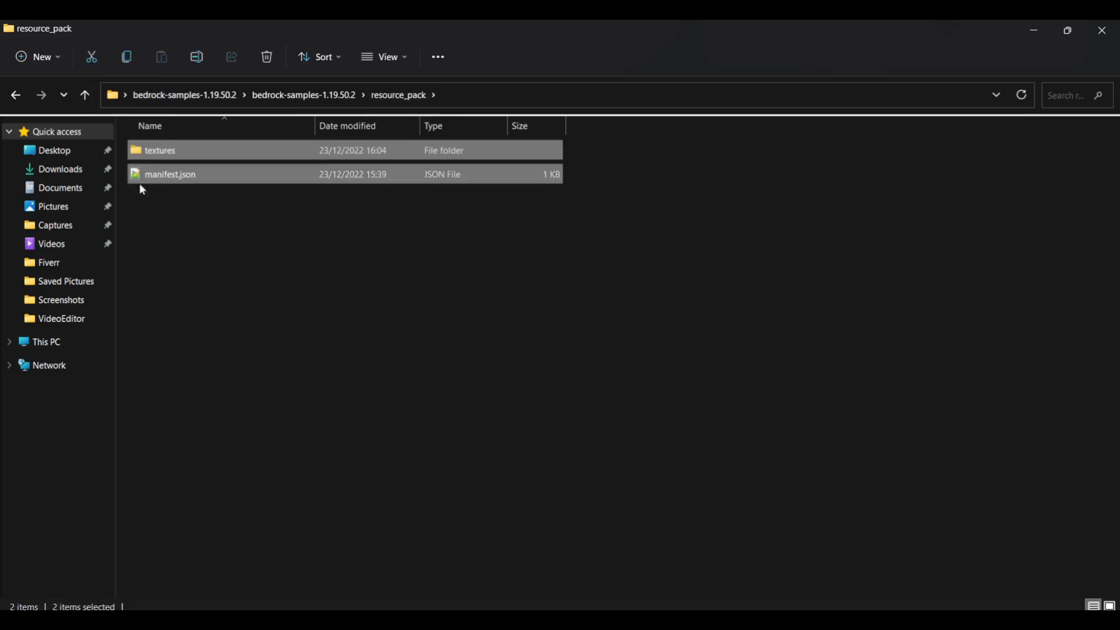
pyautogui.doubleClick(145, 154)
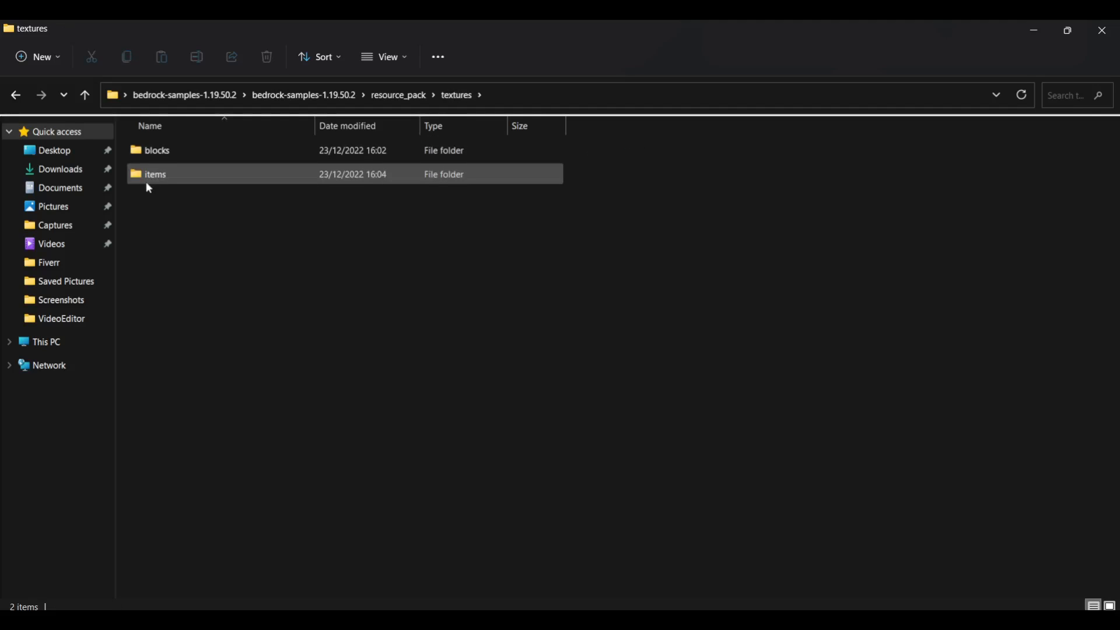
pyautogui.doubleClick(153, 152)
pyautogui.click(456, 95)
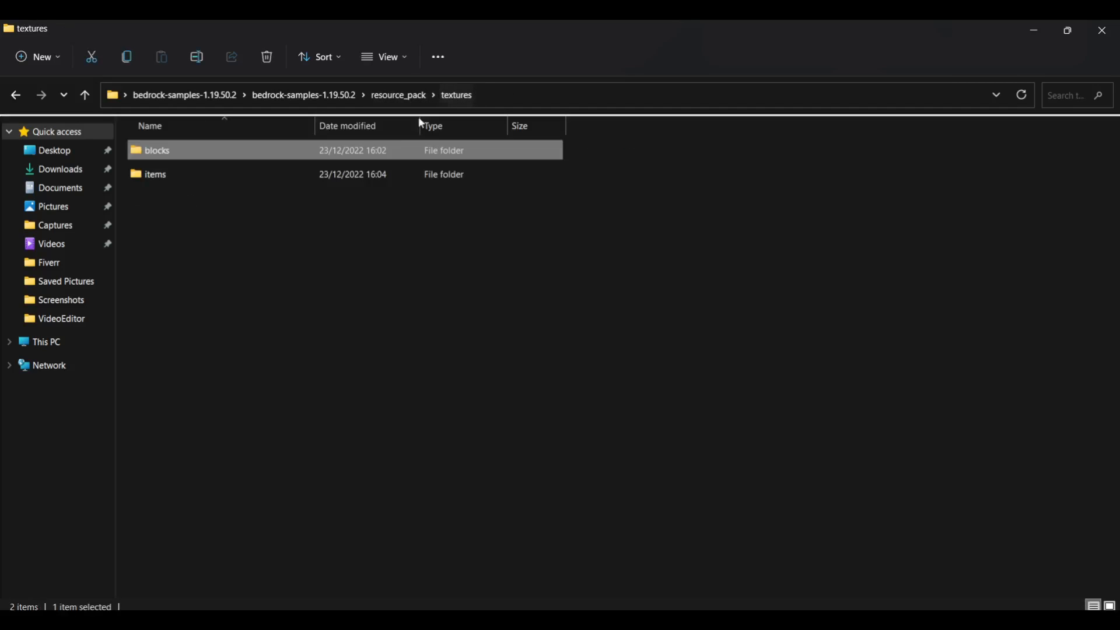
pyautogui.doubleClick(299, 169)
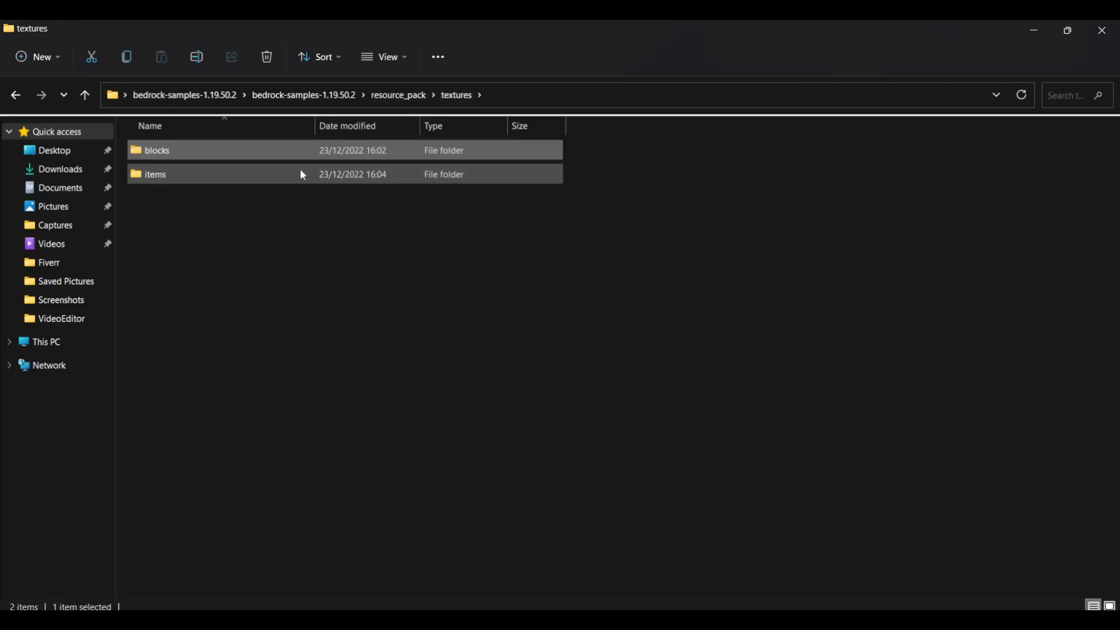
pyautogui.click(447, 99)
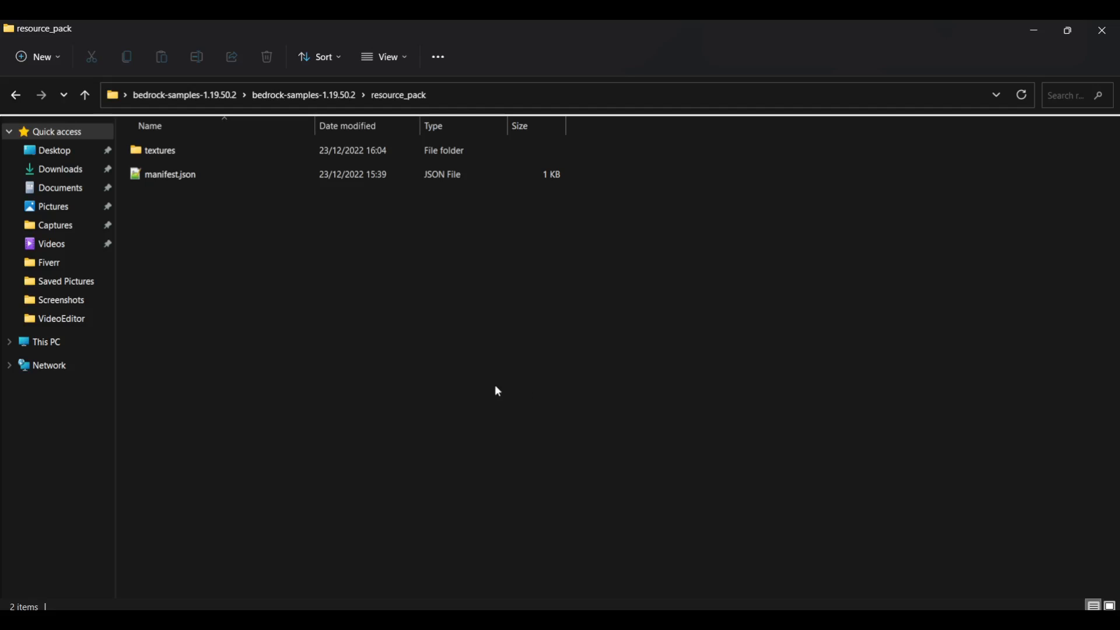
pyautogui.click(299, 95)
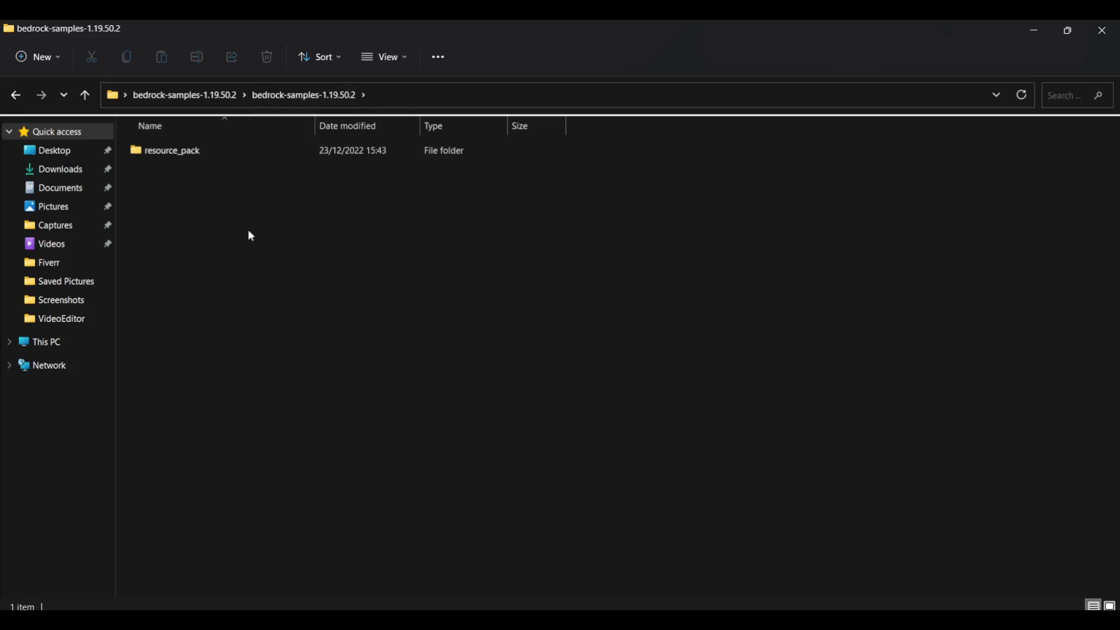
pyautogui.moveTo(170, 155)
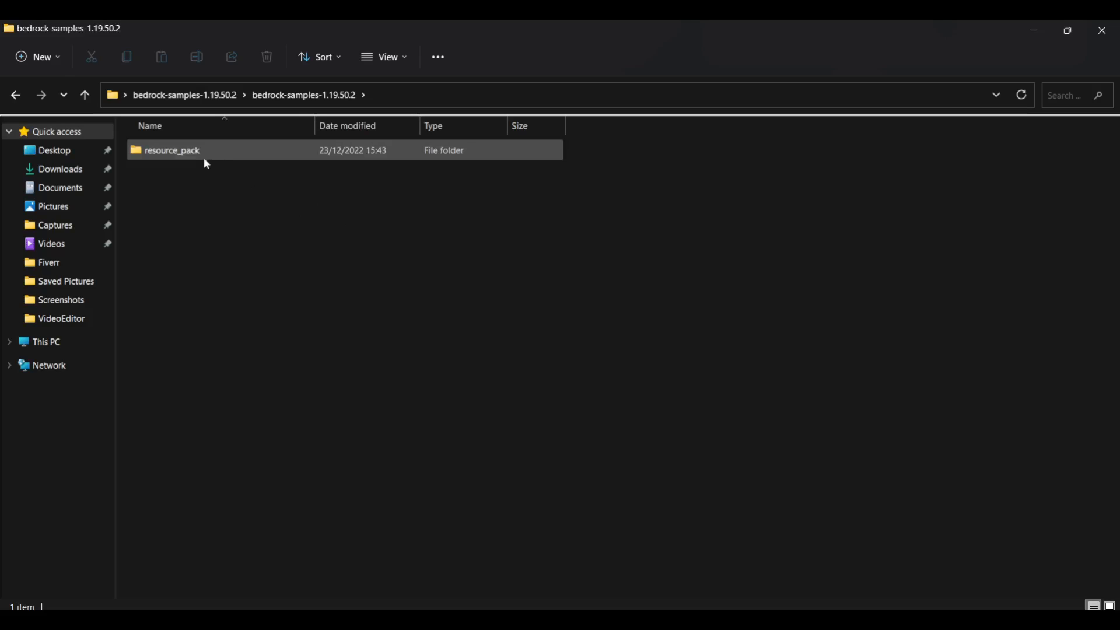
pyautogui.moveTo(209, 160)
pyautogui.doubleClick(199, 158)
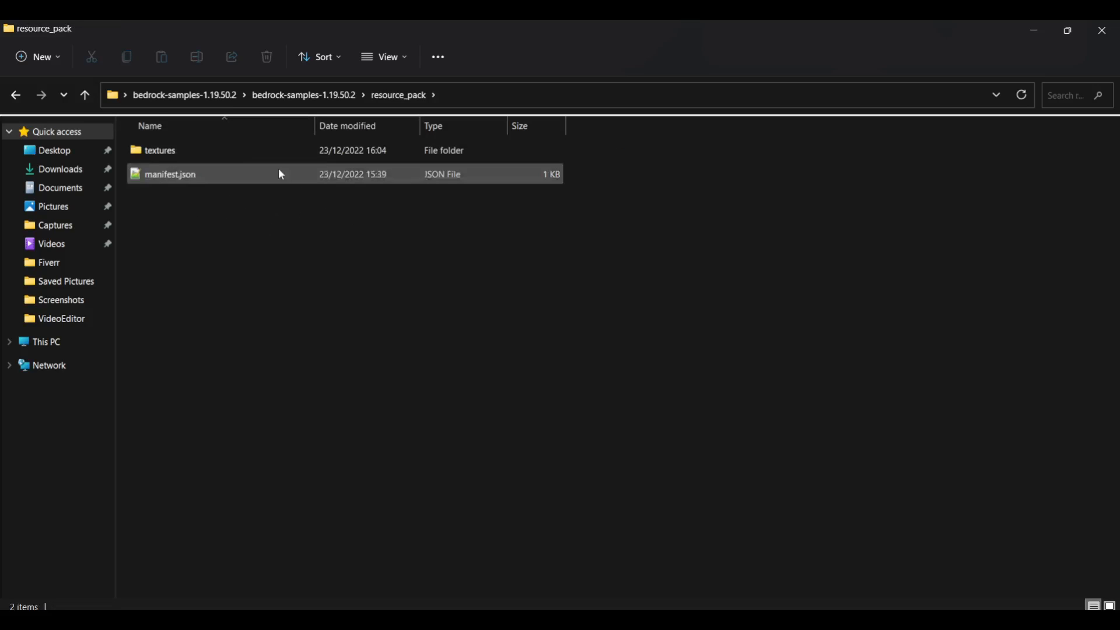
pyautogui.doubleClick(207, 149)
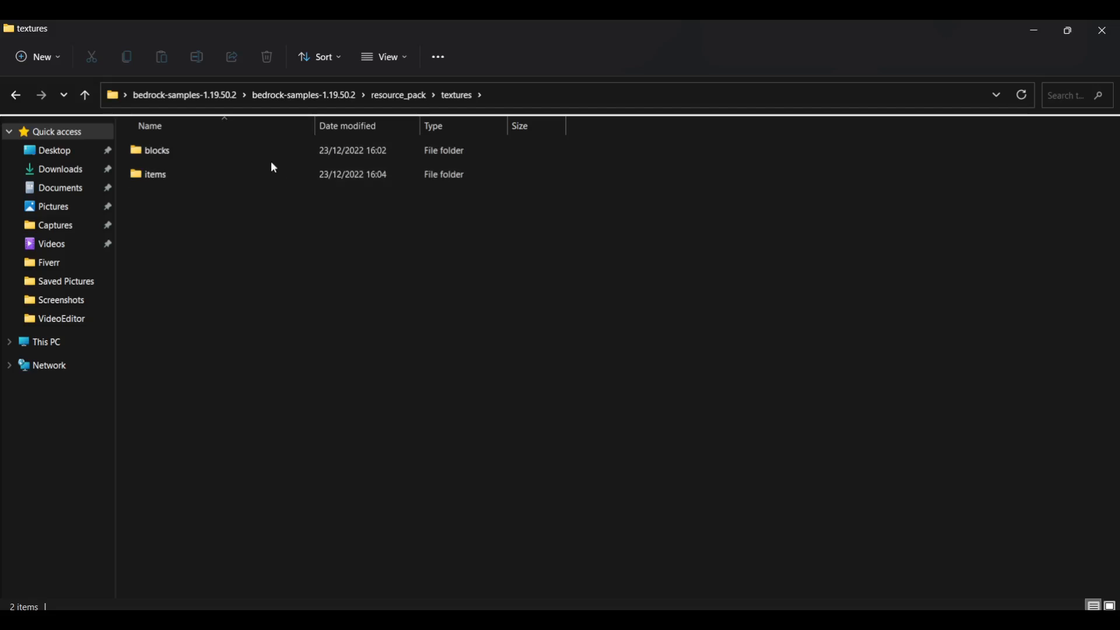
pyautogui.click(407, 98)
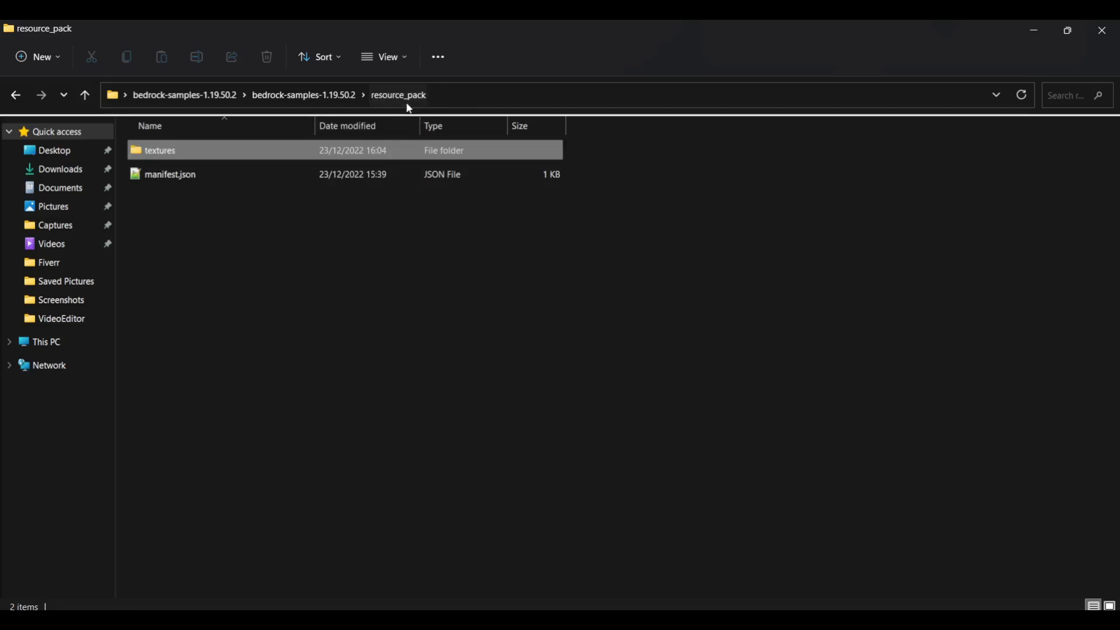
pyautogui.click(314, 235)
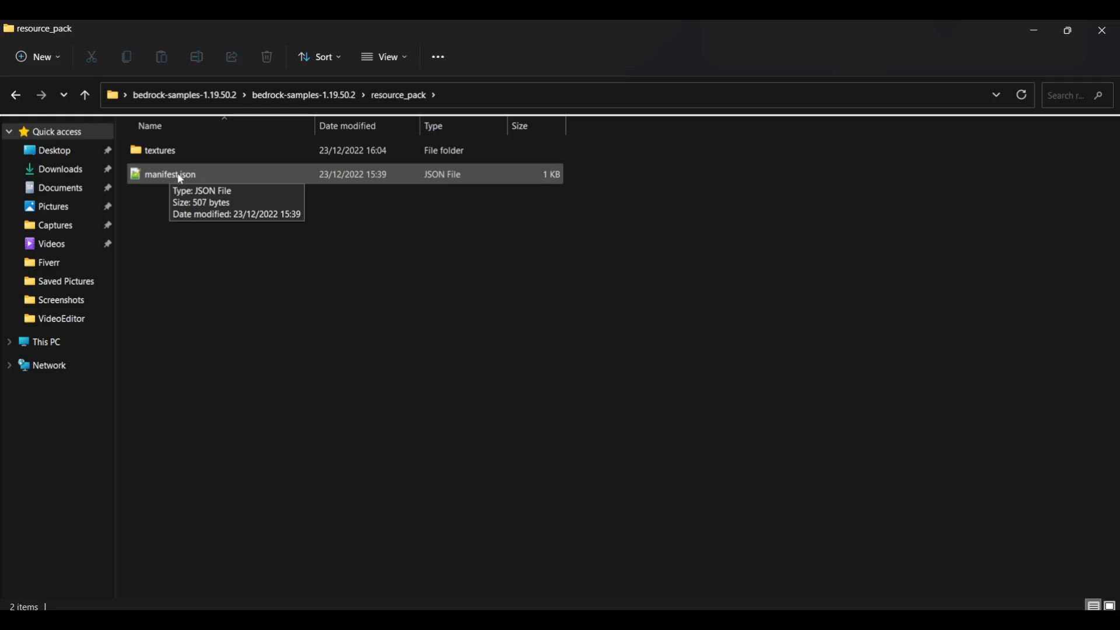
# Open resource_pack's manifest.json in Notepad++ and replace the header description text with "pls subscribe :D"
pyautogui.doubleClick(182, 176)
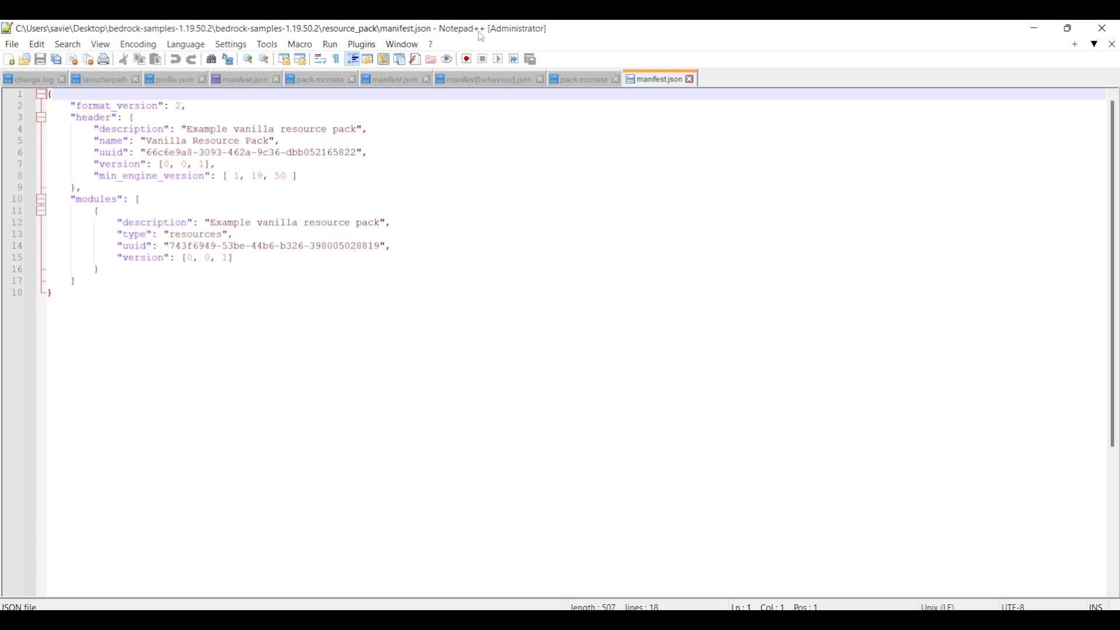
pyautogui.moveTo(52, 293); pyautogui.dragTo(50, 94)
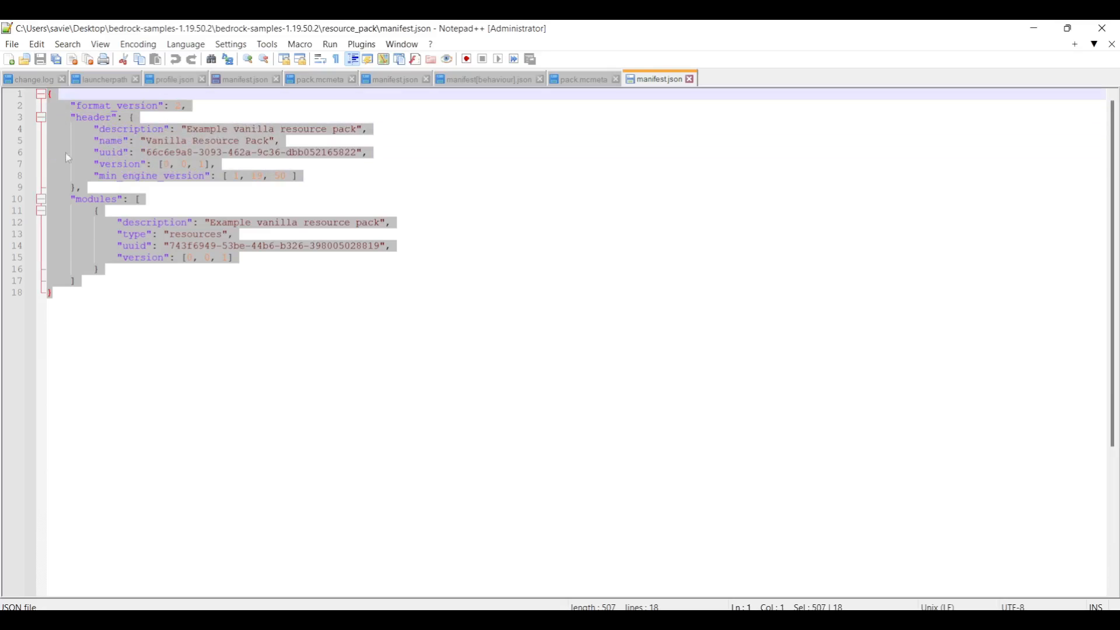
pyautogui.click(80, 295)
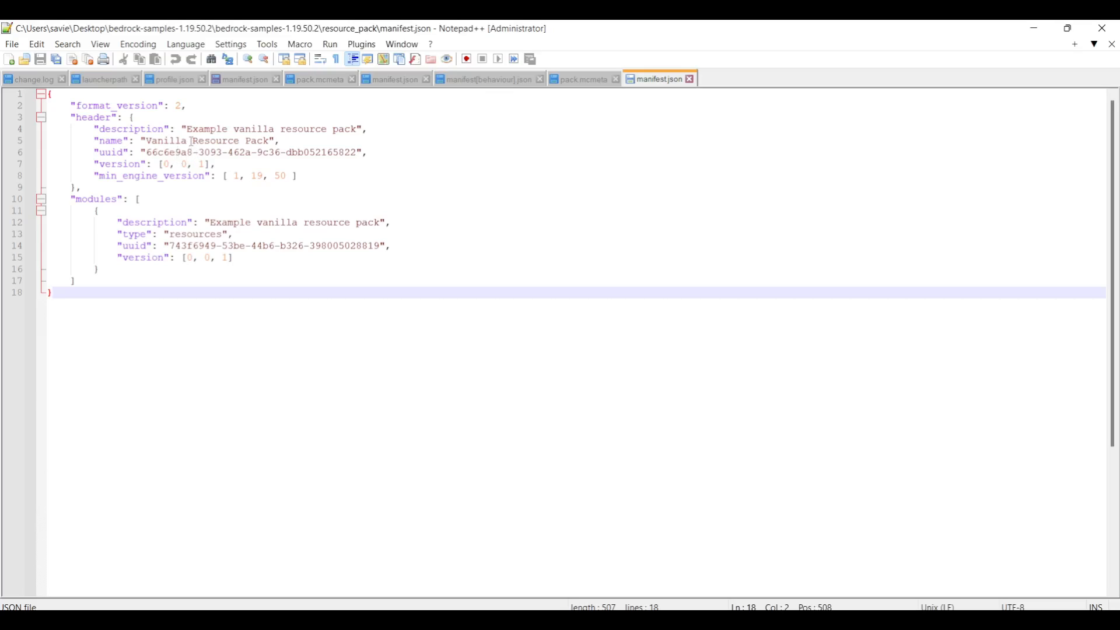
pyautogui.moveTo(99, 128); pyautogui.dragTo(165, 129)
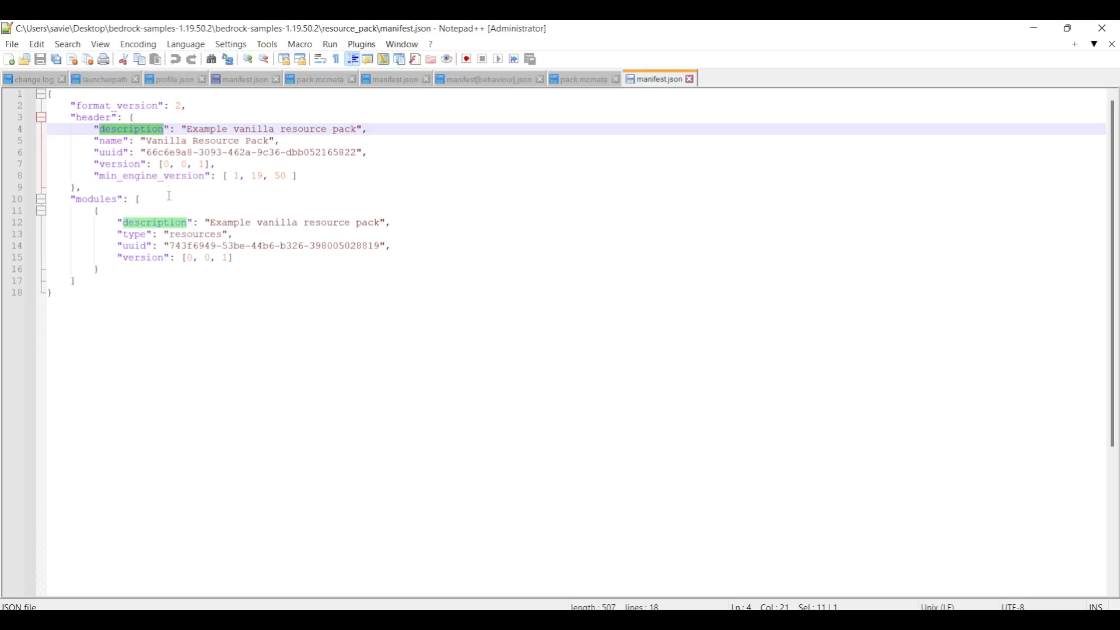
pyautogui.click(160, 129)
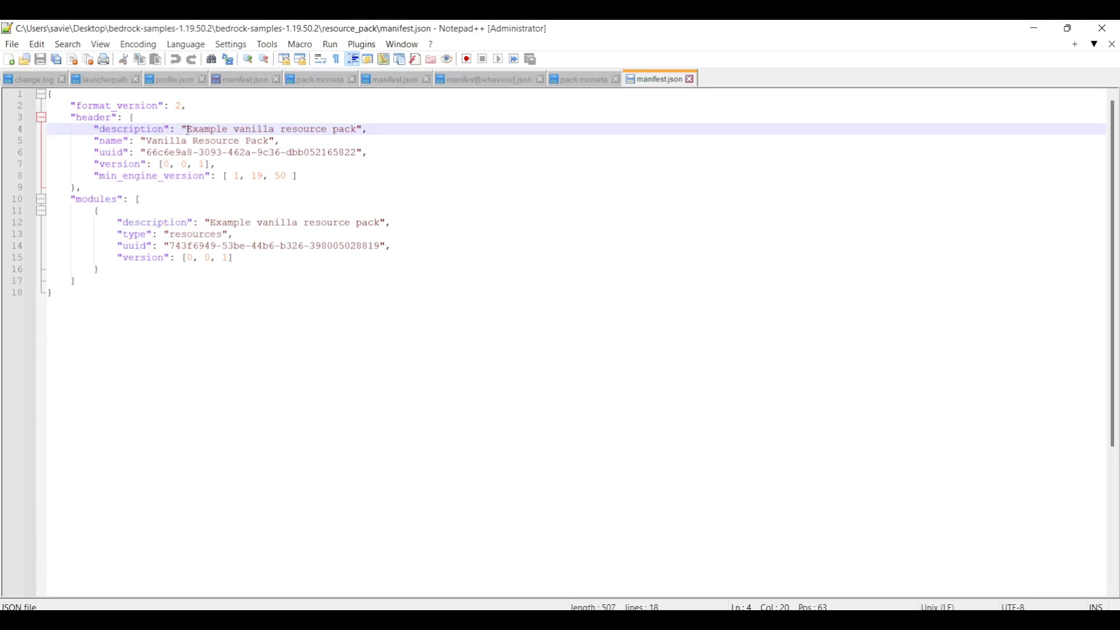
pyautogui.moveTo(187, 129); pyautogui.dragTo(358, 134)
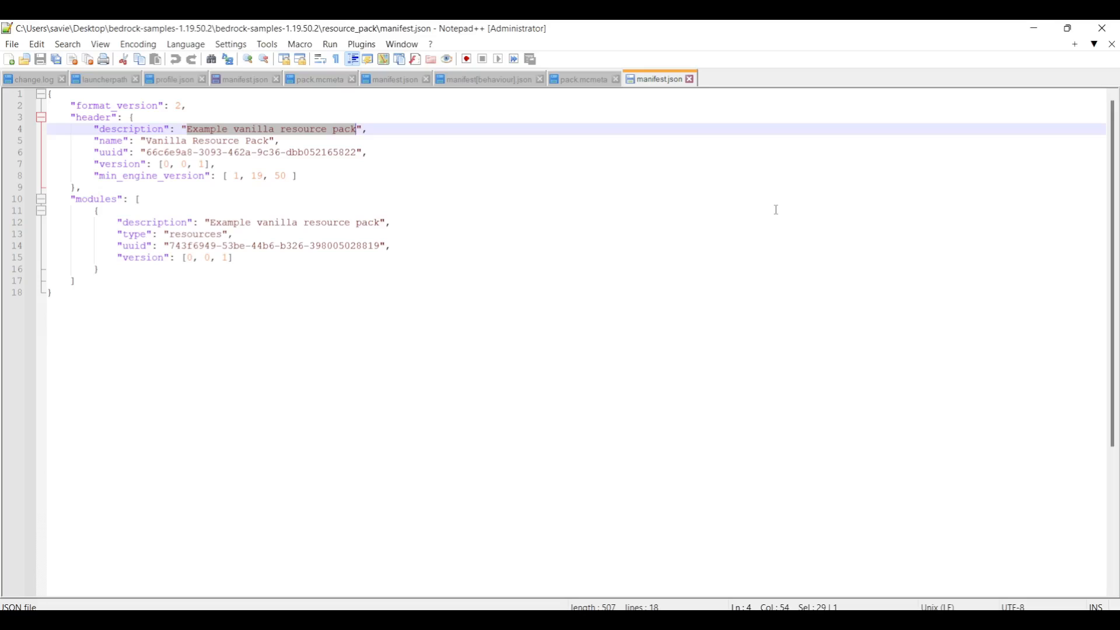
pyautogui.write('pls ')
pyautogui.write('subsc')
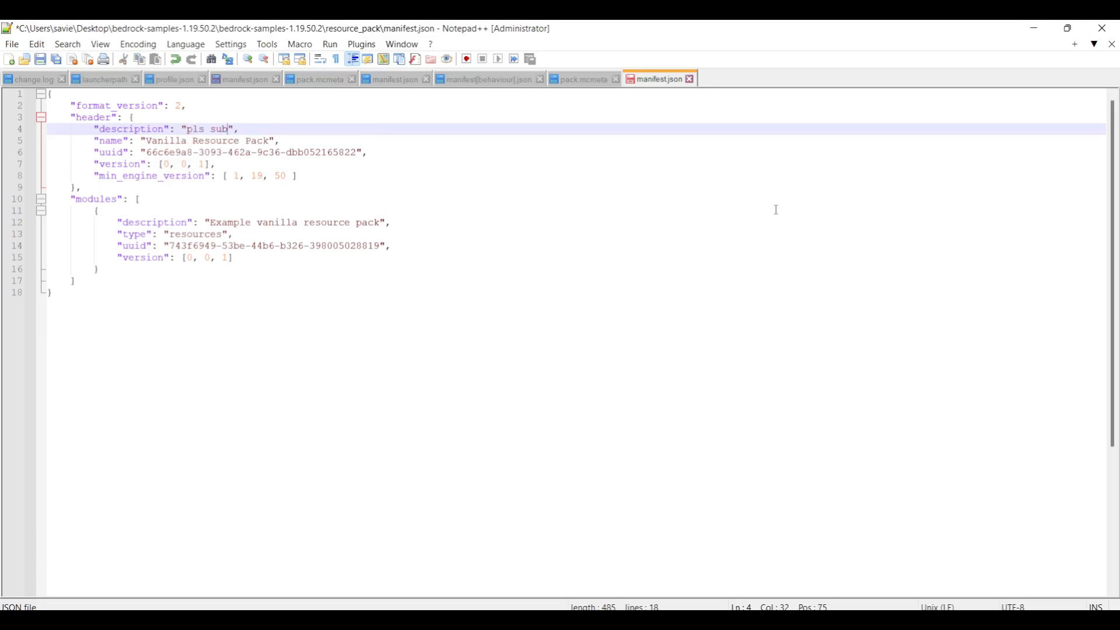
pyautogui.write('ribe :D')
pyautogui.moveTo(187, 129); pyautogui.dragTo(284, 128)
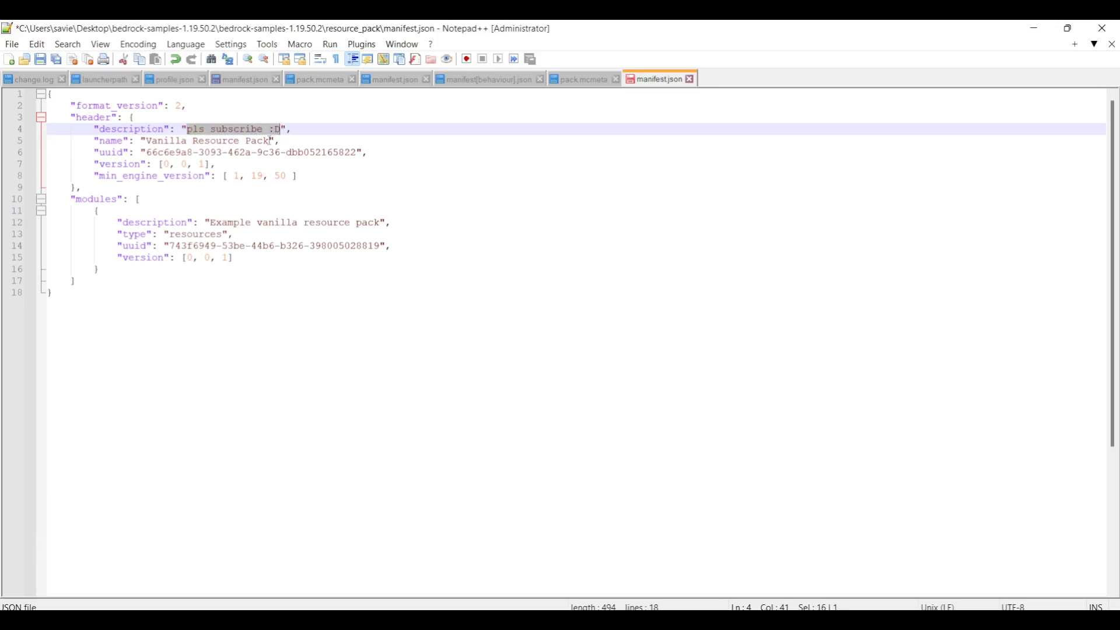
pyautogui.click(256, 151)
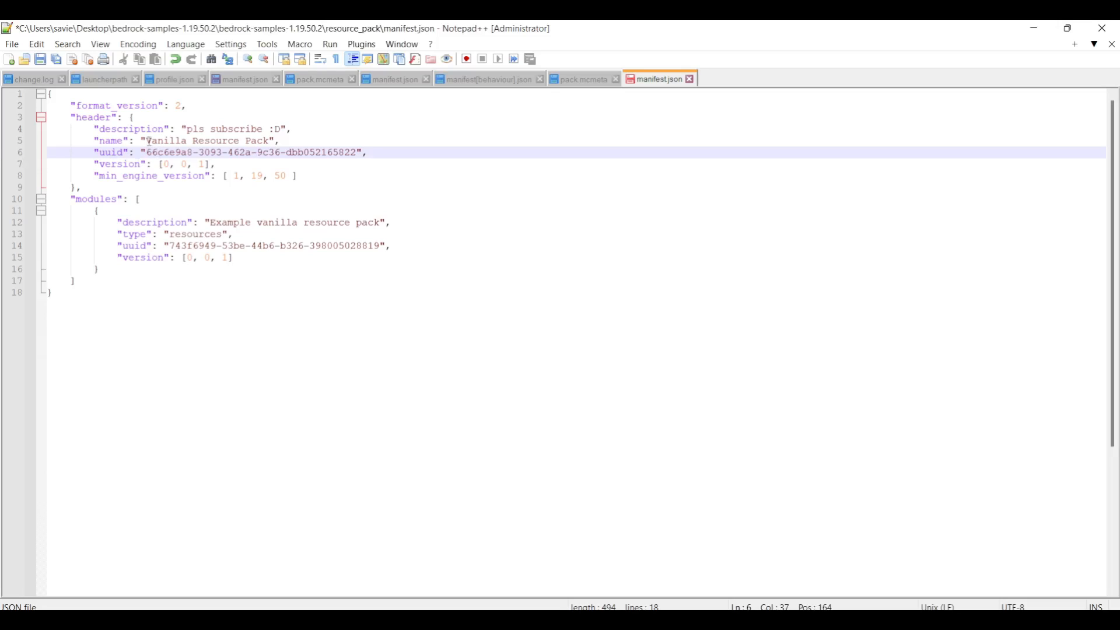
pyautogui.moveTo(187, 130); pyautogui.dragTo(284, 130)
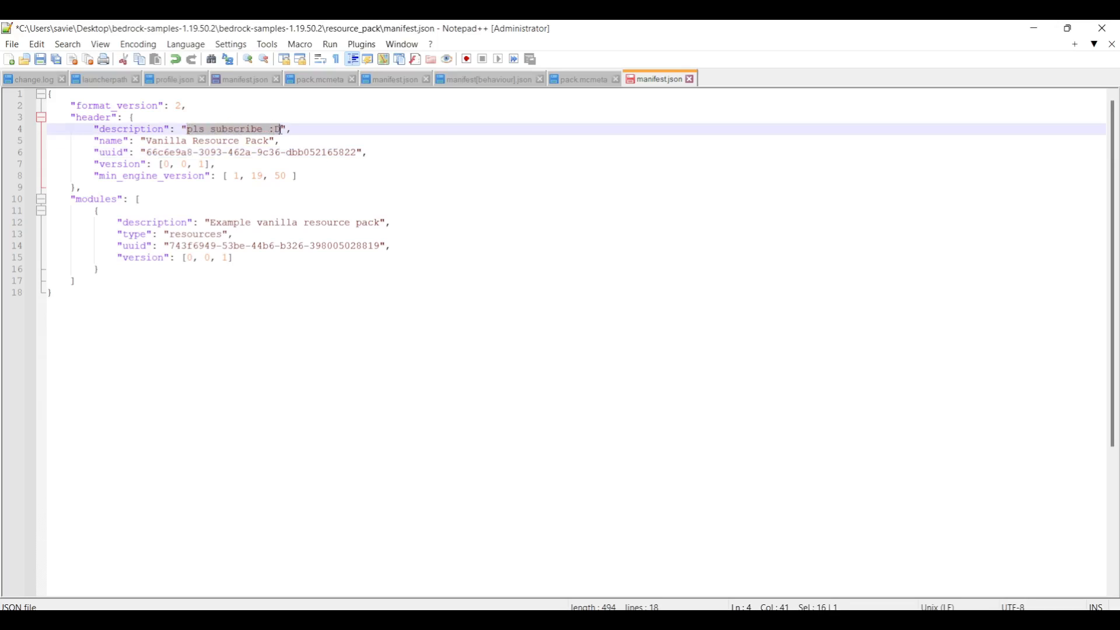
pyautogui.click(209, 142)
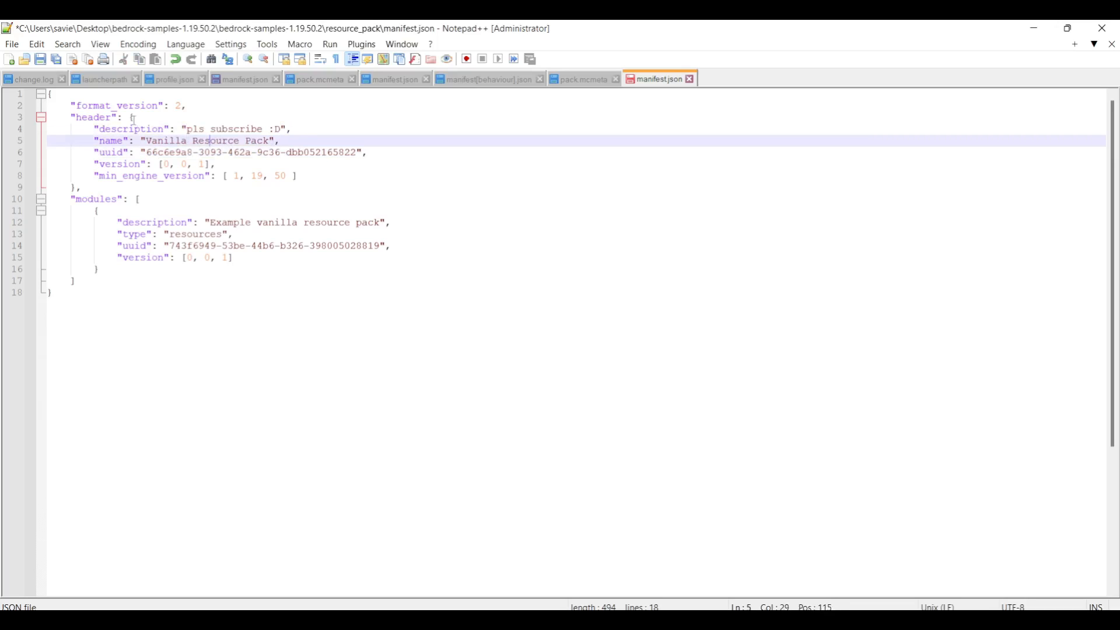
# Add a stray letter m outside the quotes, after the comma ending the header description line
pyautogui.click(184, 128)
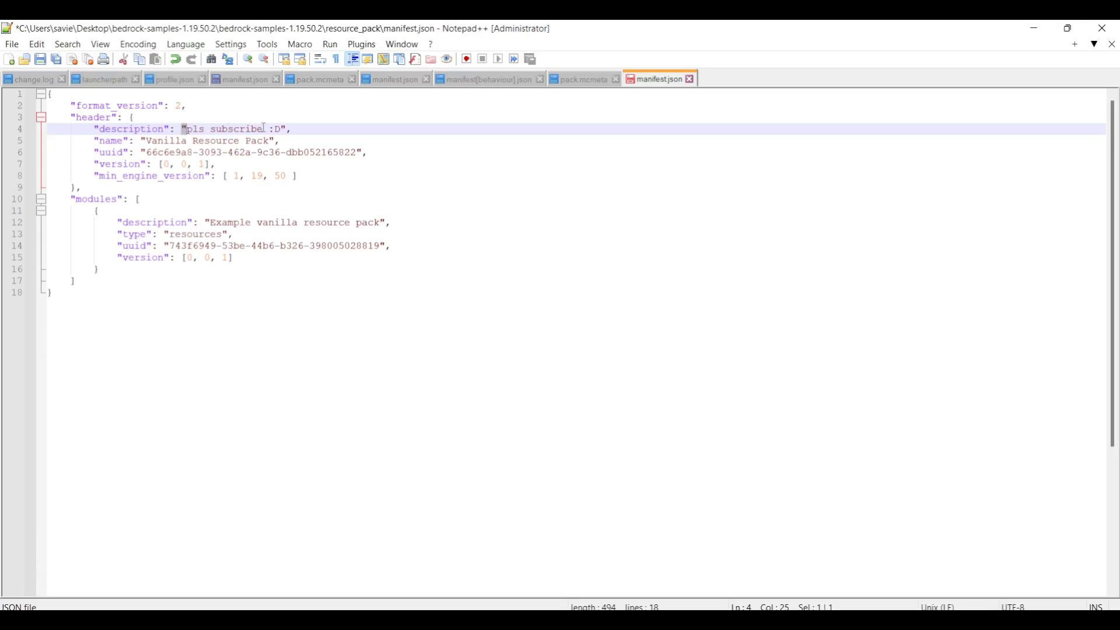
pyautogui.click(283, 130)
pyautogui.moveTo(282, 130); pyautogui.dragTo(285, 131)
pyautogui.click(294, 129)
pyautogui.write('m')
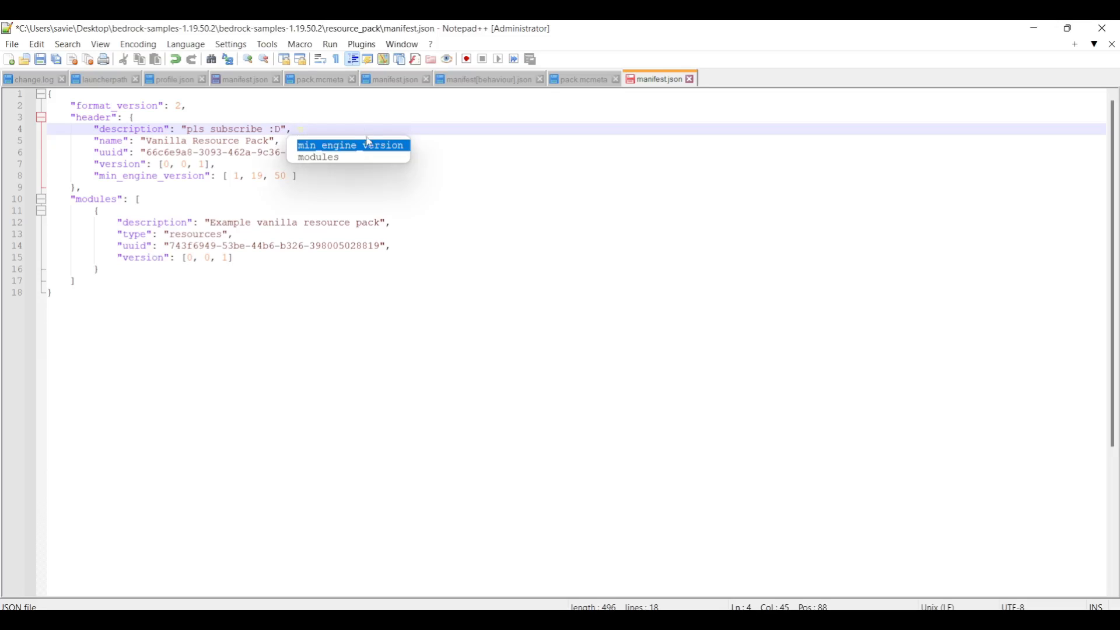
pyautogui.click(539, 162)
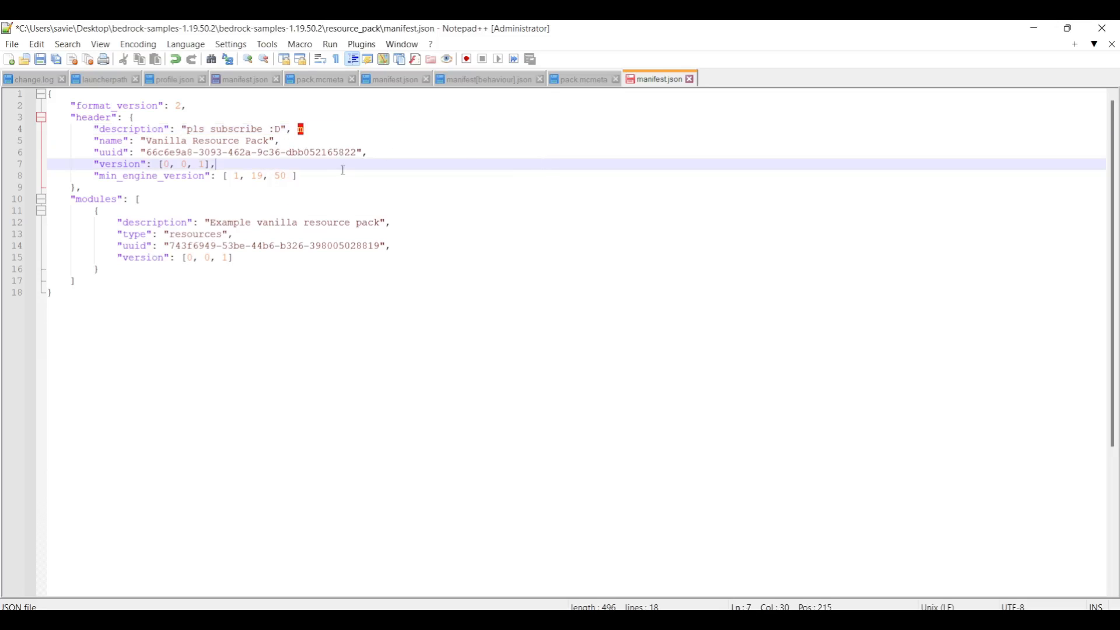
# Remove the stray letter m after the header description so the line ends with the closing quote and comma
pyautogui.click(315, 133)
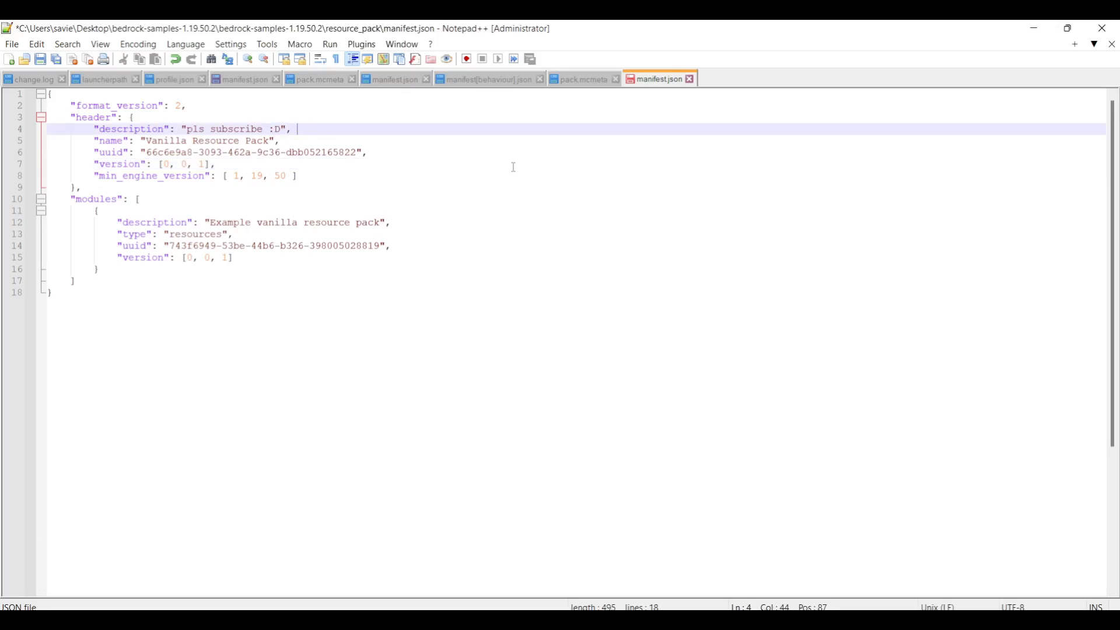
pyautogui.click(281, 176)
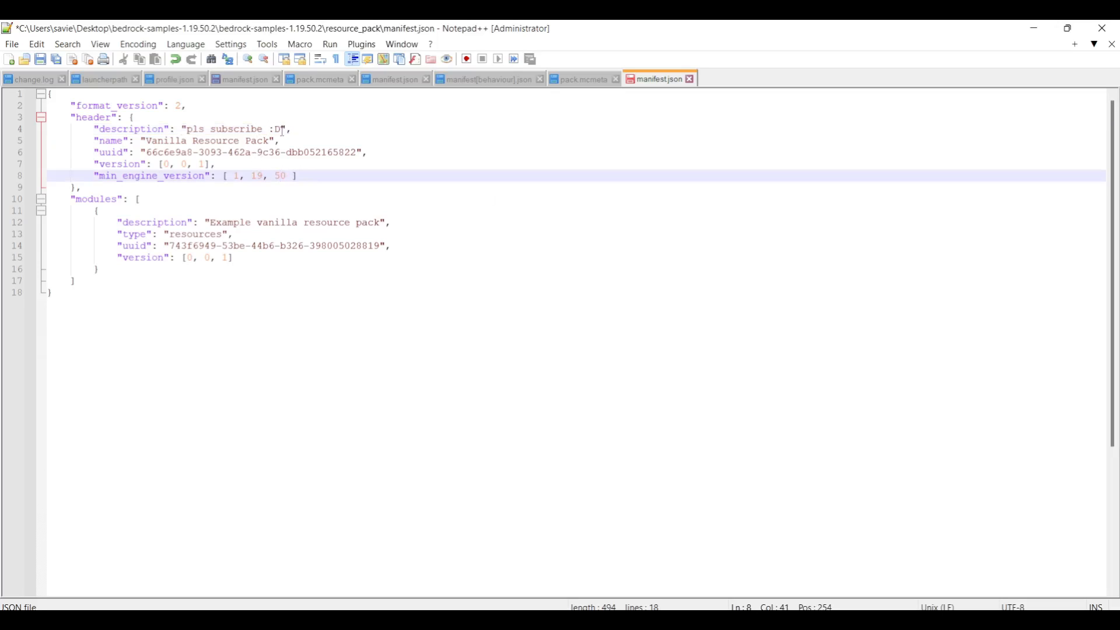
pyautogui.click(282, 130)
pyautogui.hotkey('shift', 'Right')
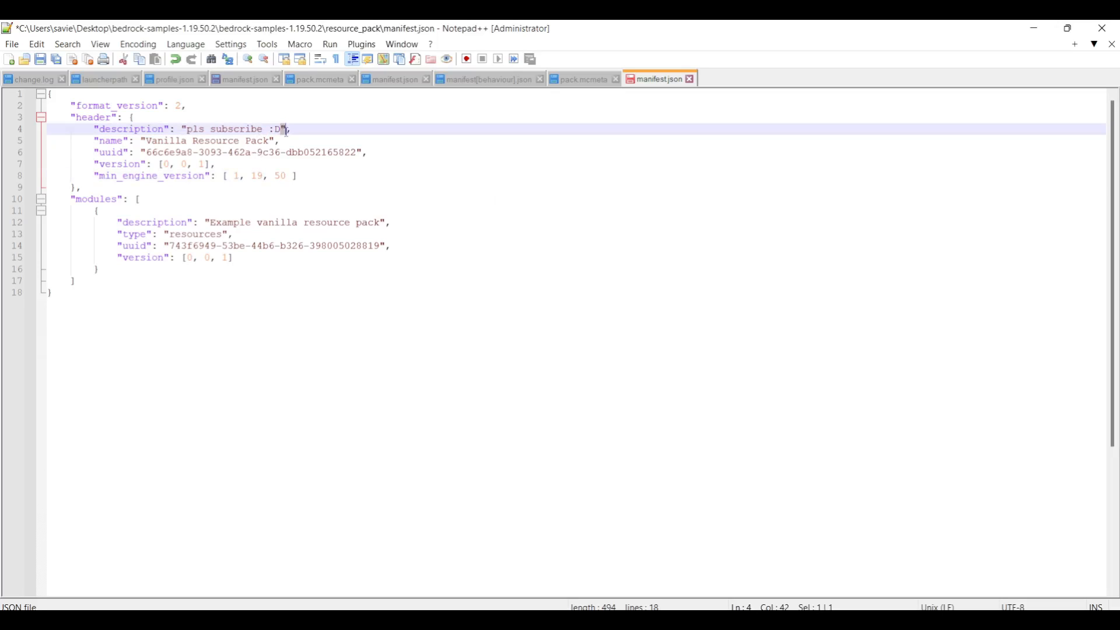
pyautogui.click(288, 168)
pyautogui.click(292, 130)
pyautogui.press('BackSpace')
pyautogui.write(',')
# Replace the header name with "Itsme64's Bedrock example pack", keeping the closing quote and comma
pyautogui.moveTo(101, 142); pyautogui.dragTo(119, 144)
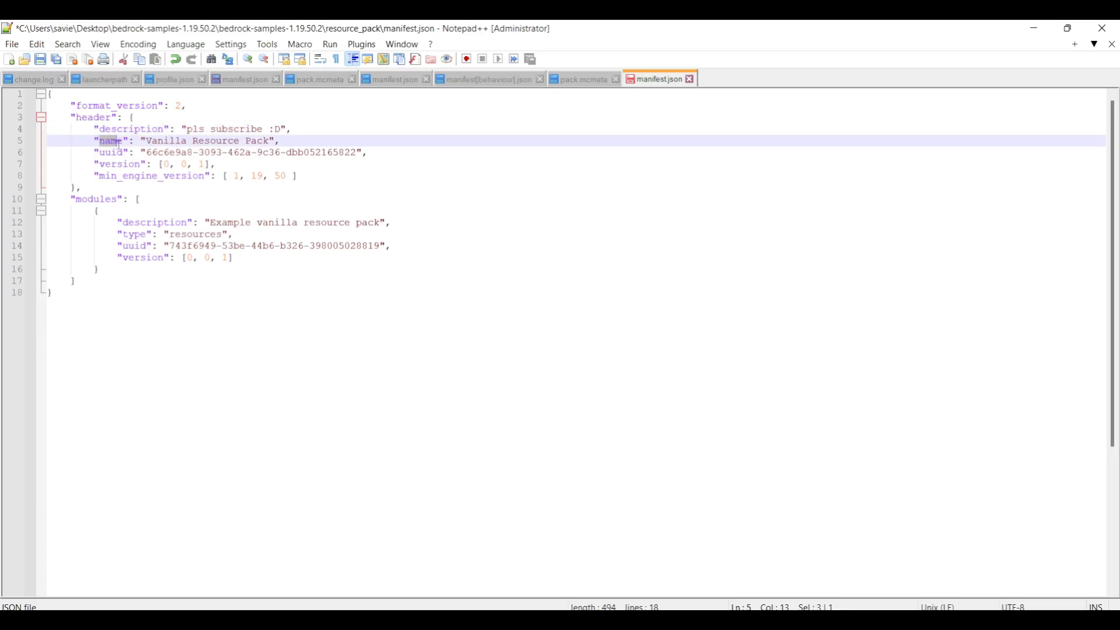
pyautogui.click(113, 160)
pyautogui.click(141, 142)
pyautogui.moveTo(267, 141); pyautogui.dragTo(271, 141)
pyautogui.moveTo(146, 141); pyautogui.dragTo(269, 141)
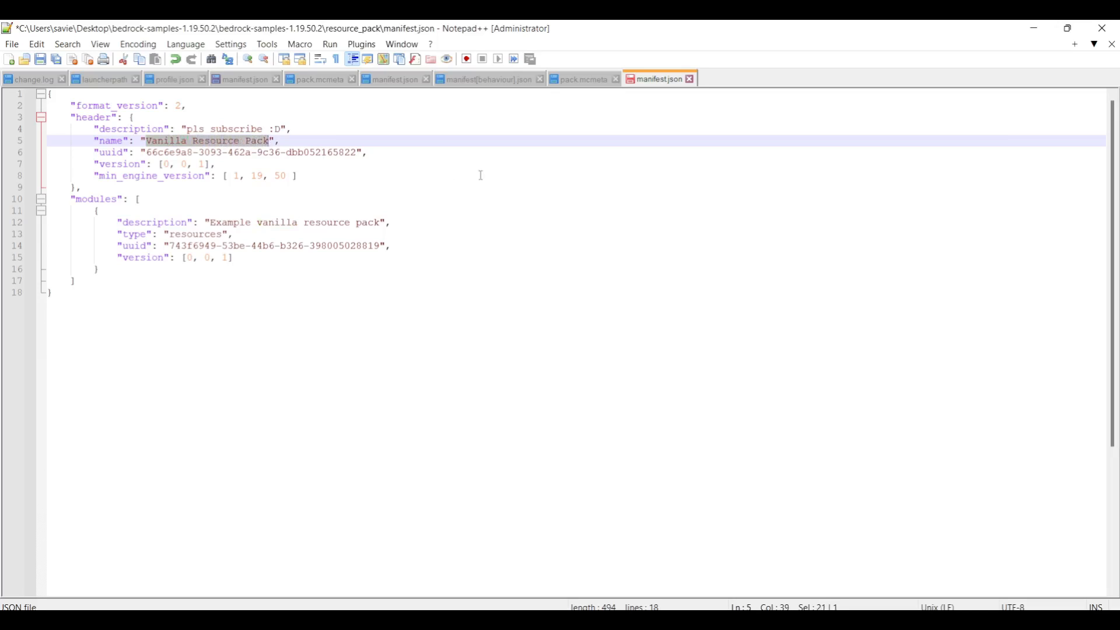
pyautogui.write('Itsme64')
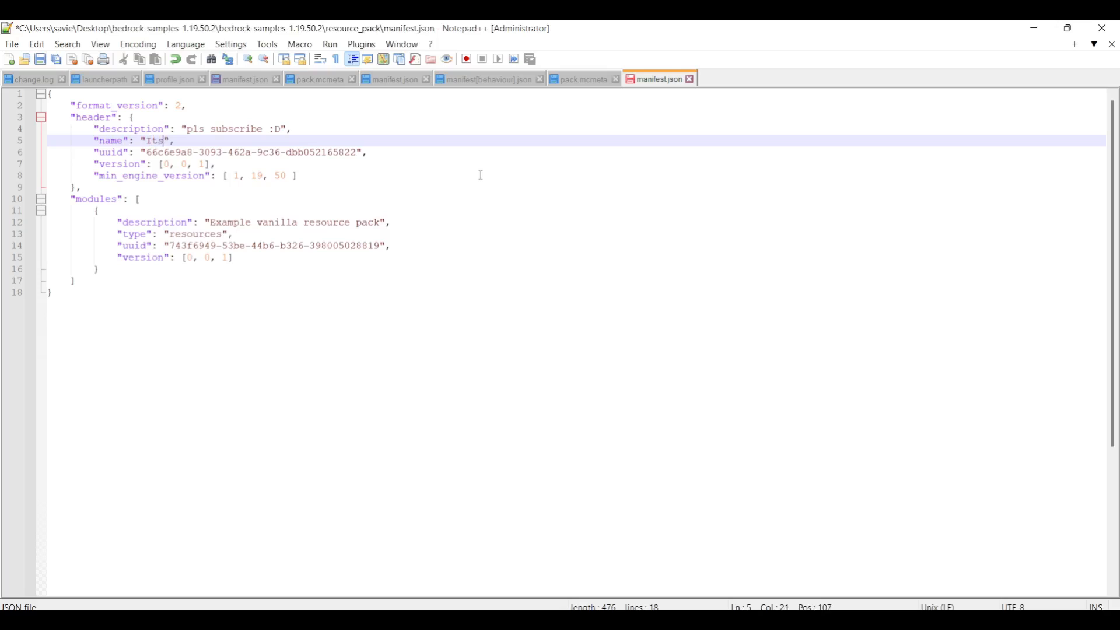
pyautogui.write("'s Bedrock example pack")
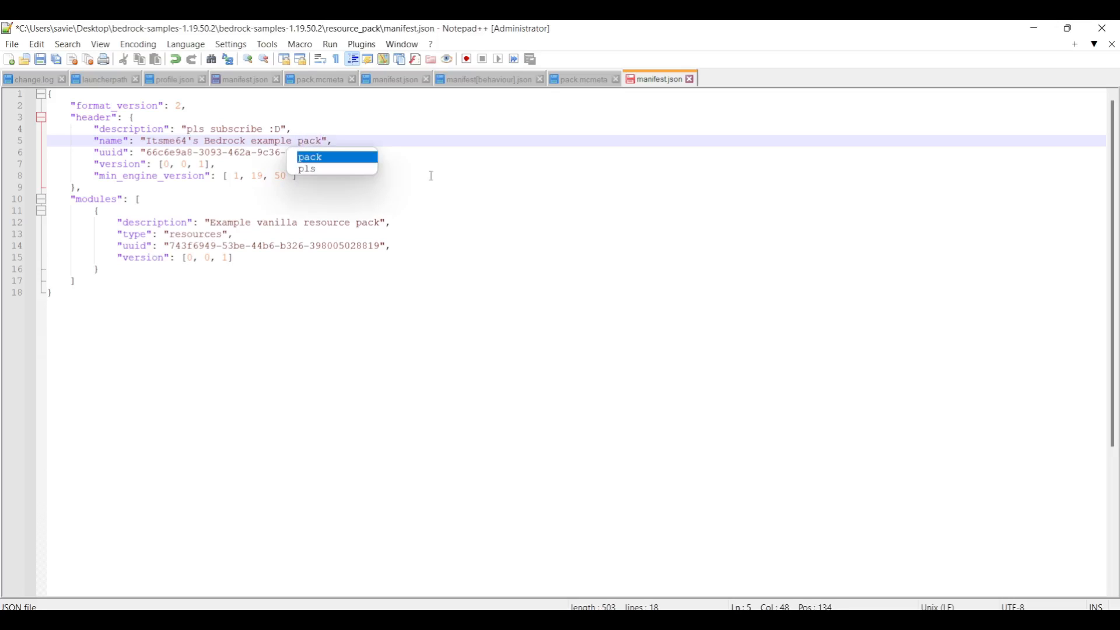
pyautogui.click(260, 146)
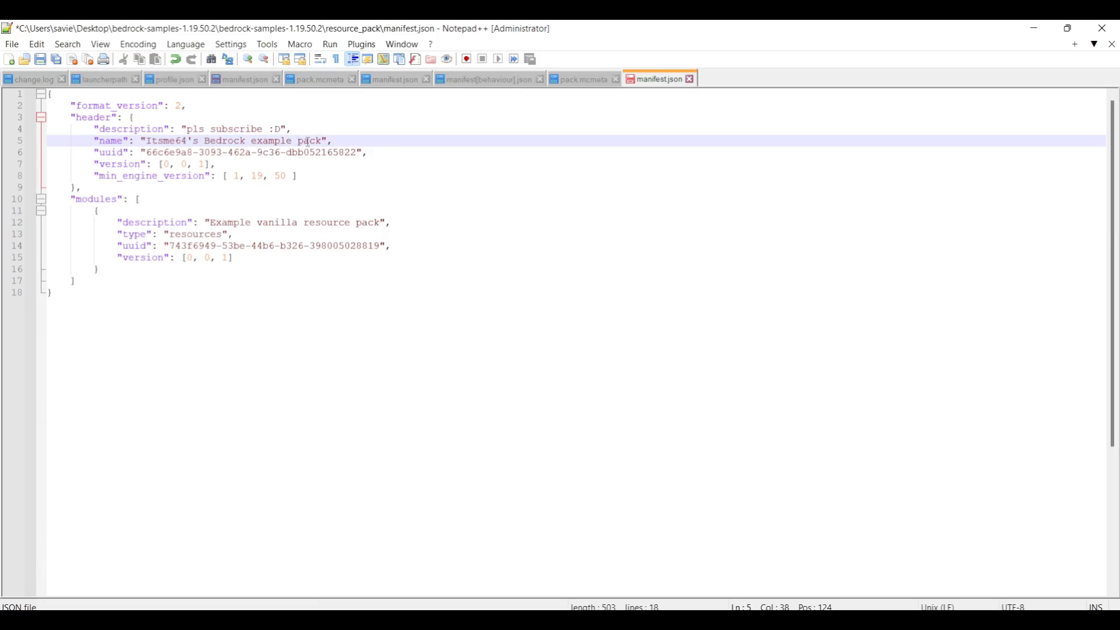
pyautogui.moveTo(323, 141); pyautogui.dragTo(326, 141)
pyautogui.click(330, 142)
pyautogui.write(',')
# Switch to the Online UUID Generator page in Chrome and copy its version 4 UUID for the header's uuid field
pyautogui.moveTo(99, 154); pyautogui.dragTo(124, 155)
pyautogui.click(144, 153)
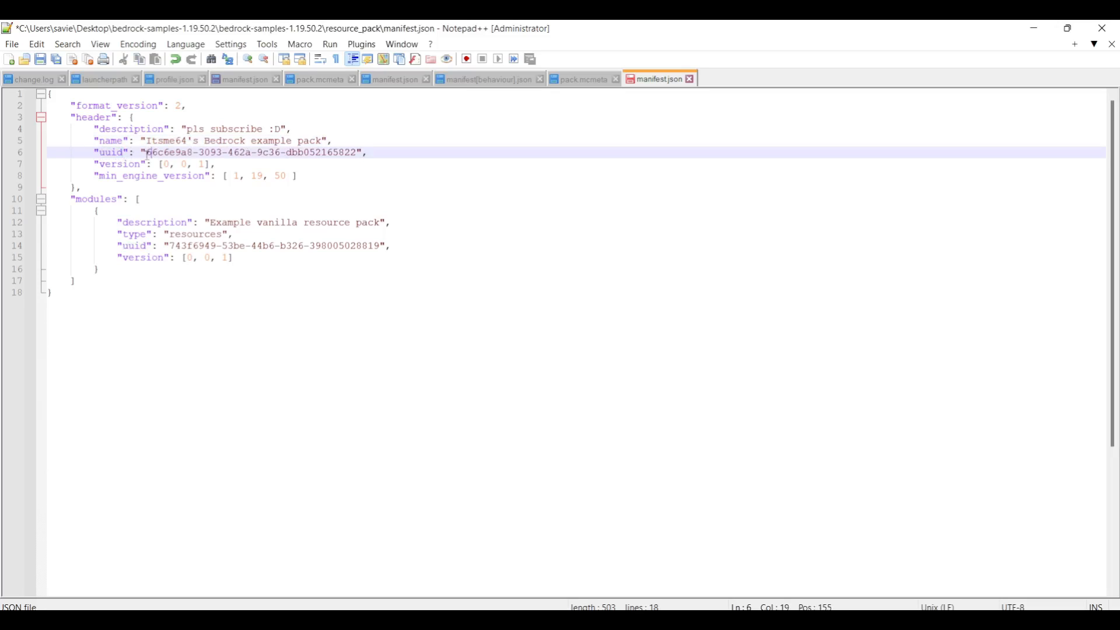
pyautogui.moveTo(143, 152); pyautogui.dragTo(146, 153)
pyautogui.click(360, 153)
pyautogui.moveTo(361, 155); pyautogui.dragTo(332, 156)
pyautogui.doubleClick(355, 153)
pyautogui.click(305, 155)
pyautogui.moveTo(584, 618)
pyautogui.click(624, 577)
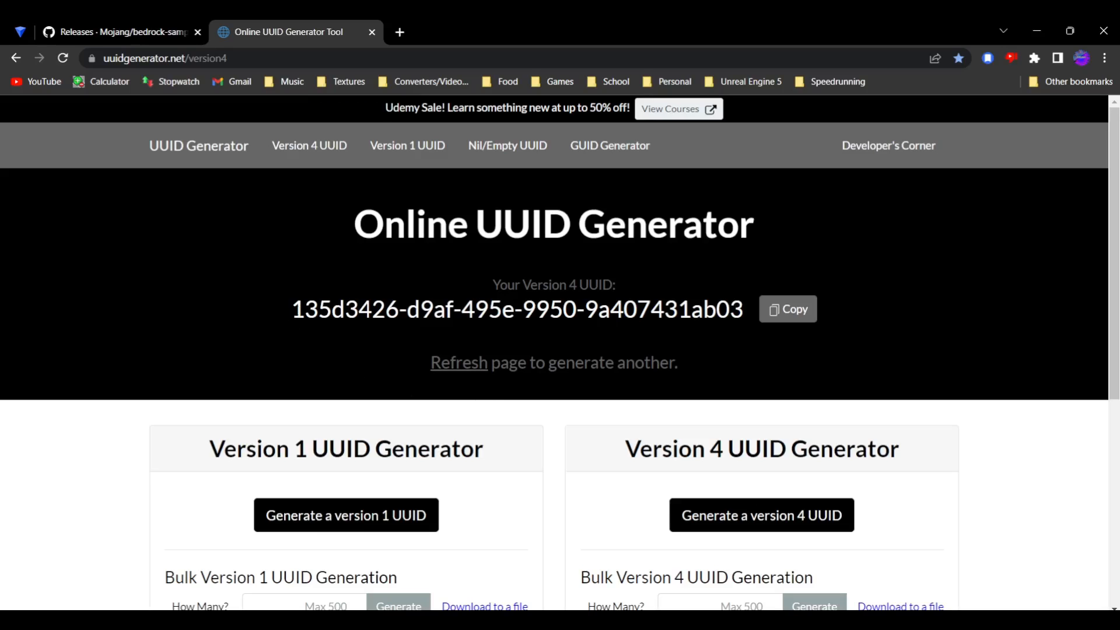
pyautogui.moveTo(292, 310); pyautogui.dragTo(743, 310)
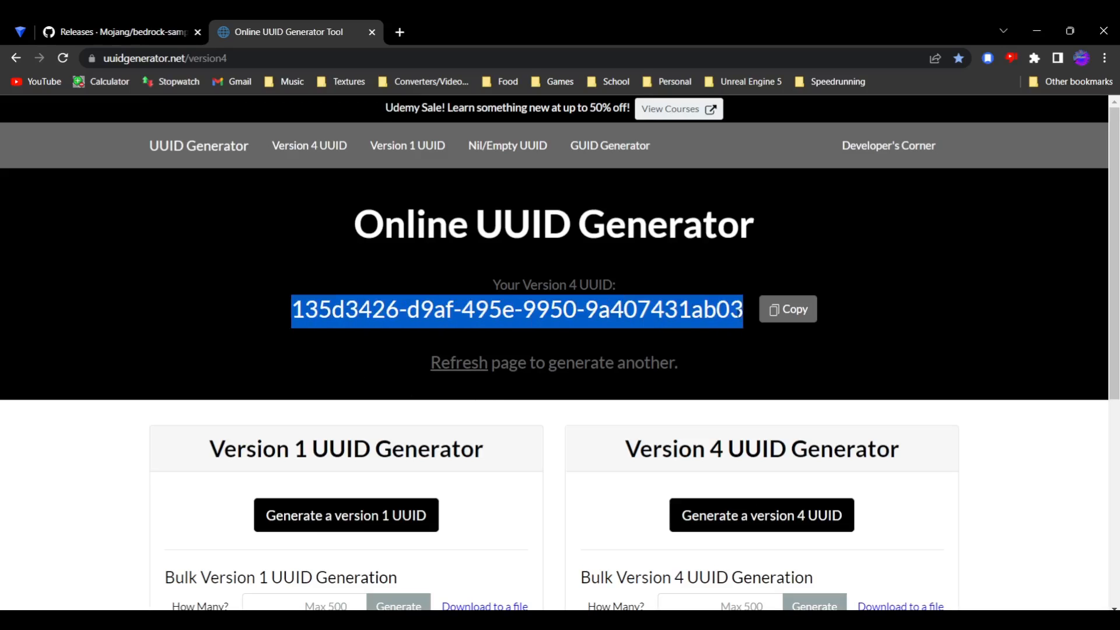
pyautogui.click(810, 366)
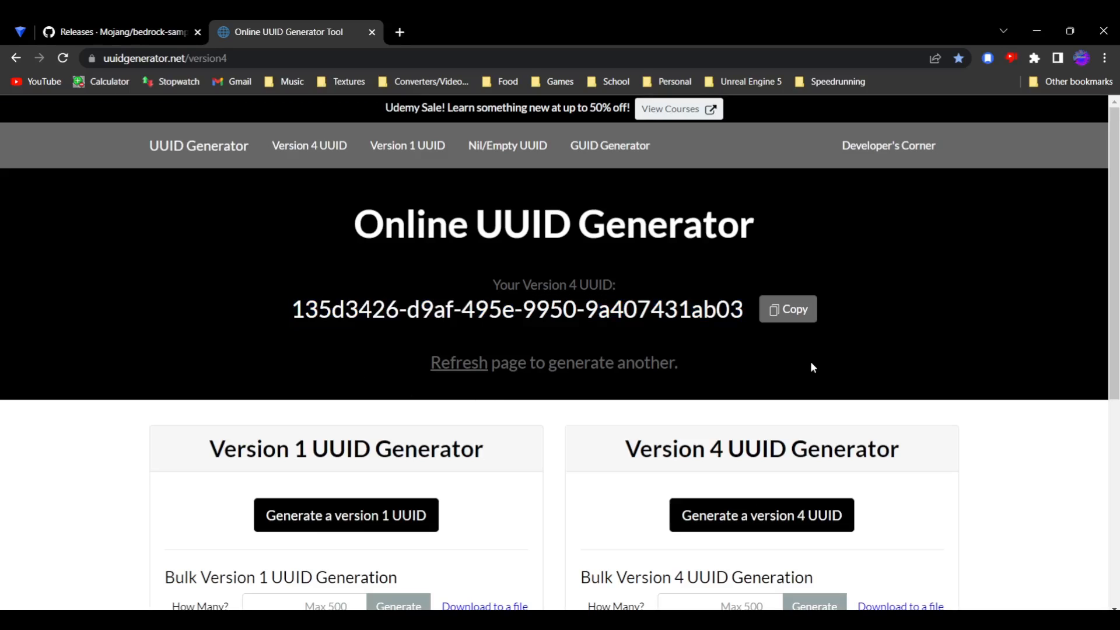
pyautogui.click(775, 310)
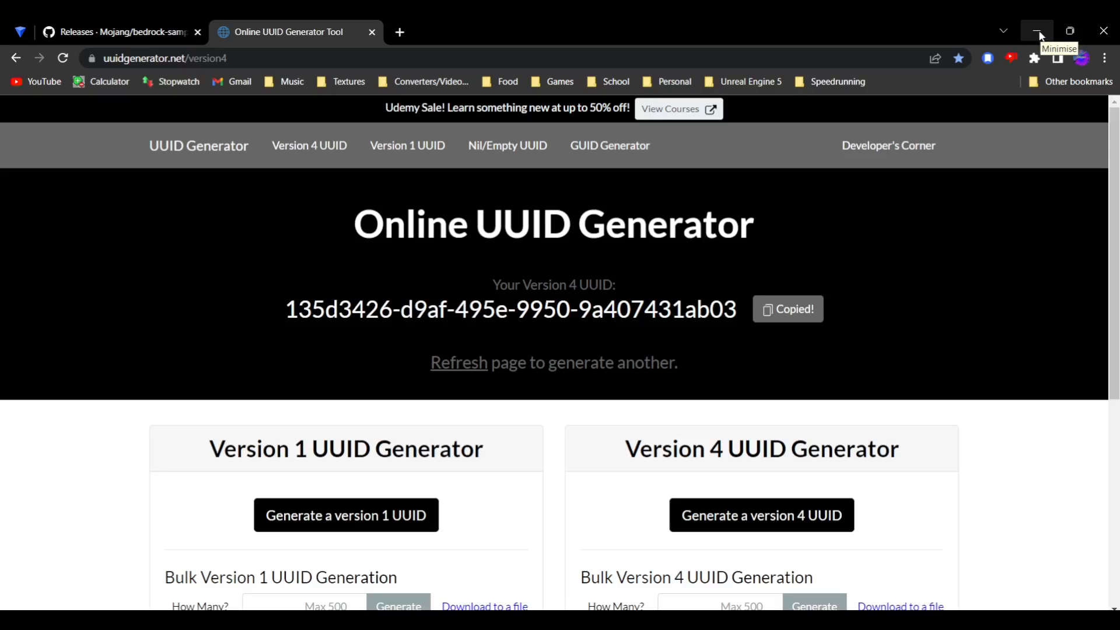
# Return to manifest.json in Notepad++ and replace the header uuid with the copied 135d3426-d9af-495e-9950-9a407431ab03
pyautogui.click(1042, 36)
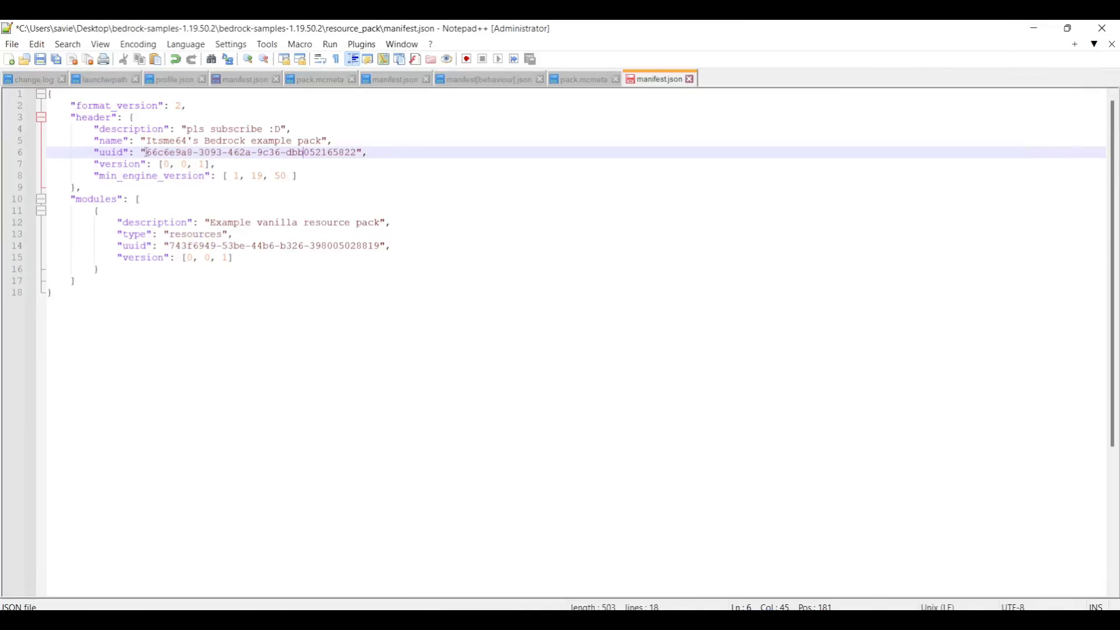
pyautogui.moveTo(145, 152); pyautogui.dragTo(359, 158)
pyautogui.hotkey('ctrl', 'v')
pyautogui.moveTo(147, 153); pyautogui.dragTo(357, 156)
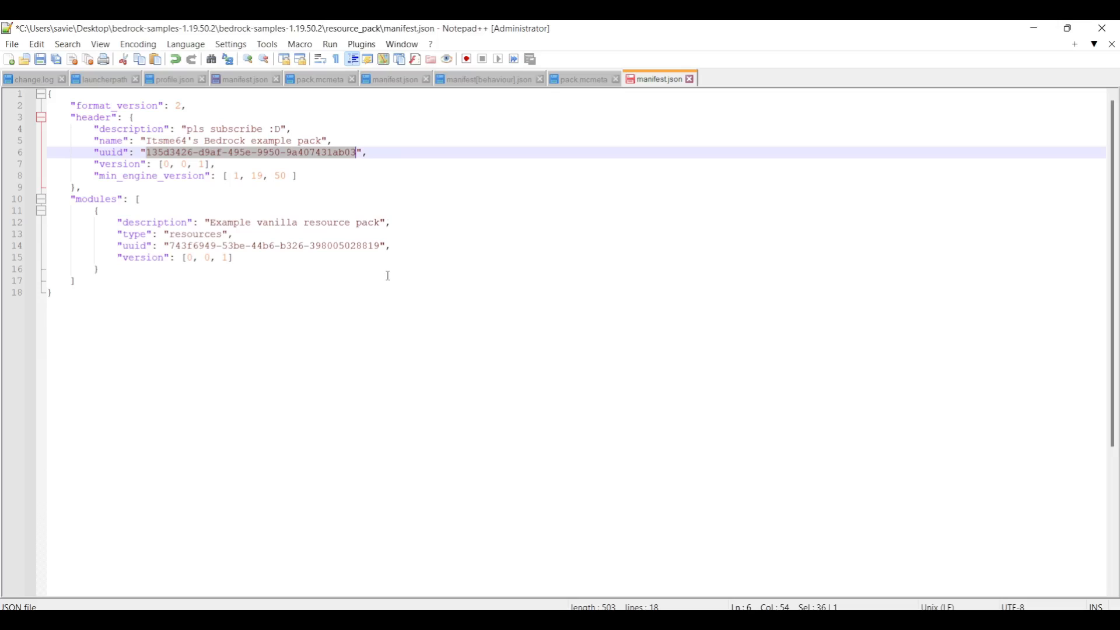
# Generate another version 4 UUID on the Chrome generator page and copy it for the modules uuid
pyautogui.click(130, 199)
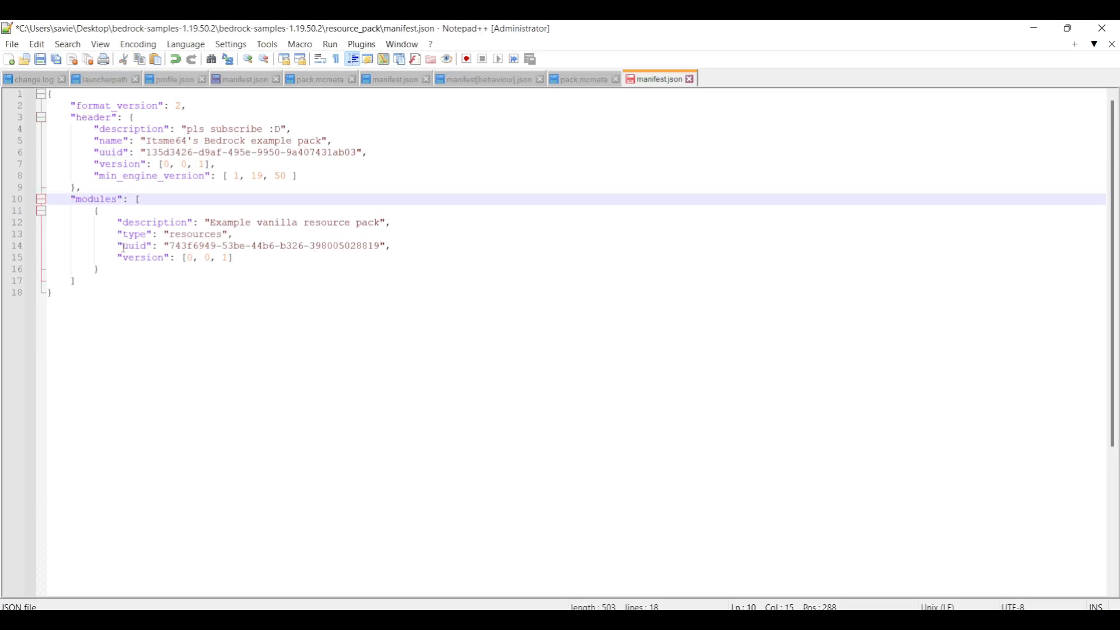
pyautogui.doubleClick(129, 246)
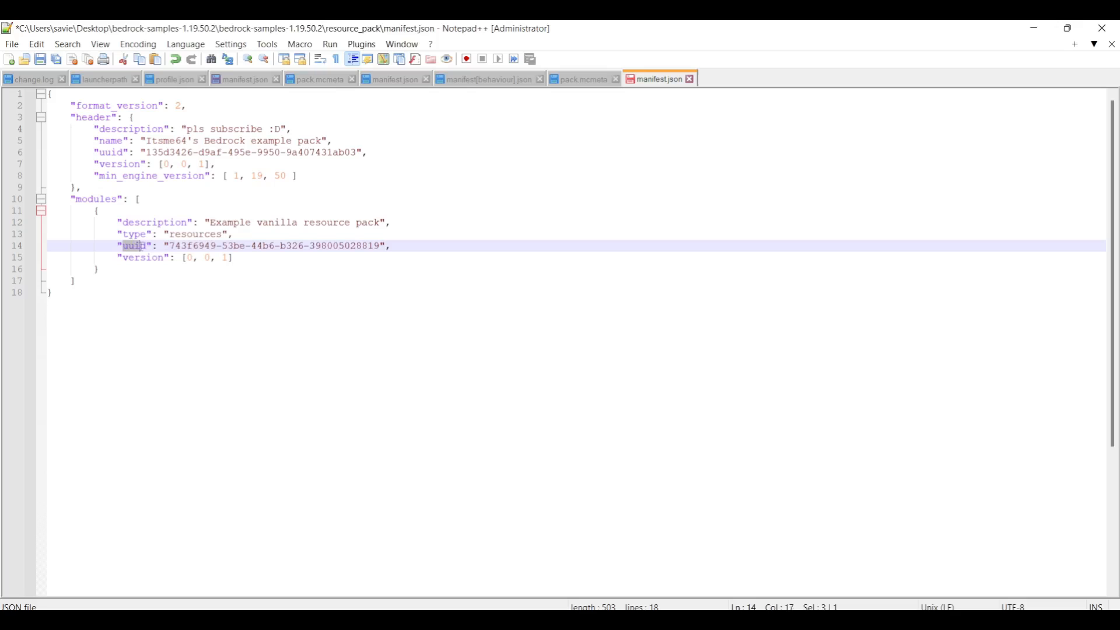
pyautogui.click(170, 246)
pyautogui.moveTo(586, 610)
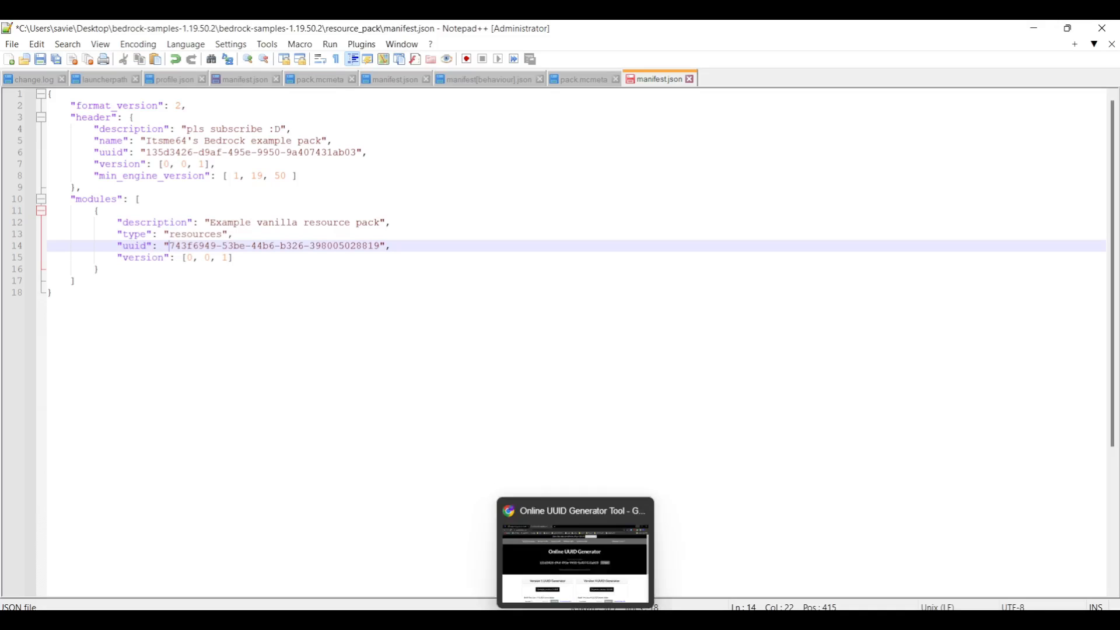
pyautogui.click(584, 560)
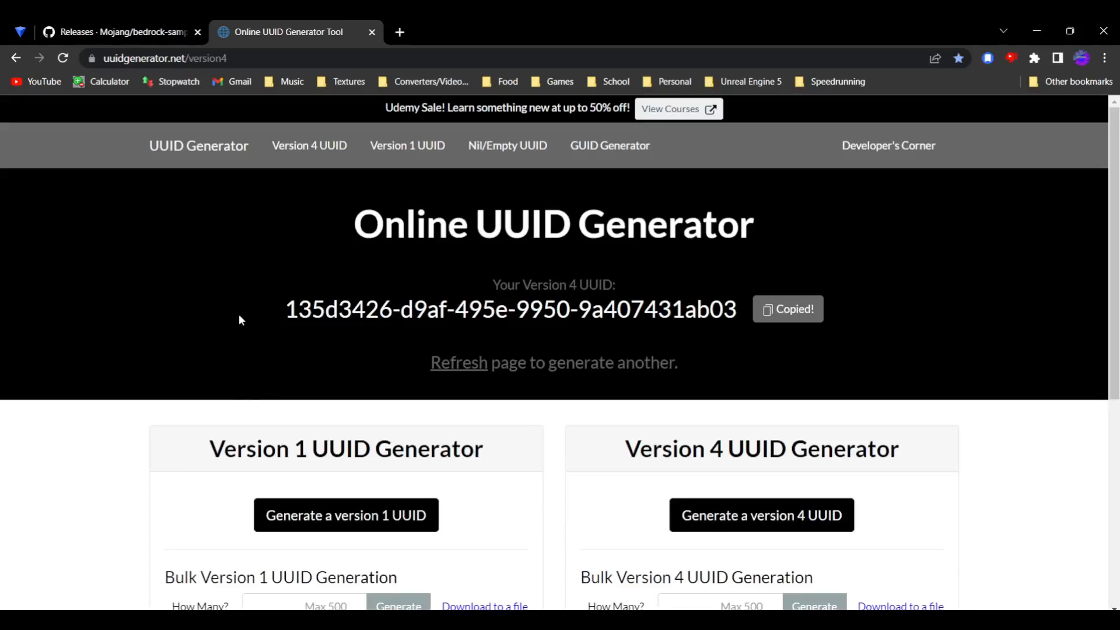
pyautogui.click(459, 363)
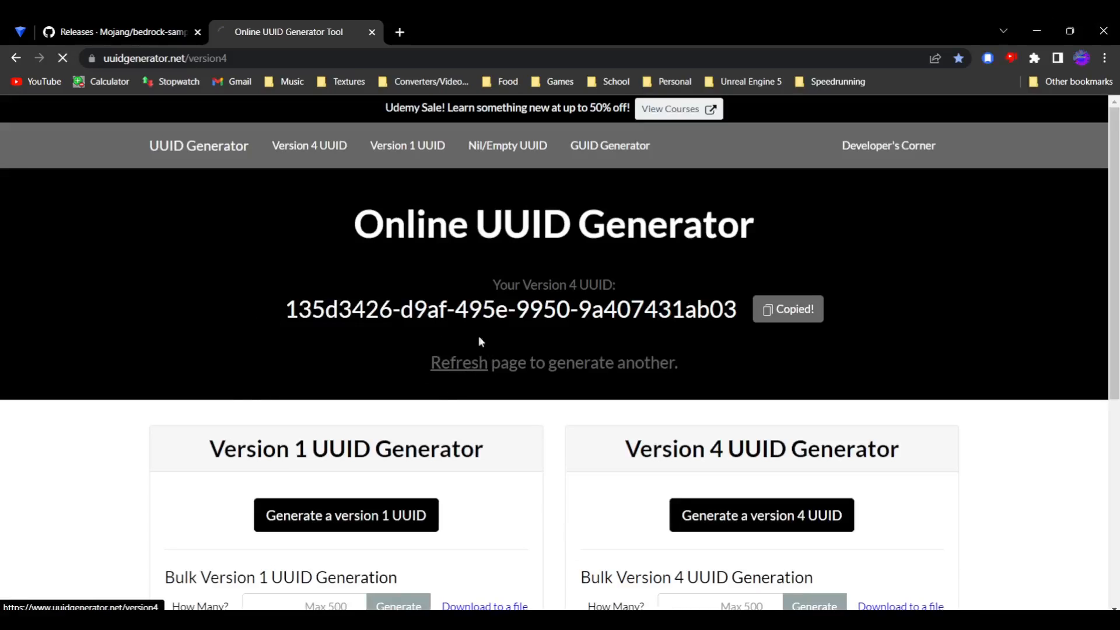
pyautogui.click(796, 318)
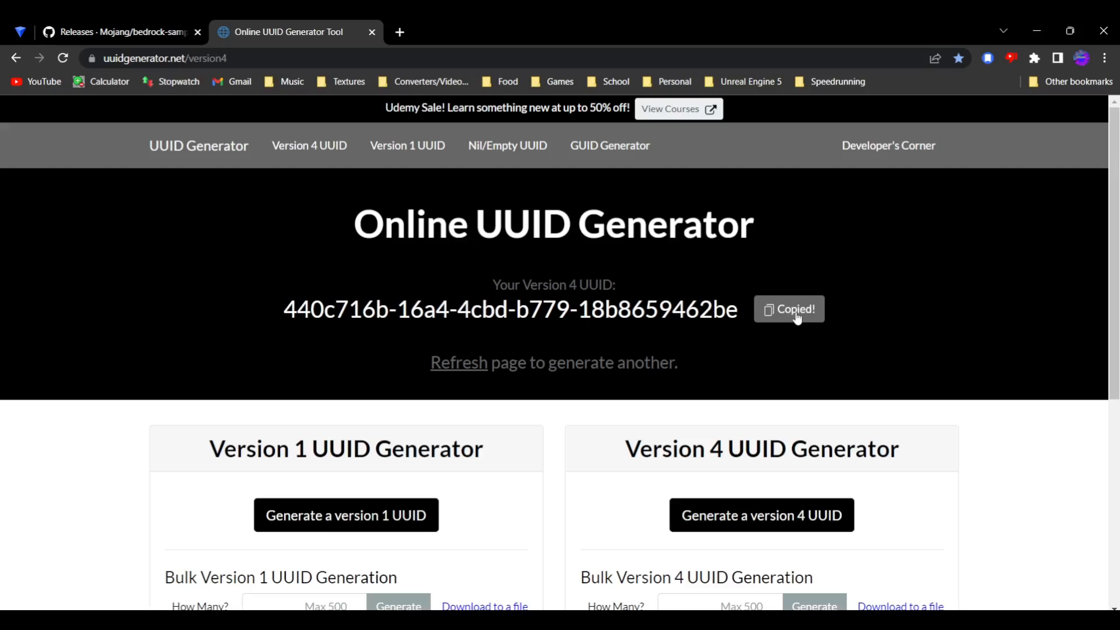
# Return to manifest.json in Notepad++ and replace the modules uuid with the copied 440c716b-16a4-4cbd-b779-18b8659462be
pyautogui.moveTo(351, 619)
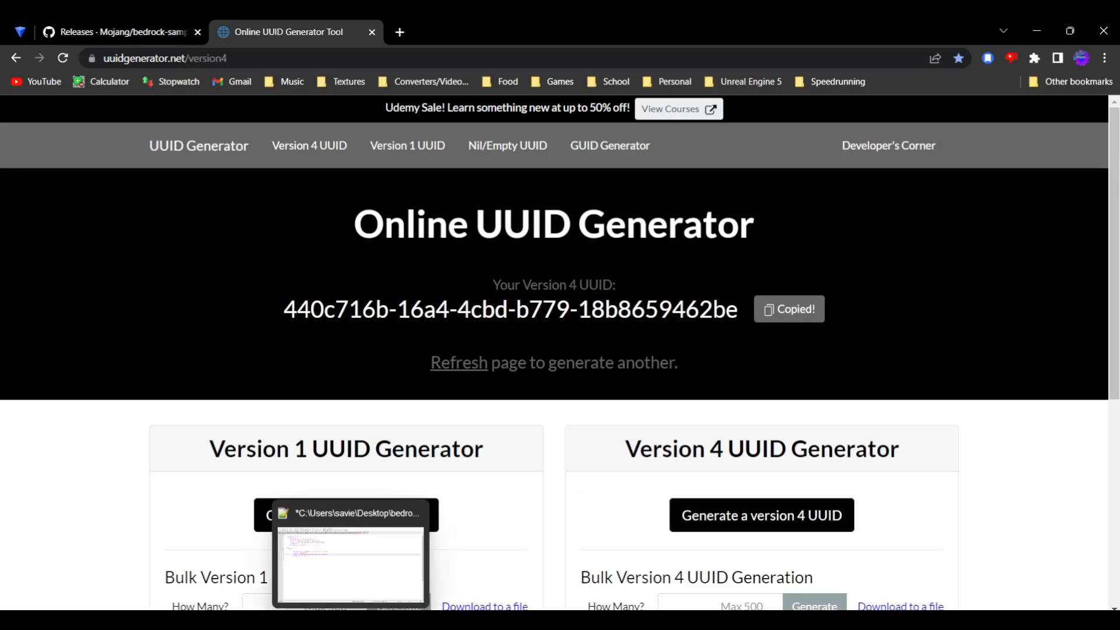
pyautogui.click(372, 565)
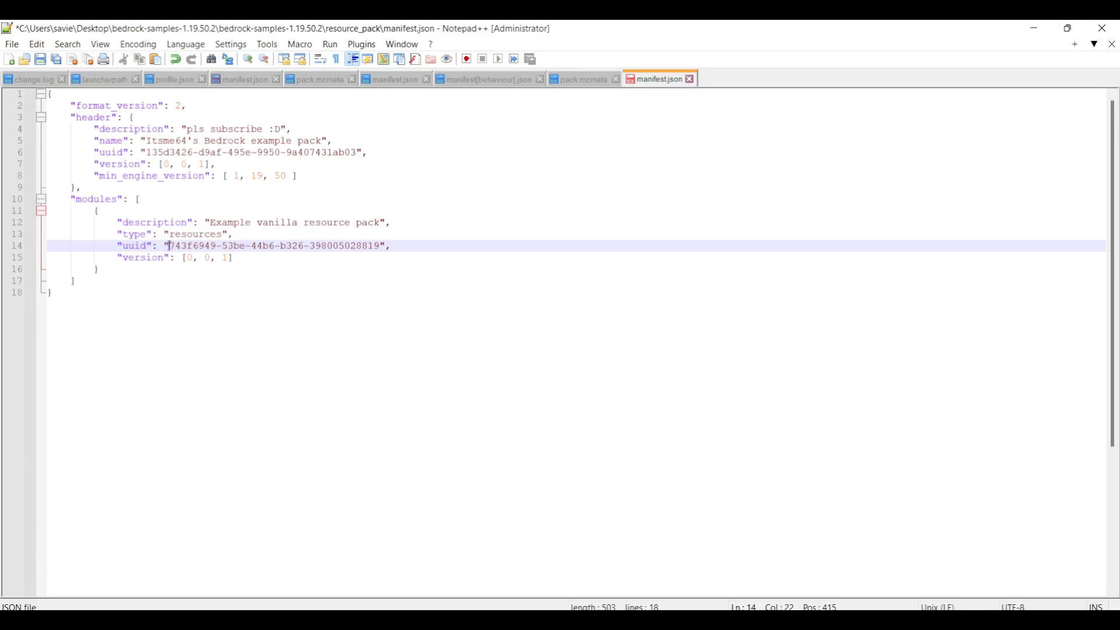
pyautogui.moveTo(169, 247); pyautogui.dragTo(382, 247)
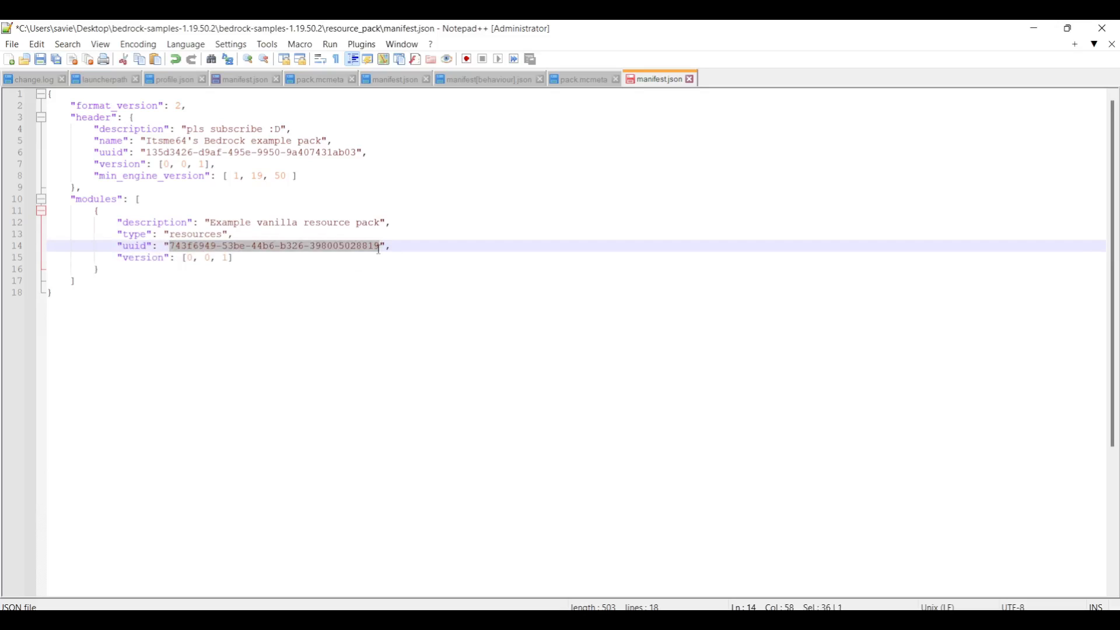
pyautogui.hotkey('ctrl', 'v')
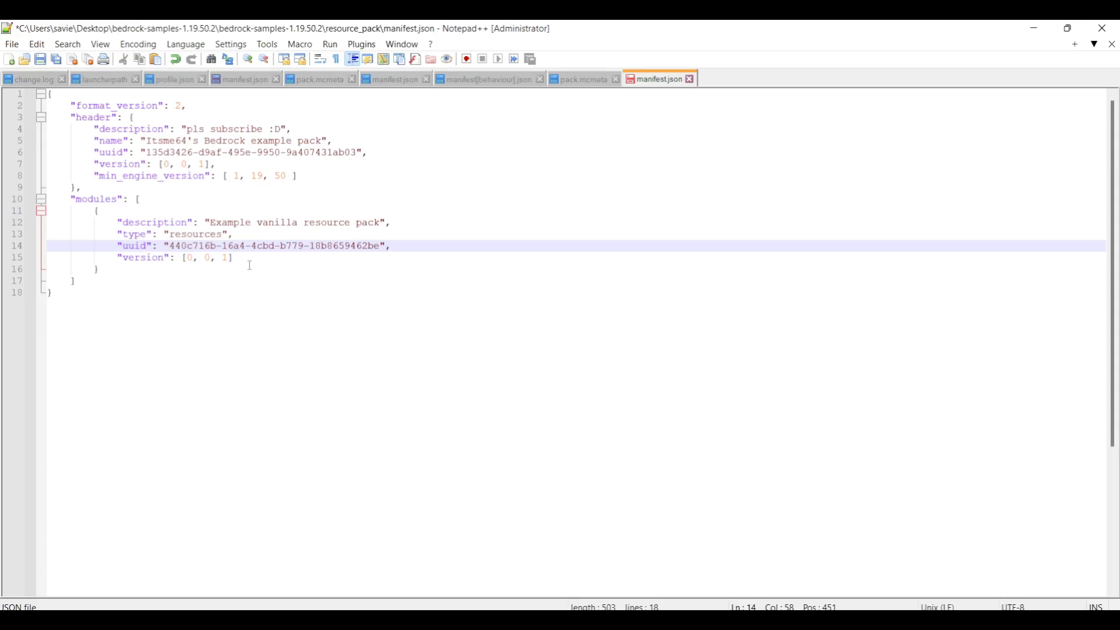
# Copy the header description "pls subscribe :D" over the modules description text
pyautogui.click(149, 129)
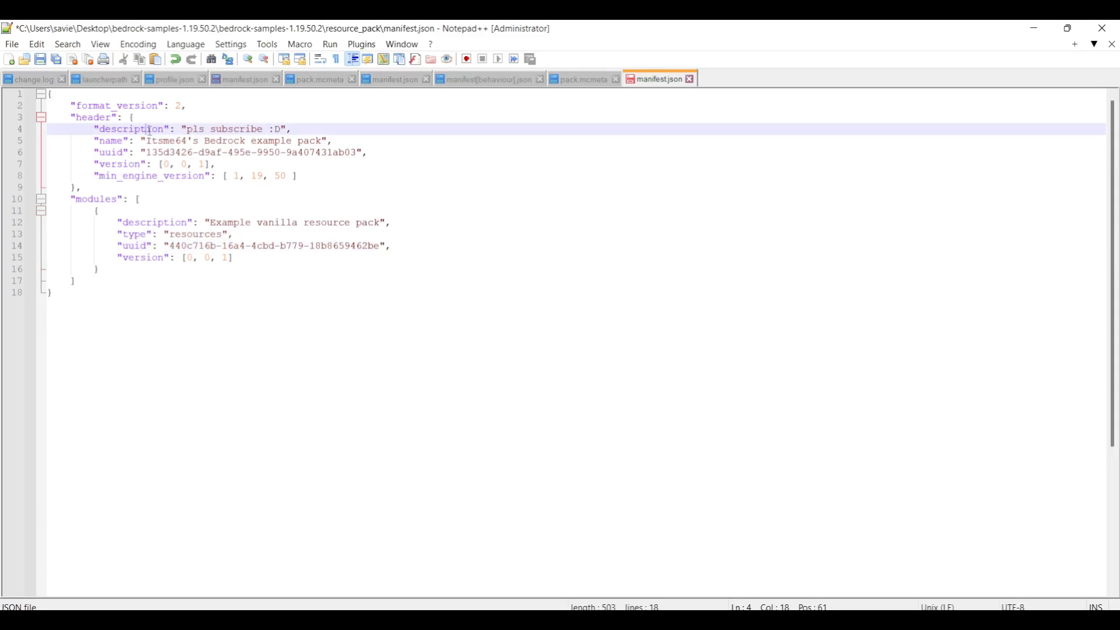
pyautogui.moveTo(185, 129); pyautogui.dragTo(284, 130)
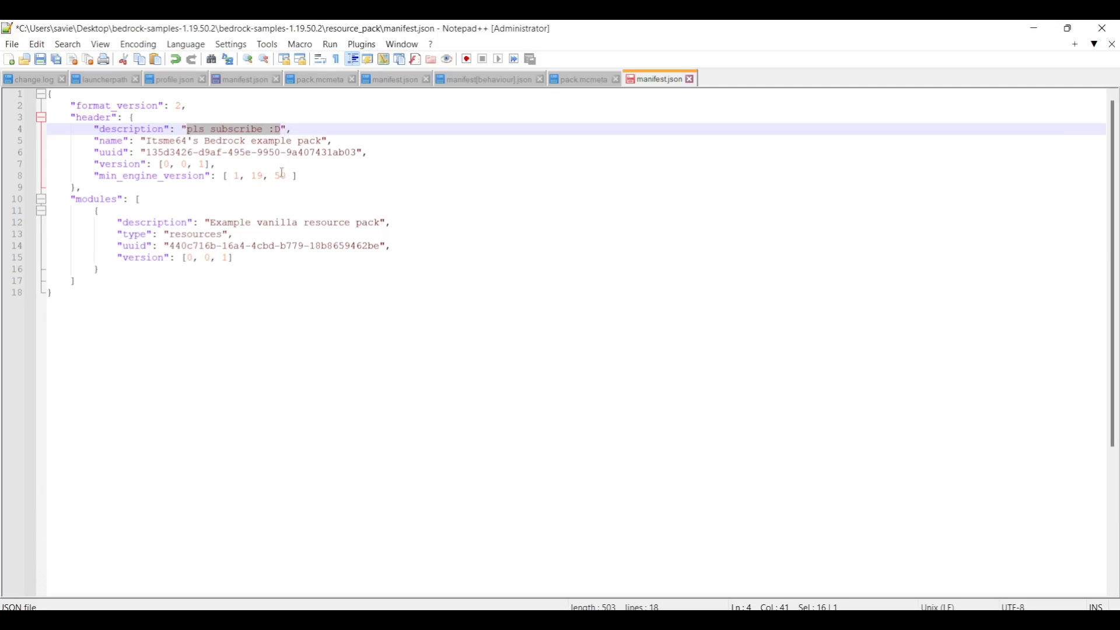
pyautogui.click(239, 235)
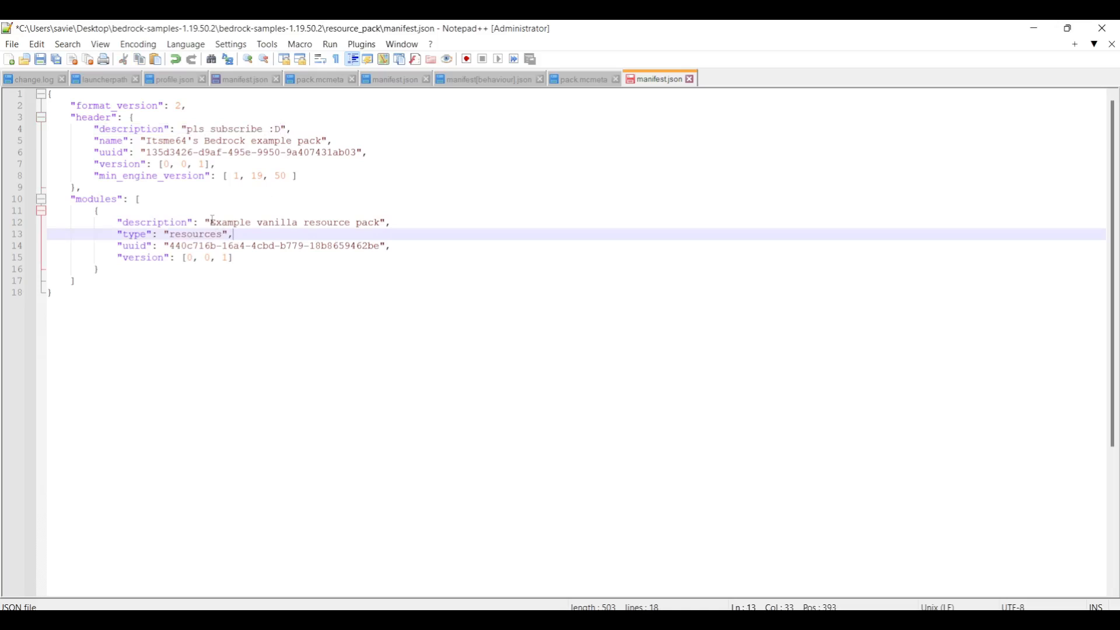
pyautogui.moveTo(210, 222); pyautogui.dragTo(379, 226)
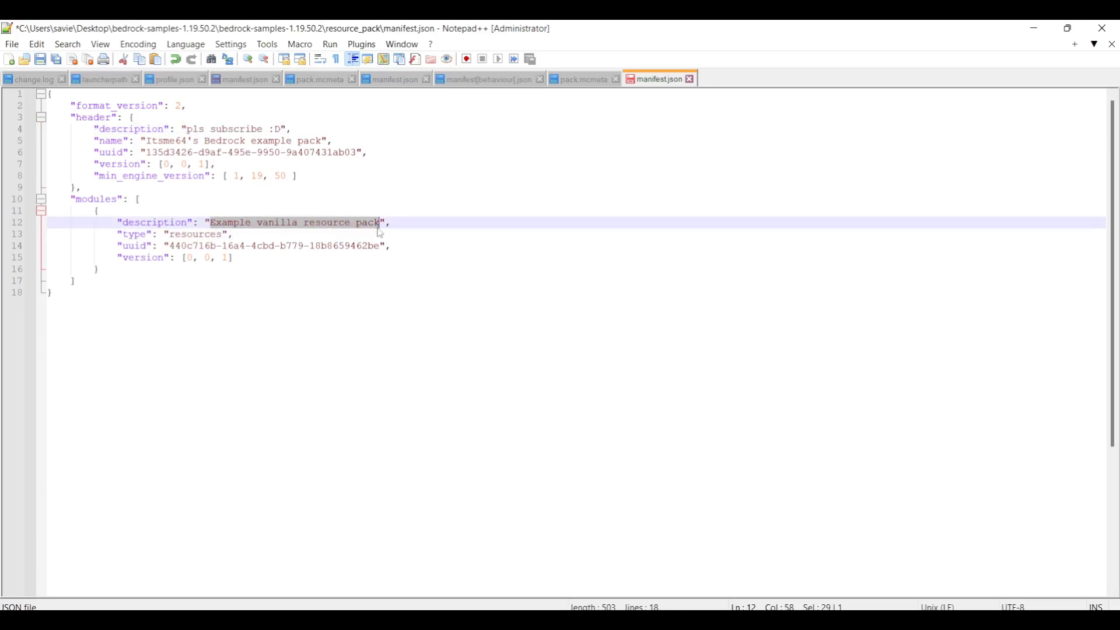
pyautogui.hotkey('ctrl', 'v')
pyautogui.moveTo(129, 223); pyautogui.dragTo(305, 225)
pyautogui.click(167, 247)
pyautogui.click(224, 243)
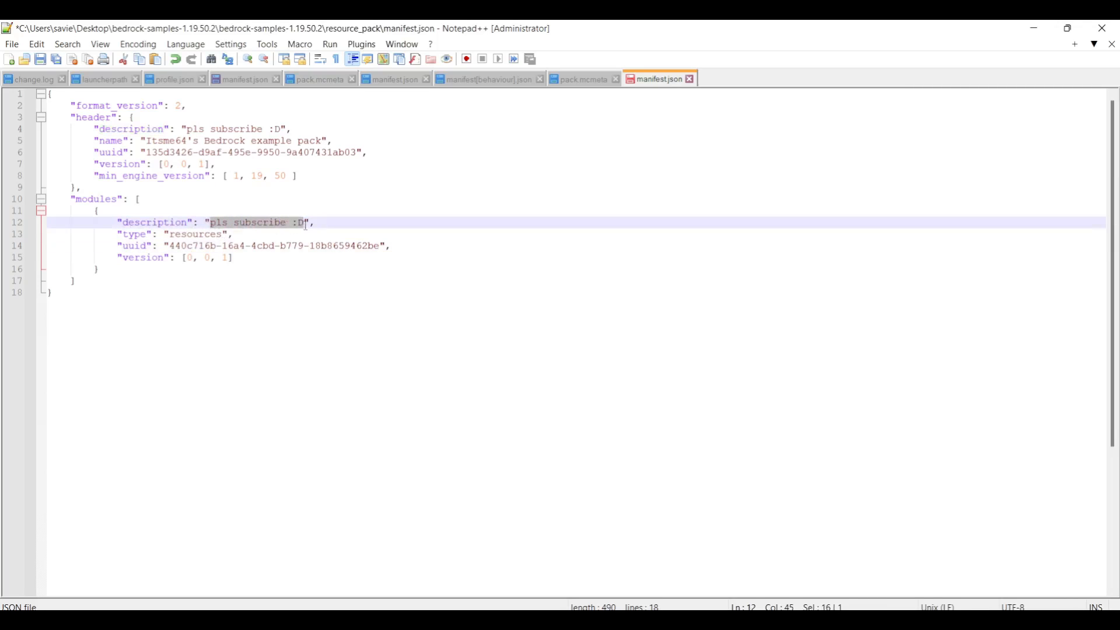
# Check the matching descriptions and the header uuid, and save manifest.json
pyautogui.moveTo(186, 129); pyautogui.dragTo(283, 131)
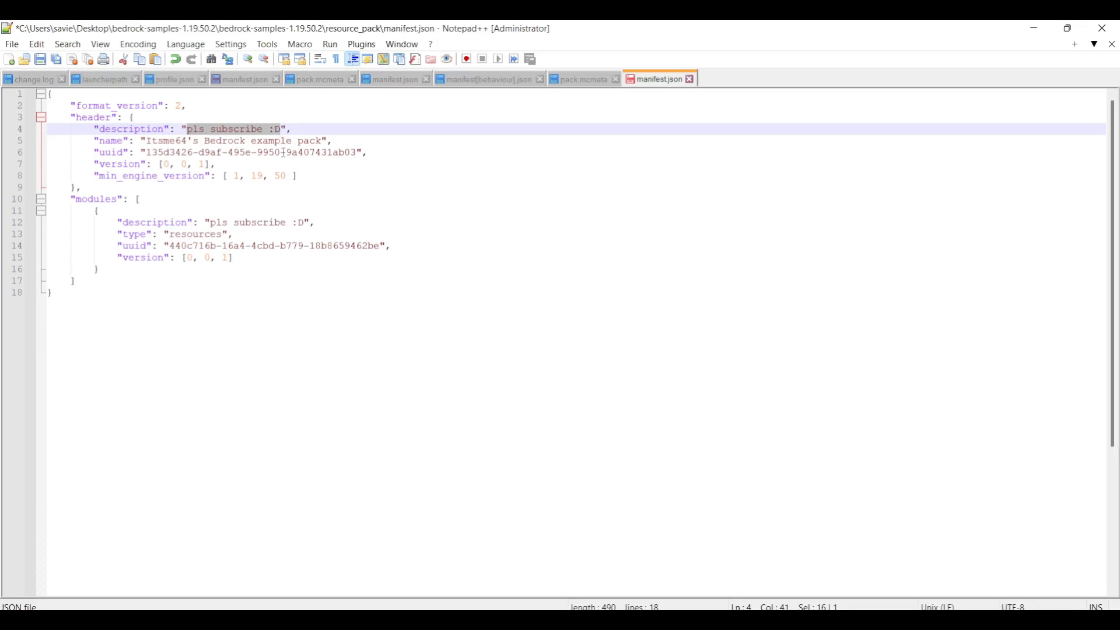
pyautogui.click(276, 199)
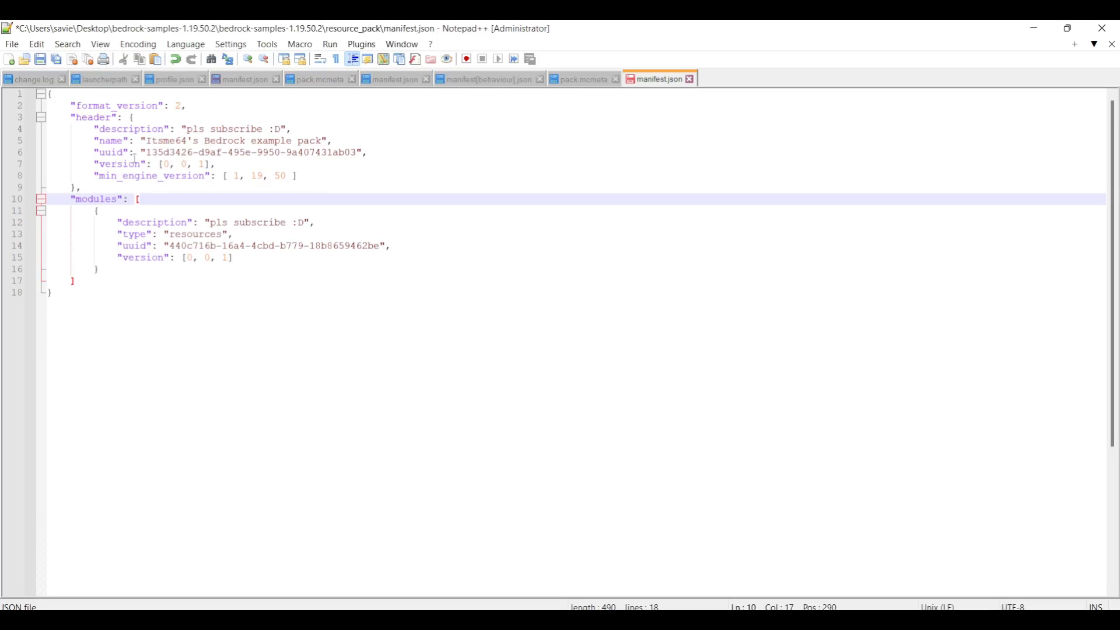
pyautogui.moveTo(149, 156); pyautogui.dragTo(356, 158)
pyautogui.click(352, 188)
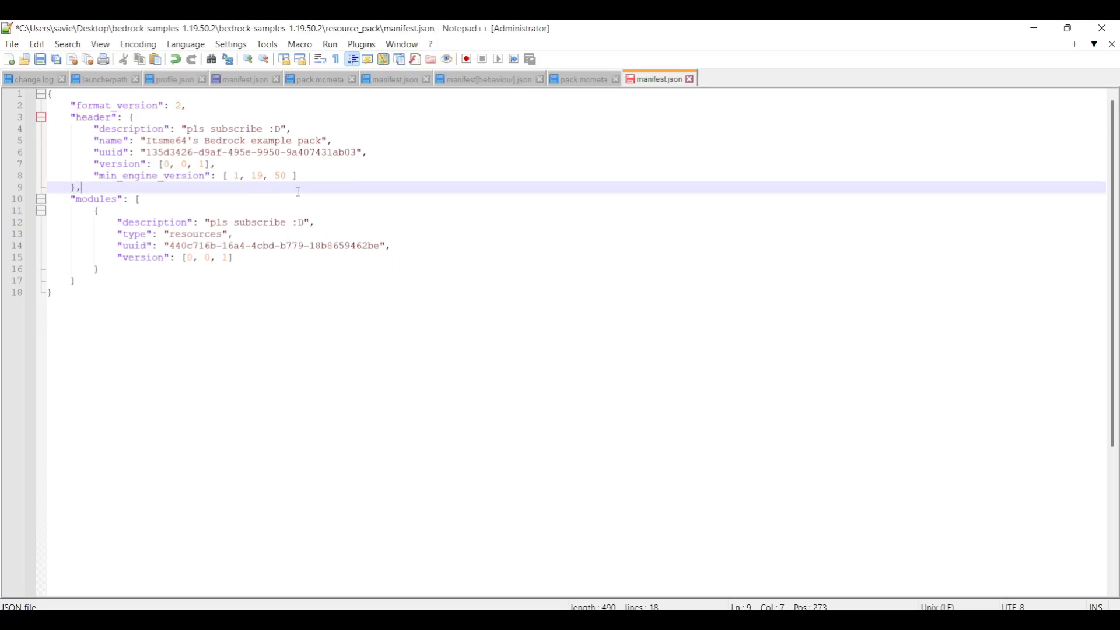
pyautogui.hotkey('ctrl', 's')
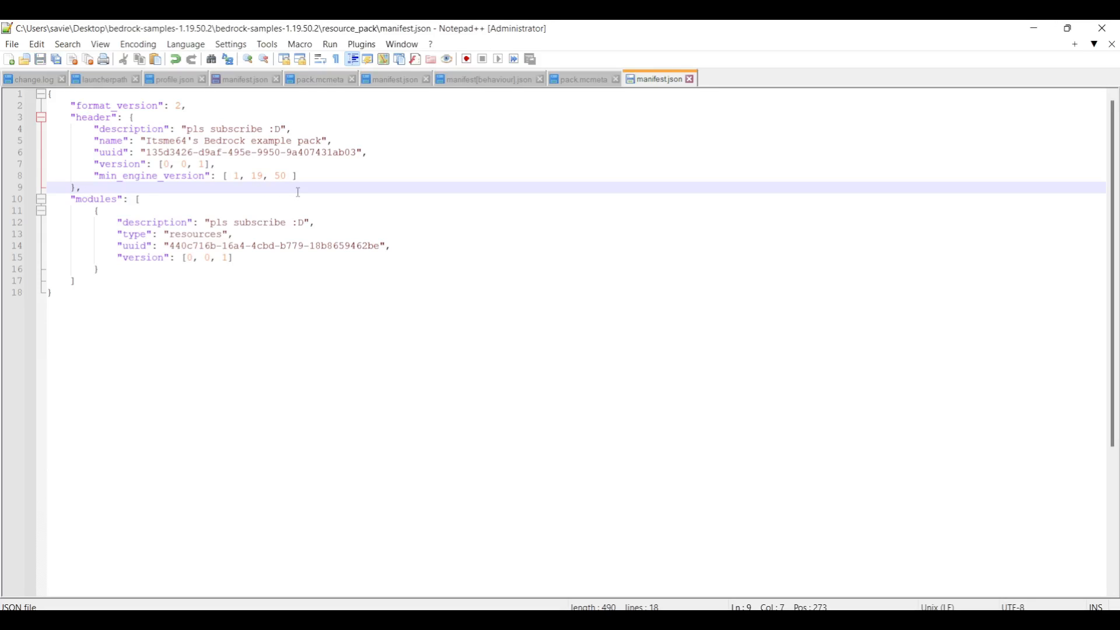
pyautogui.click(12, 45)
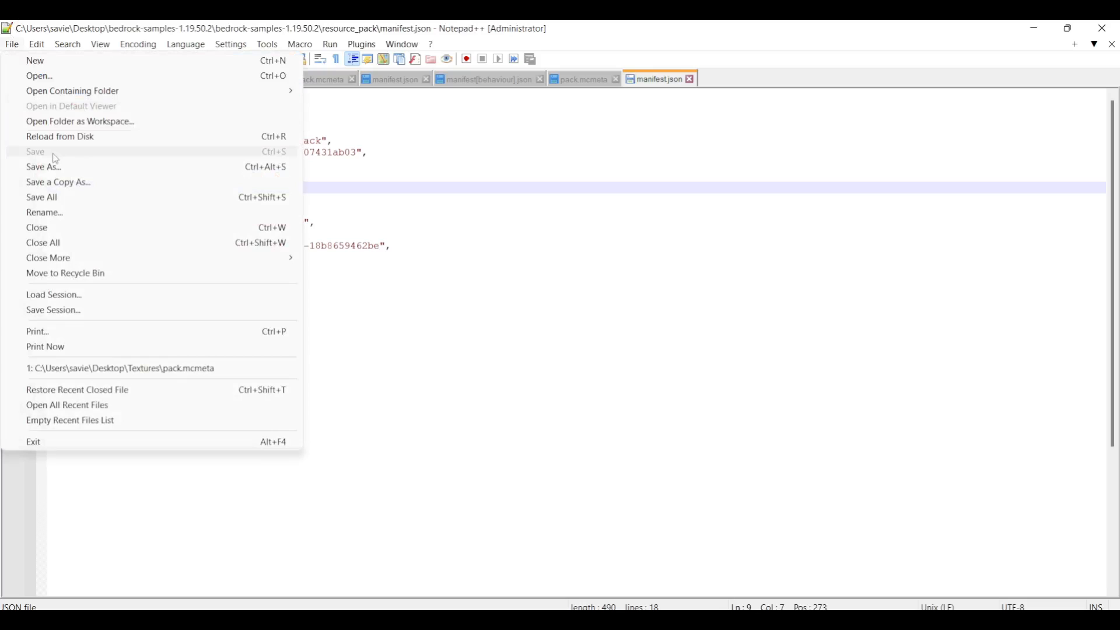
# Close Notepad++ and the manifest, return to the resource_pack folder and paste the image Itsme64.jpg there
pyautogui.click(468, 244)
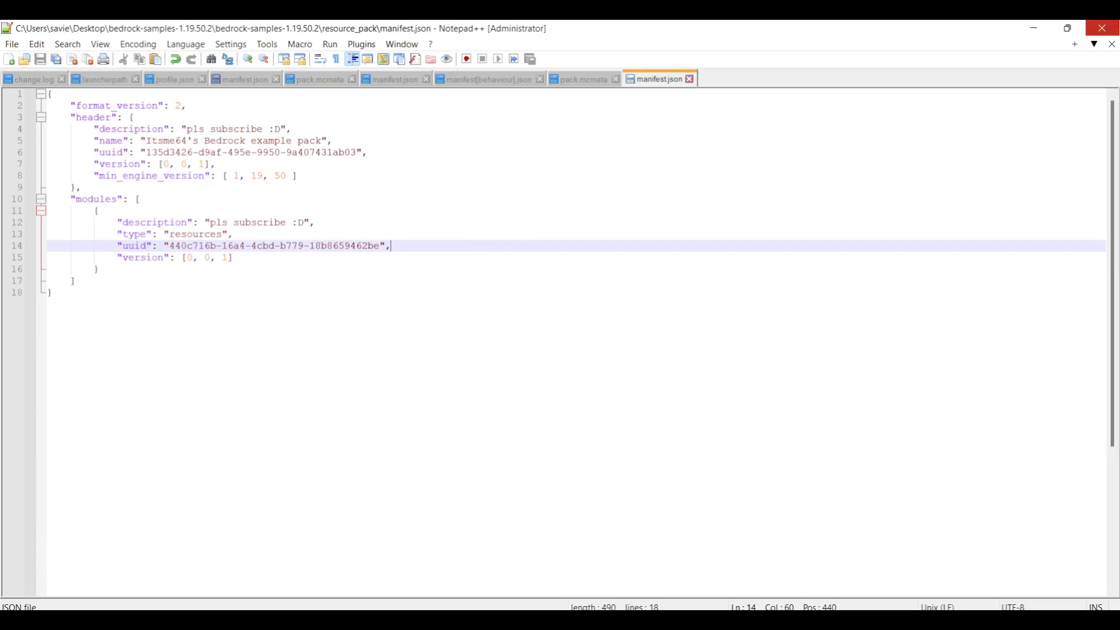
pyautogui.click(1101, 28)
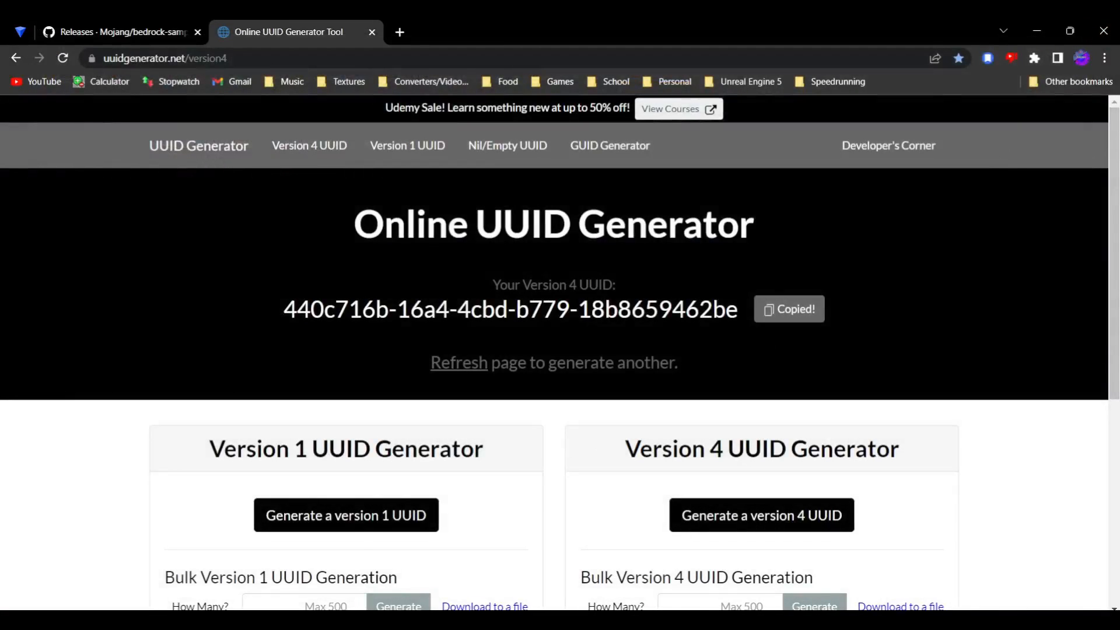
pyautogui.click(311, 573)
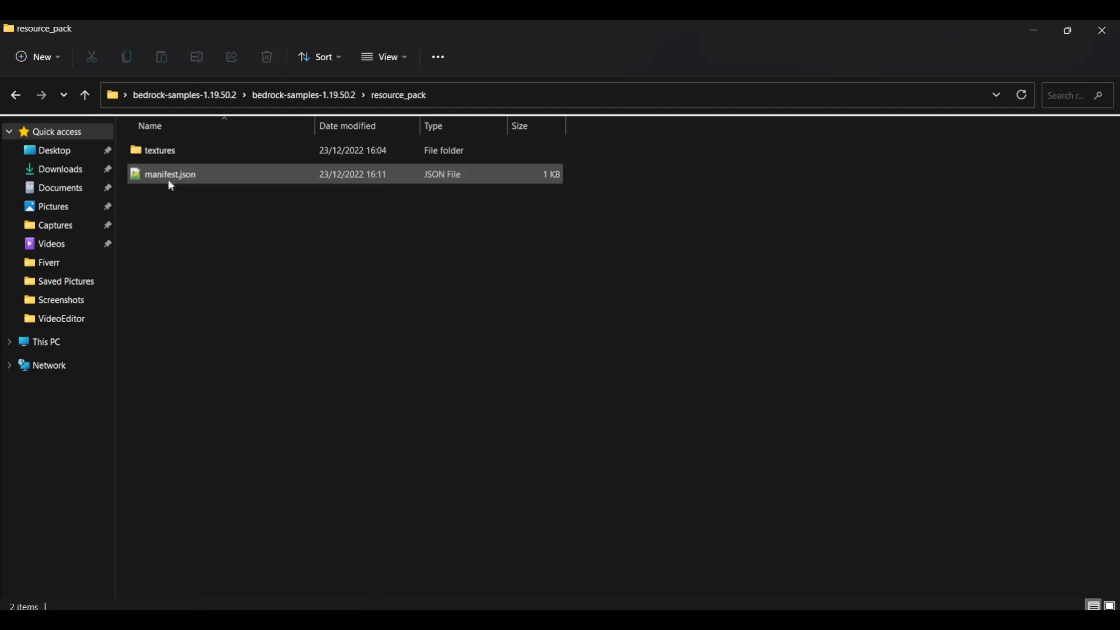
pyautogui.hotkey('ctrl', 'v')
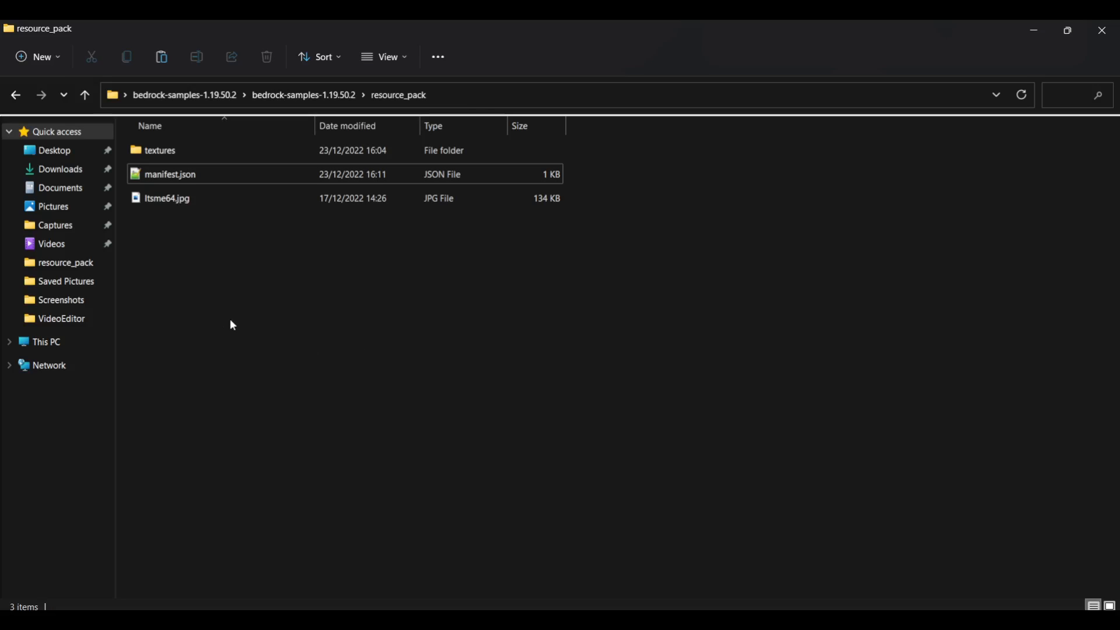
# Preview the pasted image Itsme64.jpg in Photos and close the viewer
pyautogui.click(177, 206)
pyautogui.doubleClick(177, 205)
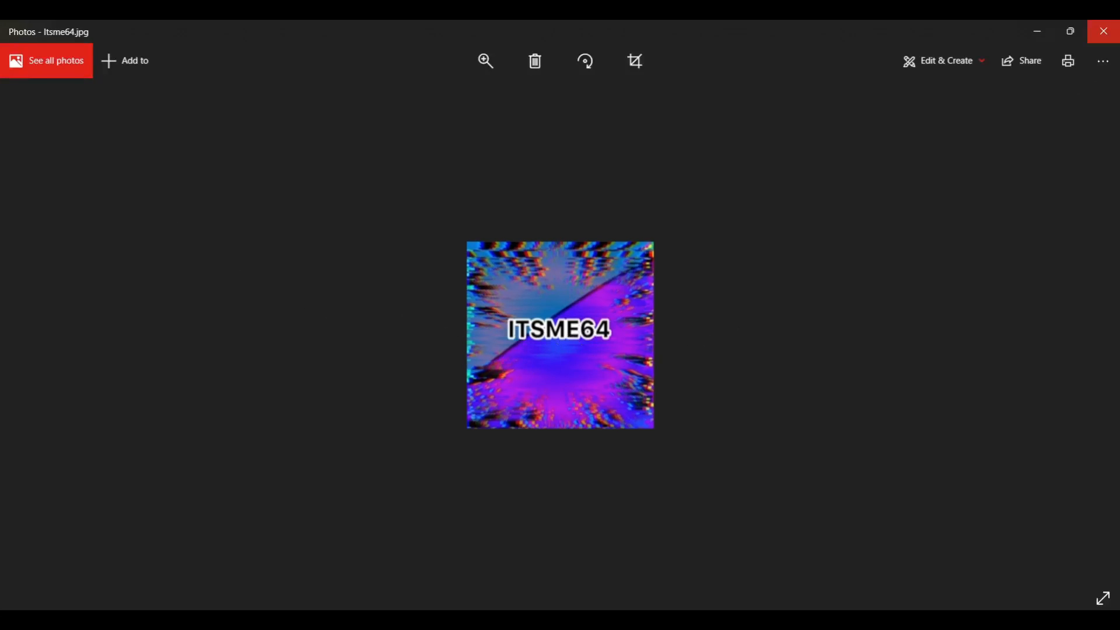
pyautogui.click(1104, 31)
# Open Itsme64.jpg in Paint 3D, crop it with the 1:1 framing at 256 x 256 px, save it and close the editor
pyautogui.rightClick(155, 201)
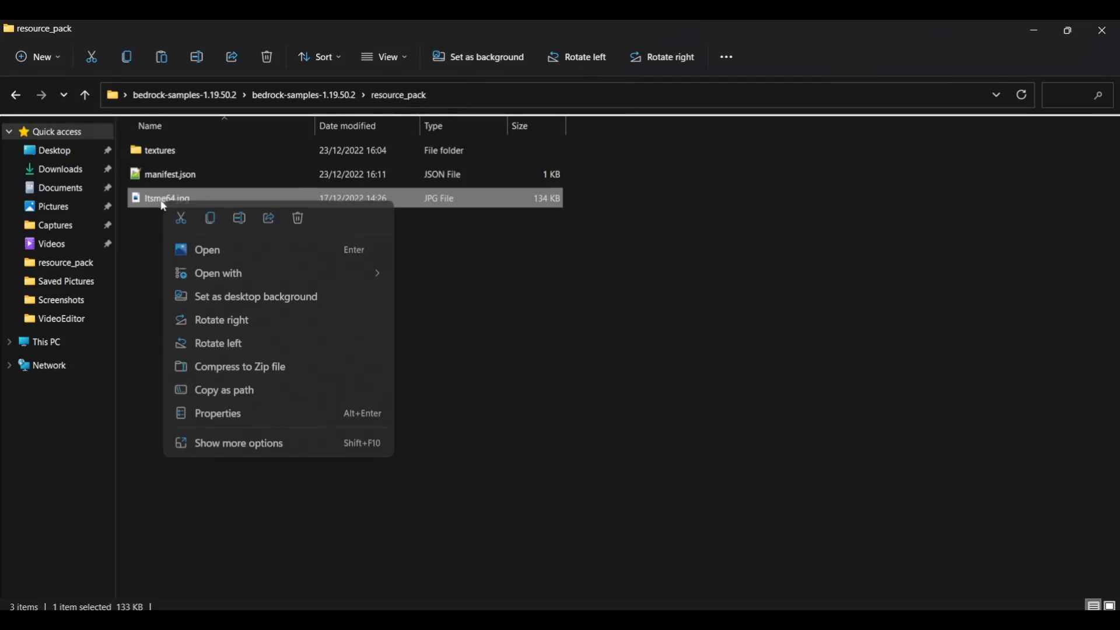
pyautogui.moveTo(369, 274)
pyautogui.click(454, 322)
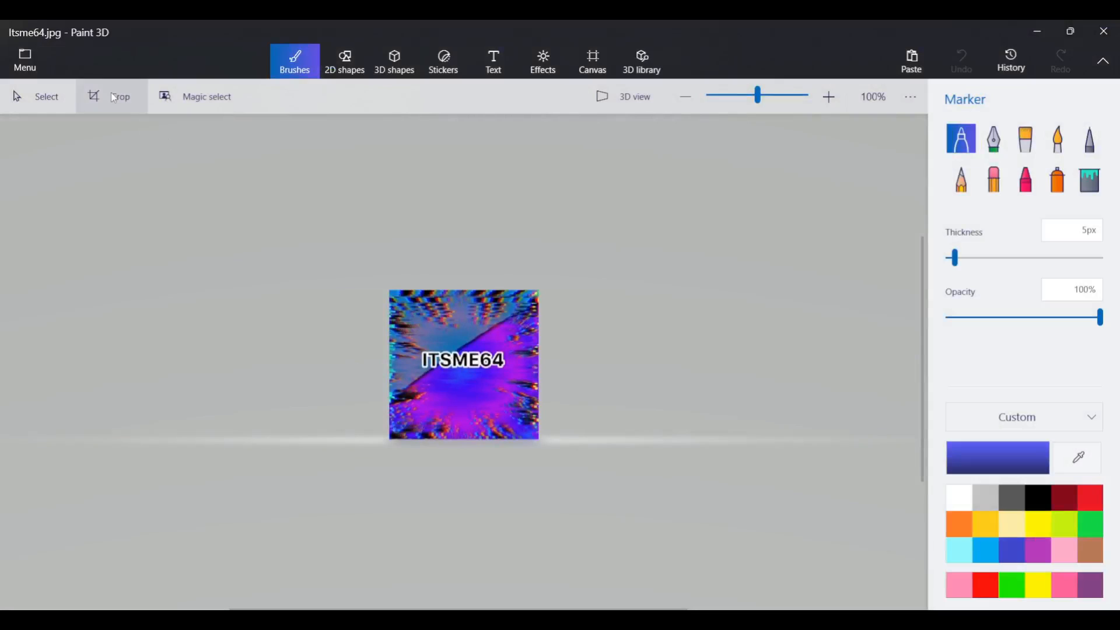
pyautogui.click(115, 98)
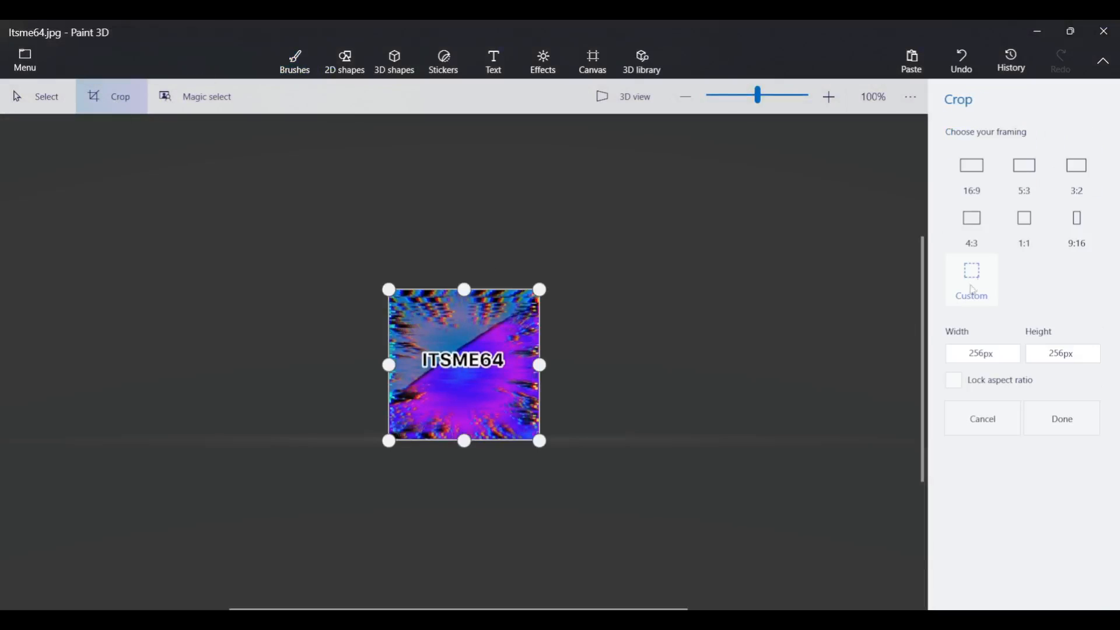
pyautogui.click(1031, 226)
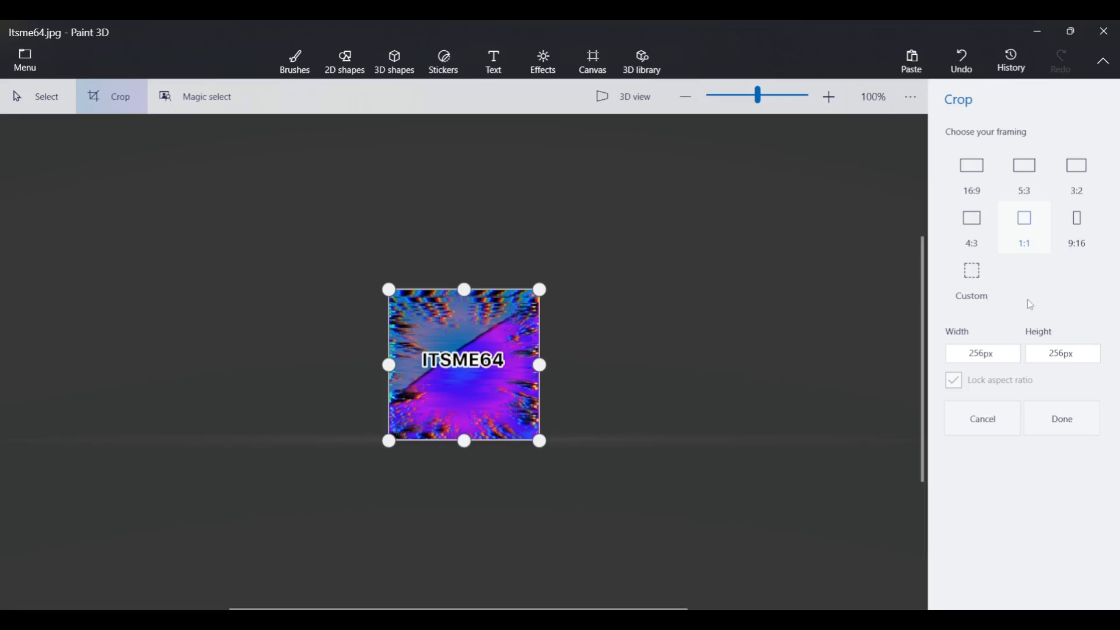
pyautogui.click(1063, 420)
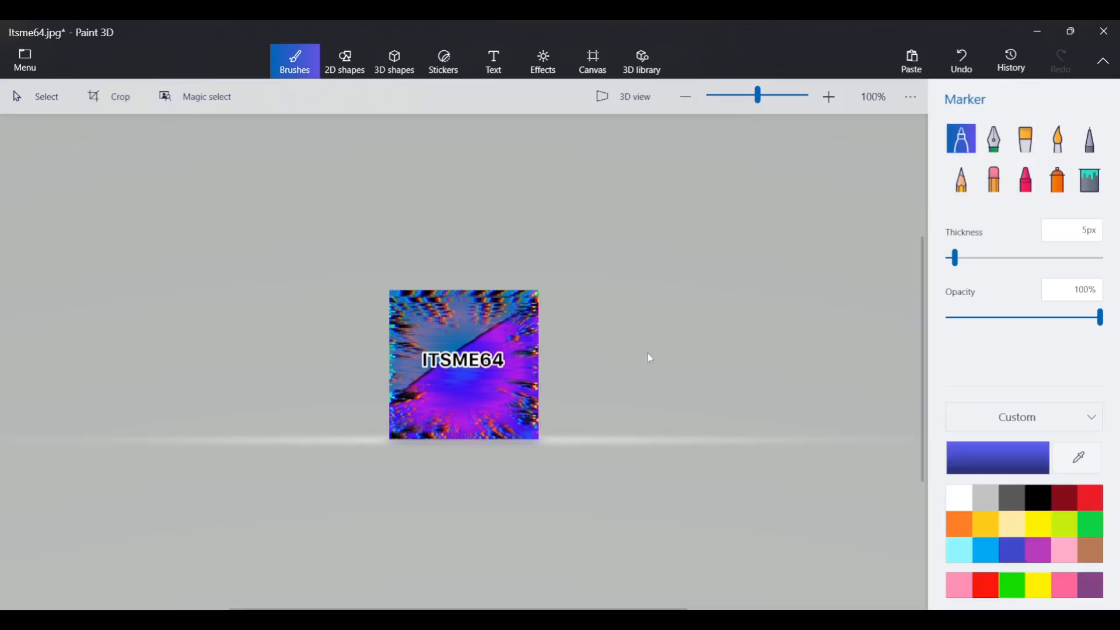
pyautogui.hotkey('ctrl', 's')
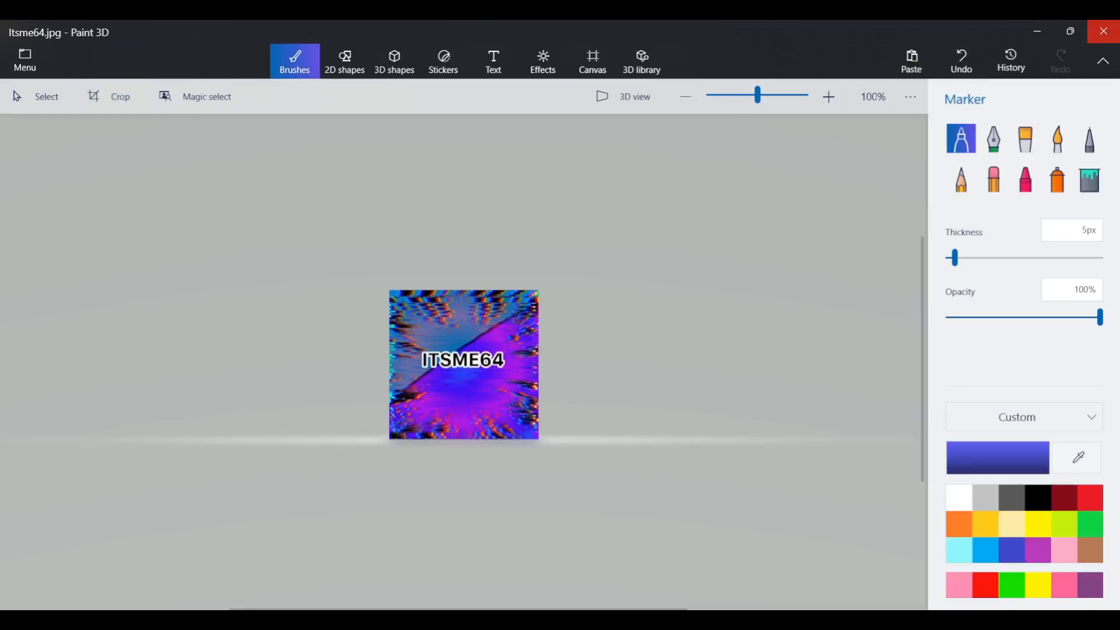
pyautogui.click(1104, 31)
pyautogui.click(734, 321)
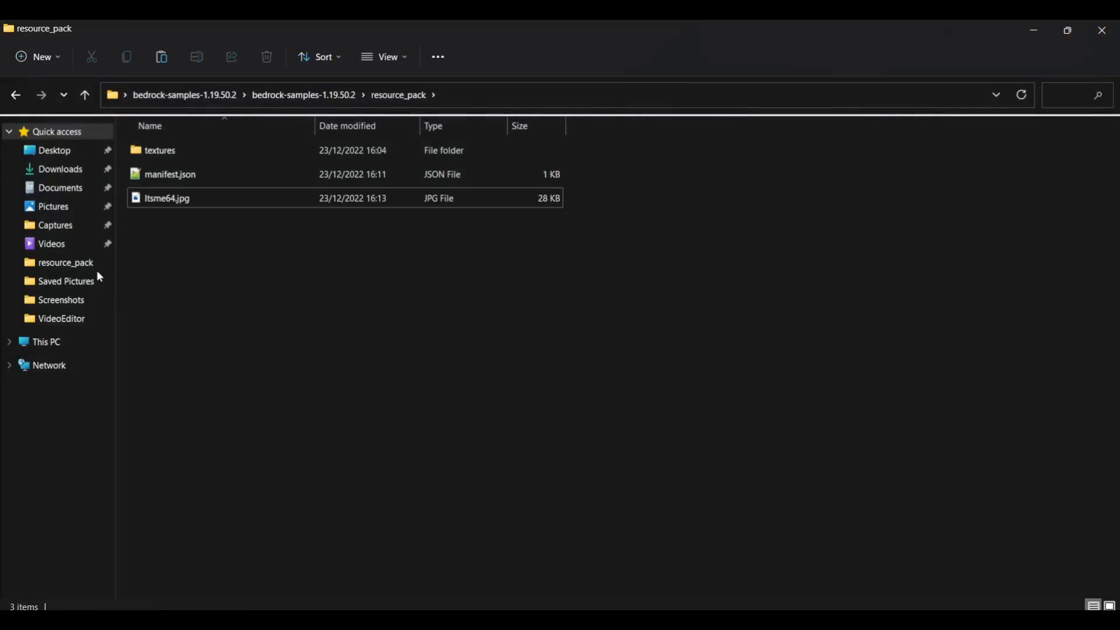
# Rename the image Itsme64.jpg in the resource_pack folder to pack_icon.jpg
pyautogui.rightClick(173, 199)
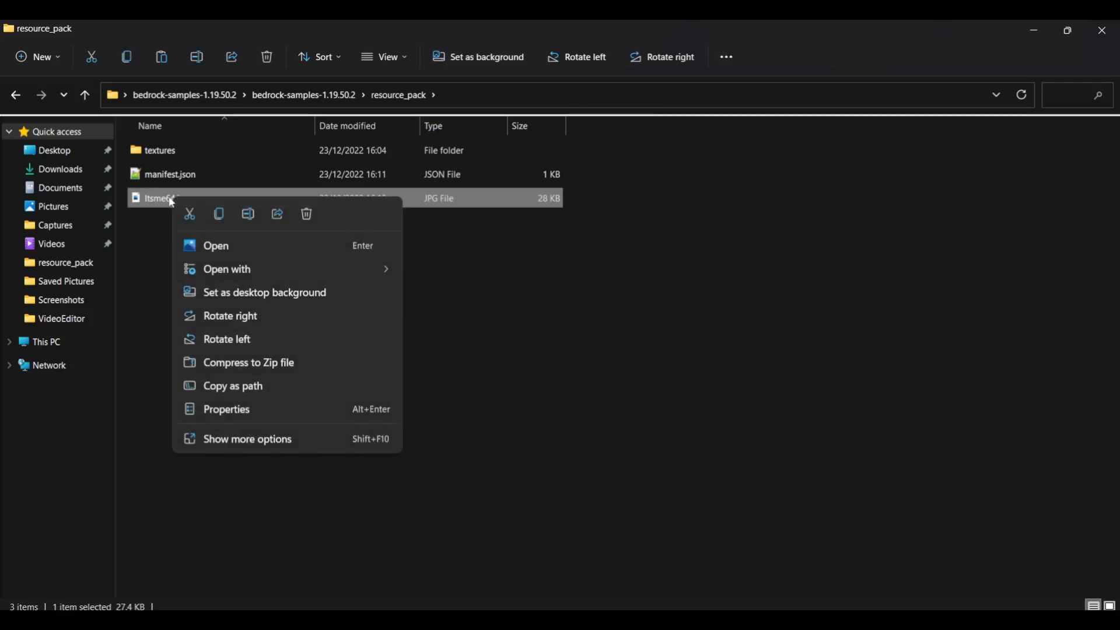
pyautogui.click(251, 215)
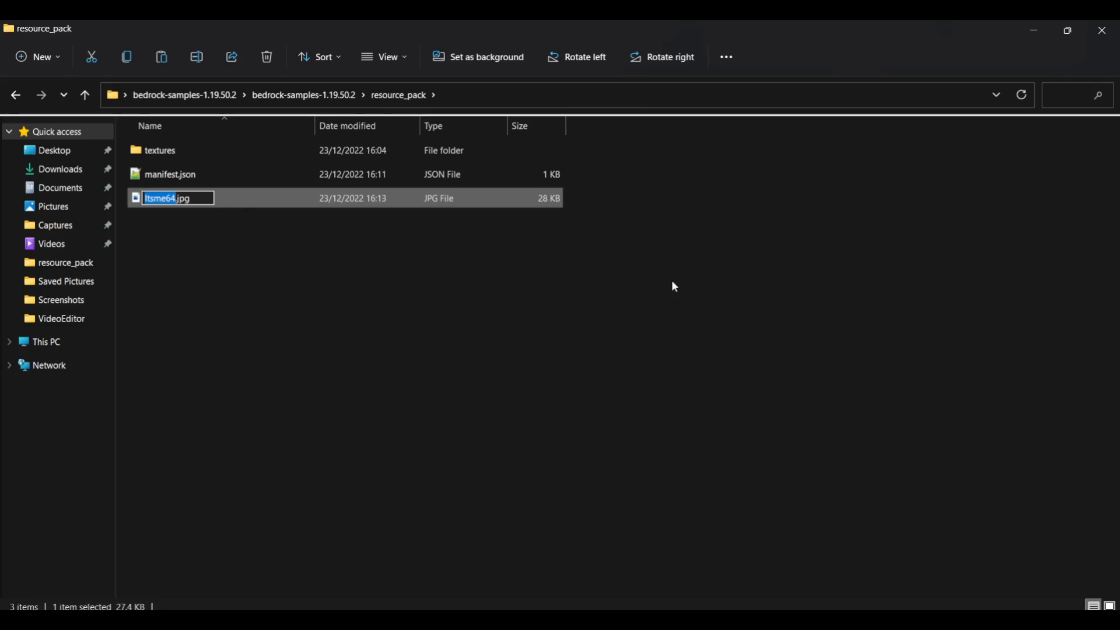
pyautogui.write('pack')
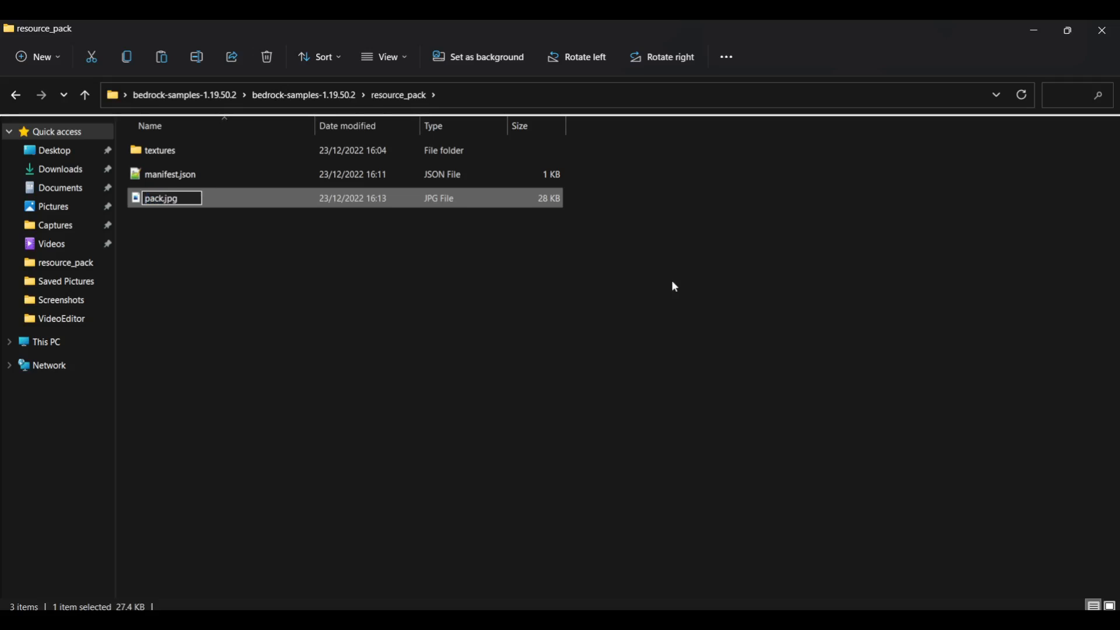
pyautogui.write('_icon')
pyautogui.click(231, 266)
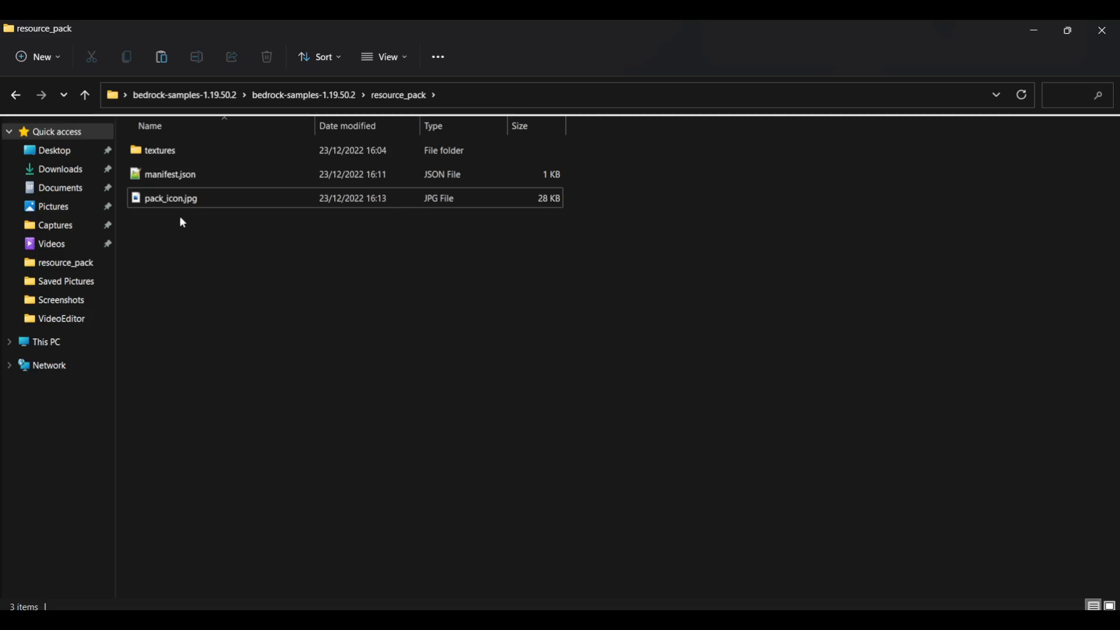
pyautogui.moveTo(183, 204); pyautogui.dragTo(198, 203)
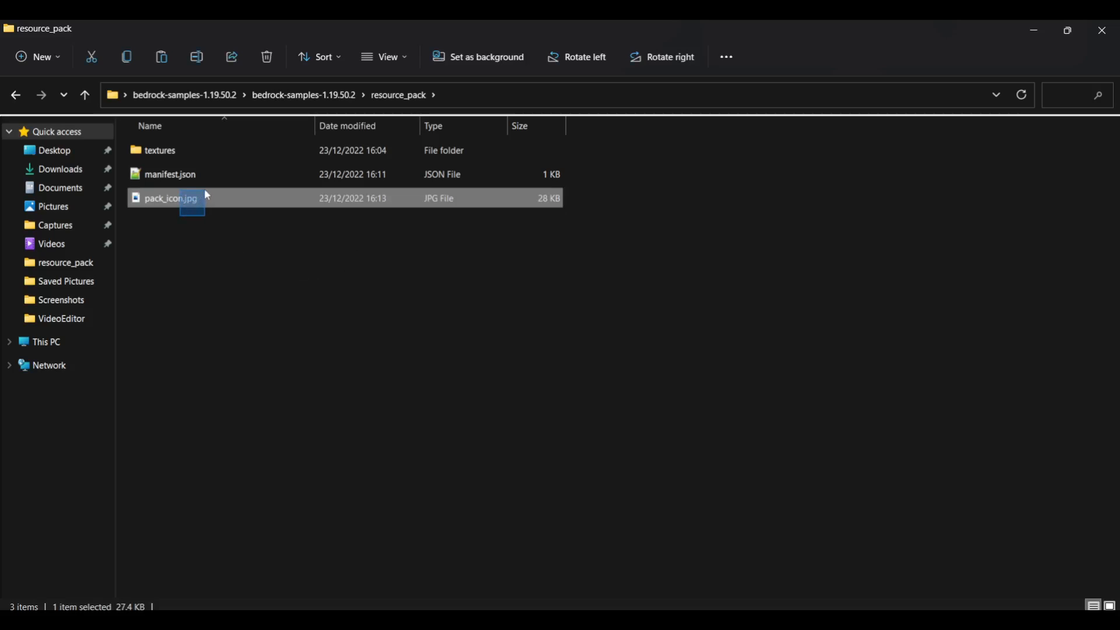
pyautogui.click(276, 243)
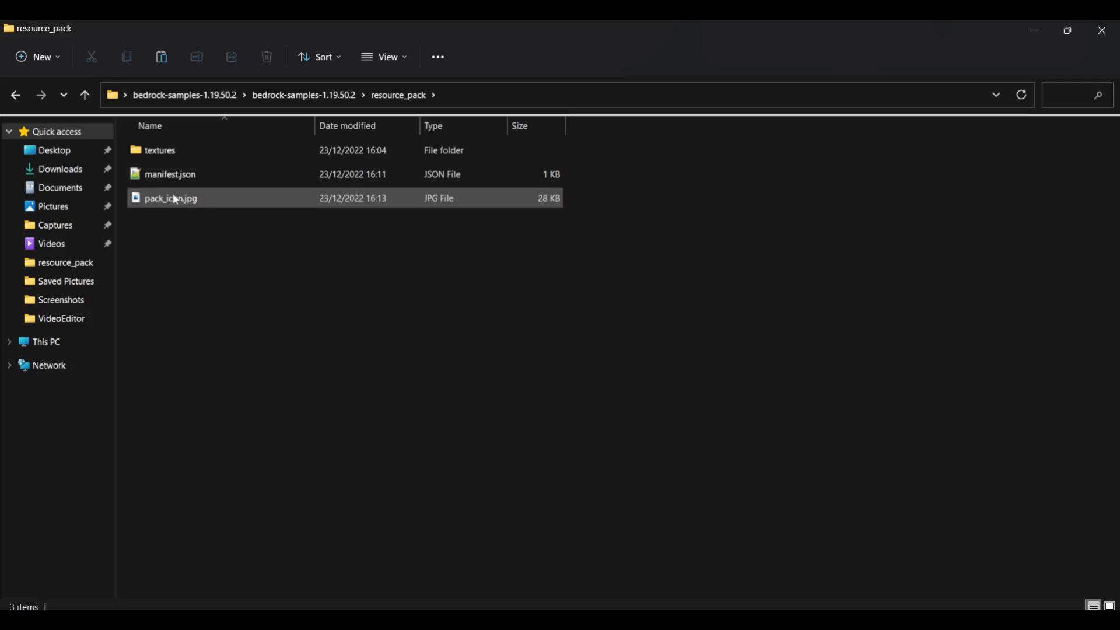
# Check whether the display of file name extensions is enabled in File Explorer
pyautogui.click(378, 55)
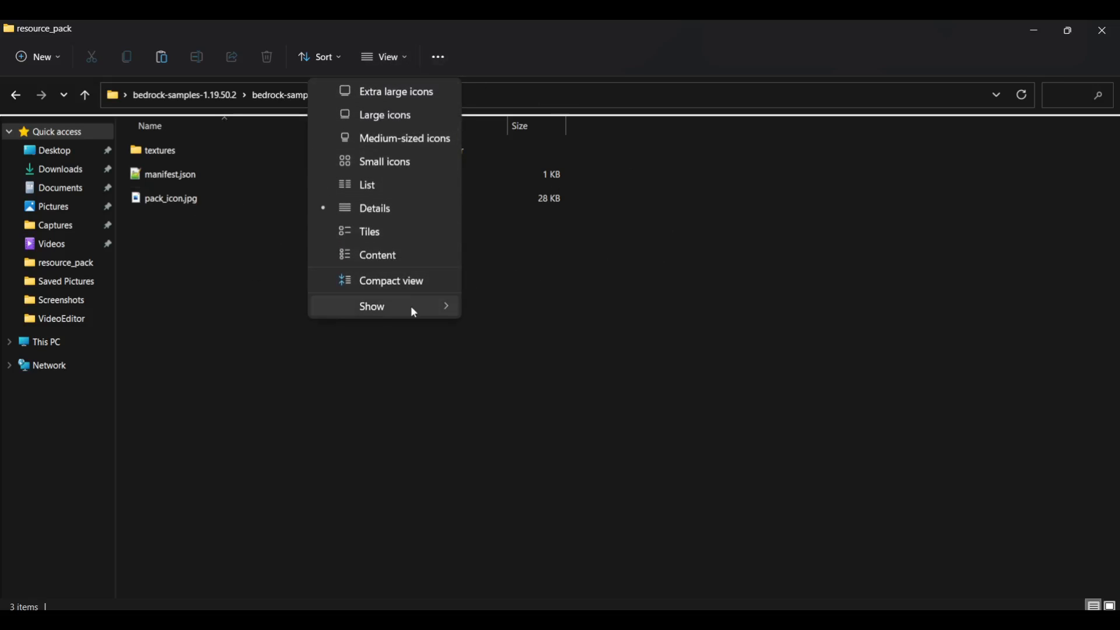
pyautogui.moveTo(411, 307)
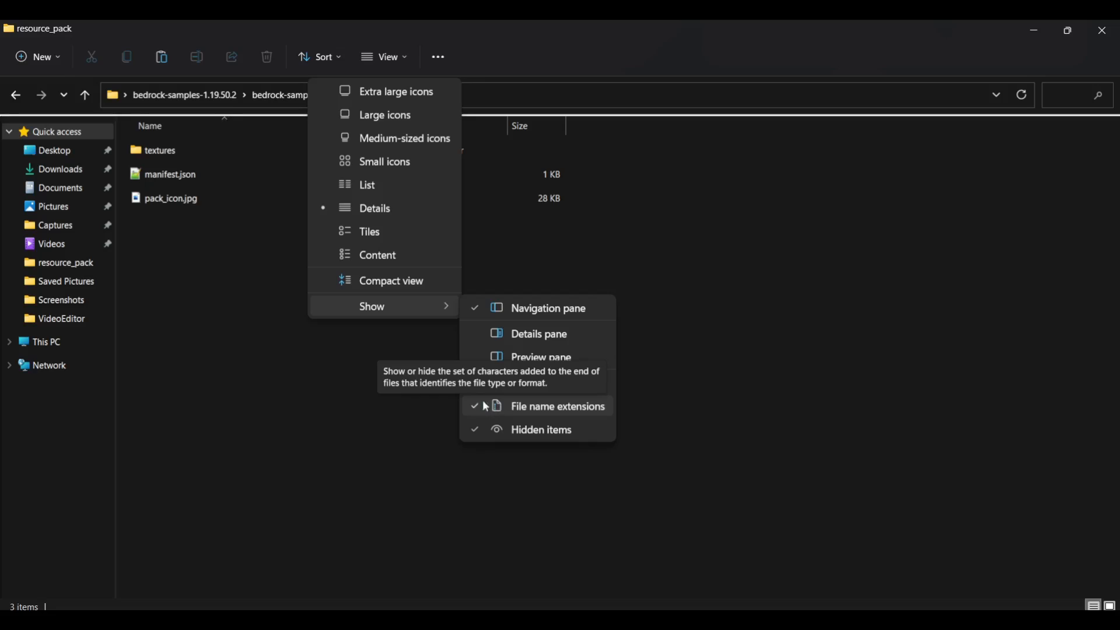
pyautogui.click(319, 381)
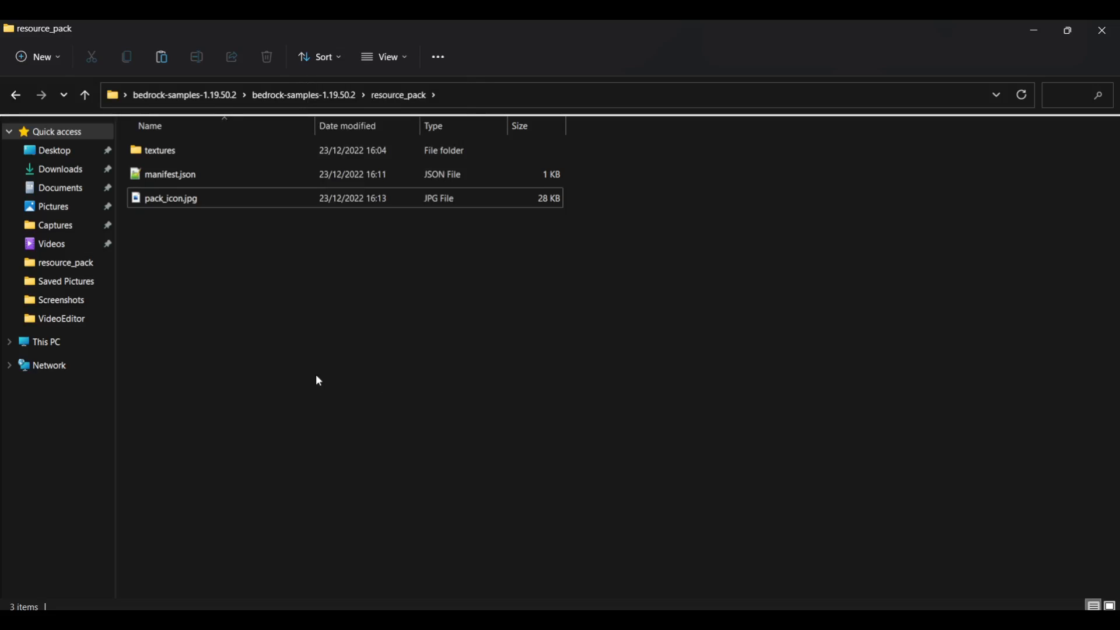
# Change the pack icon's file extension from .jpg to .png, naming it pack_icon.png, and accept the extension change
pyautogui.rightClick(187, 200)
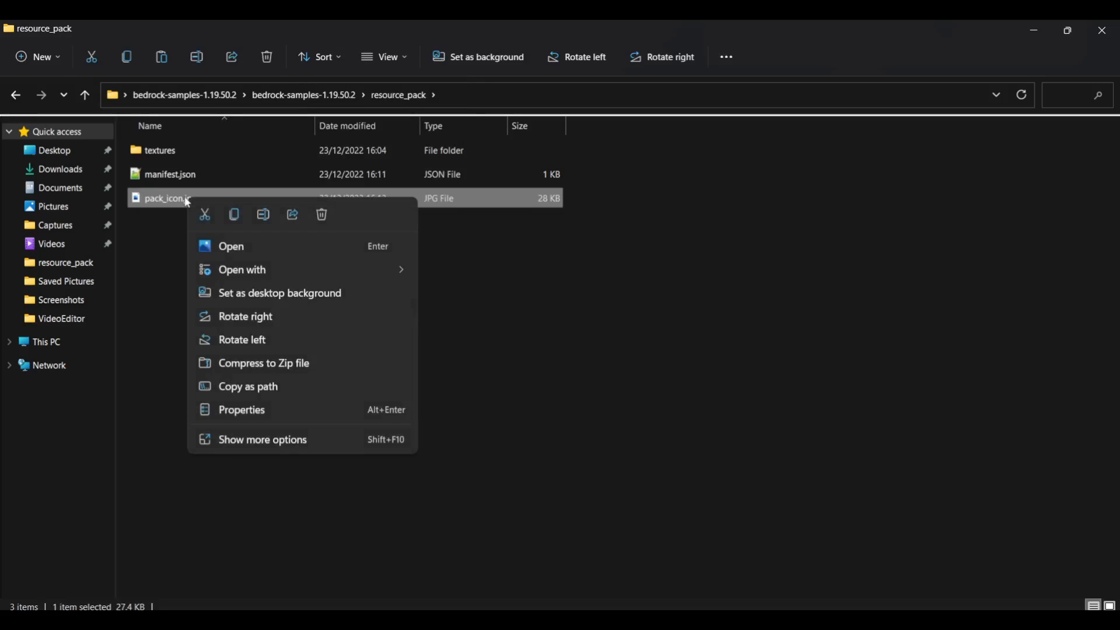
pyautogui.click(258, 222)
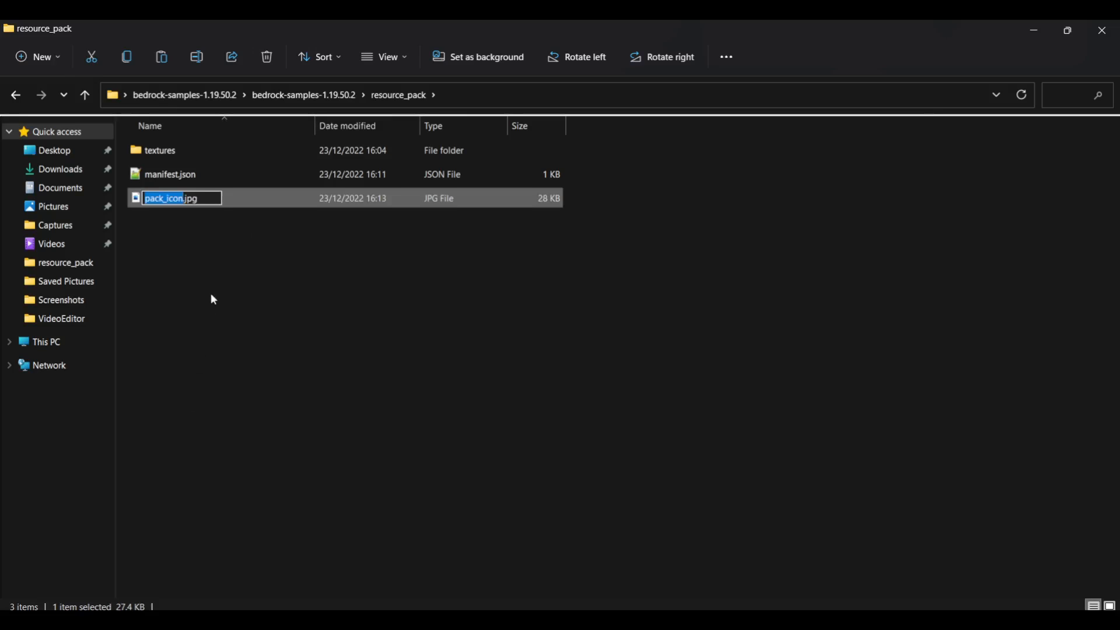
pyautogui.click(206, 197)
pyautogui.press('BackSpace')
pyautogui.press('BackSpace')
pyautogui.press('BackSpace')
pyautogui.press('BackSpace')
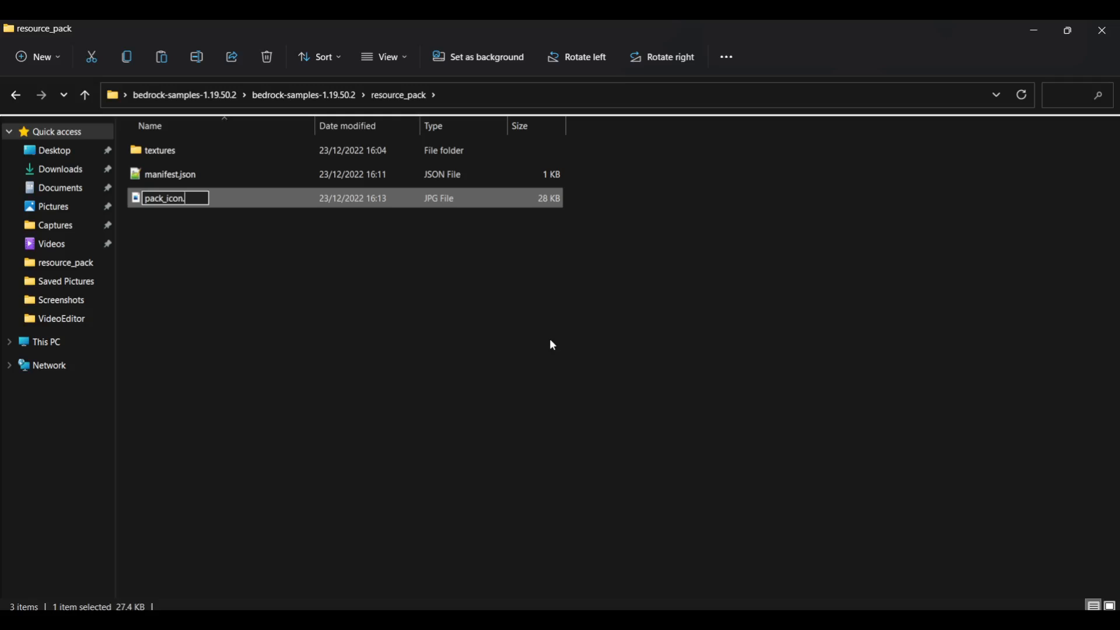
pyautogui.write('.png')
pyautogui.press('Return')
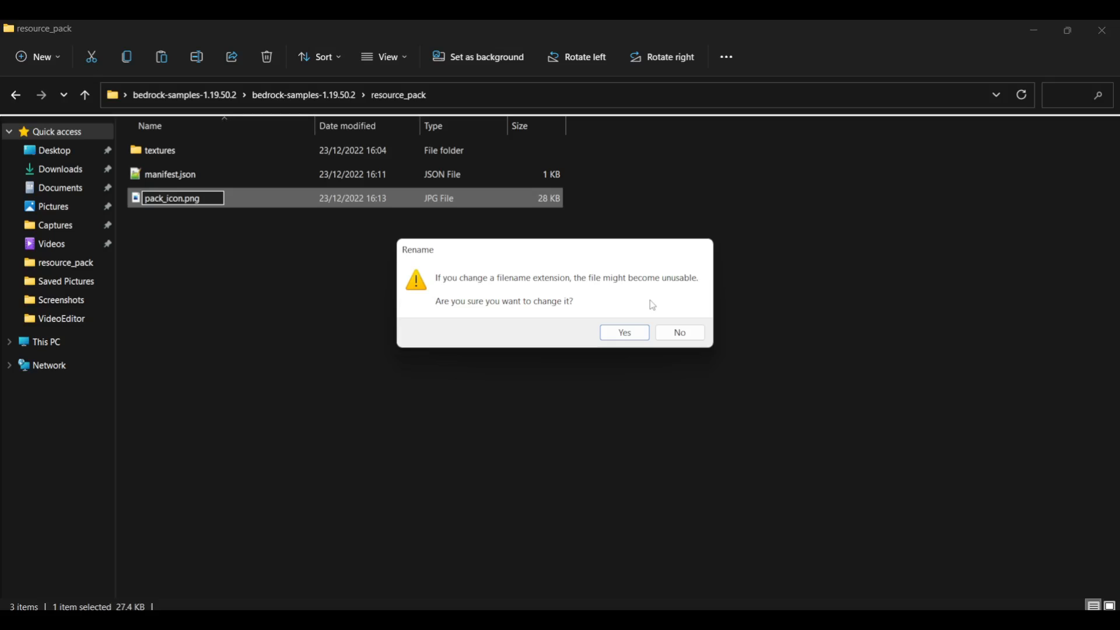
pyautogui.click(628, 332)
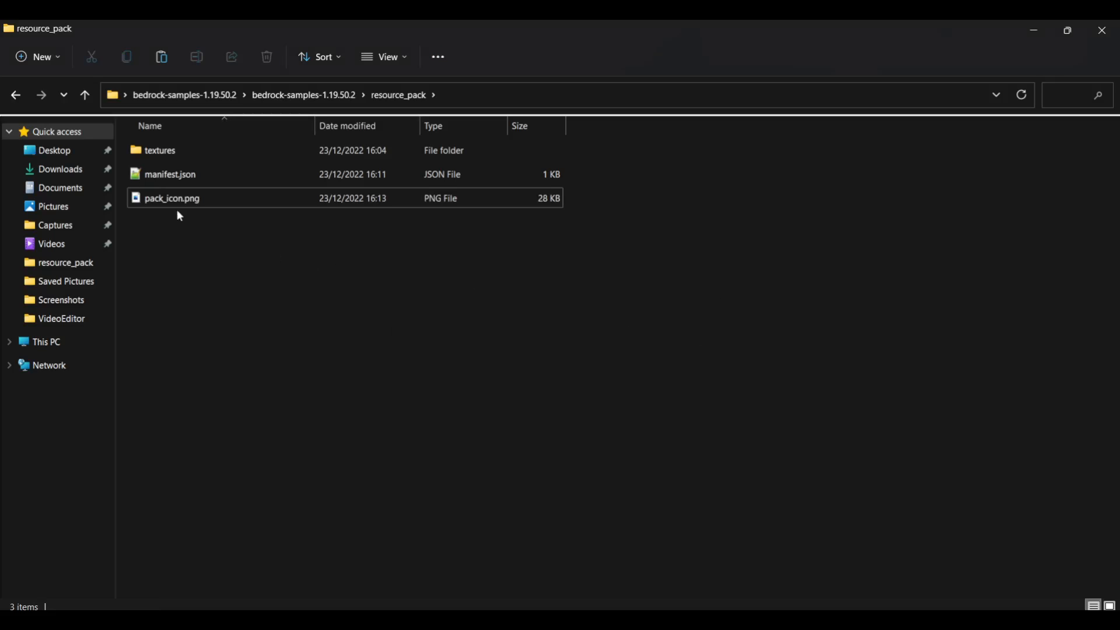
# Preview pack_icon.png, look inside the textures folder and return to the resource_pack folder
pyautogui.doubleClick(169, 194)
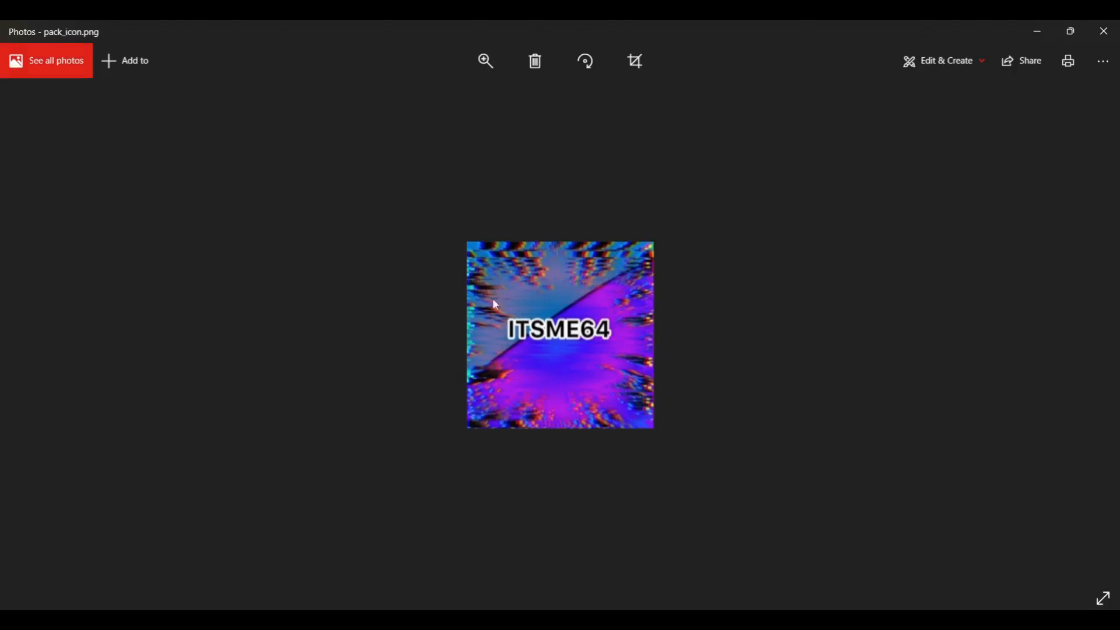
pyautogui.click(1104, 31)
pyautogui.click(571, 264)
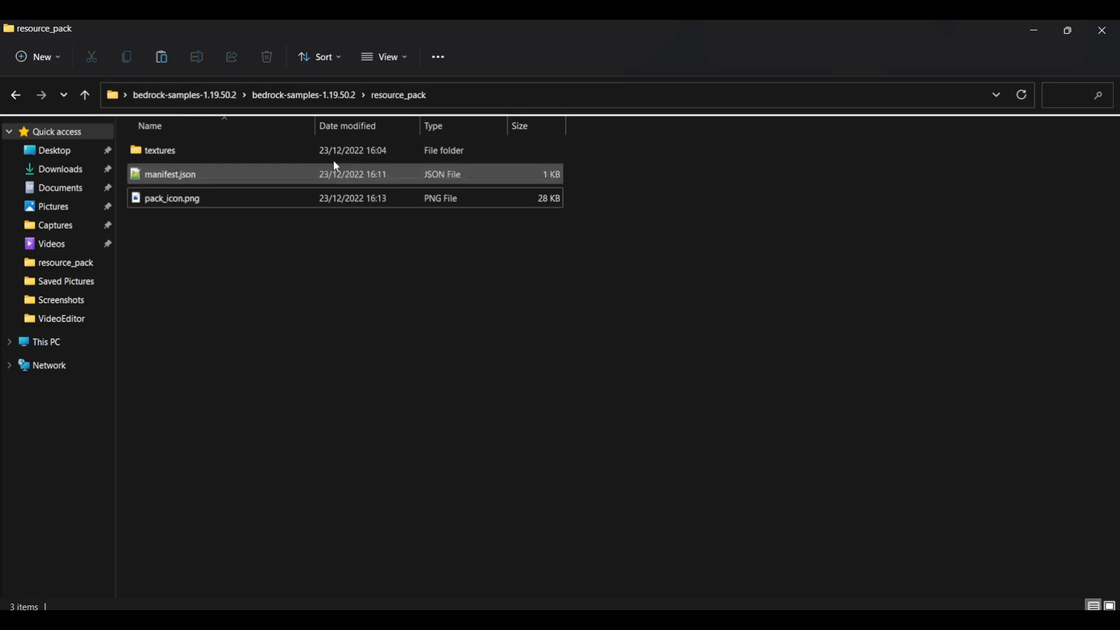
pyautogui.doubleClick(188, 155)
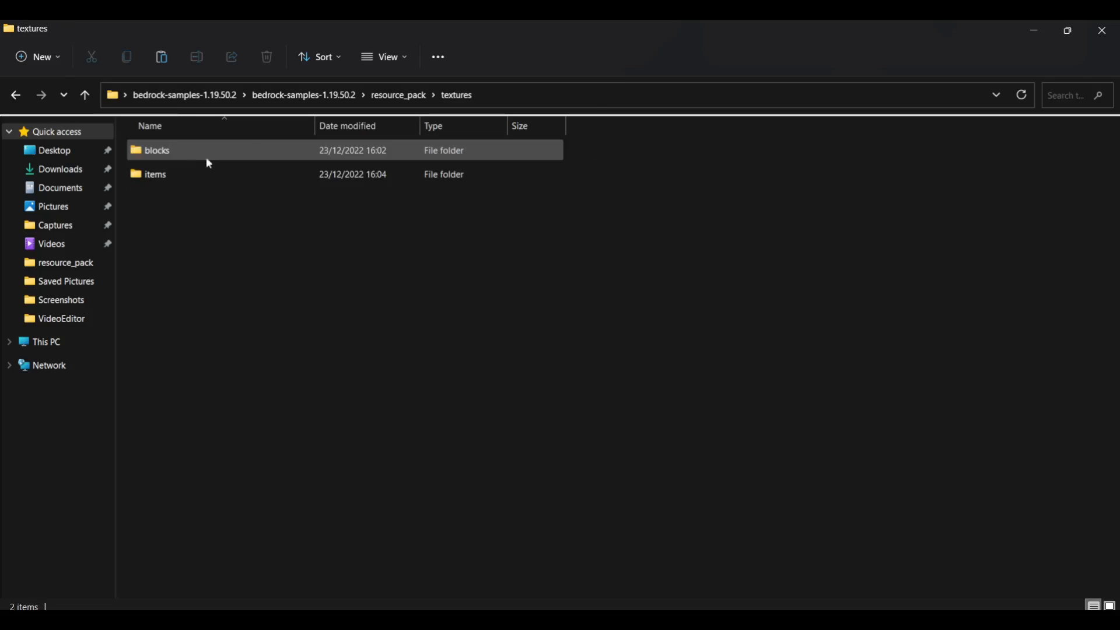
pyautogui.click(395, 96)
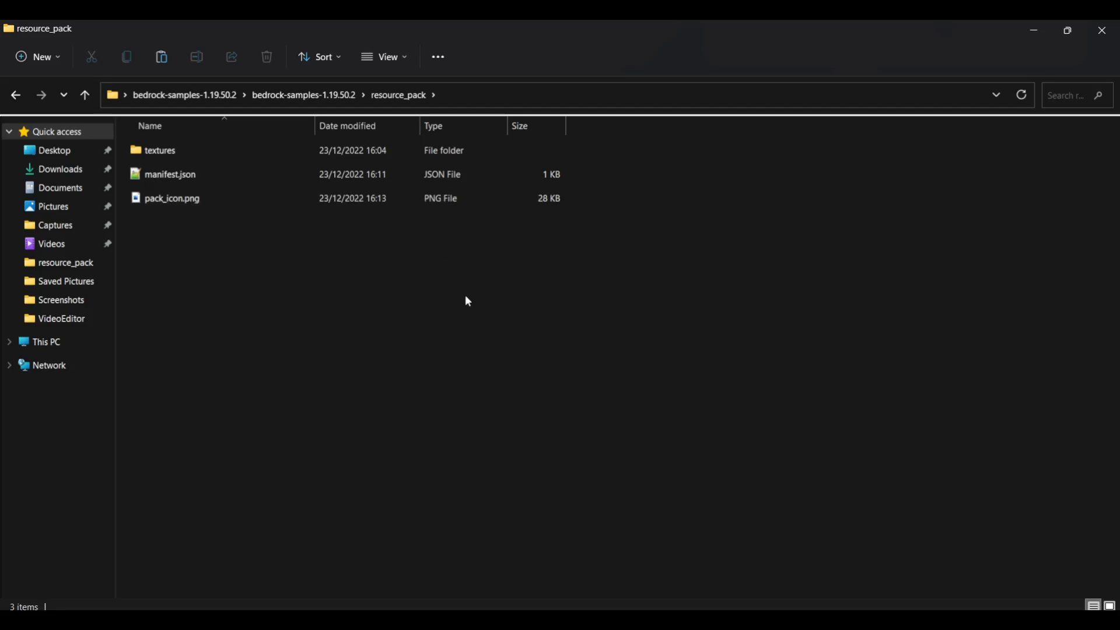
# Go up to the inner bedrock-samples-1.19.50.2 folder and compress resource_pack to a zip file named resource_pack.zip
pyautogui.click(328, 96)
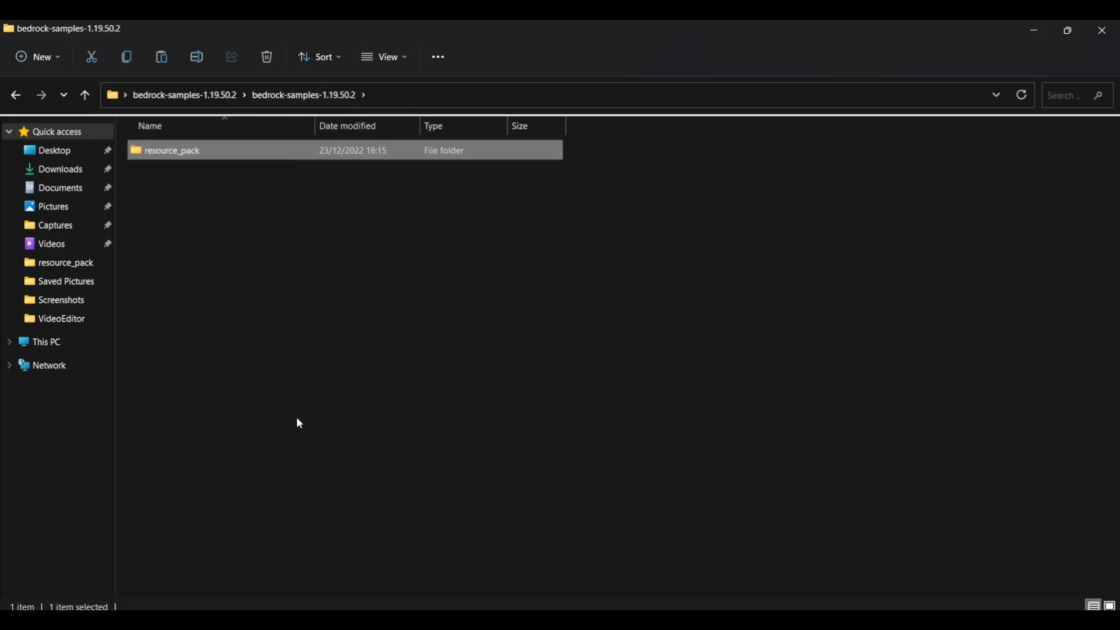
pyautogui.click(246, 307)
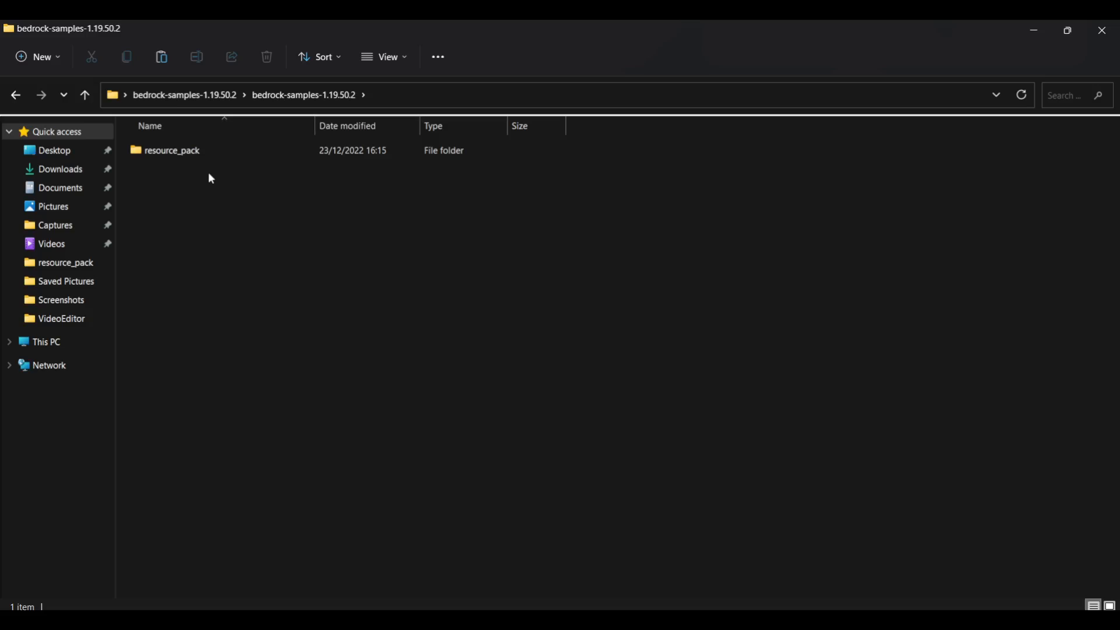
pyautogui.rightClick(175, 154)
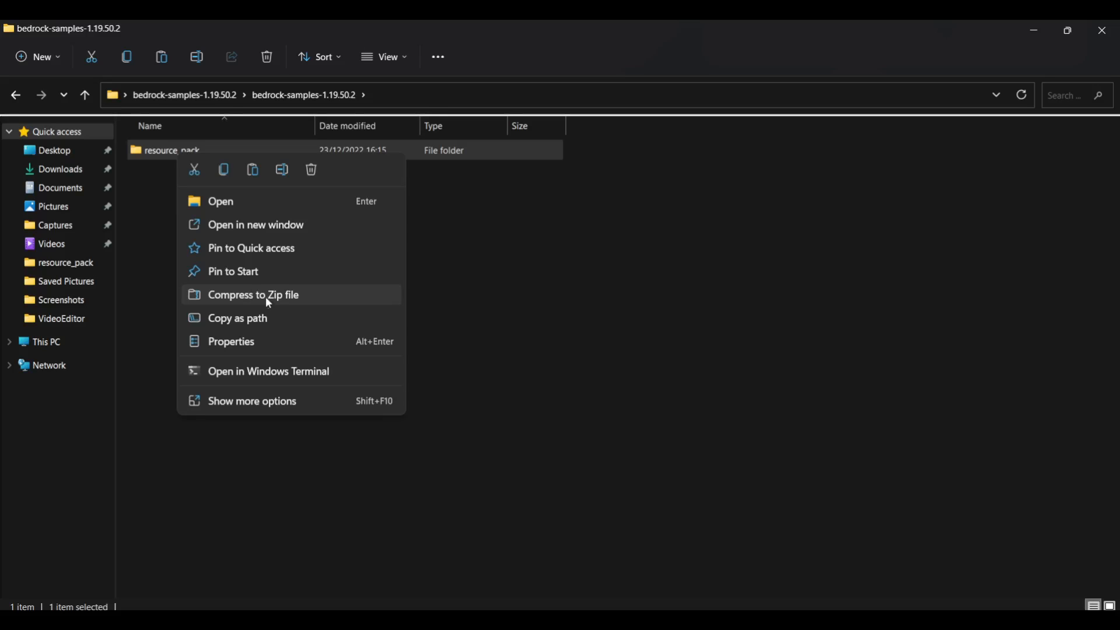
pyautogui.click(253, 295)
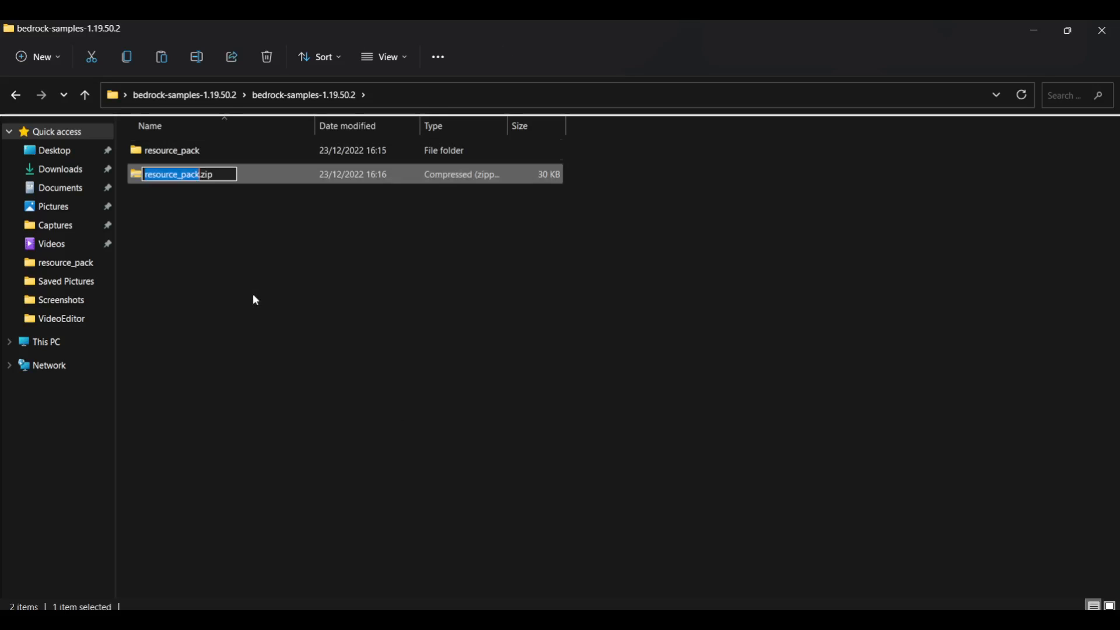
pyautogui.click(320, 322)
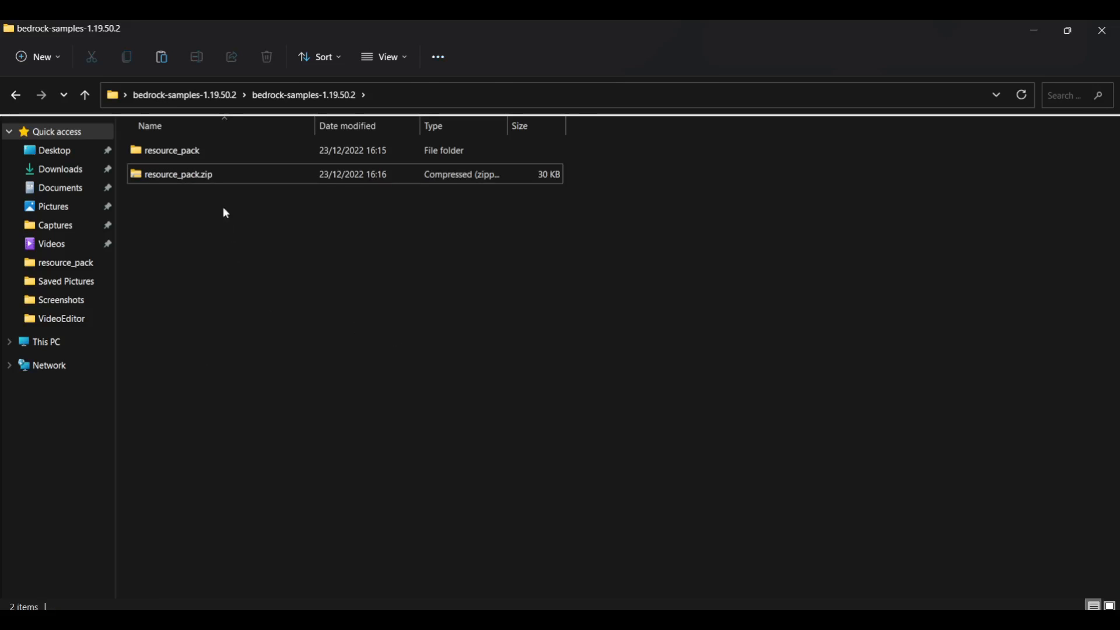
# Check the contents of resource_pack.zip down to the textures and blocks folders, and return to the inner bedrock-samples-1.19.50.2 folder
pyautogui.click(166, 182)
pyautogui.doubleClick(166, 182)
pyautogui.doubleClick(208, 152)
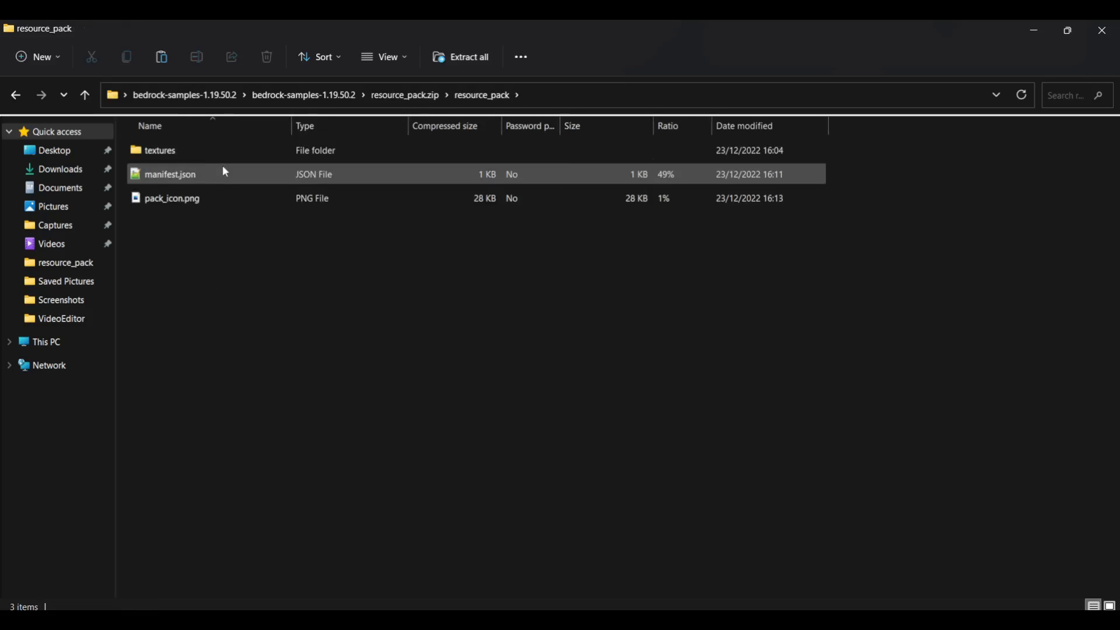
pyautogui.doubleClick(183, 151)
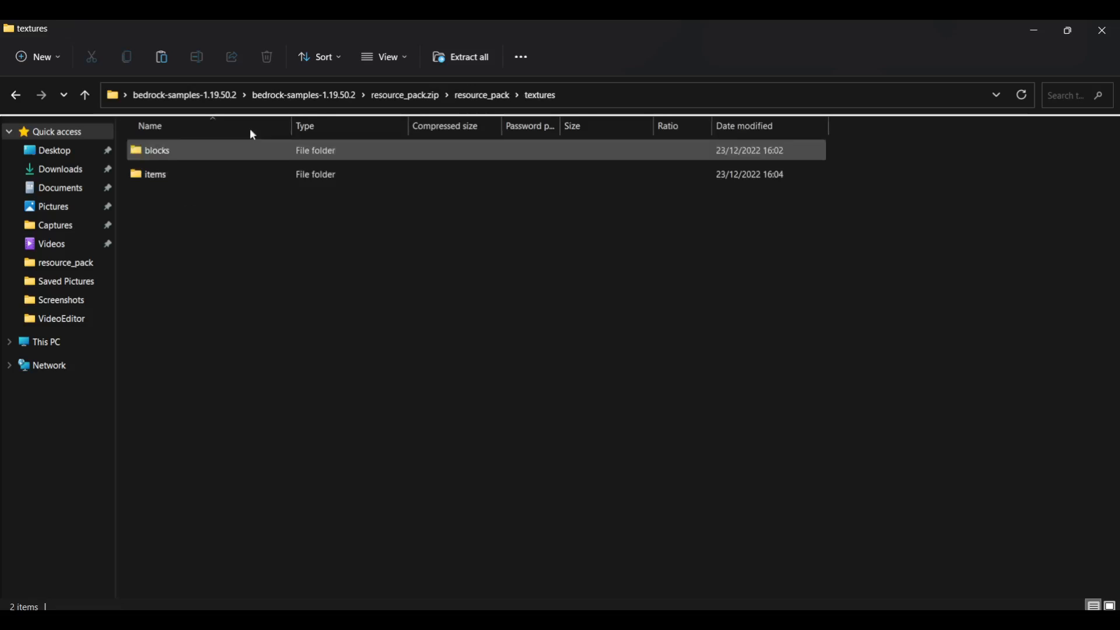
pyautogui.doubleClick(180, 150)
pyautogui.click(490, 96)
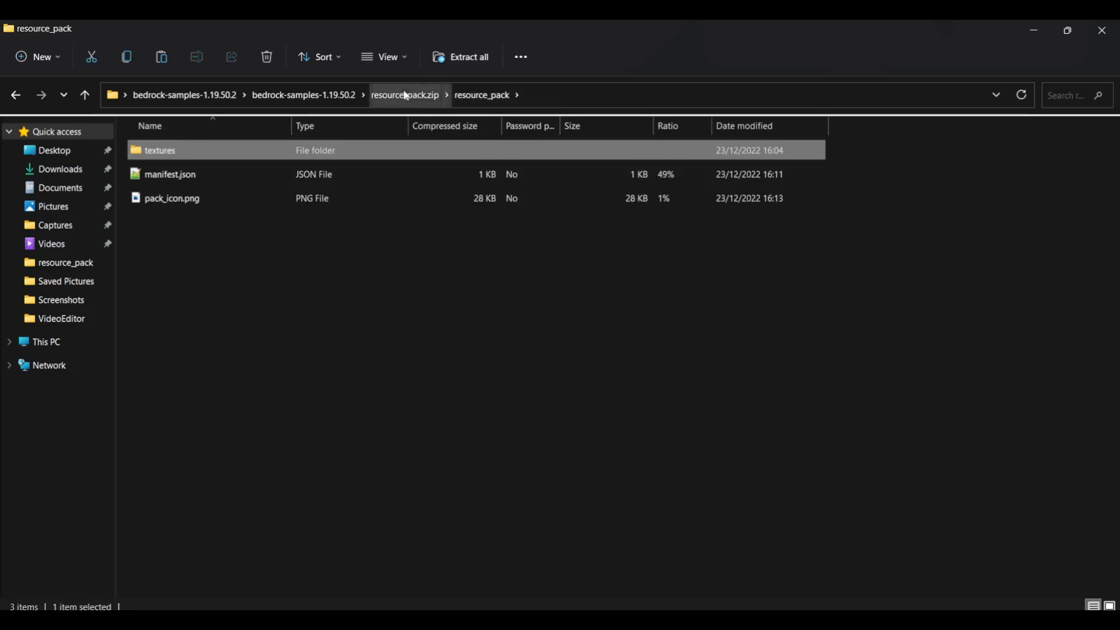
pyautogui.click(409, 95)
pyautogui.click(343, 97)
pyautogui.click(195, 201)
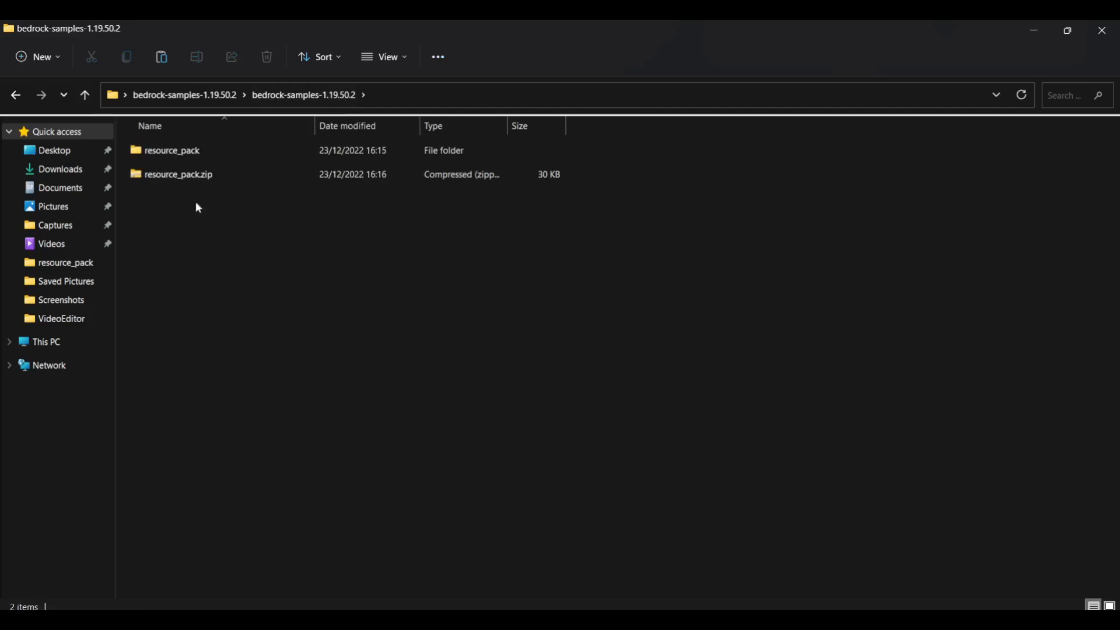
# Rename resource_pack.zip as Itsme64's bedrock texture pack.zip
pyautogui.rightClick(170, 177)
pyautogui.click(276, 200)
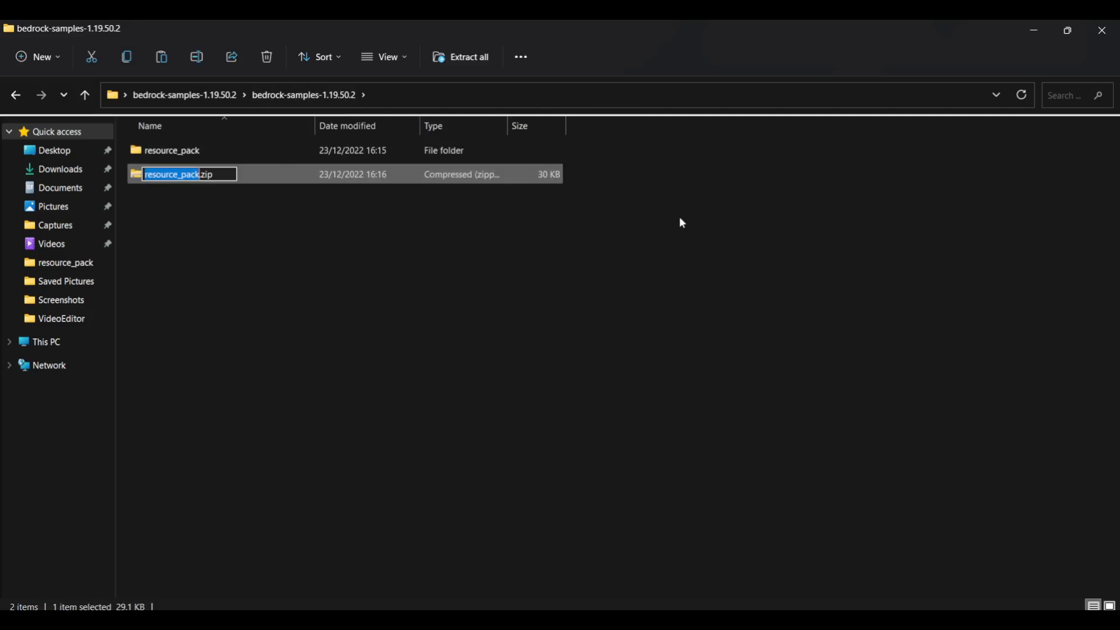
pyautogui.write('ltsm64')
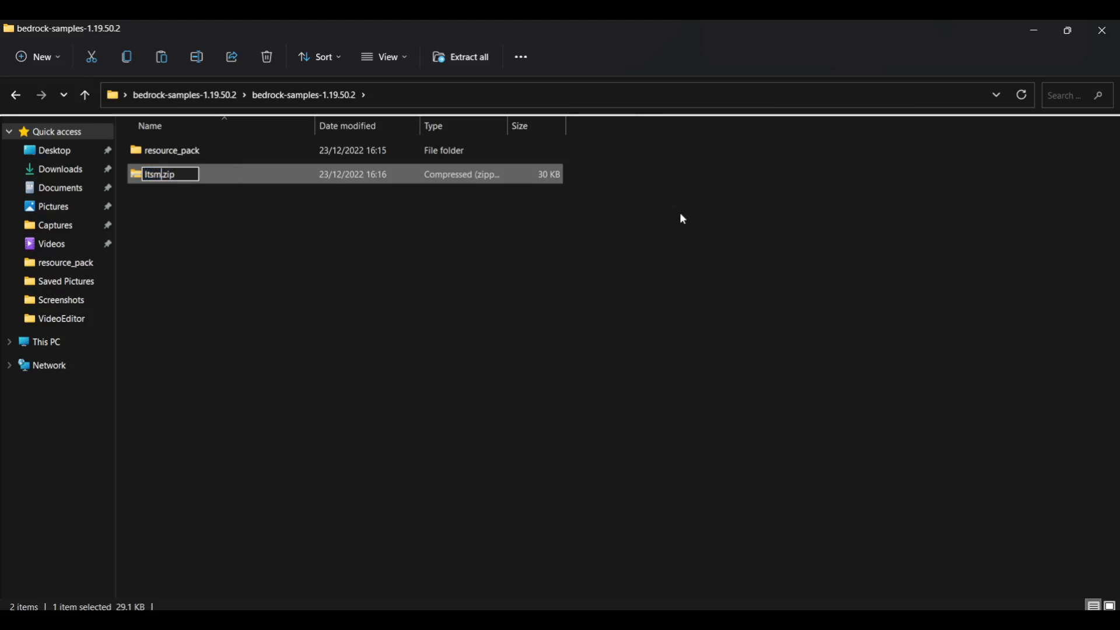
pyautogui.press('BackSpace')
pyautogui.press('BackSpace')
pyautogui.press('BackSpace')
pyautogui.write("64's")
pyautogui.write(' behav')
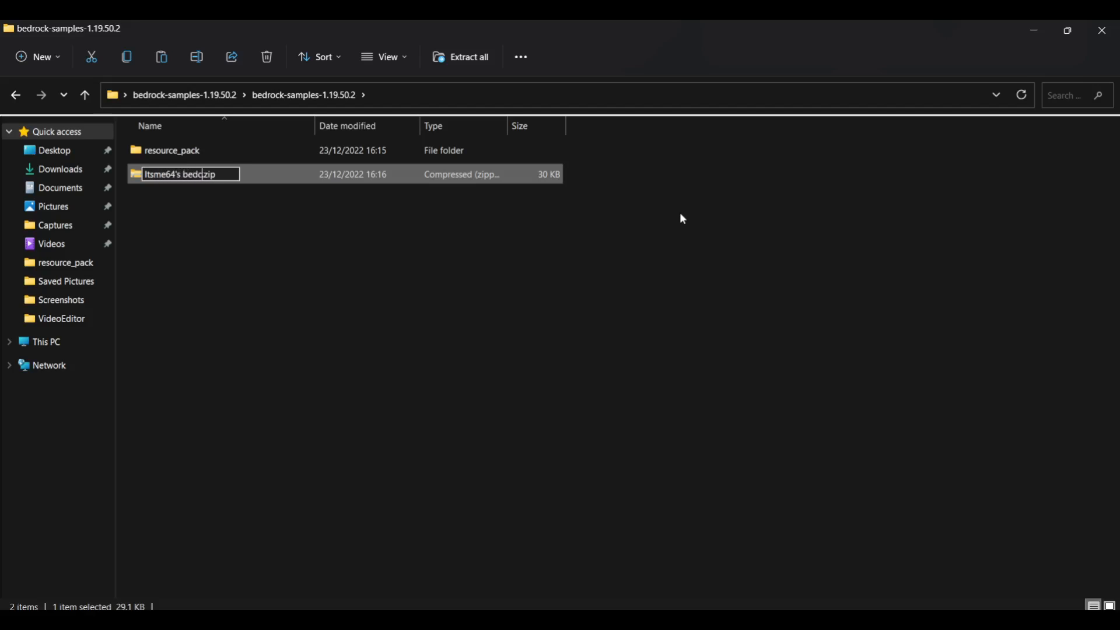
pyautogui.press('BackSpace')
pyautogui.press('BackSpace')
pyautogui.press('BackSpace')
pyautogui.write('drock')
pyautogui.press('BackSpace')
pyautogui.press('BackSpace')
pyautogui.press('BackSpace')
pyautogui.press('BackSpace')
pyautogui.write('rock texture pack')
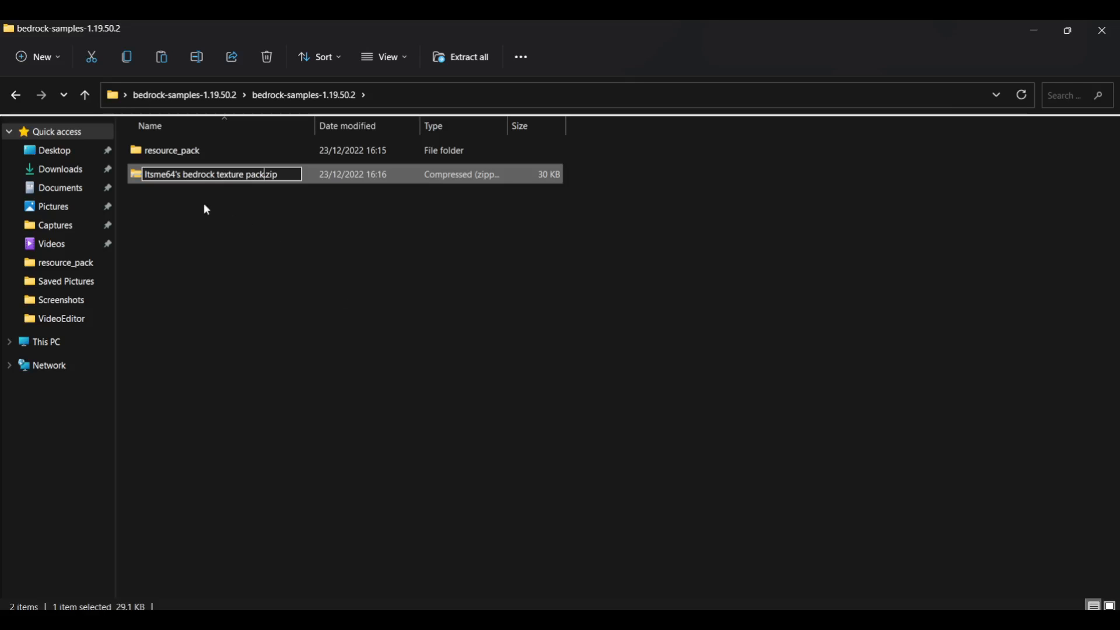
pyautogui.press('Return')
pyautogui.click(650, 261)
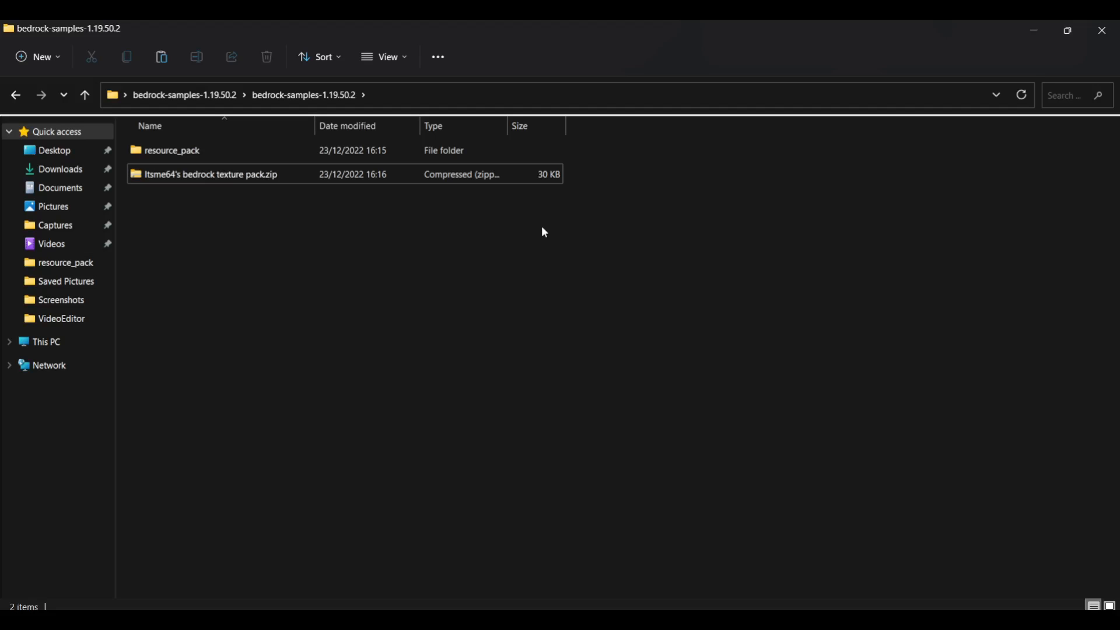
# Change the zip's file extension to .mcpack, naming it Itsme64's bedrock texture pack.mcpack, and accept the extension change
pyautogui.rightClick(273, 178)
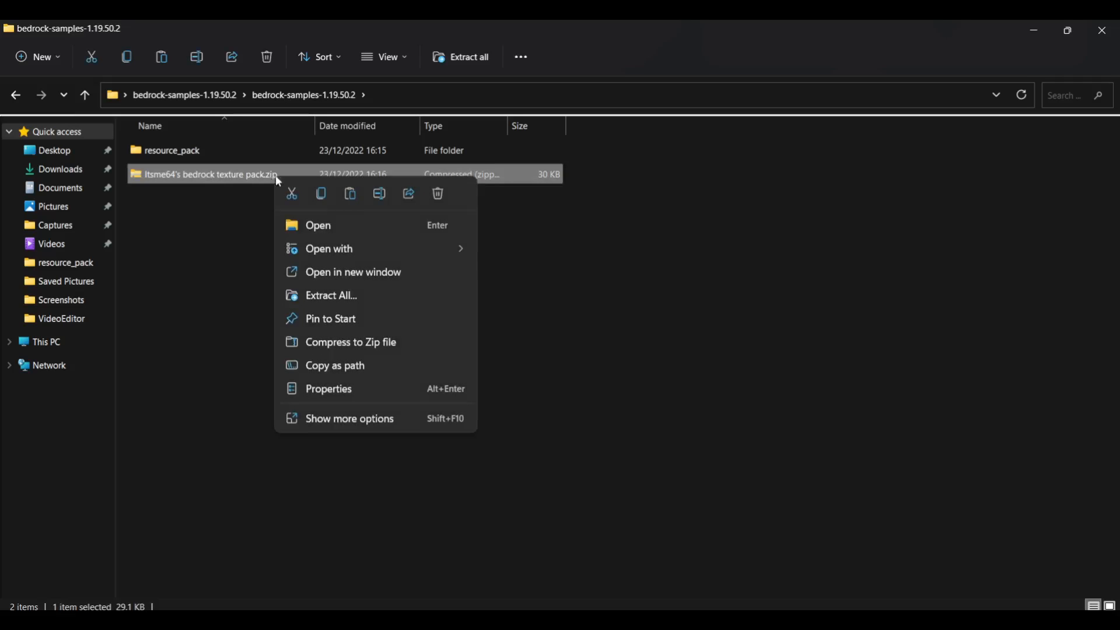
pyautogui.click(382, 197)
pyautogui.press('End')
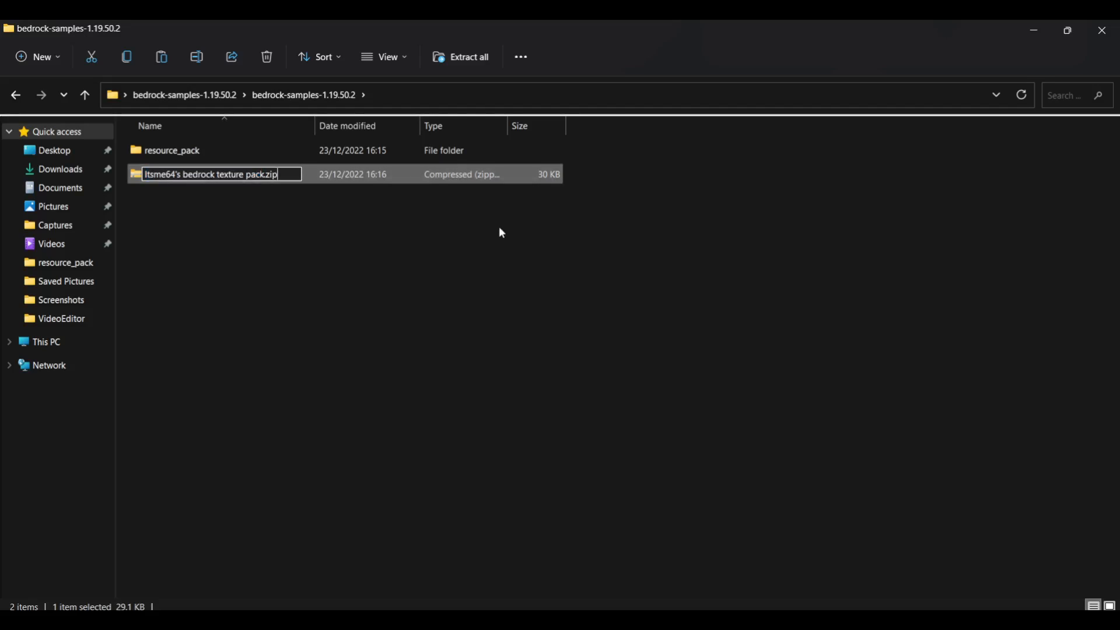
pyautogui.press('BackSpace')
pyautogui.press('BackSpace')
pyautogui.press('BackSpace')
pyautogui.write('mcpack')
pyautogui.click(161, 274)
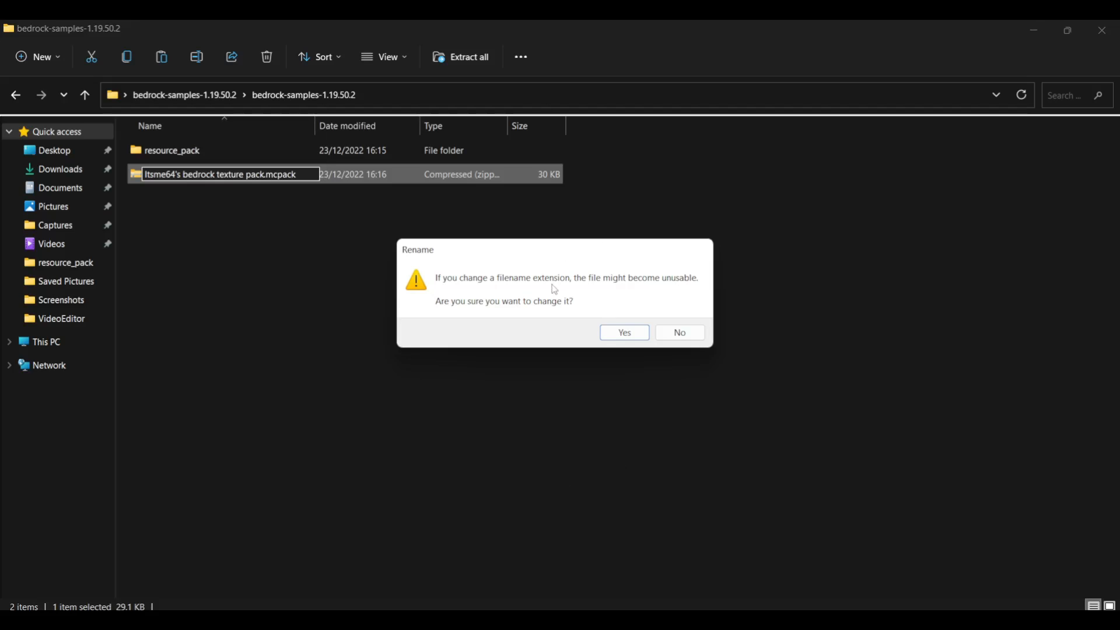
pyautogui.click(637, 335)
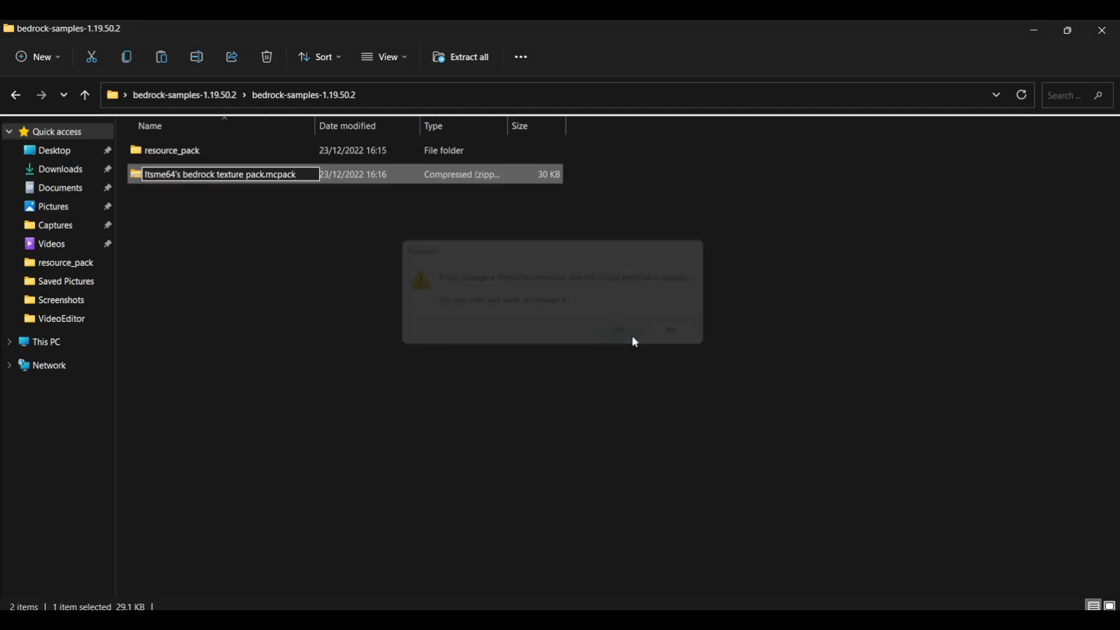
pyautogui.click(458, 327)
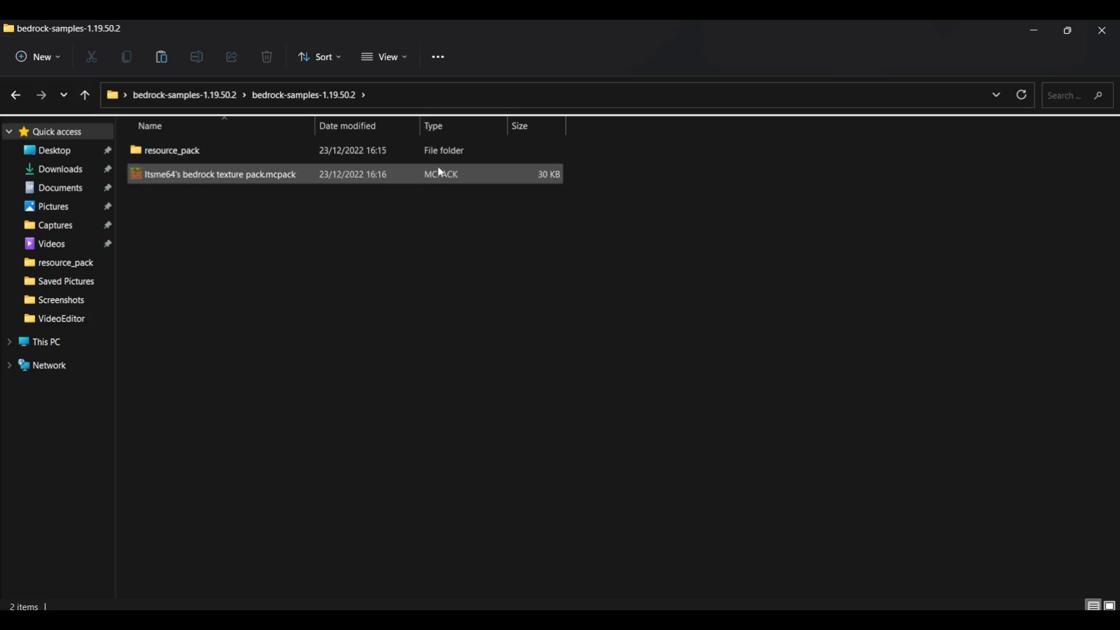
# View the apps offered for the .mcpack file and open it with its default app, Minecraft, to import the pack
pyautogui.moveTo(421, 190); pyautogui.dragTo(473, 173)
pyautogui.moveTo(421, 198); pyautogui.dragTo(475, 221)
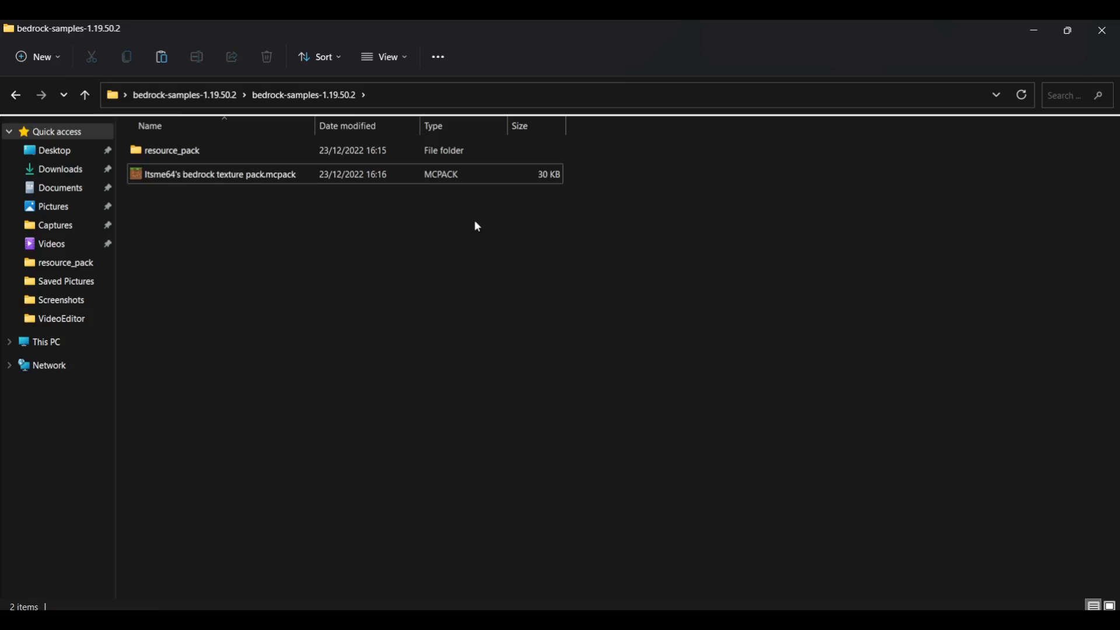
pyautogui.rightClick(167, 177)
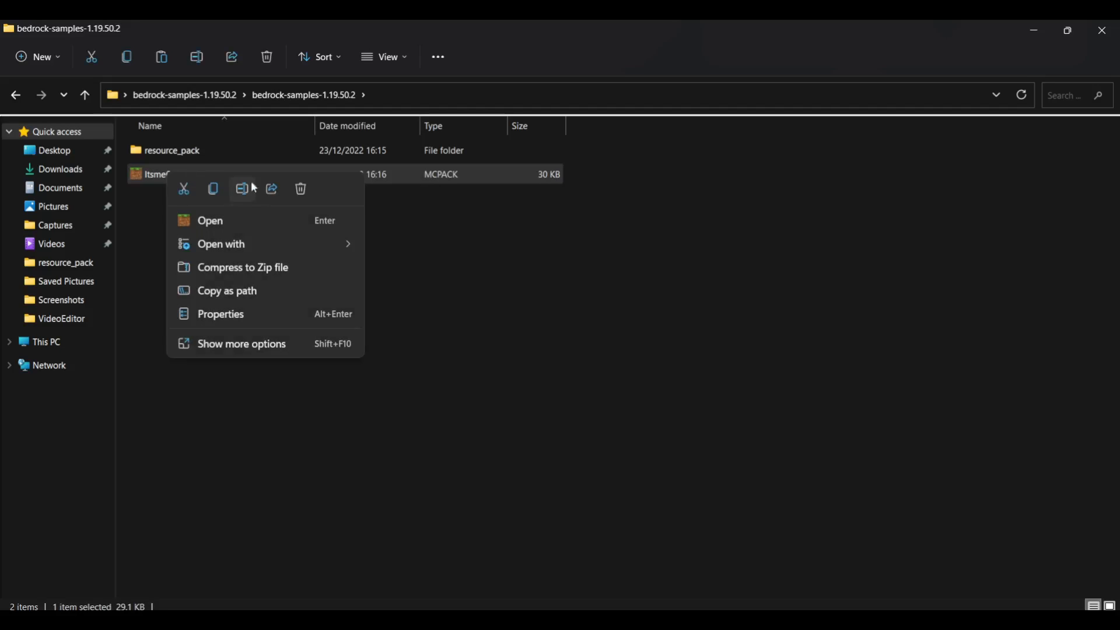
pyautogui.moveTo(318, 249)
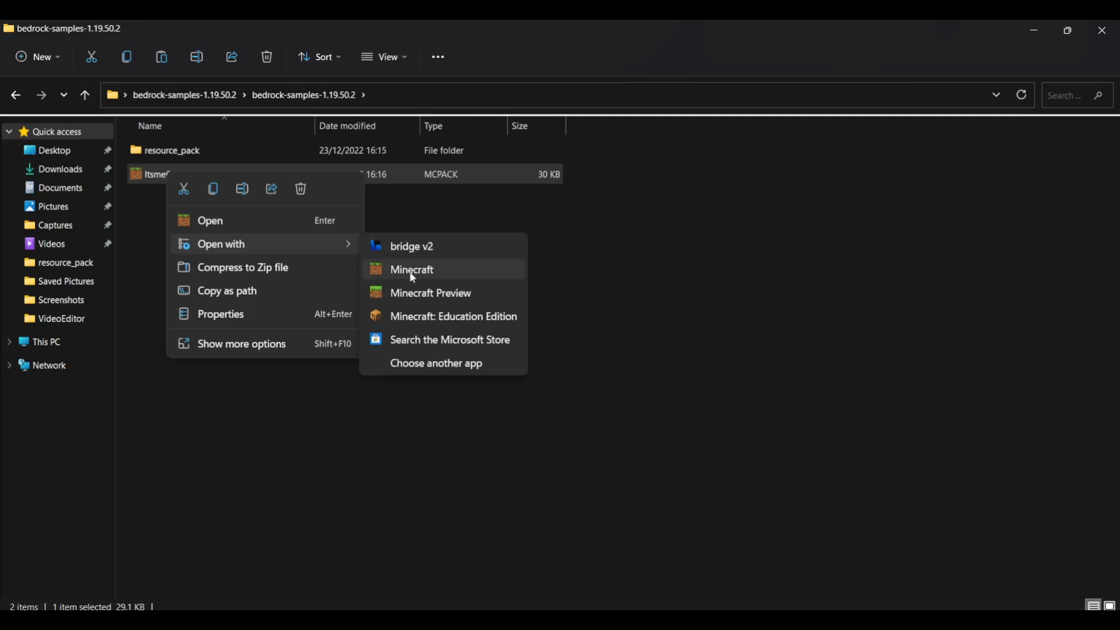
pyautogui.click(567, 283)
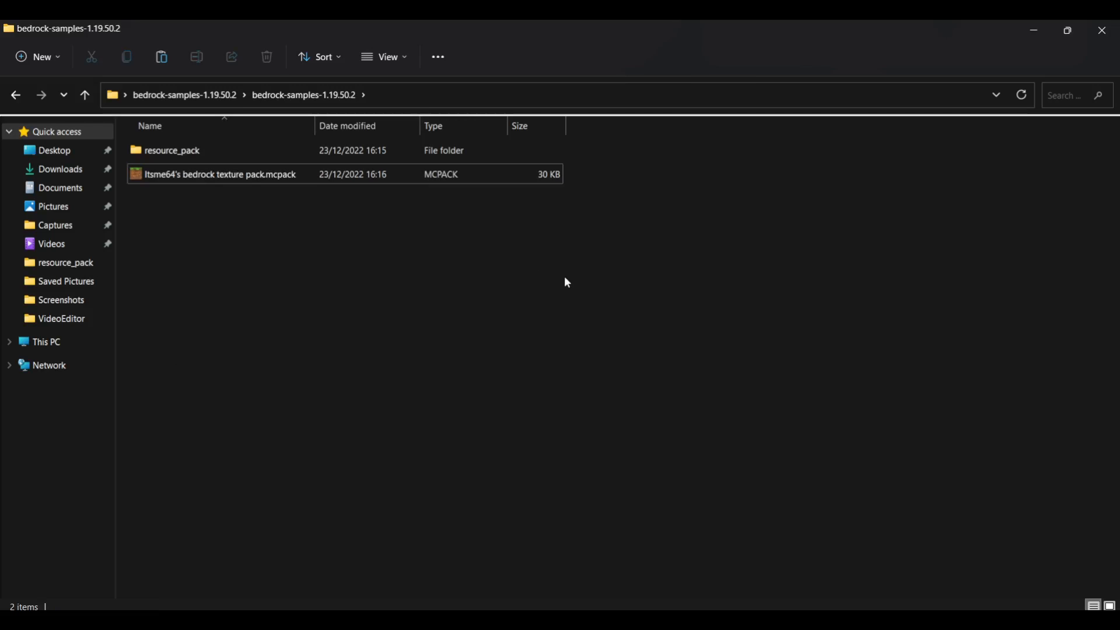
pyautogui.doubleClick(212, 175)
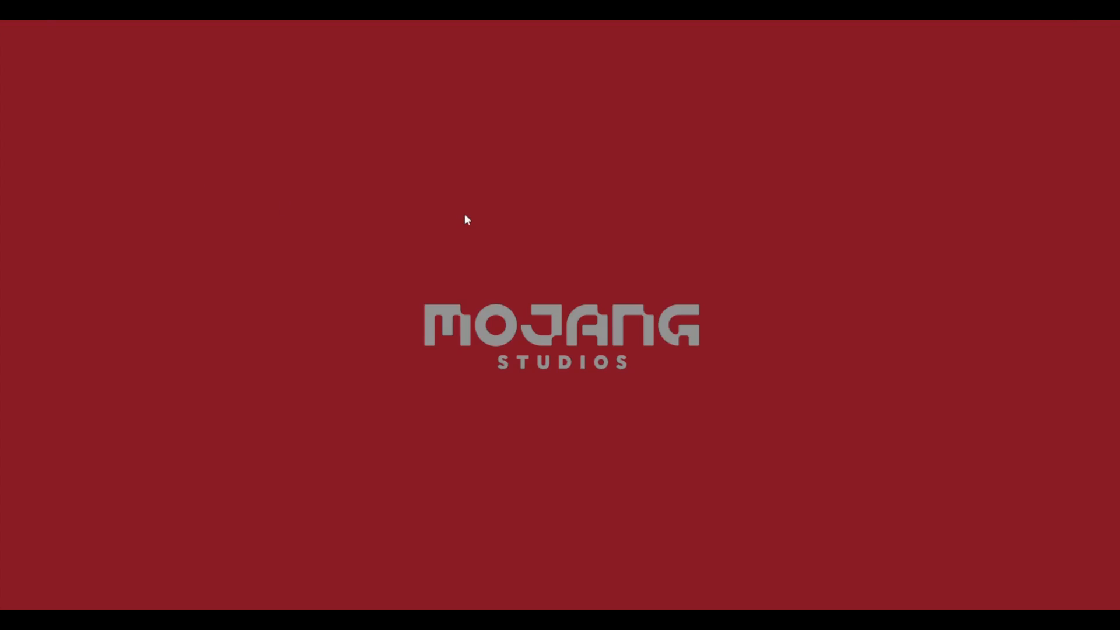
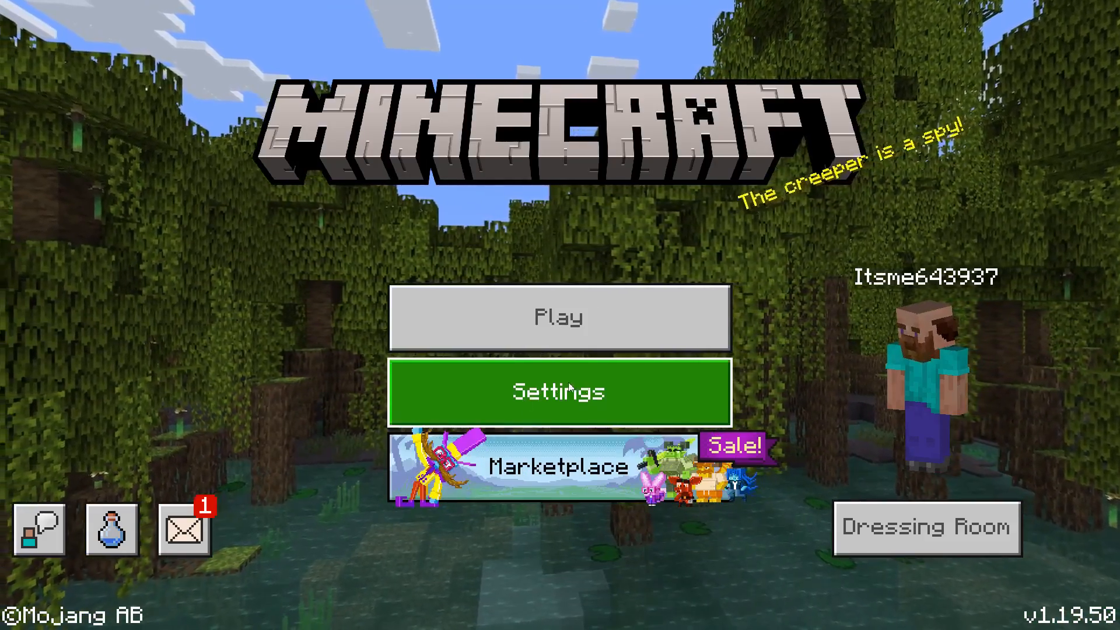
# Go to the Global Resources settings in Minecraft and expand the list of owned packs
pyautogui.click(587, 394)
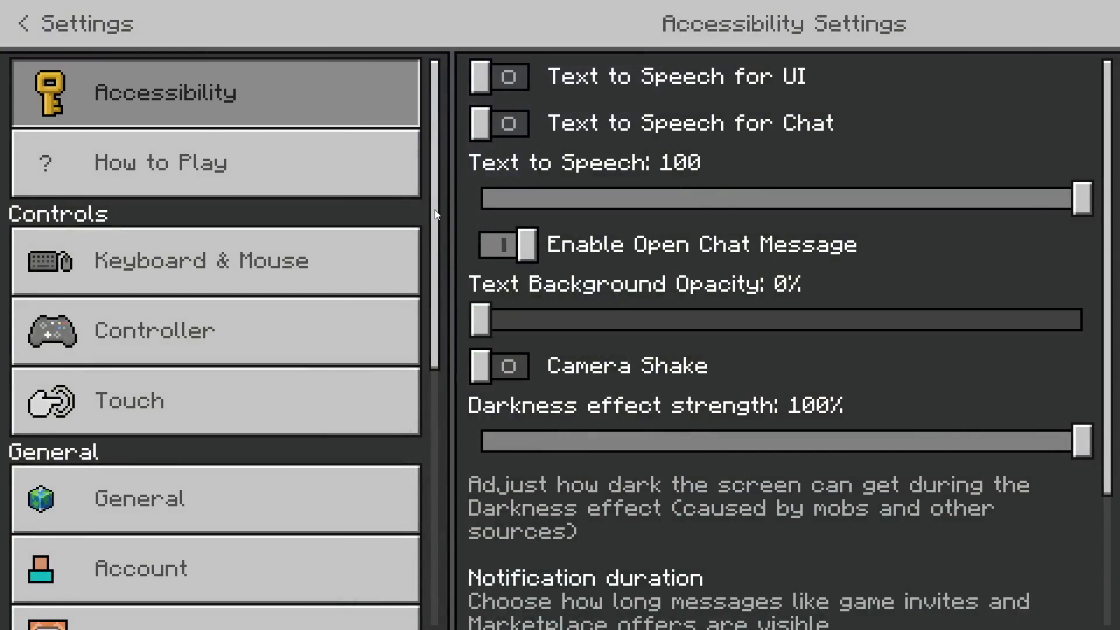
pyautogui.moveTo(435, 210); pyautogui.dragTo(436, 494)
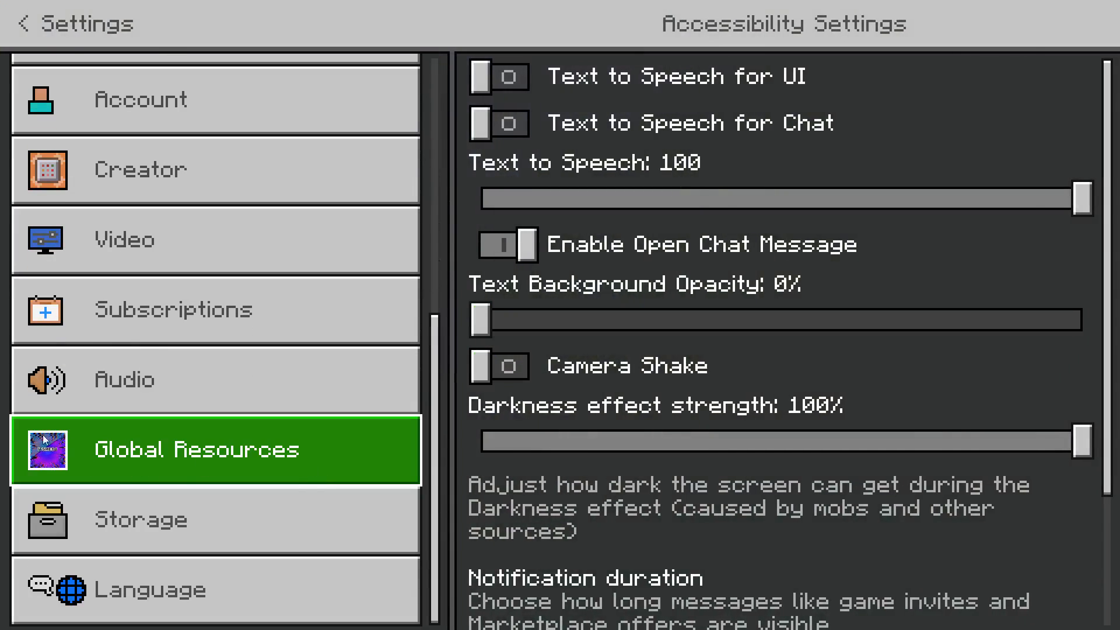
pyautogui.click(162, 465)
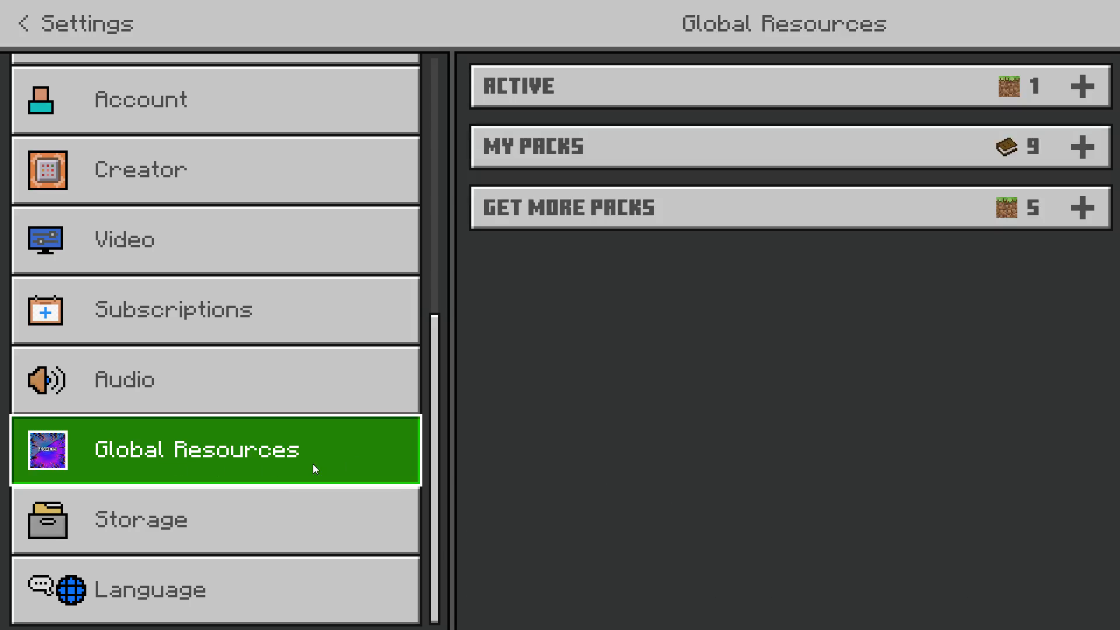
pyautogui.click(635, 164)
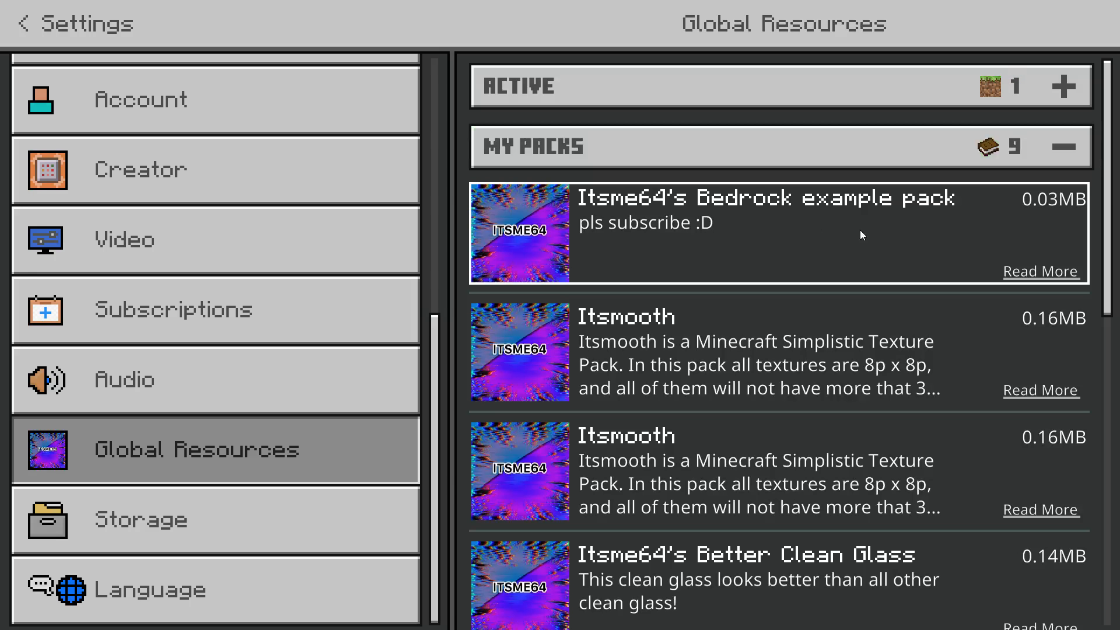
pyautogui.moveTo(1109, 190)
pyautogui.mouseDown()
pyautogui.moveTo(1114, 514)
pyautogui.moveTo(1119, 173)
pyautogui.mouseUp()
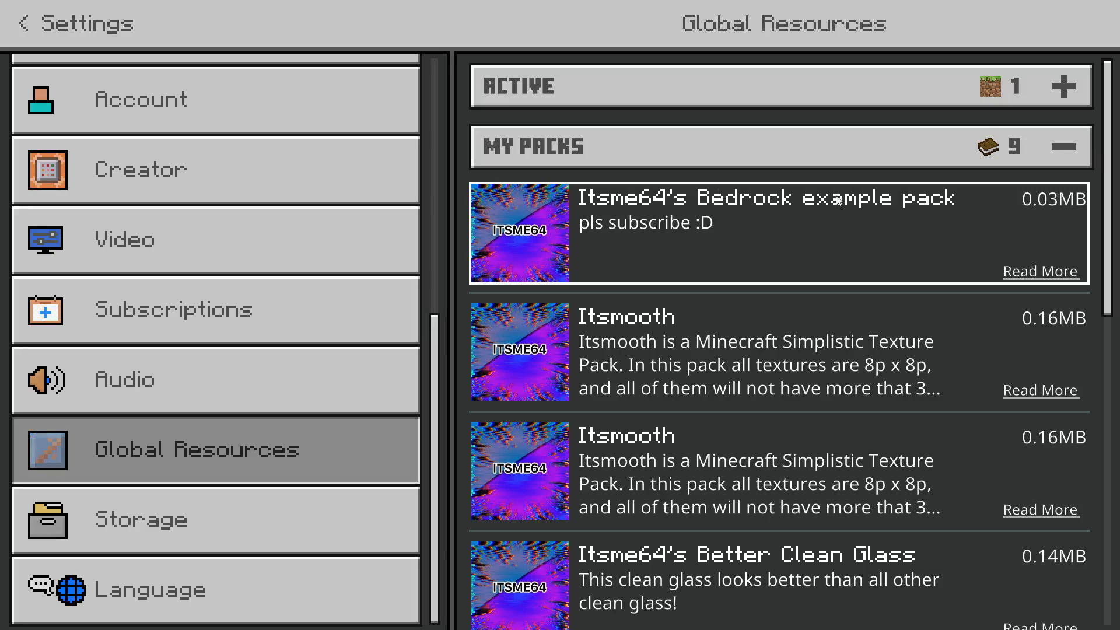
# Activate Itsme64's Bedrock example pack, check it among the active packs, and return to the main menu
pyautogui.click(717, 224)
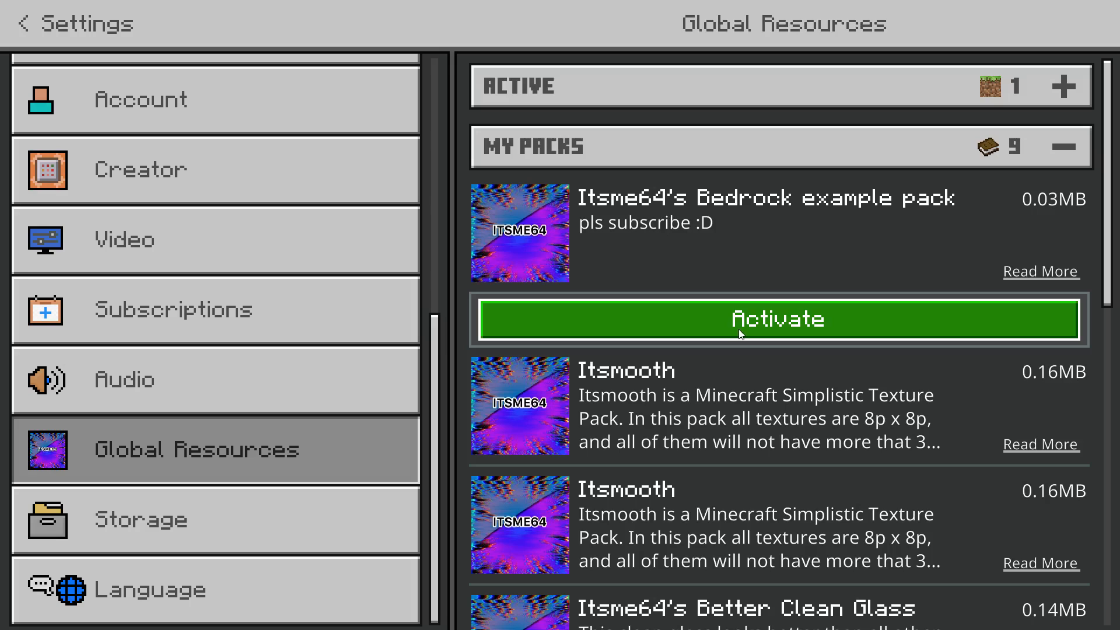
pyautogui.click(749, 325)
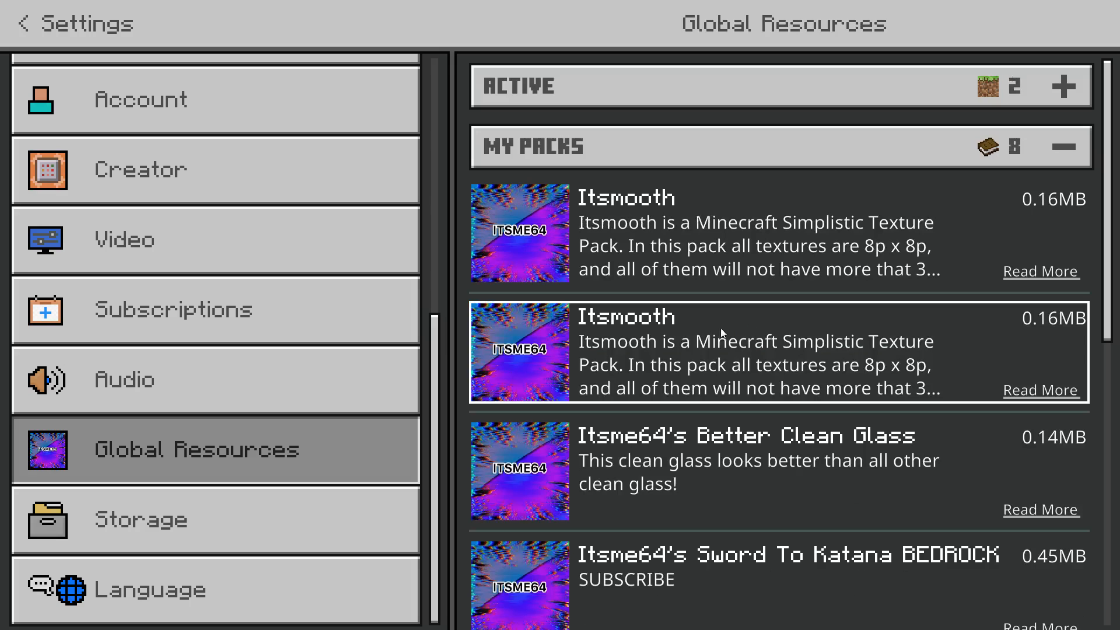
pyautogui.click(624, 157)
pyautogui.click(626, 101)
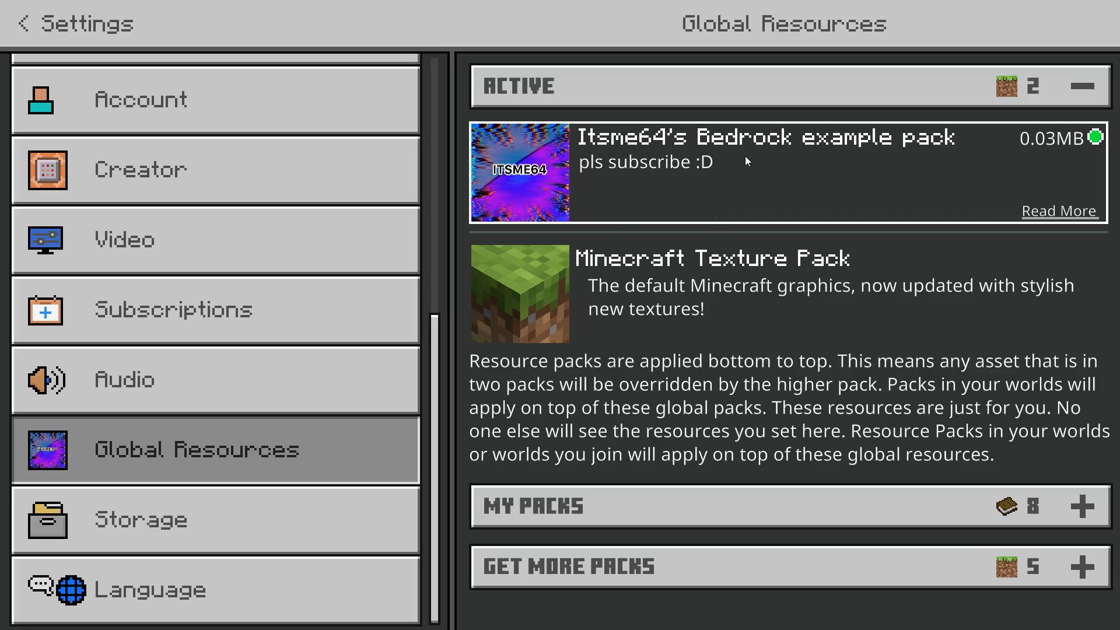
pyautogui.click(688, 98)
pyautogui.click(17, 26)
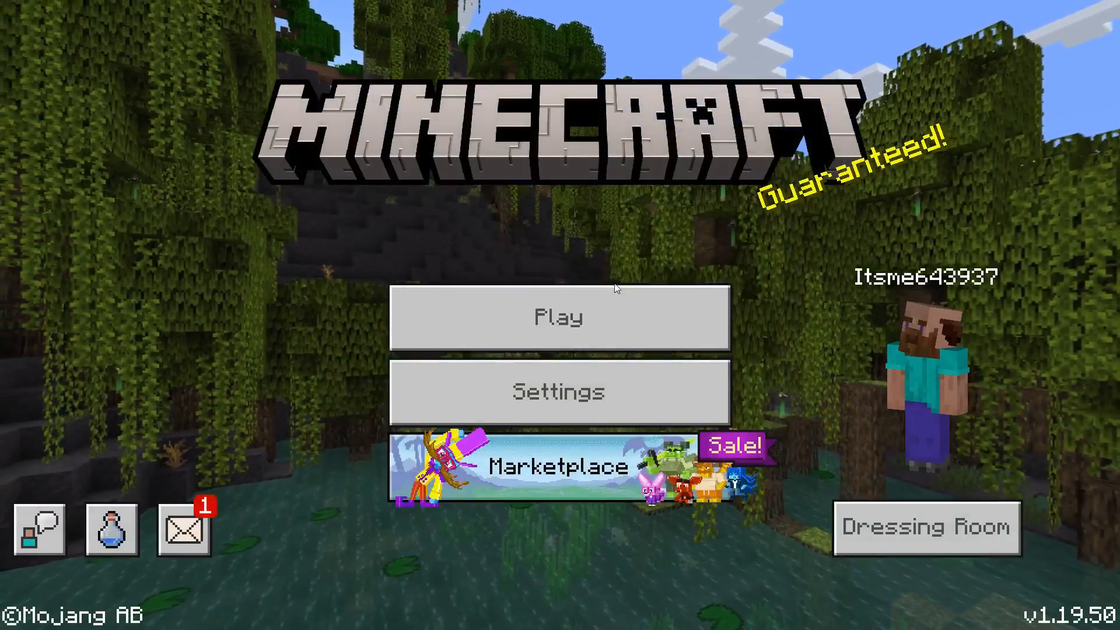
# Enter the creative world whose name starts with Copy of Redstone test and switch to the first-person view
pyautogui.click(616, 322)
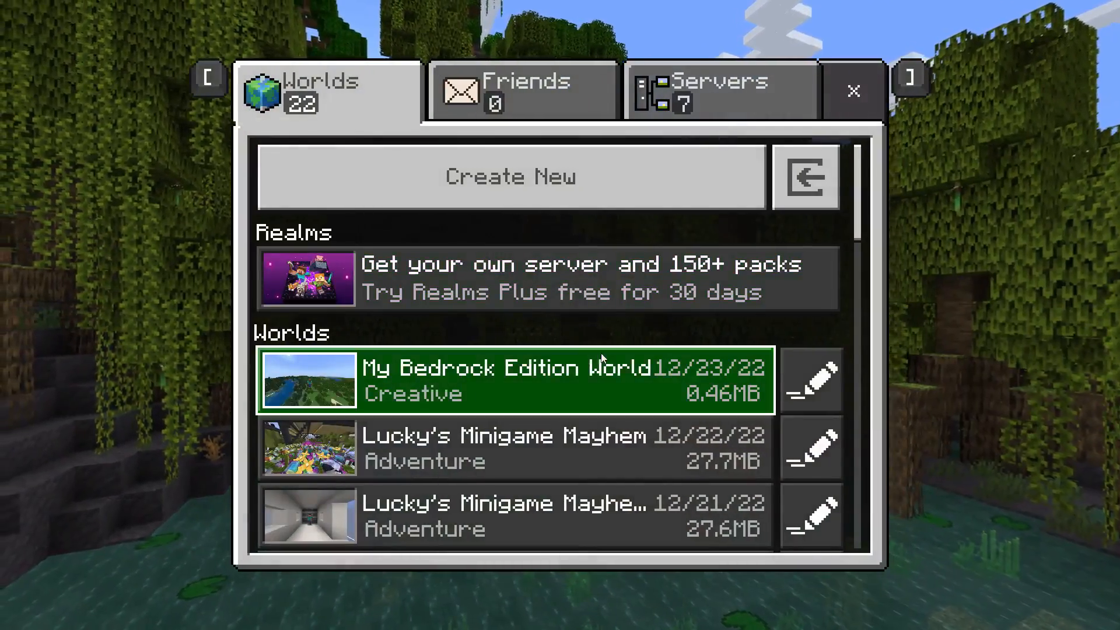
pyautogui.scroll(-1, 505, 440)
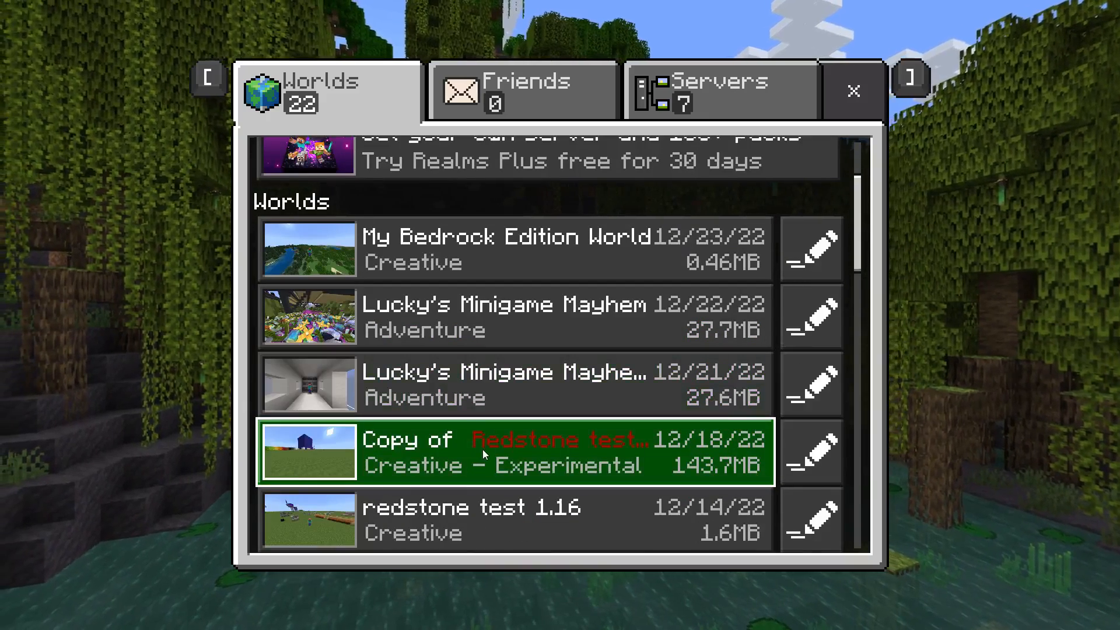
pyautogui.click(482, 449)
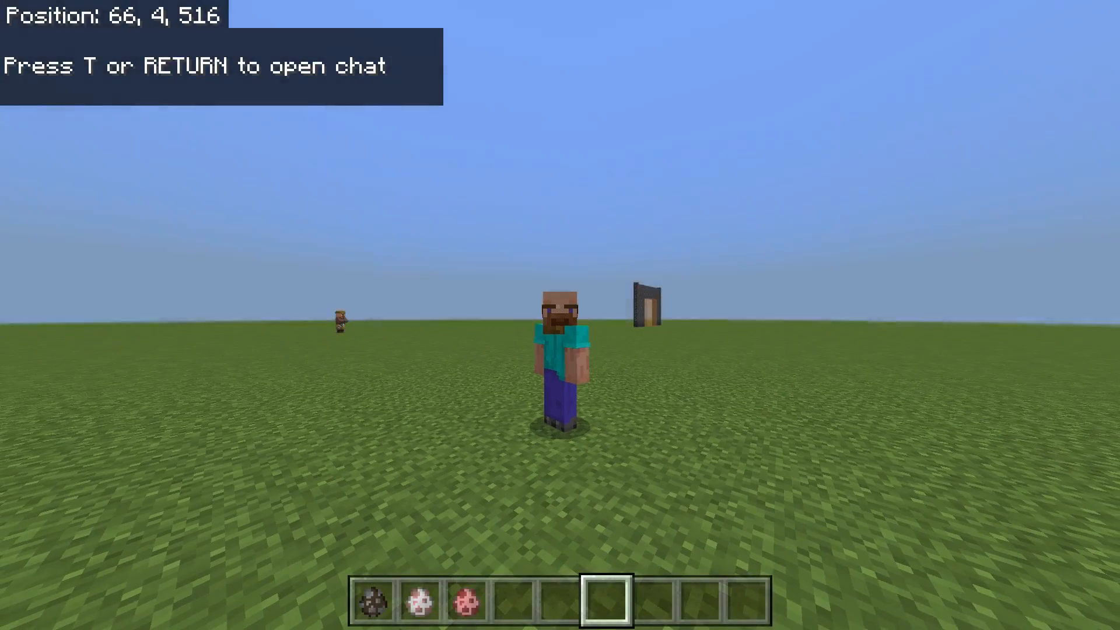
pyautogui.press('F5')
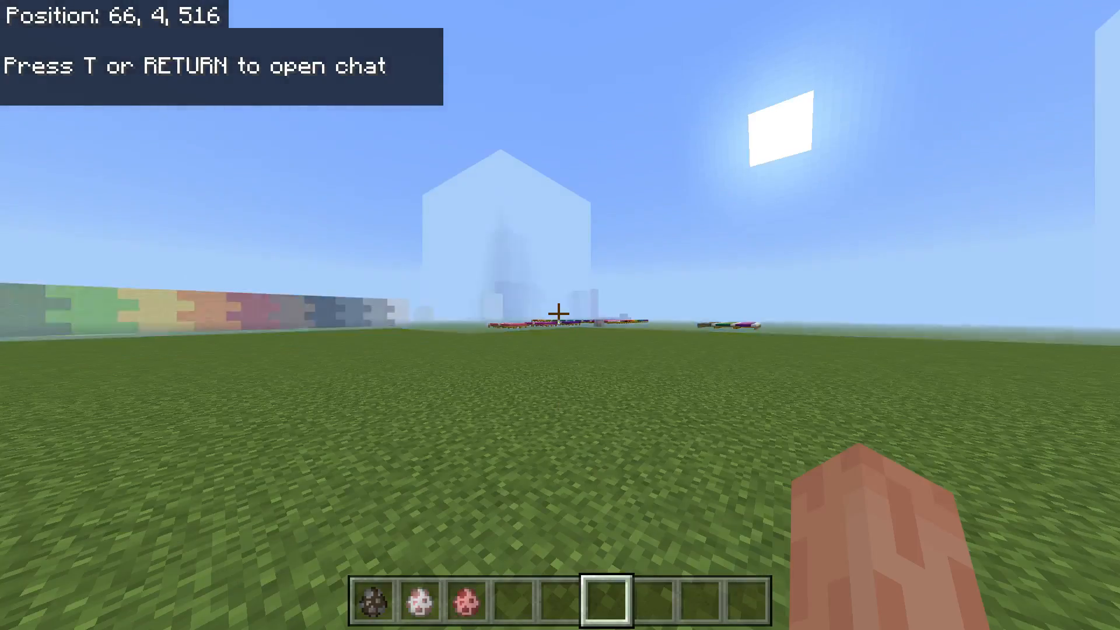
# Clear the player's inventory with the /clear command
pyautogui.press('w')
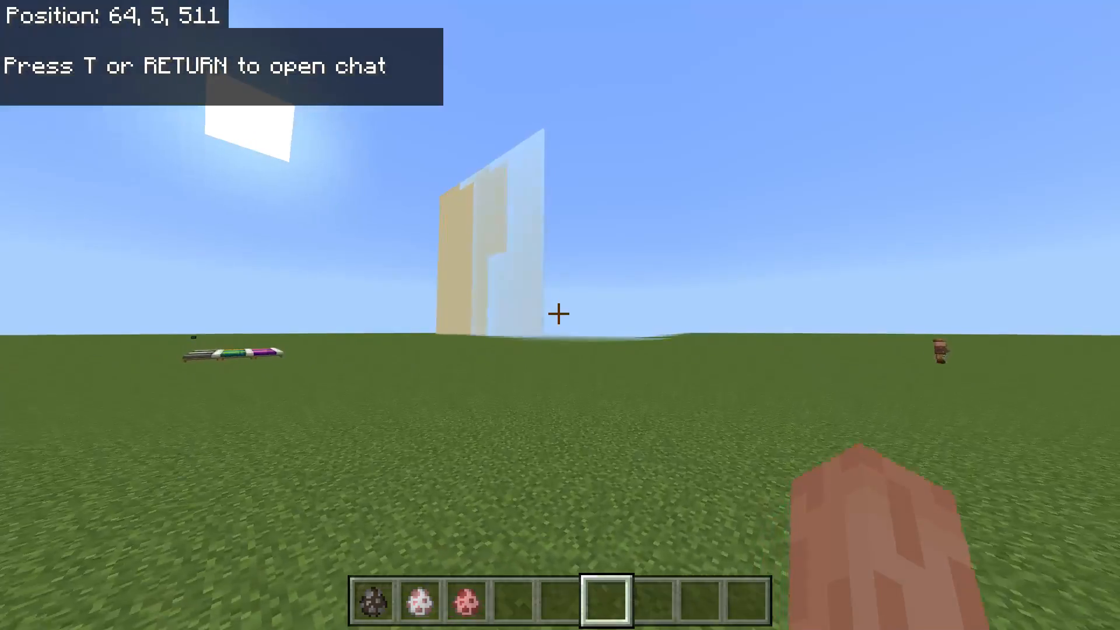
pyautogui.press('shift')
pyautogui.press('/')
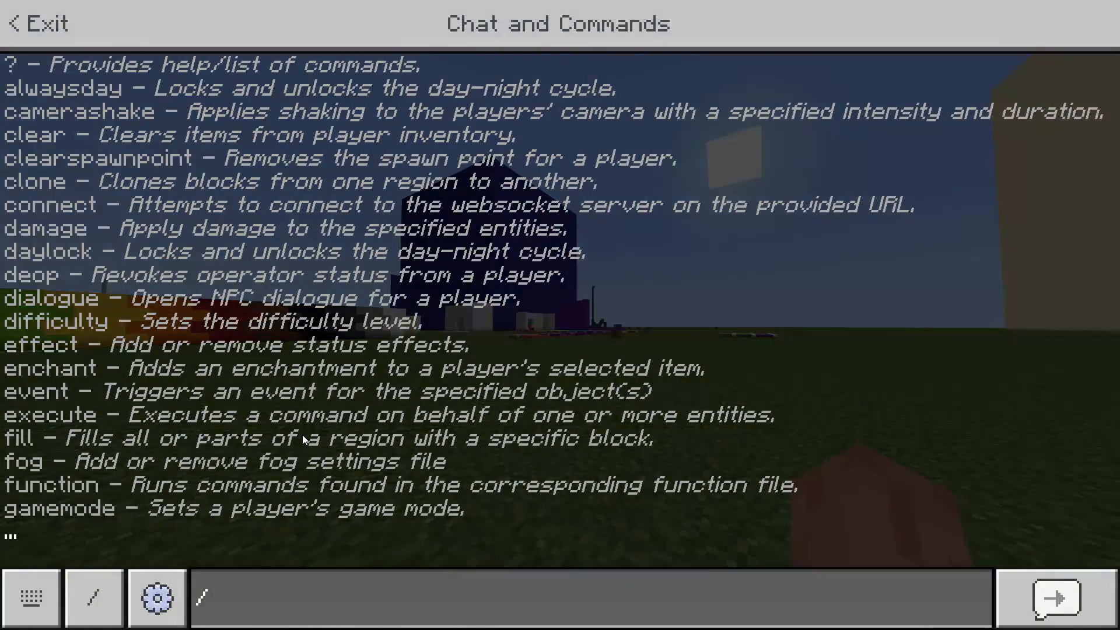
pyautogui.write('clea')
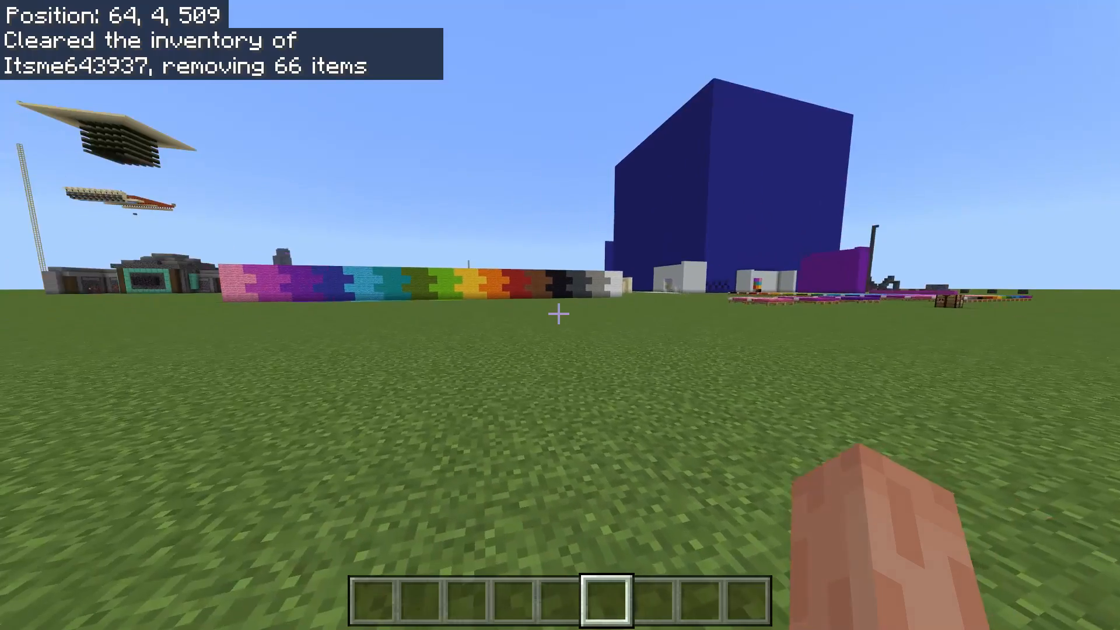
# Search the creative inventory for aca, add the Acacia Trapdoor to the hotbar, and place it on the grass
pyautogui.press('e')
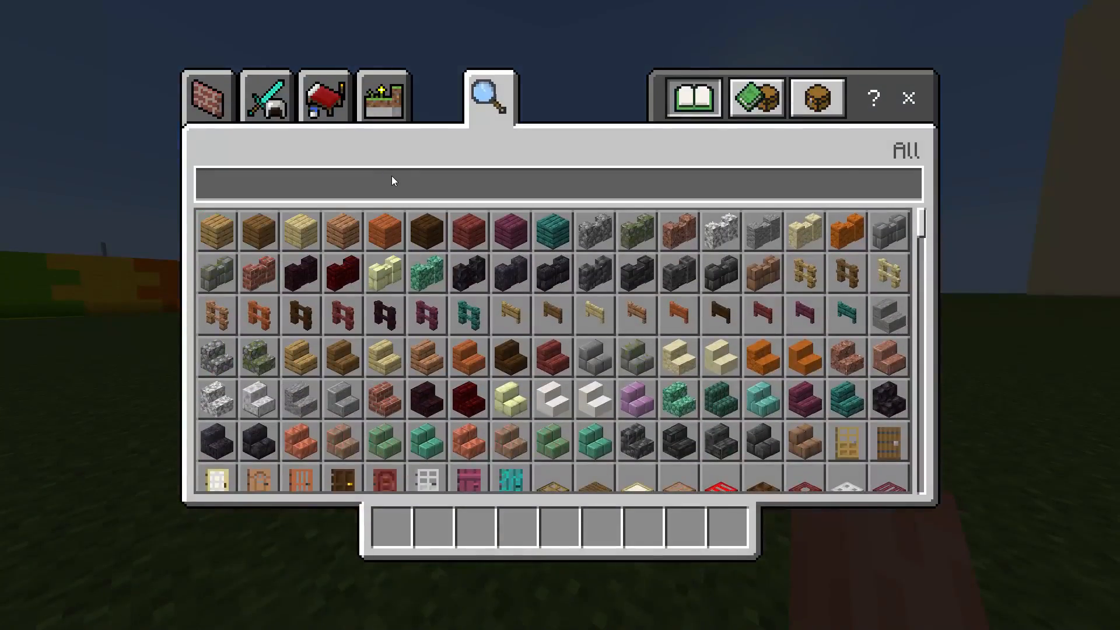
pyautogui.write('aca')
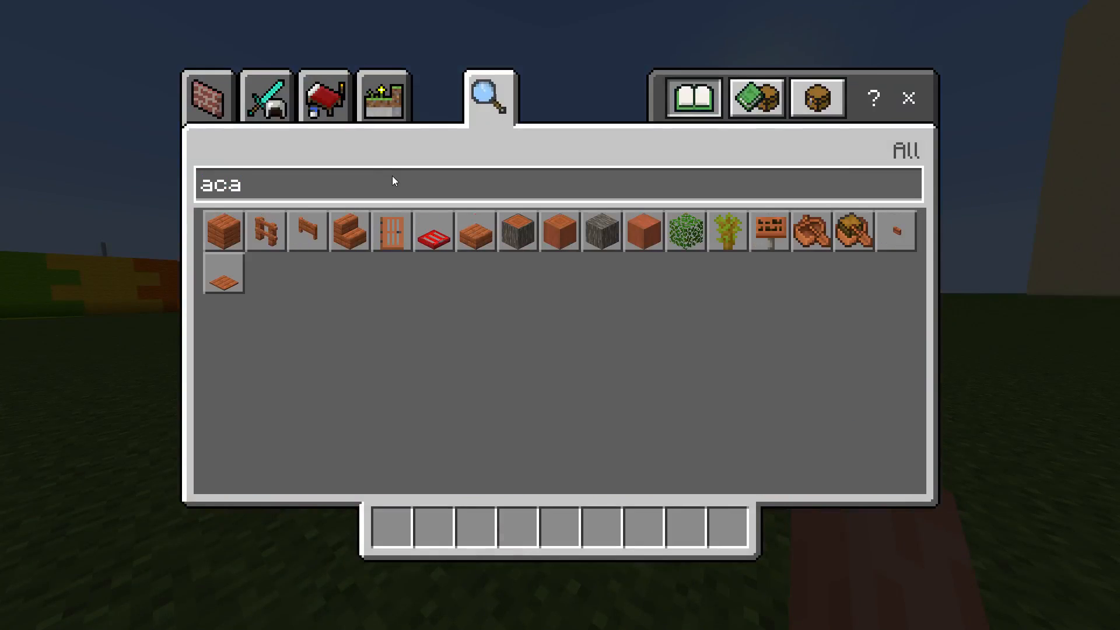
pyautogui.click(434, 234)
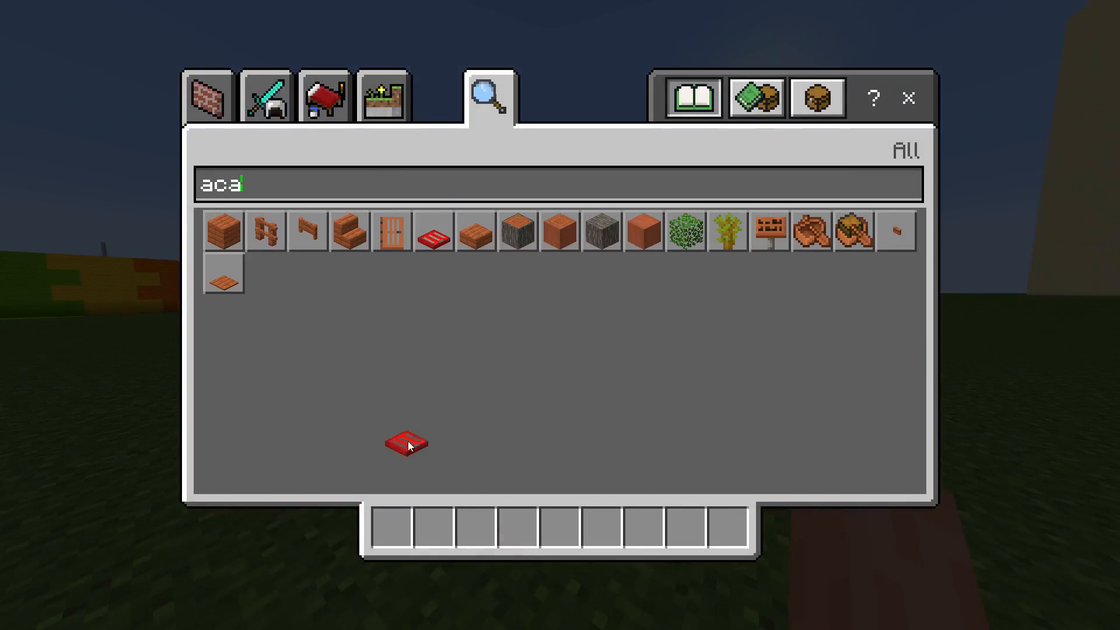
pyautogui.press('Escape')
pyautogui.press('1')
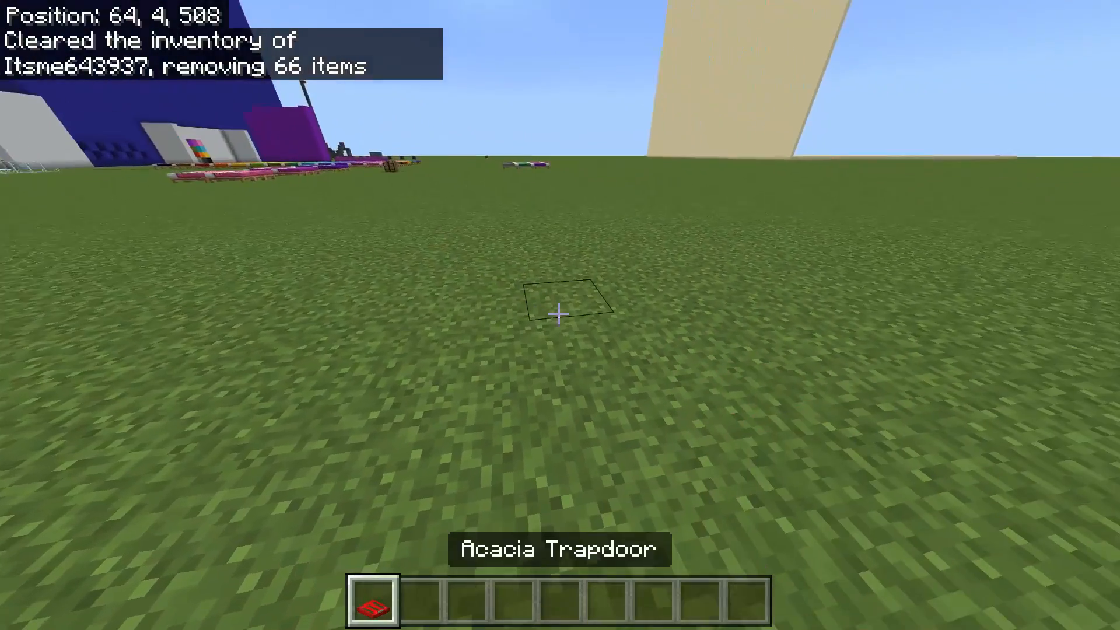
pyautogui.rightClick(559, 314)
pyautogui.press('2')
pyautogui.press('3')
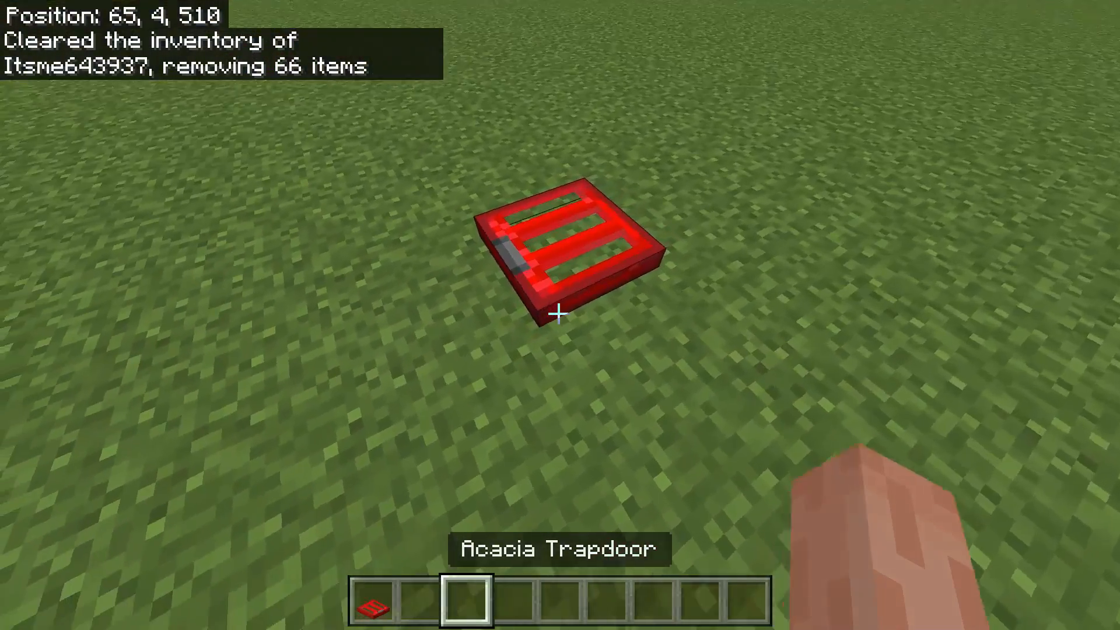
# Examine the placed acacia trapdoor's texture from above and from several sides
pyautogui.press('d')
pyautogui.press('a')
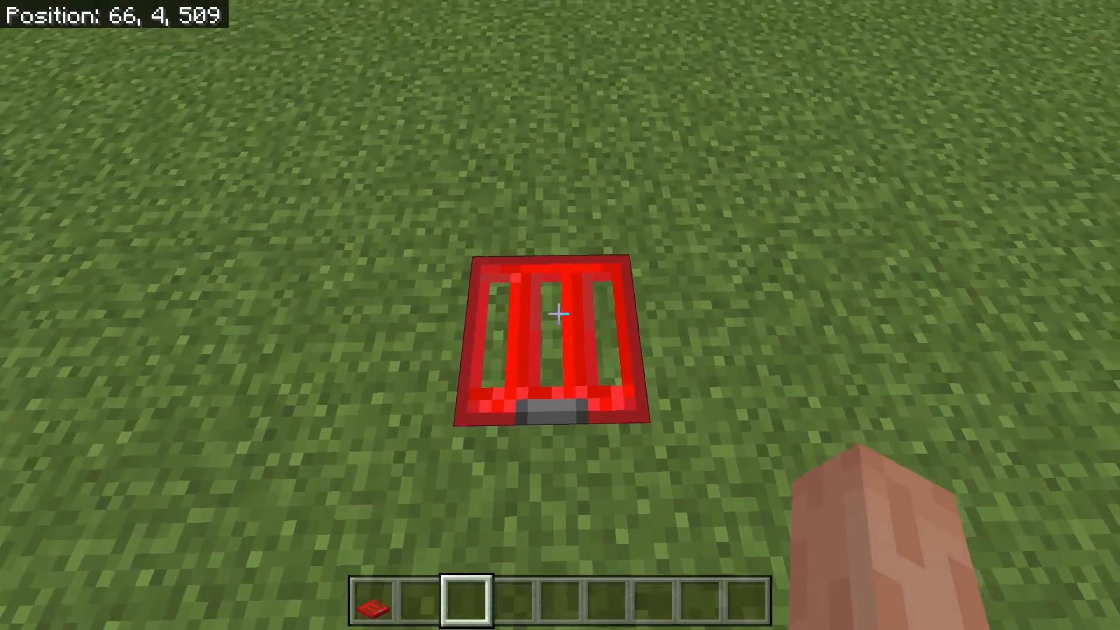
pyautogui.press('s')
pyautogui.press('w')
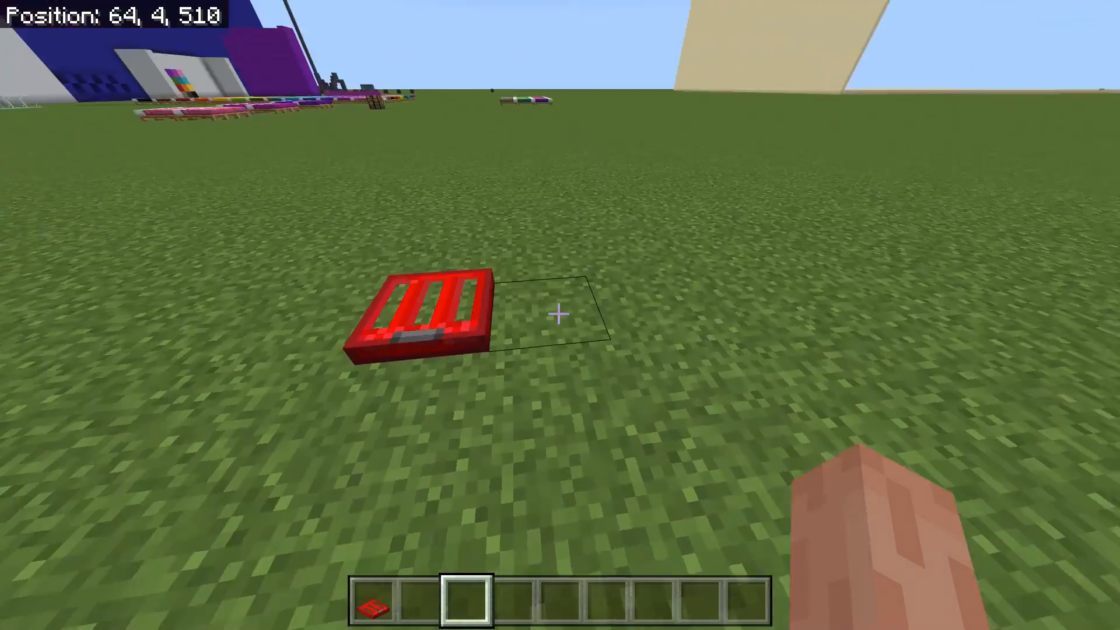
pyautogui.press('a')
pyautogui.press('d')
pyautogui.press('s')
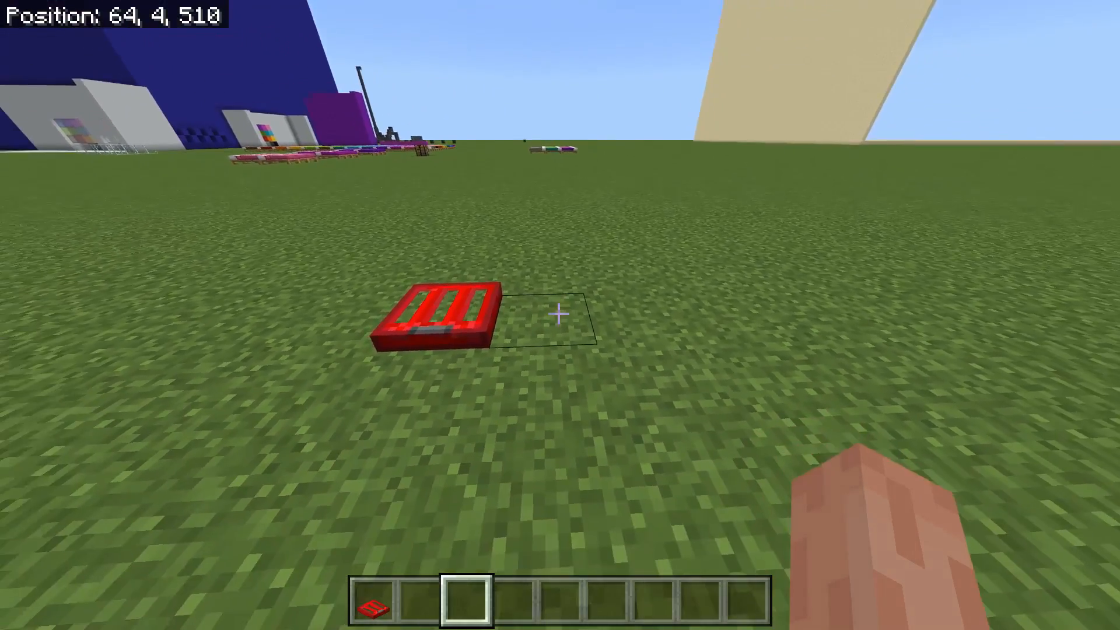
pyautogui.scroll(-1, 559, 314)
pyautogui.press('w')
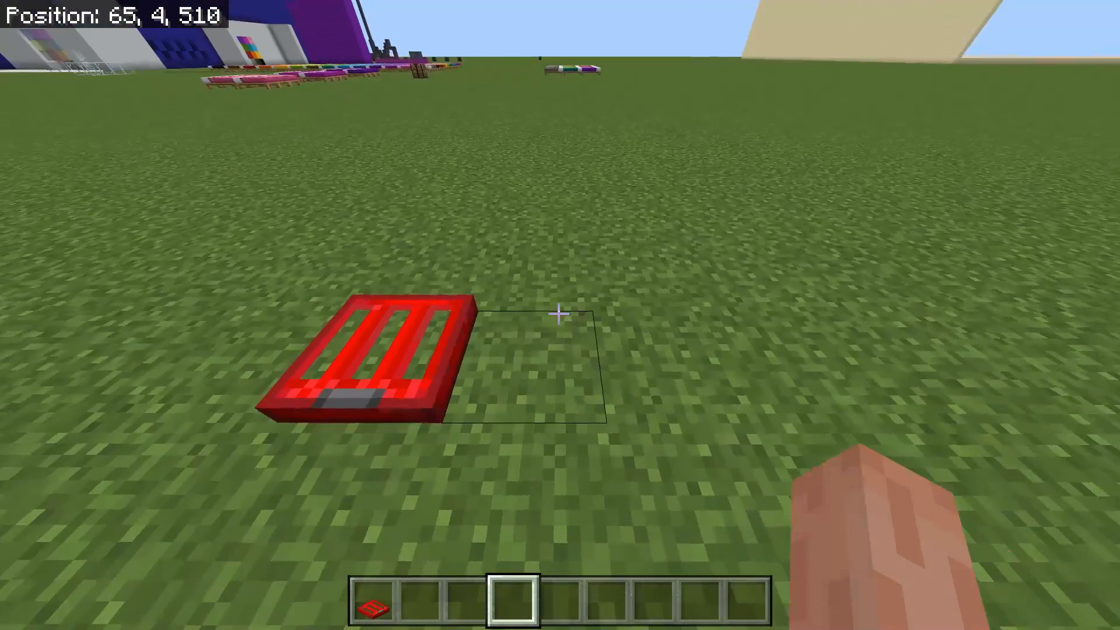
pyautogui.press('s')
pyautogui.scroll(1, 559, 314)
# Add Acacia Planks to the hotbar from the aca search and place a block beside the trapdoor
pyautogui.press('e')
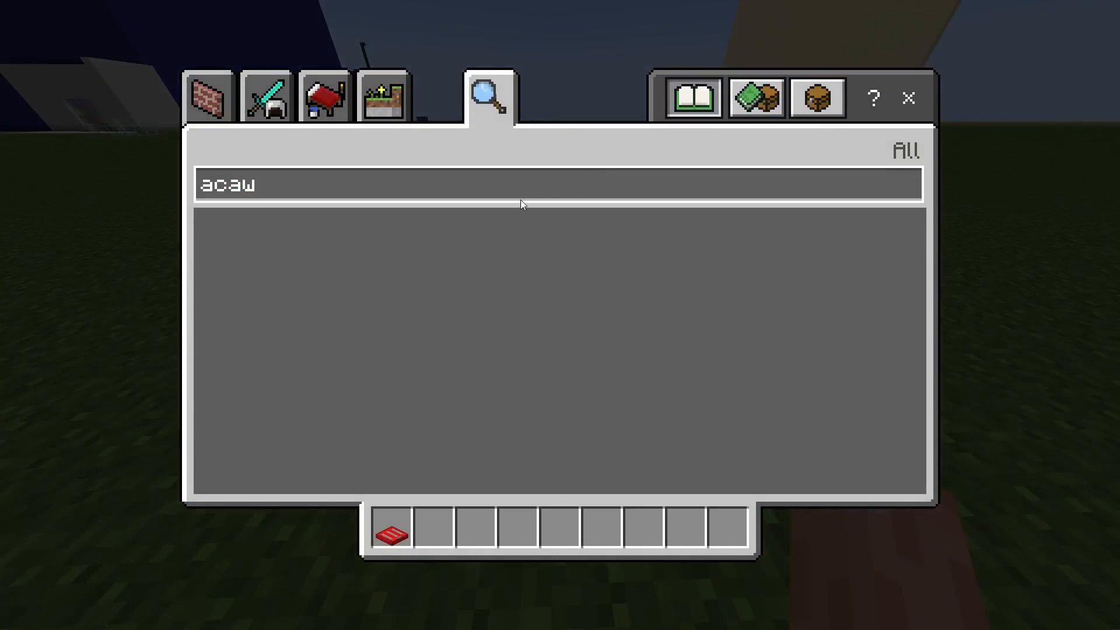
pyautogui.click(513, 190)
pyautogui.press('BackSpace')
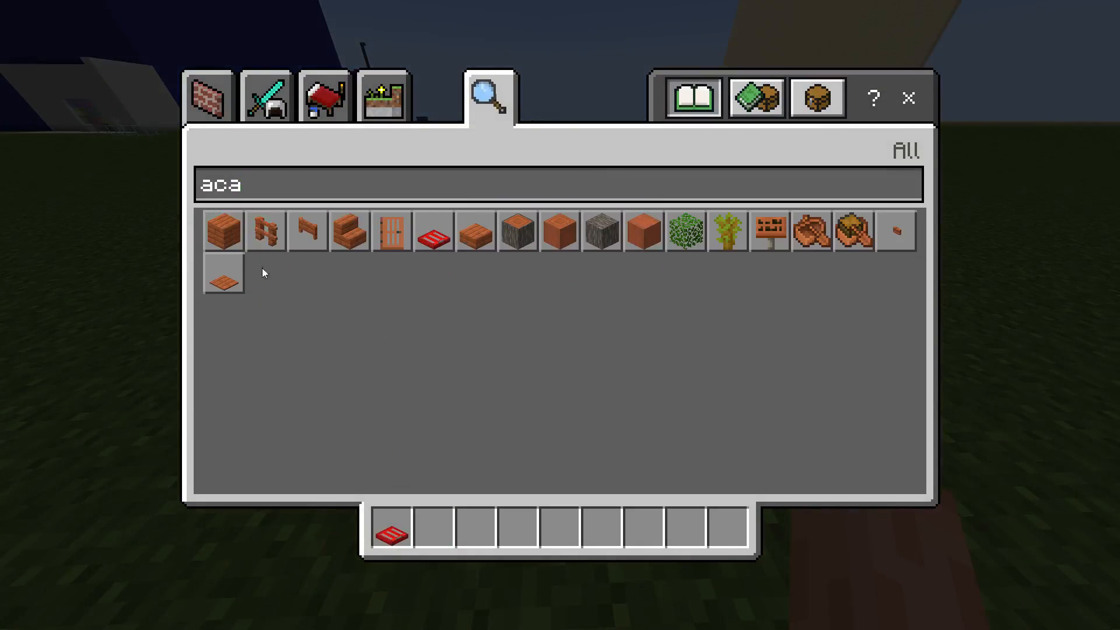
pyautogui.press('e')
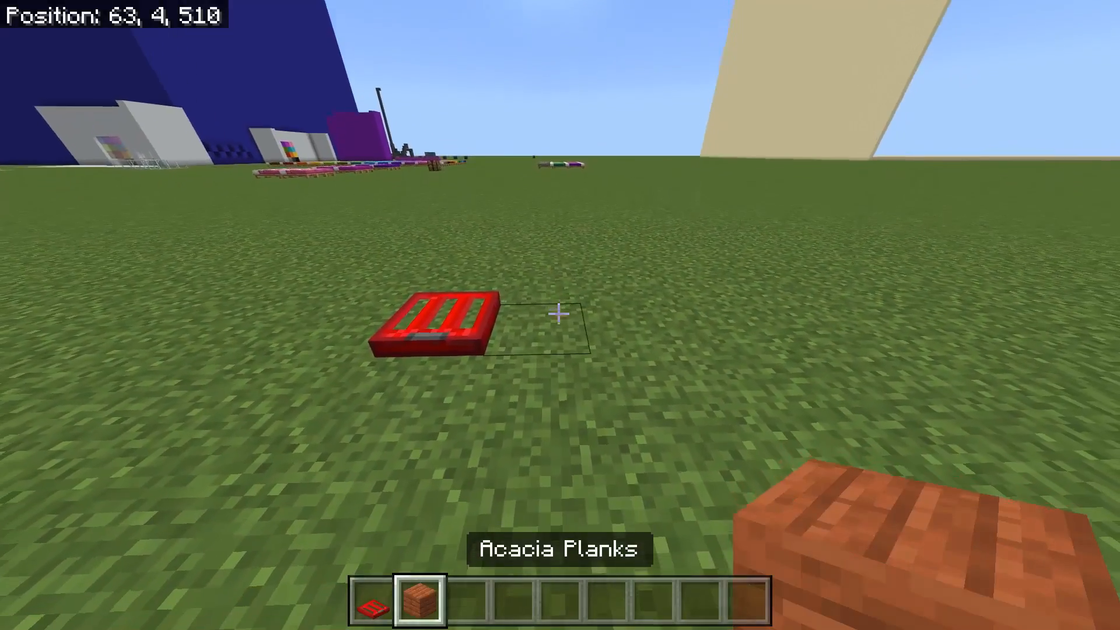
pyautogui.rightClick(558, 312)
pyautogui.press('Escape')
pyautogui.click(298, 178)
# Search the inventory for item, take the Glow Item Frame, and mount it on the front of the planks block
pyautogui.press('e')
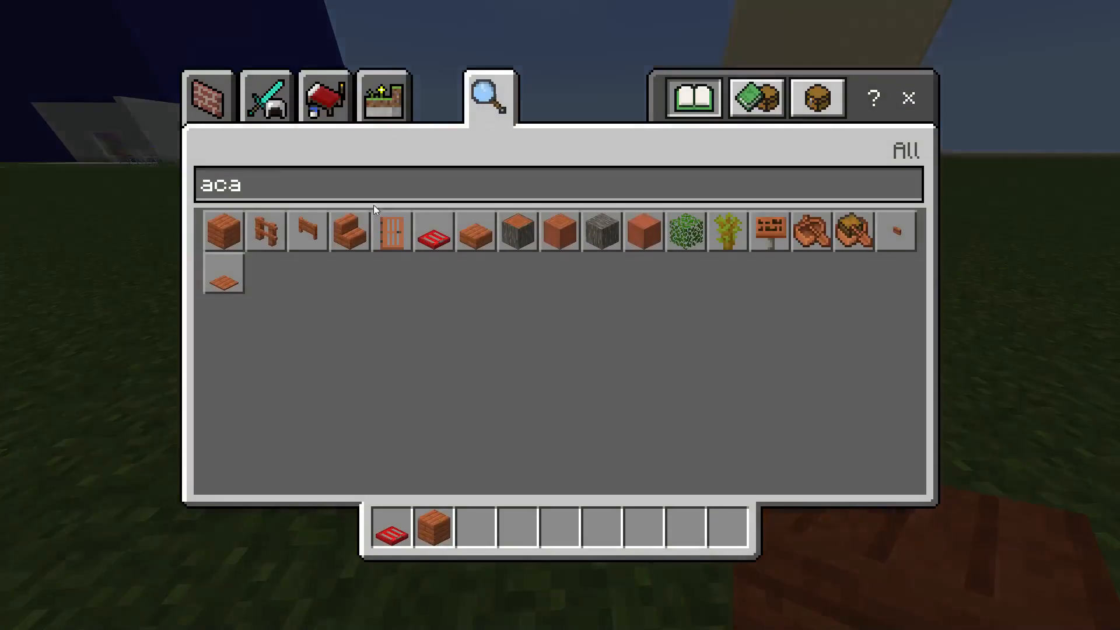
pyautogui.press('BackSpace')
pyautogui.press('BackSpace')
pyautogui.press('BackSpace')
pyautogui.write('item')
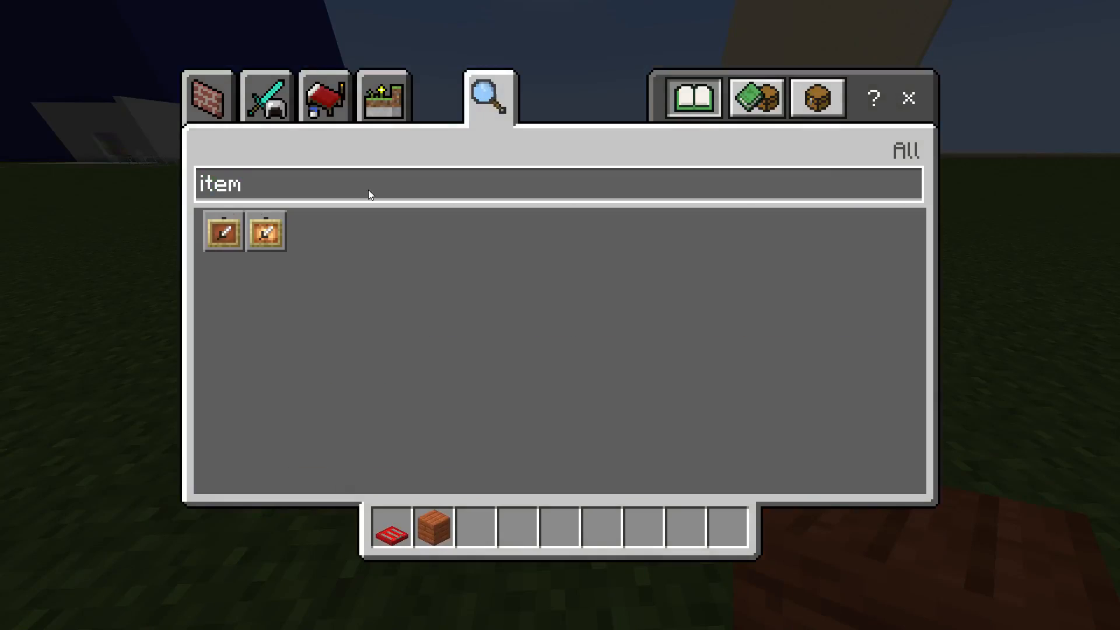
pyautogui.click(254, 230)
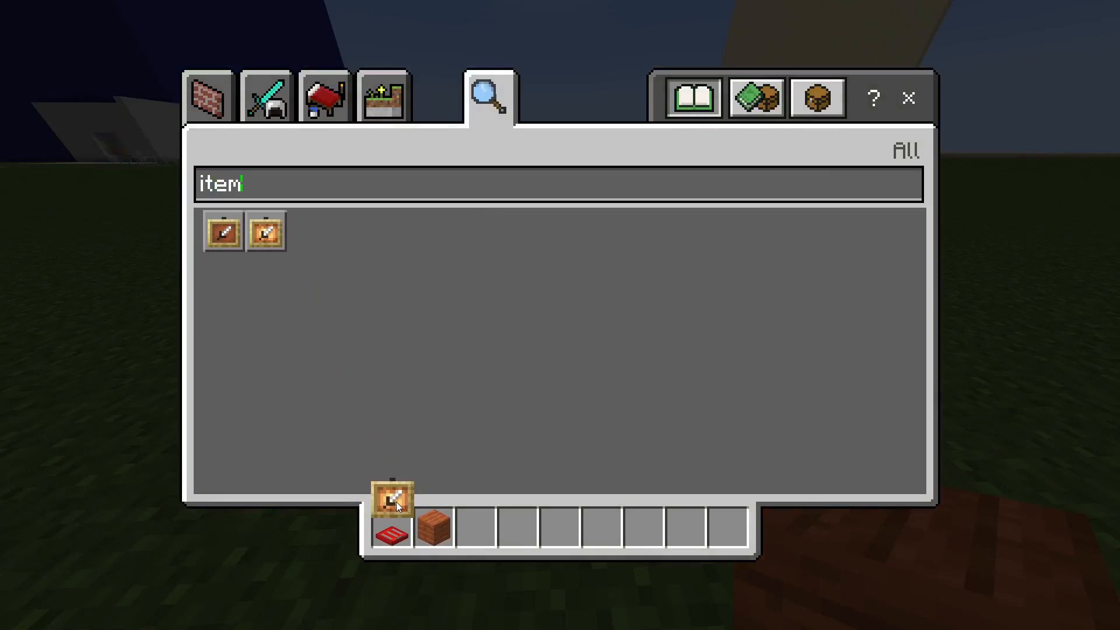
pyautogui.press('e')
pyautogui.rightClick(560, 315)
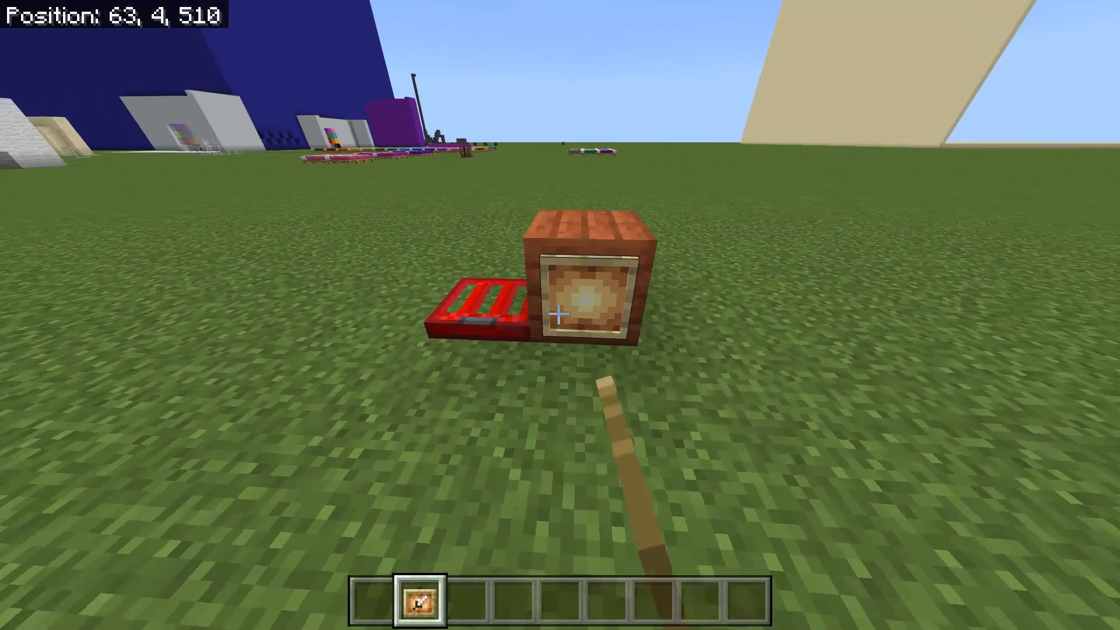
pyautogui.middleClick(558, 316)
pyautogui.press('2')
# Remove the frame from the hotbar, search for am, take the retextured amethyst shard, and put it in the mounted frame
pyautogui.press('e')
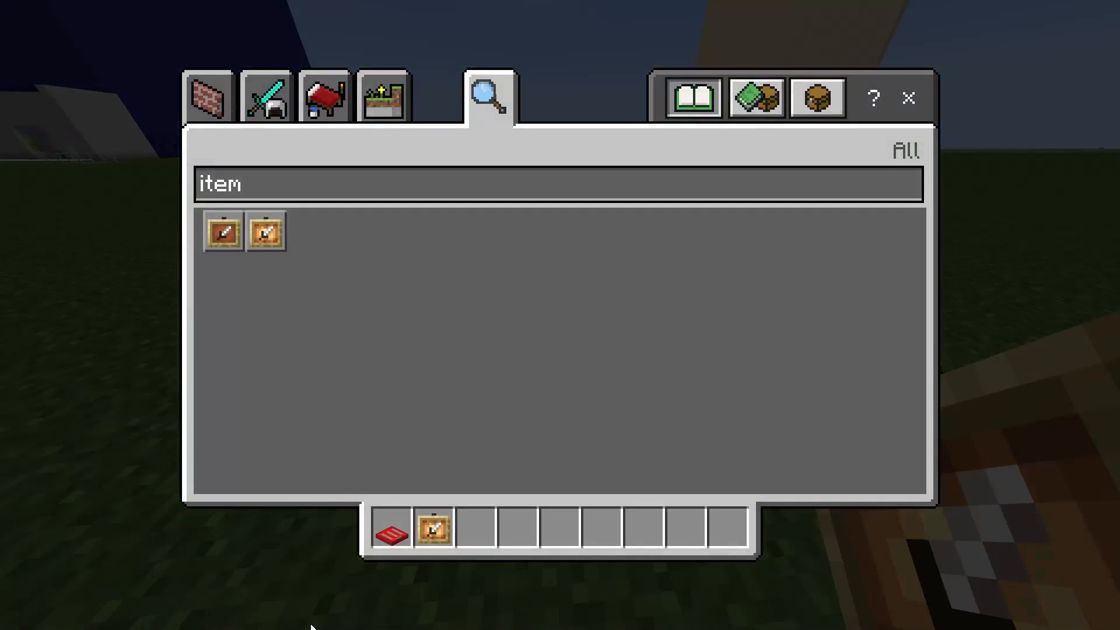
pyautogui.keyDown('shift'); pyautogui.click(444, 515); pyautogui.keyUp('shift')
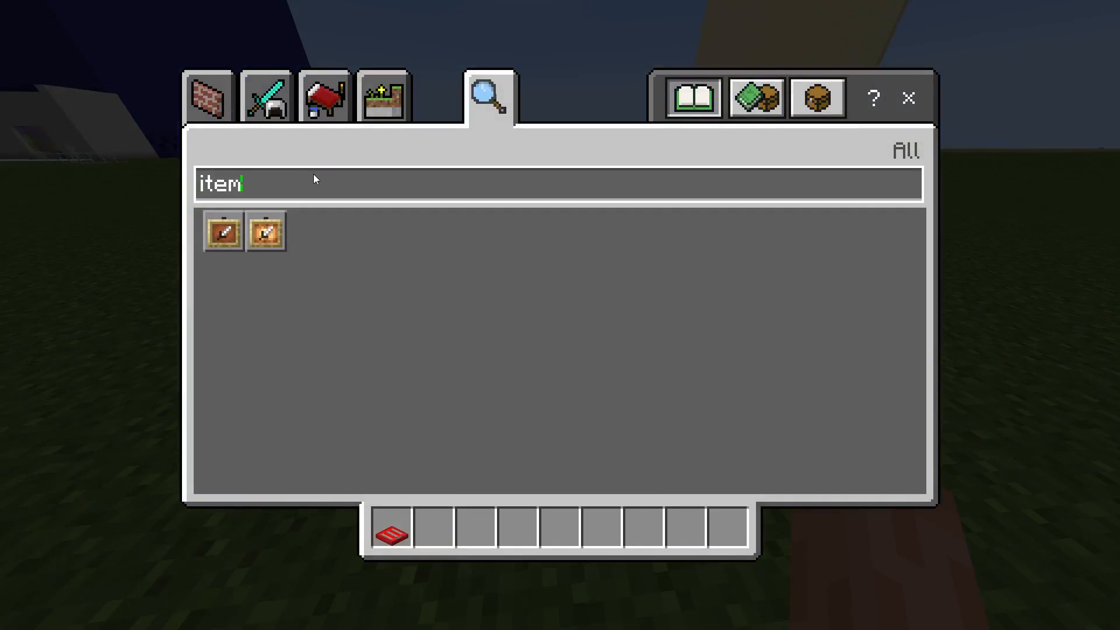
pyautogui.press('BackSpace')
pyautogui.press('BackSpace')
pyautogui.press('BackSpace')
pyautogui.press('BackSpace')
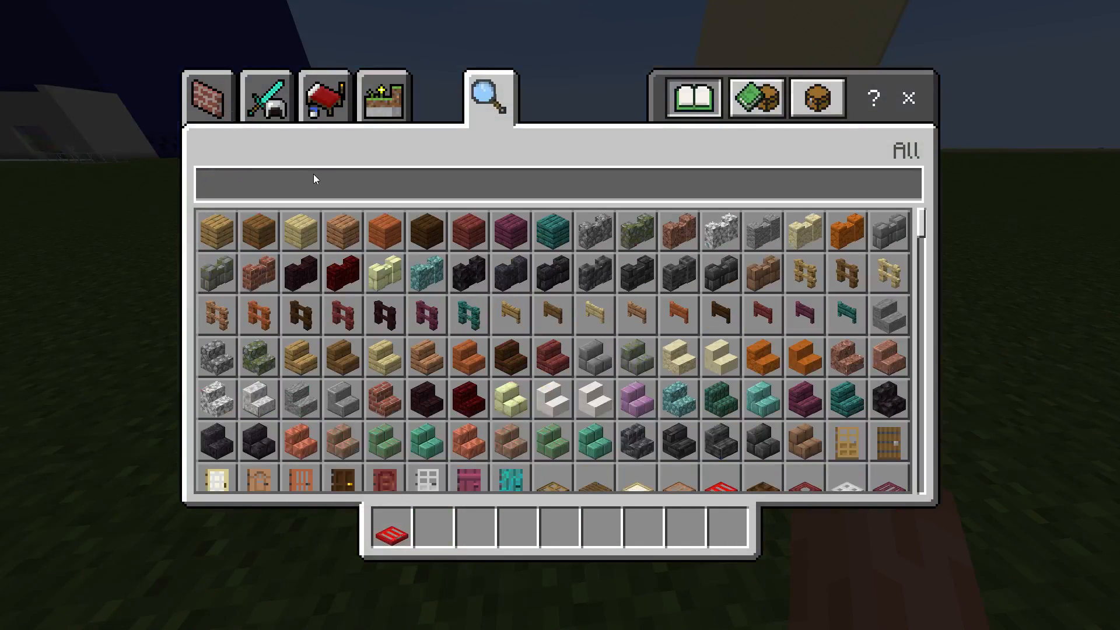
pyautogui.write('am')
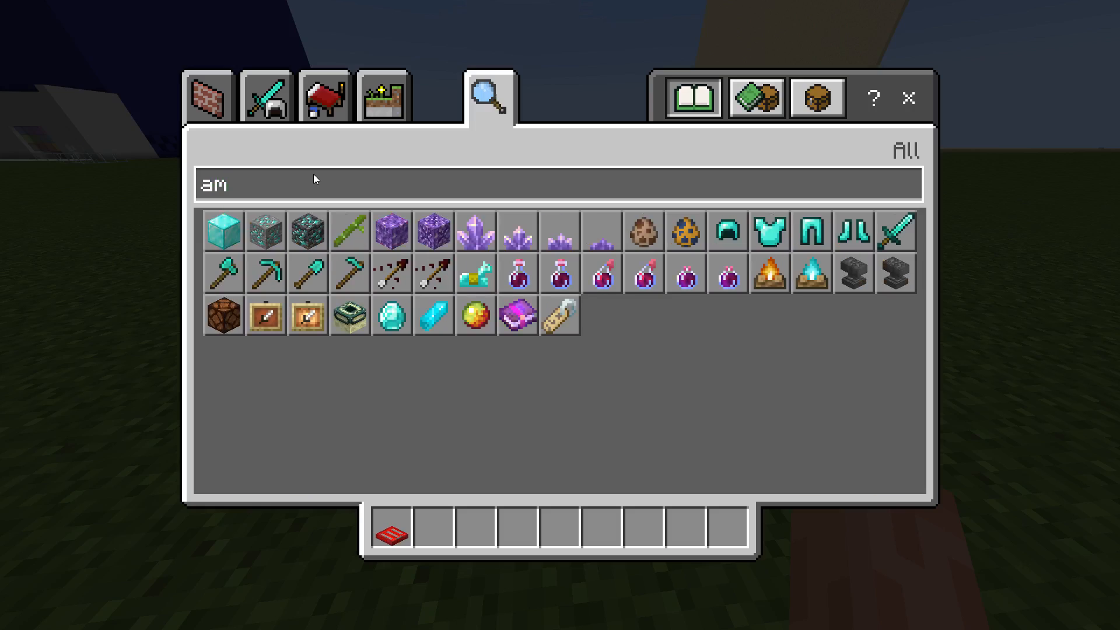
pyautogui.click(436, 320)
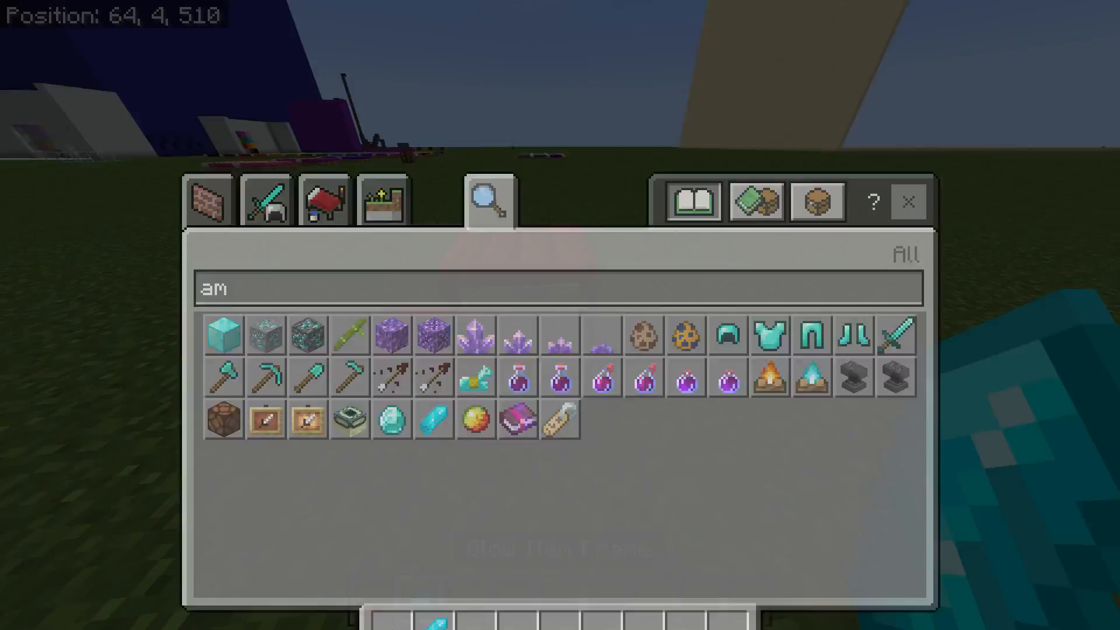
pyautogui.press('Escape')
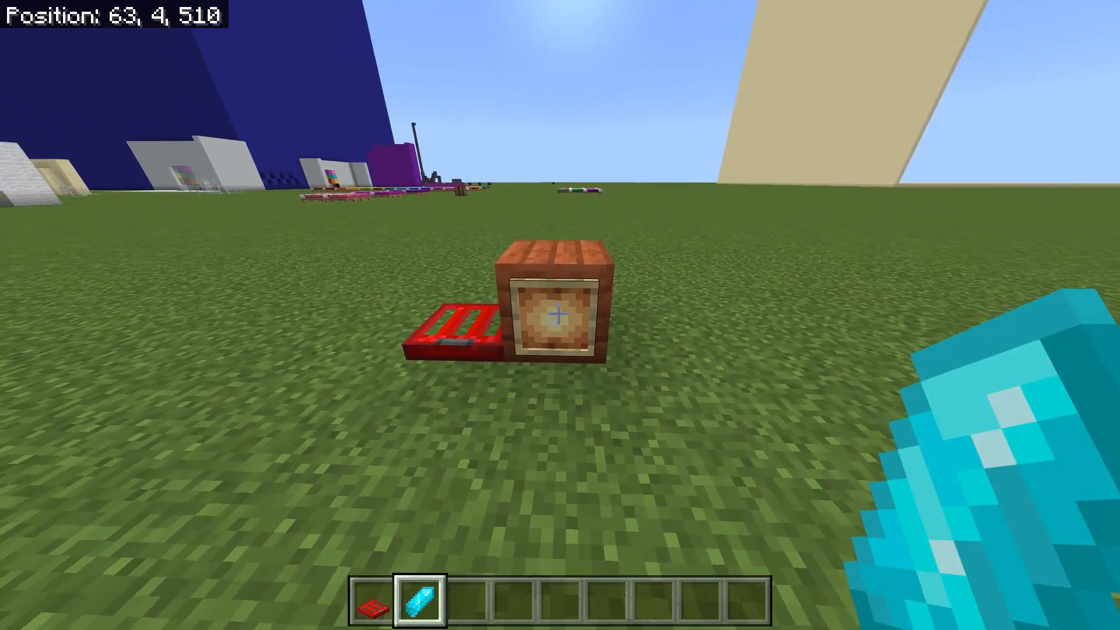
pyautogui.rightClick(559, 315)
pyautogui.scroll(-2, 558, 316)
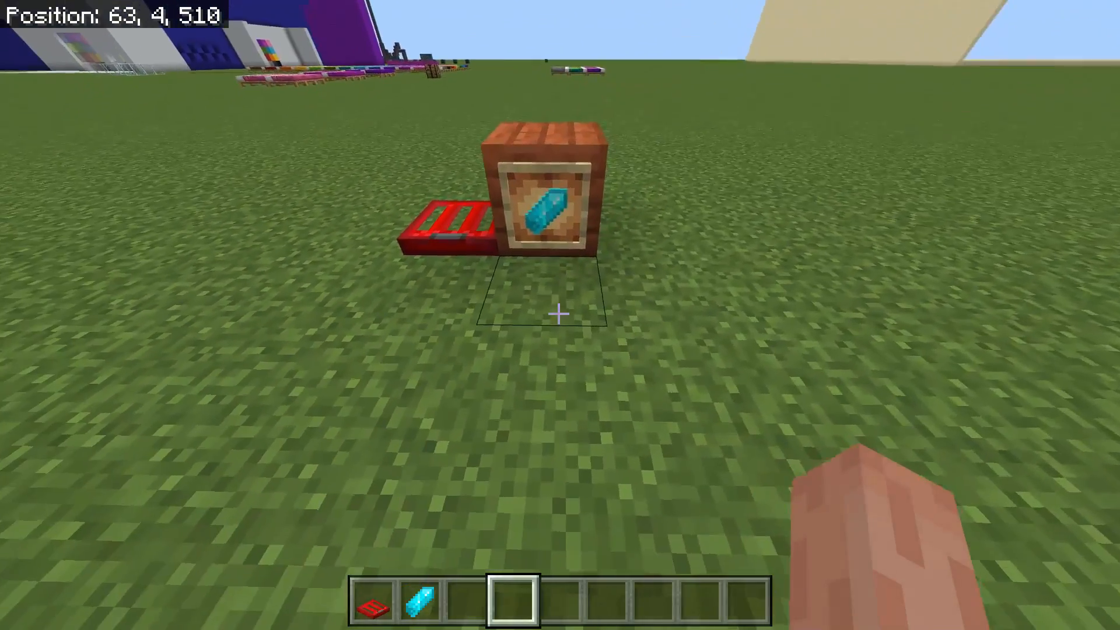
# Dig out the ground in front of the trapdoor and framed shard, and hide the on-screen HUD
pyautogui.click(559, 316)
pyautogui.press('w')
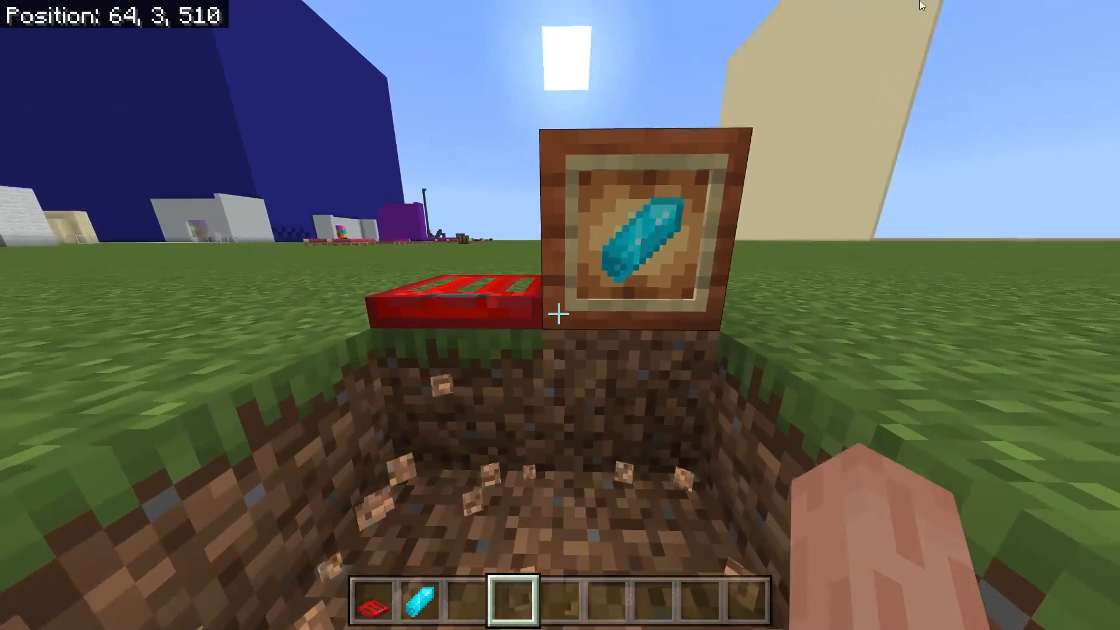
pyautogui.press('w')
pyautogui.press('Escape')
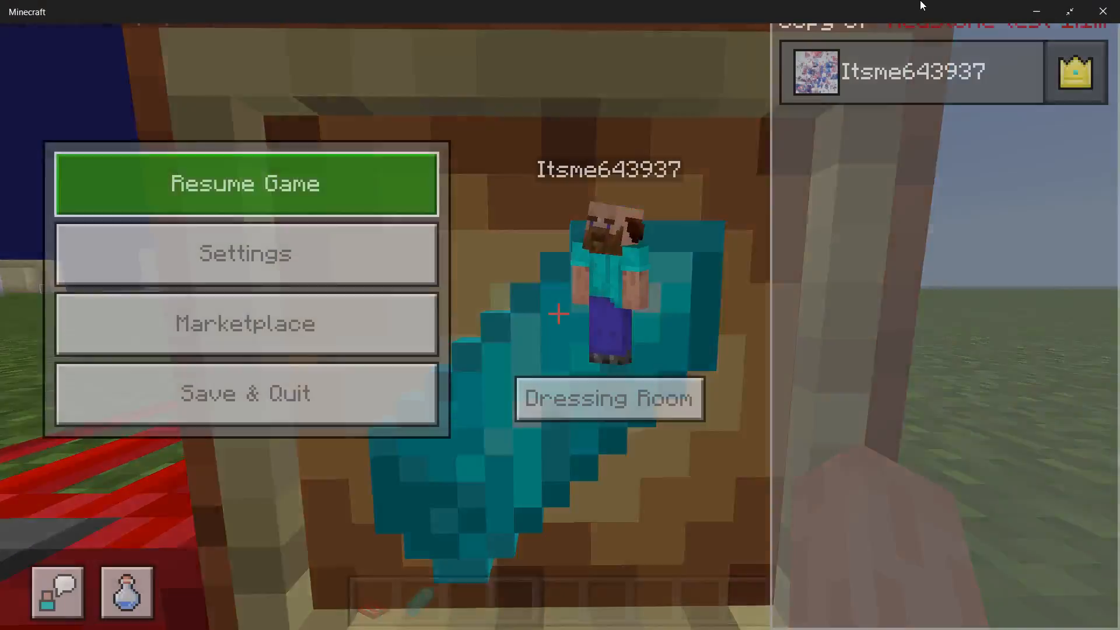
pyautogui.click(408, 180)
pyautogui.press('w')
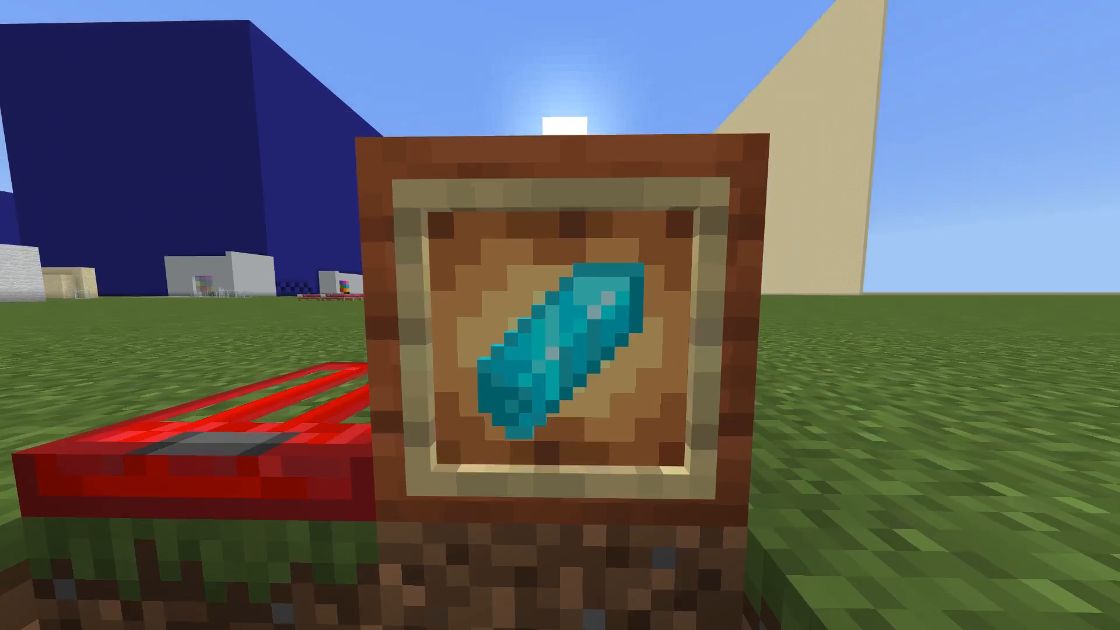
# Examine the textures of the framed amethyst shard and the acacia trapdoor up close, from the front and from above
pyautogui.press('w')
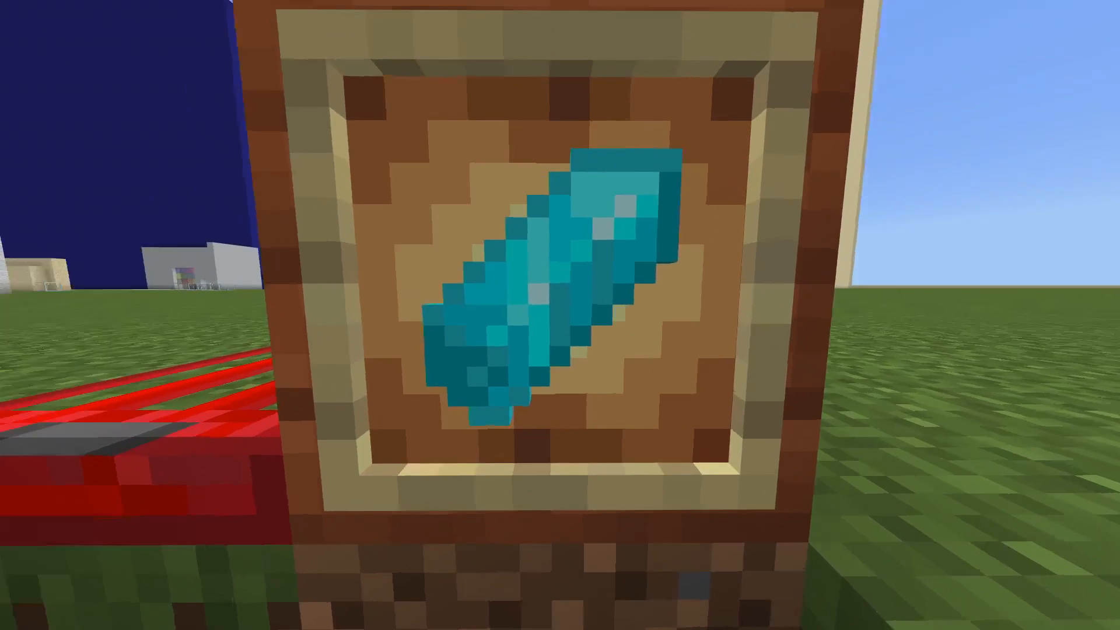
pyautogui.press('w')
pyautogui.press('d')
pyautogui.press('s')
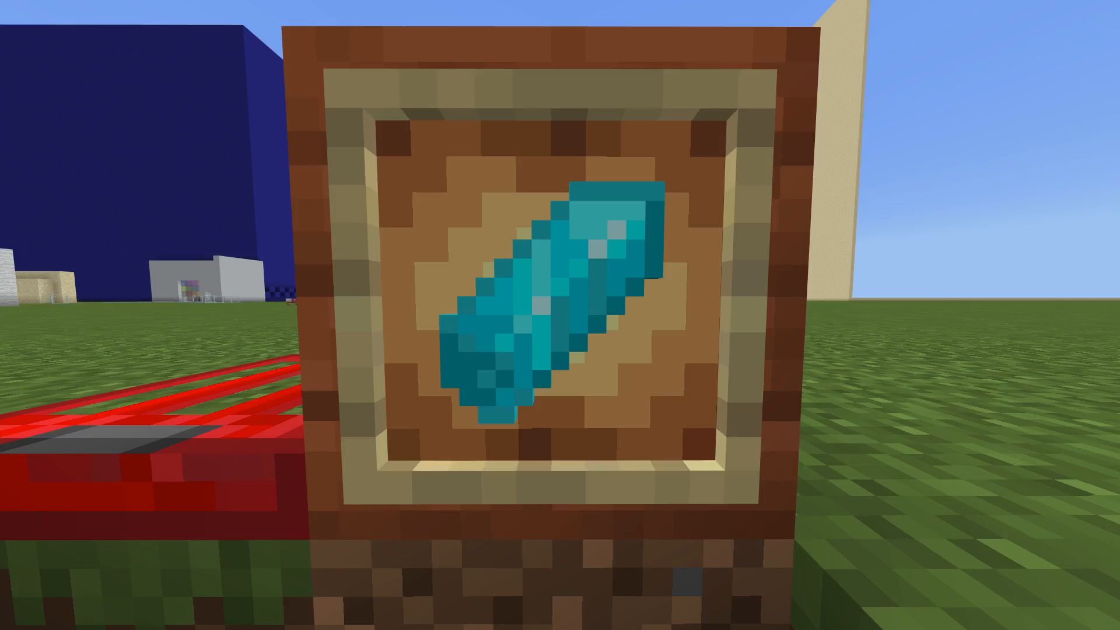
pyautogui.press('a')
pyautogui.press('space')
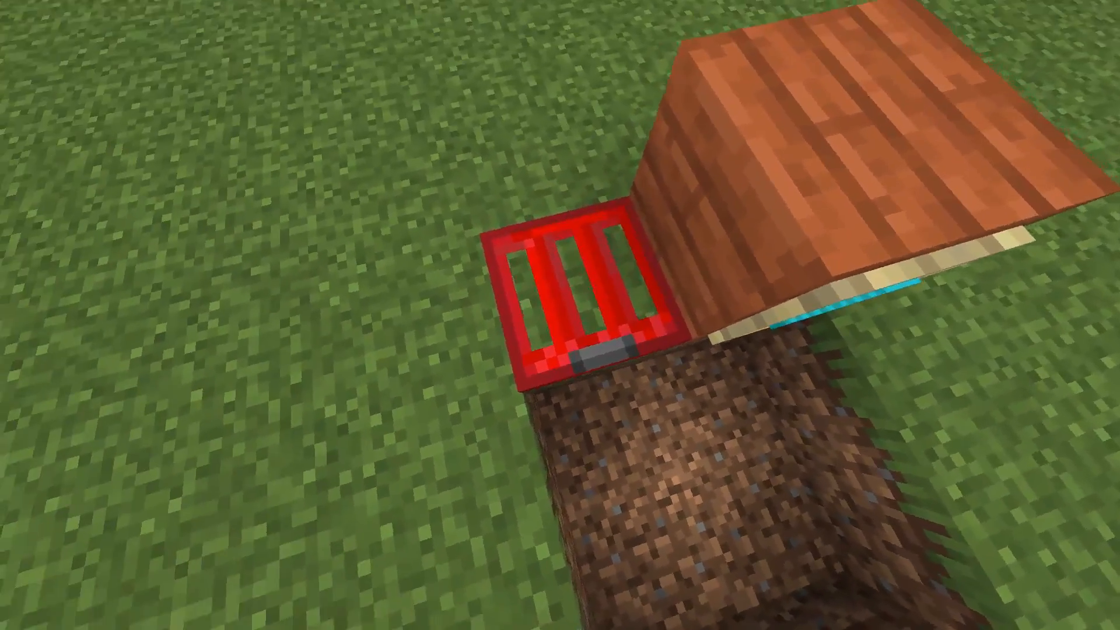
pyautogui.press('s')
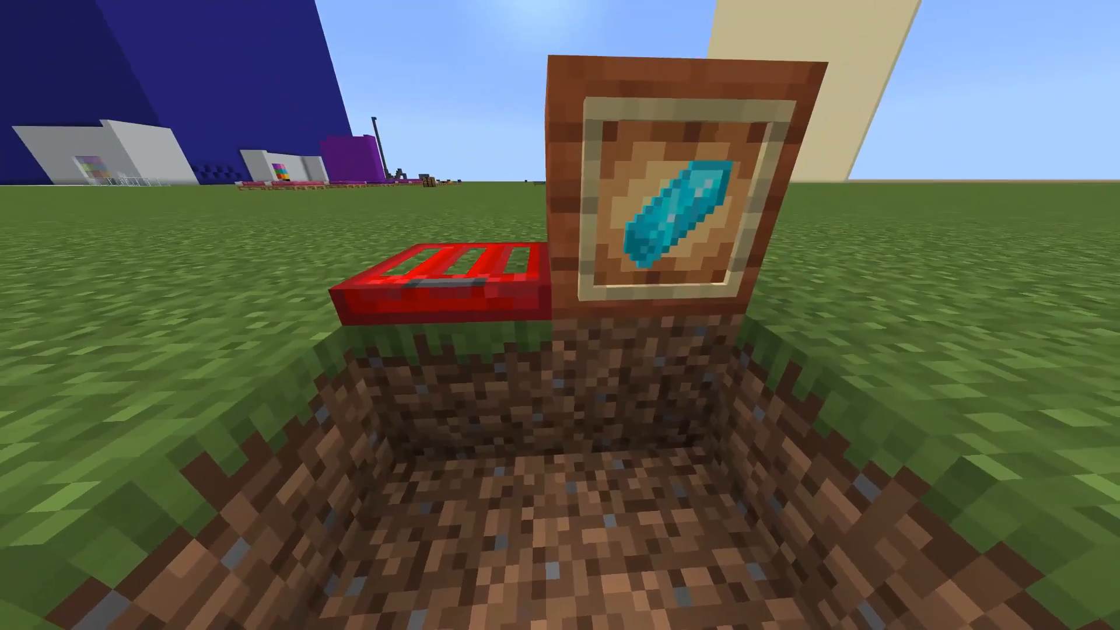
pyautogui.press('w')
pyautogui.press('w')
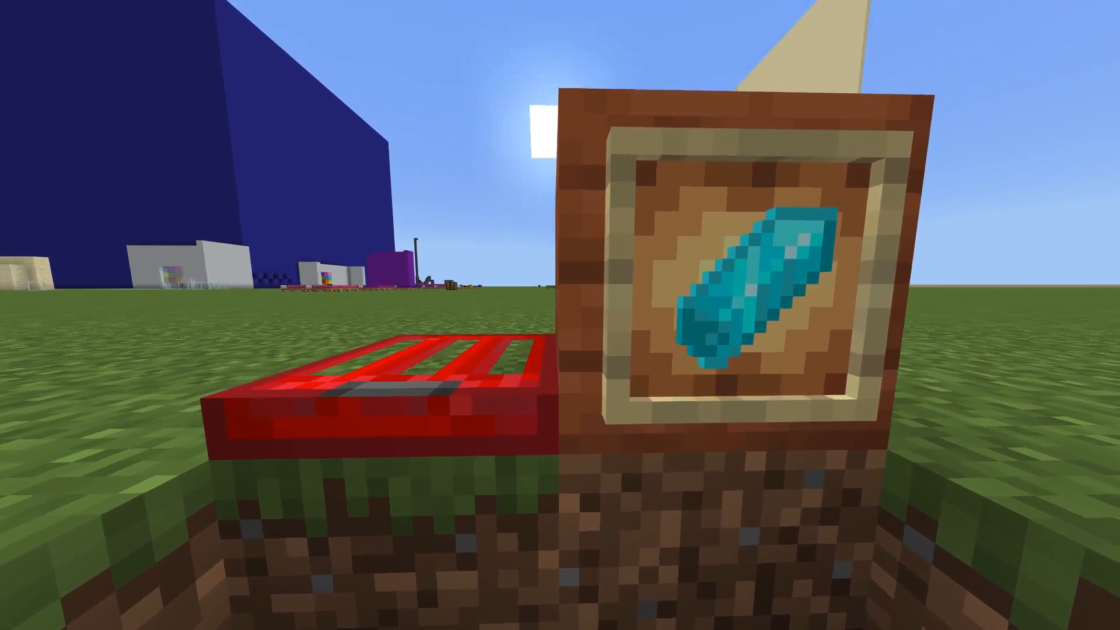
pyautogui.press('space')
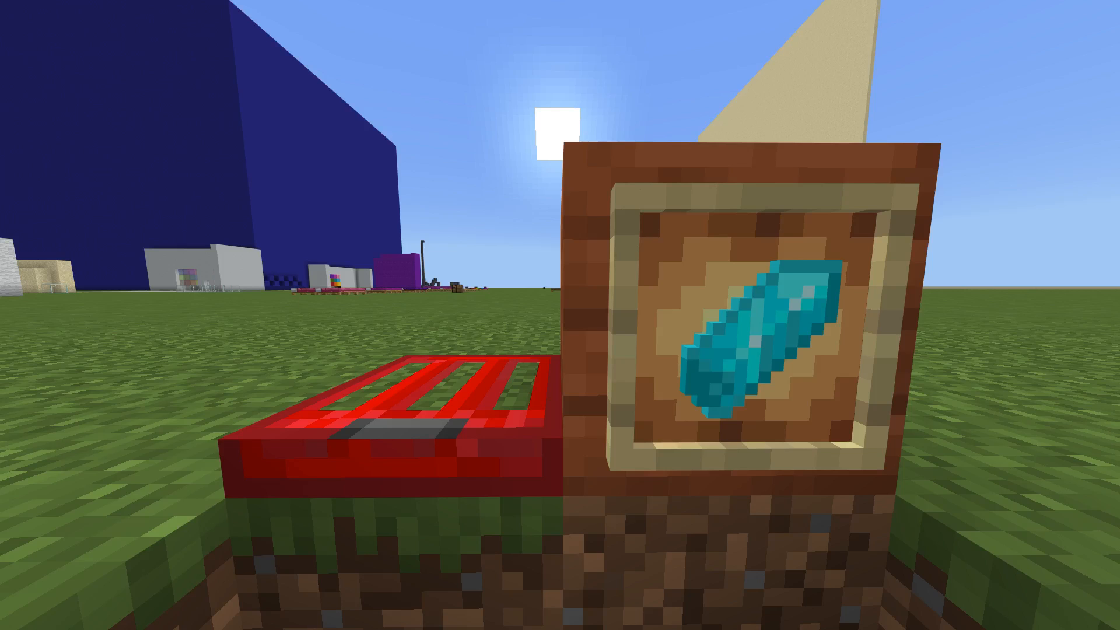
# Inspect the pixel detail of the framed amethyst shard at very close range, from straight on and from an angle
pyautogui.press('shift')
pyautogui.press('w')
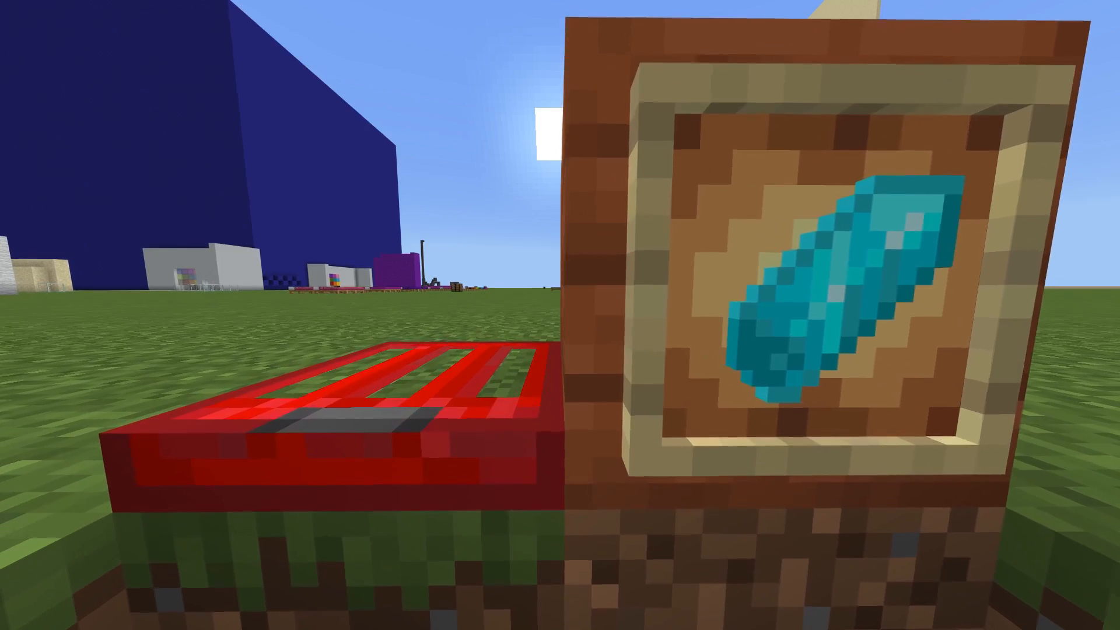
pyautogui.press('d')
pyautogui.press('d')
pyautogui.press('d')
pyautogui.press('a')
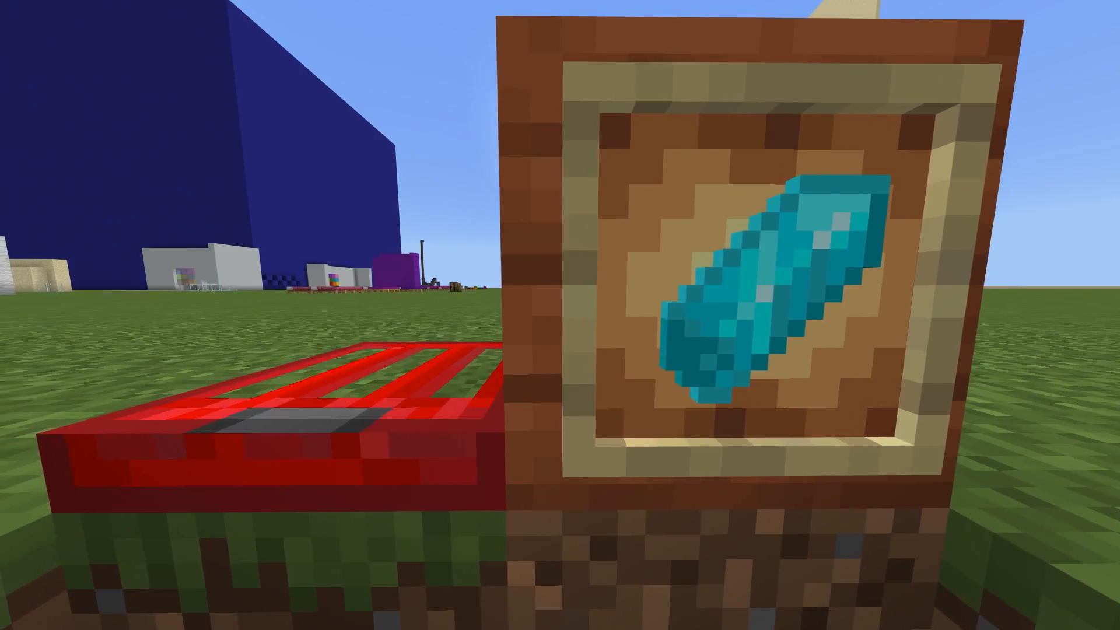
pyautogui.press('d')
pyautogui.press('a')
pyautogui.press('d')
pyautogui.press('w')
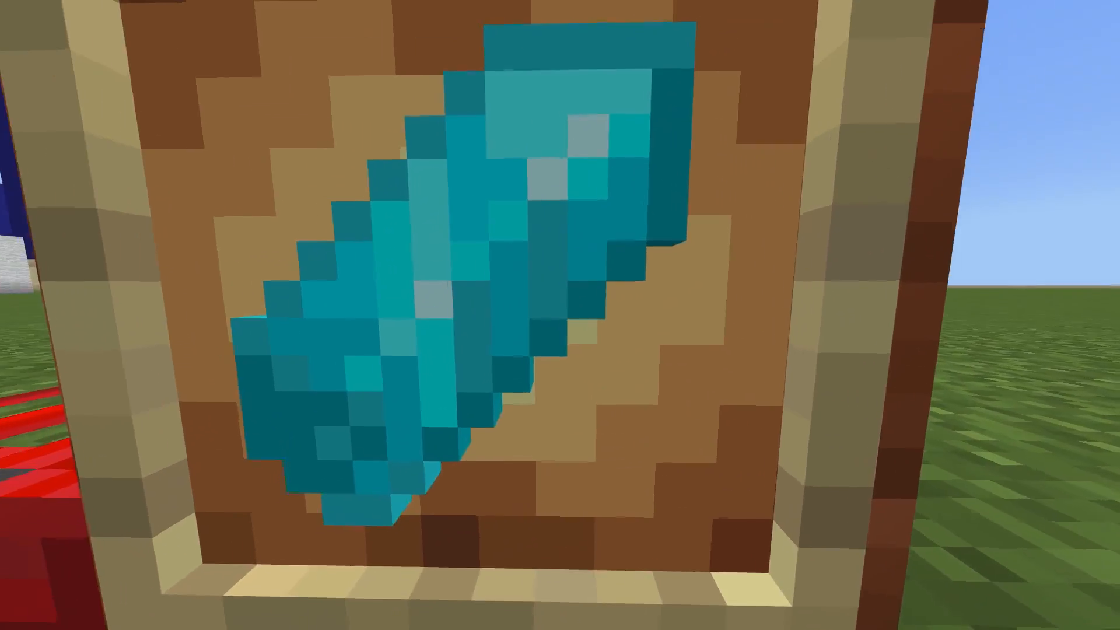
pyautogui.press('a')
pyautogui.press('s')
pyautogui.press('d')
pyautogui.press('w')
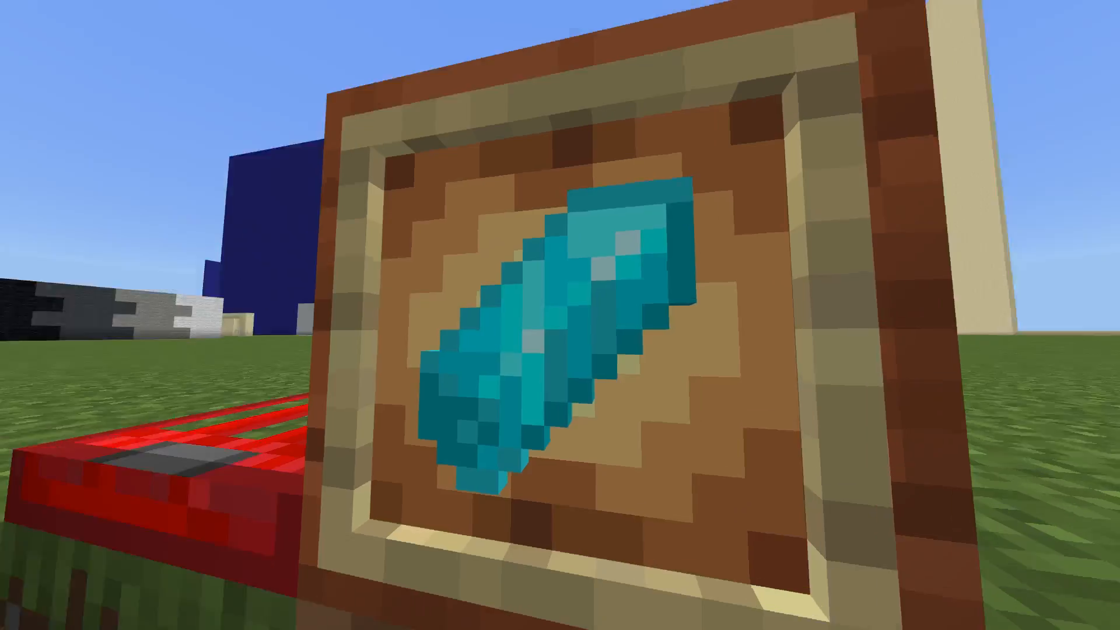
# Inspect the acacia trapdoor from the side, and view it together with the framed shard from farther back in the pit
pyautogui.press('a')
pyautogui.press('s')
pyautogui.press('a')
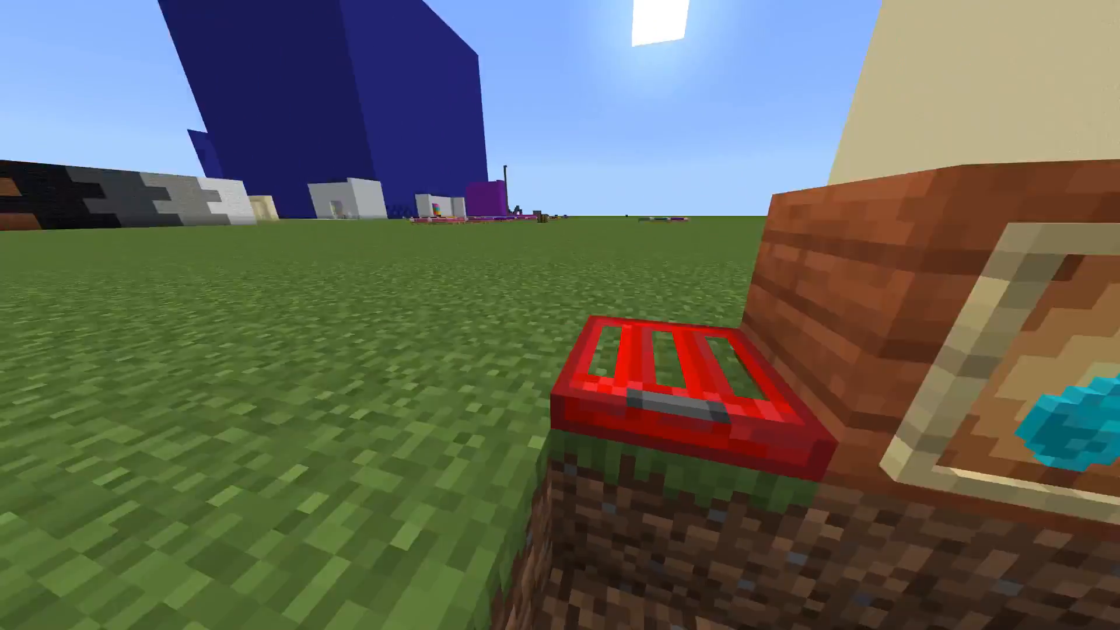
pyautogui.press('space')
pyautogui.press('w')
pyautogui.press('s')
pyautogui.press('d')
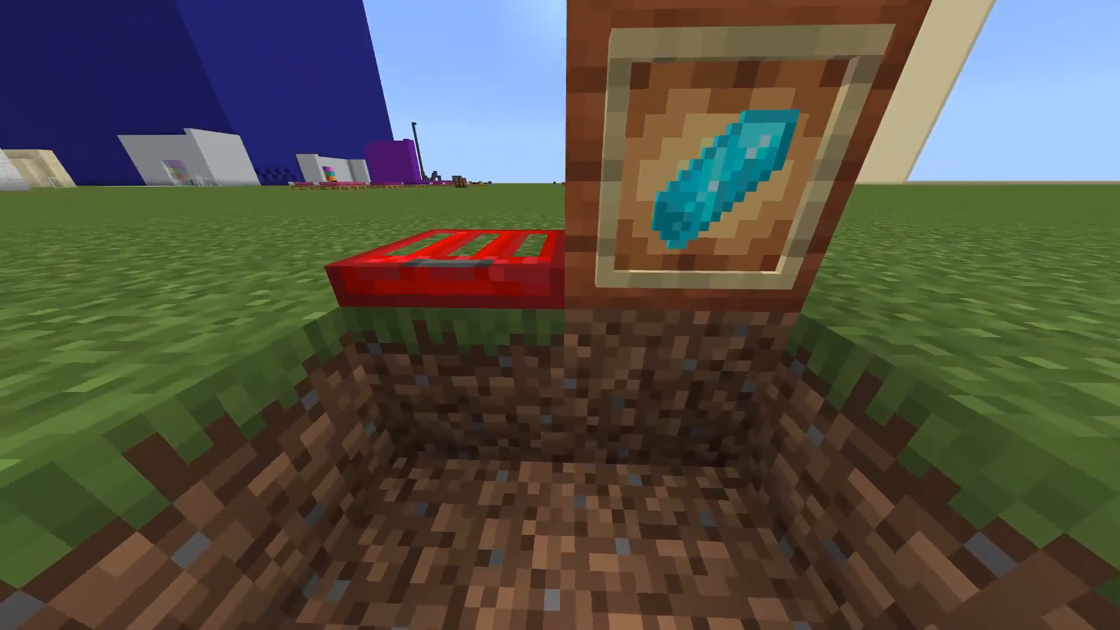
# Switch the camera to the third-person view that shows the player's face in front of the trapdoor and framed shard
pyautogui.press('w')
pyautogui.press('s')
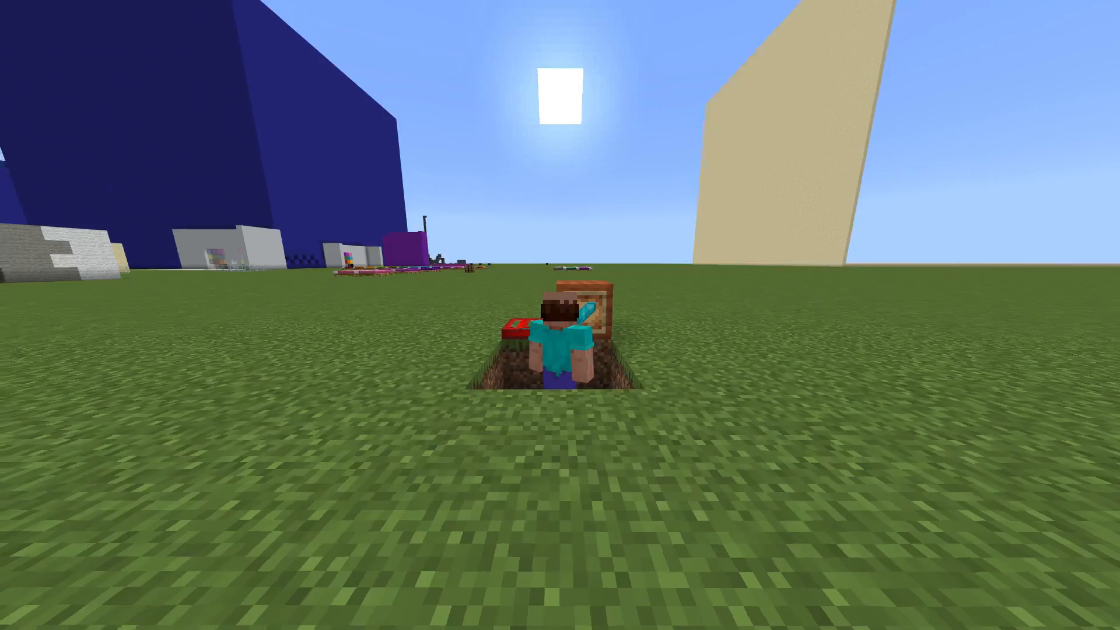
pyautogui.press('F5')
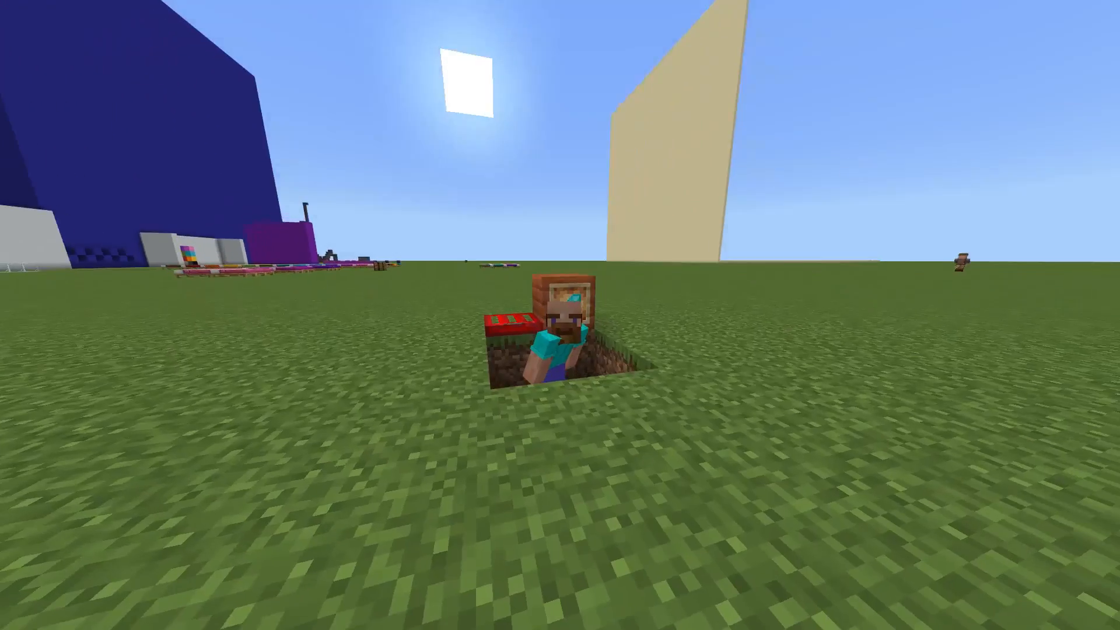